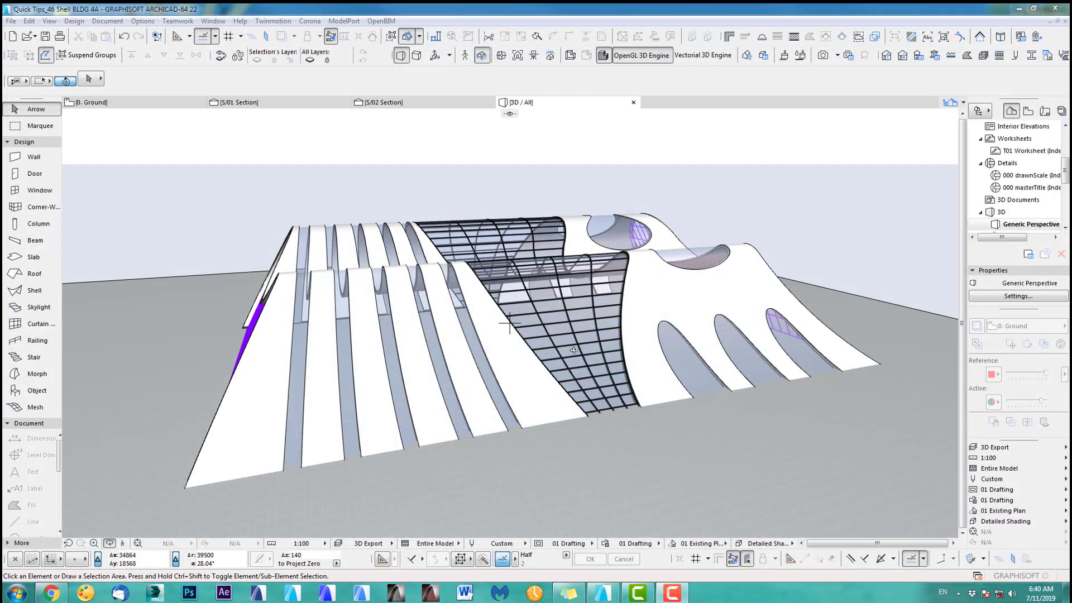
Examine the finished shell building in 3D from several angles and up close.
left_click_drag(532, 337, 463, 365)
left_click_drag(710, 324, 582, 214)
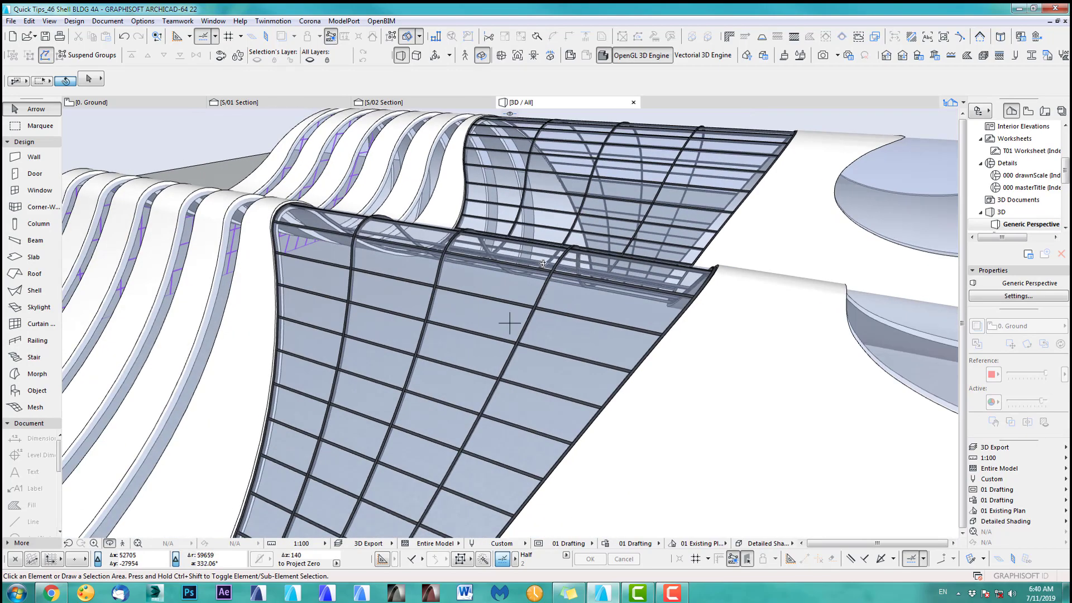
scroll(544, 274, "down", 6)
left_click_drag(565, 346, 602, 330)
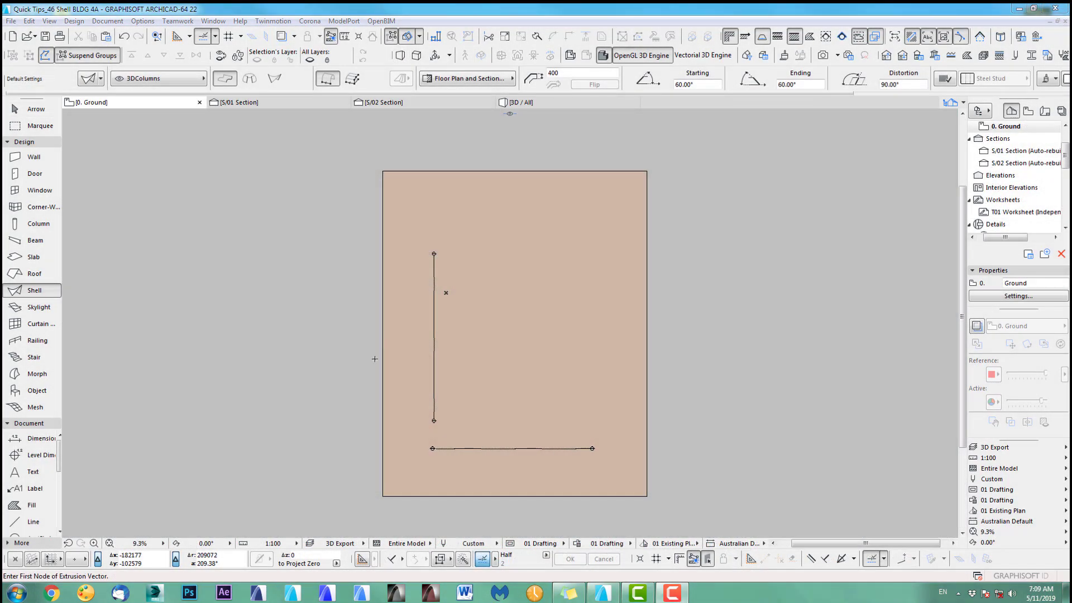
Inspect the site slab and section lines in the ground floor plan and the slab in the 3D view.
scroll(372, 355, "up", 8)
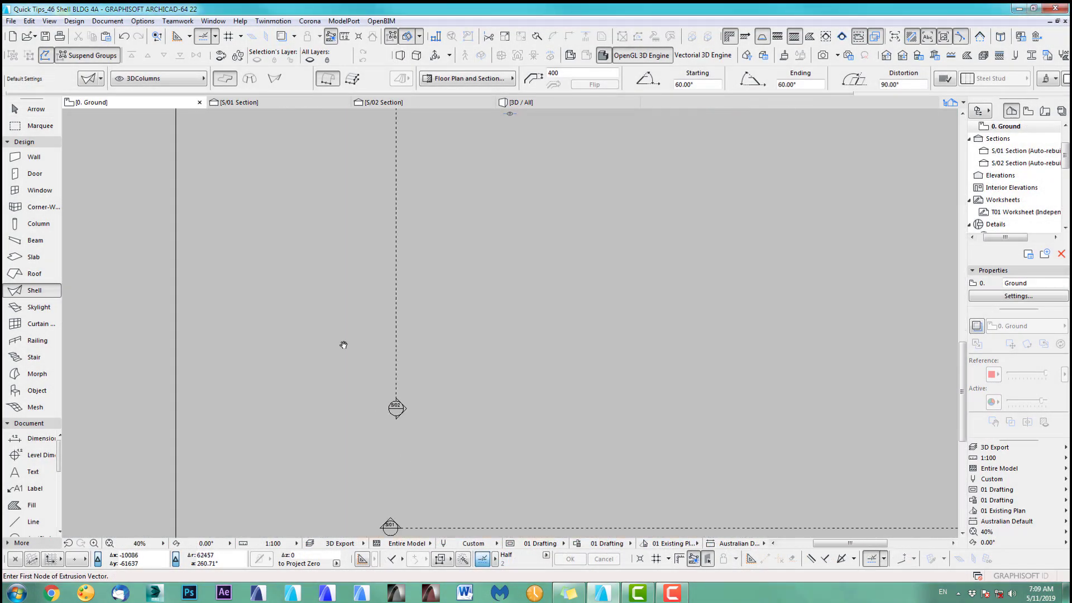
scroll(383, 398, "down", 10)
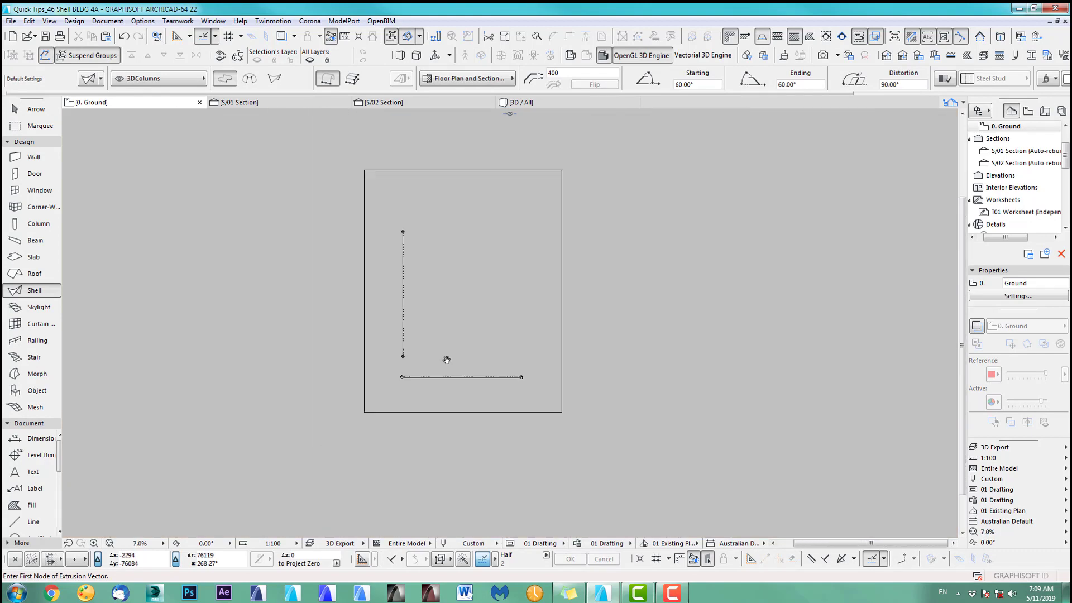
key("F3")
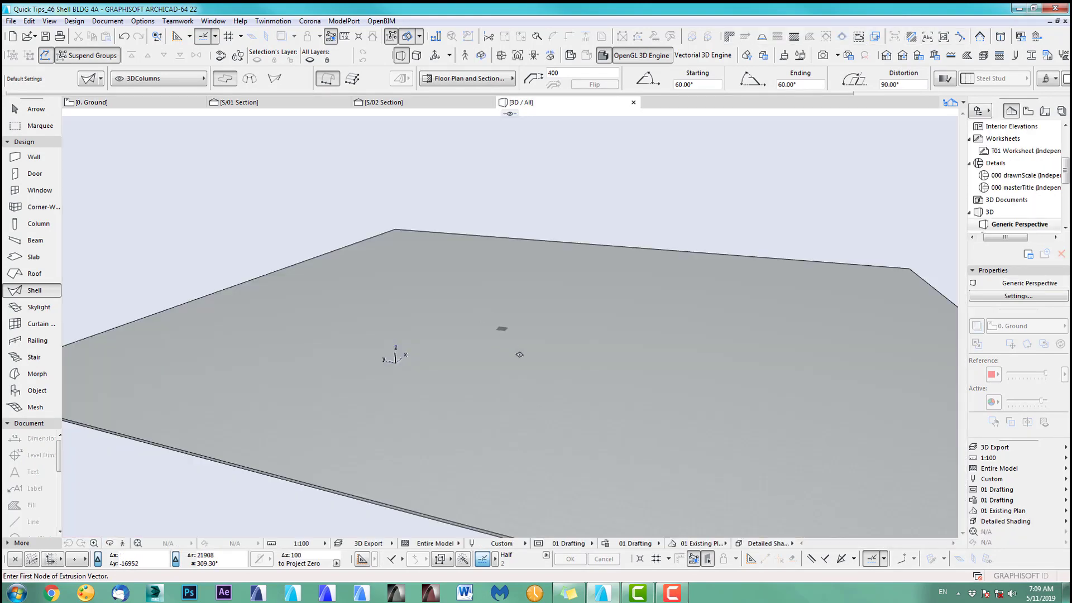
middle_click_drag(519, 355, 442, 358, "shift")
key("F2")
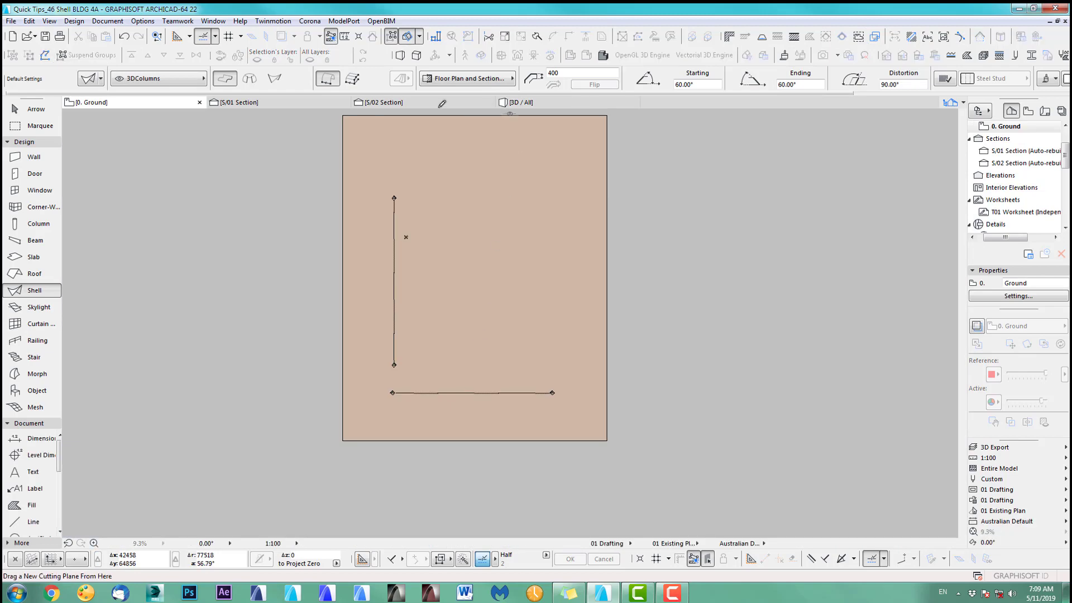
Copy the red profile polyline from the S/01 section and paste it into the ground floor plan.
left_click(278, 106)
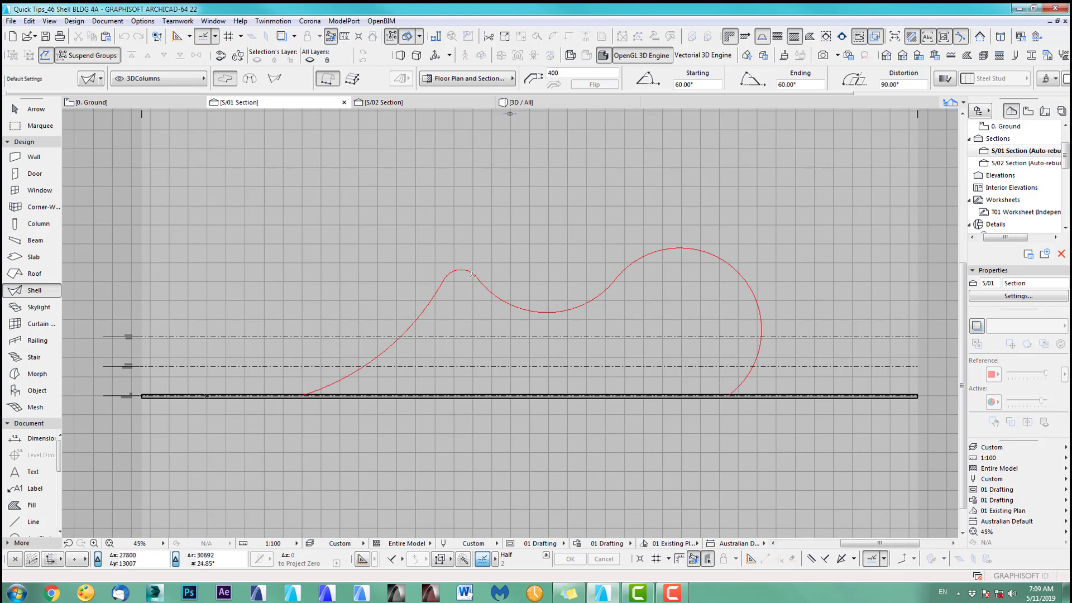
scroll(33, 475, "down", 2)
left_click(35, 524)
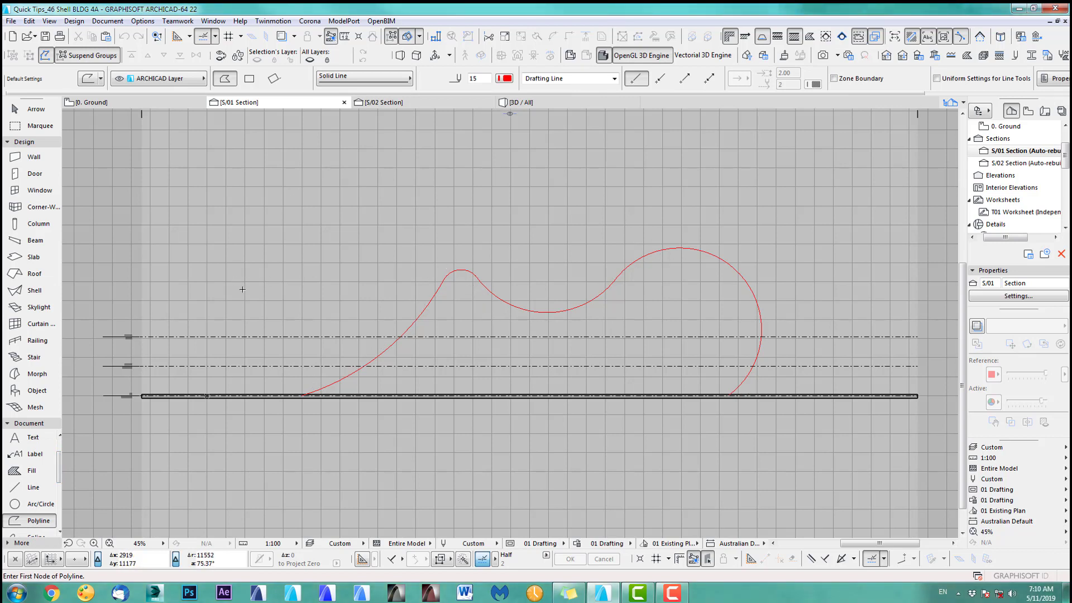
left_click(31, 291)
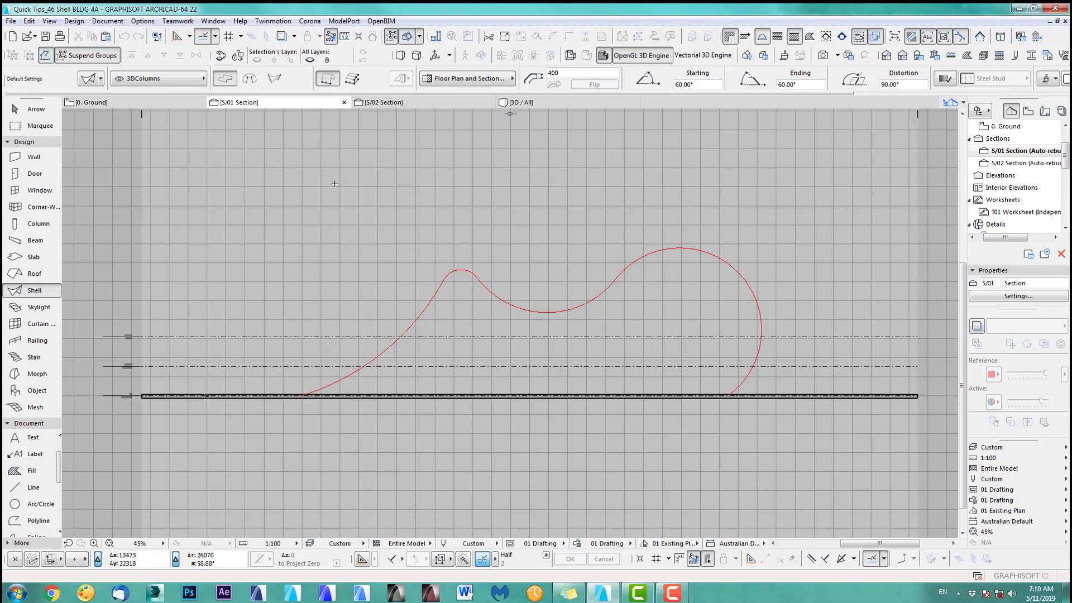
left_click(517, 307, "shift")
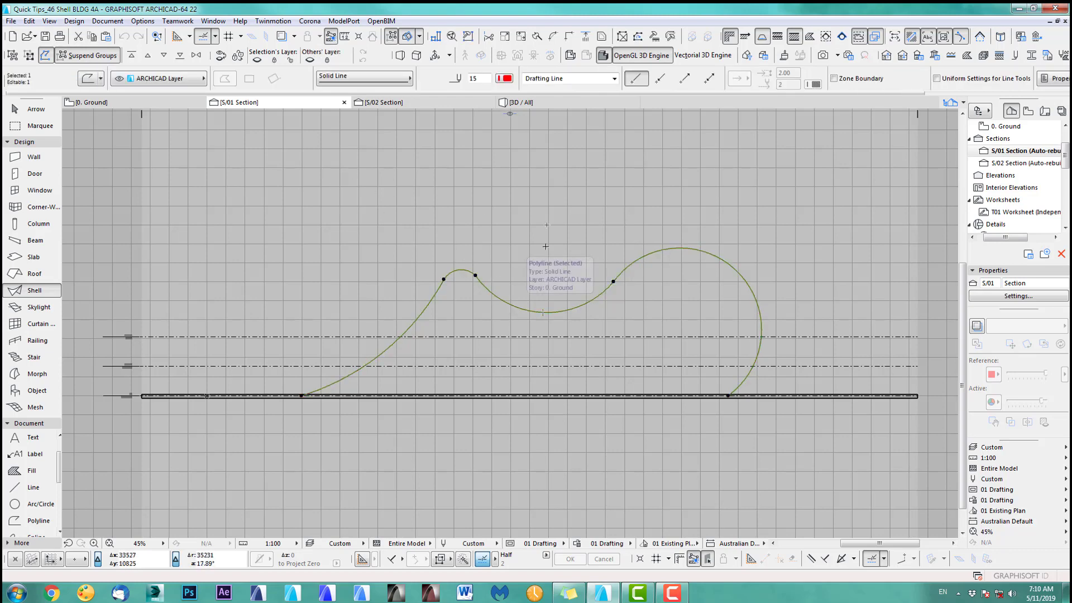
key("F2")
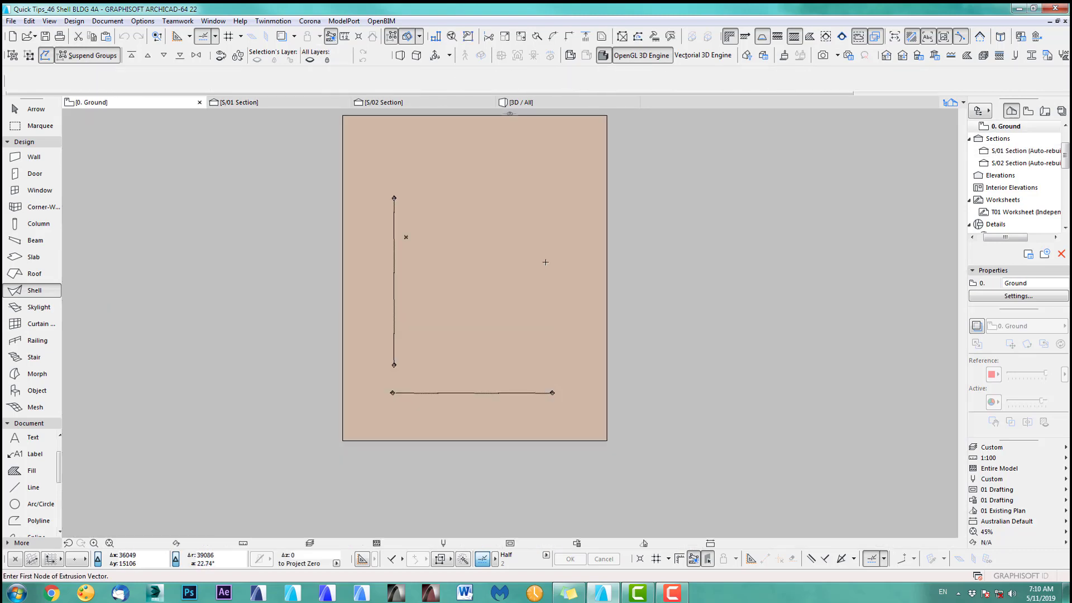
key("ctrl+v")
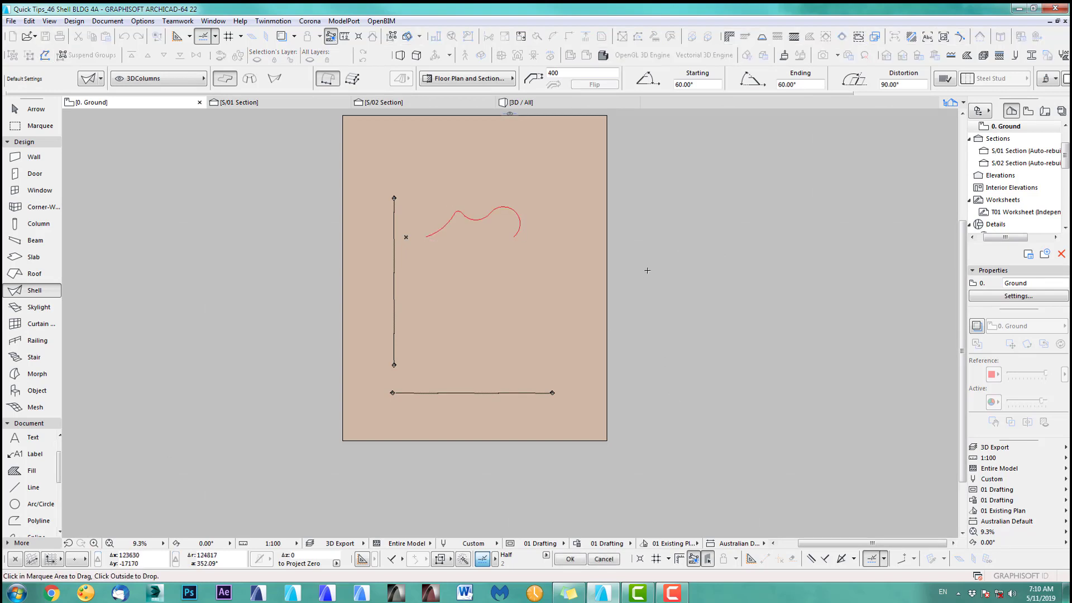
left_click(647, 269)
Move the pasted polyline about 141960 straight down so it lies outside the site slab.
middle_click_drag(649, 267, 662, 373)
scroll(491, 318, "up", 5)
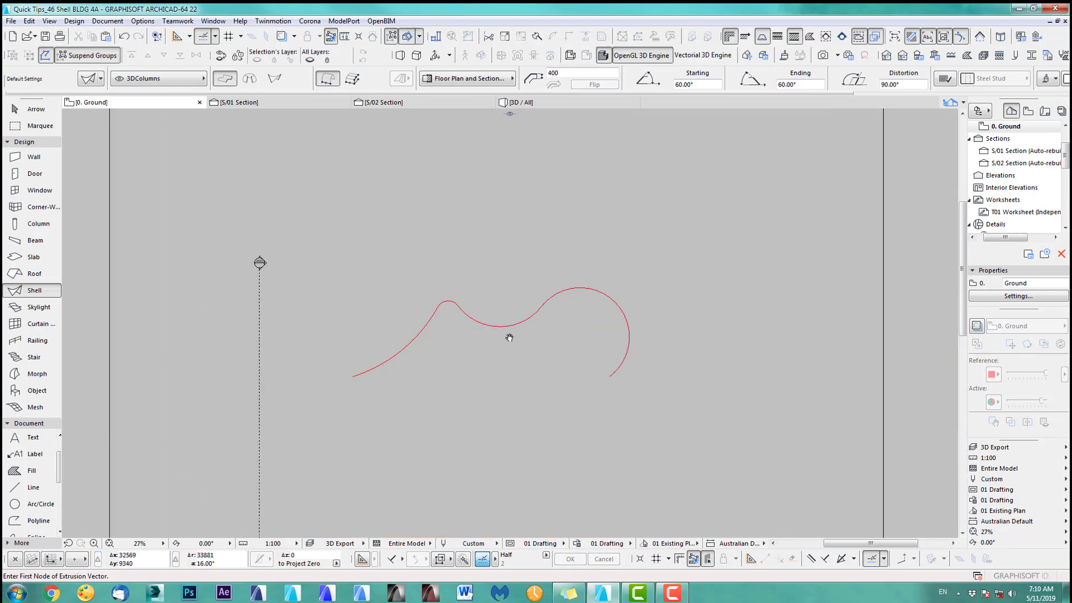
scroll(240, 335, "down", 3)
left_click(35, 109)
middle_click_drag(491, 376, 510, 191)
scroll(525, 232, "down", 2)
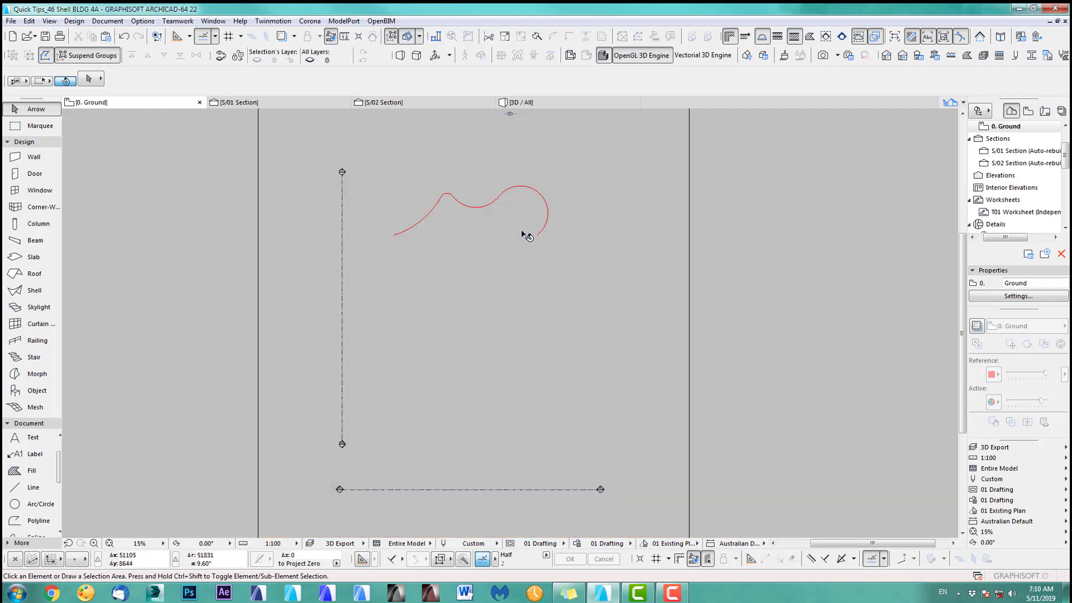
left_click(524, 182)
key("ctrl+d")
left_click(524, 182)
middle_click_drag(524, 485, 521, 360)
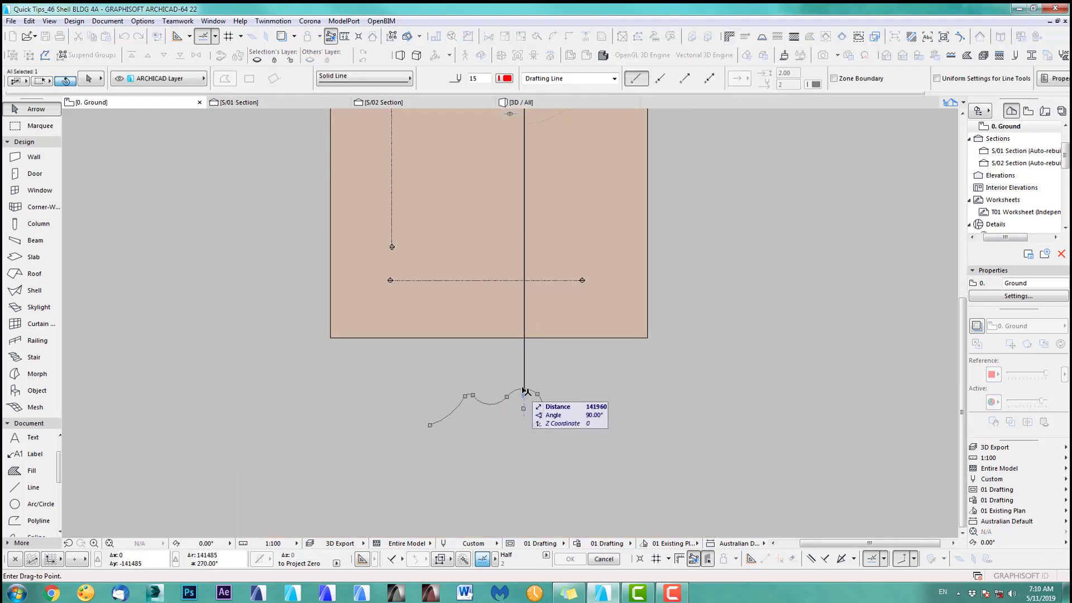
left_click(525, 391)
left_click(513, 422)
Create an extruded shell from the moved polyline with the detailed construction method and an extrusion length of 35000.
scroll(525, 413, "up", 8)
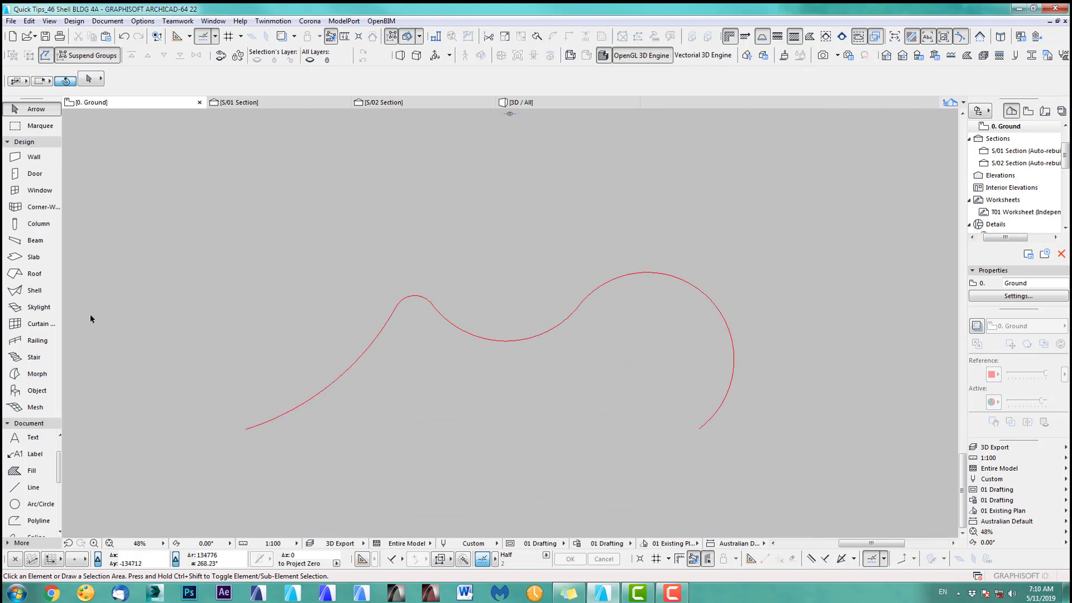
left_click(34, 290)
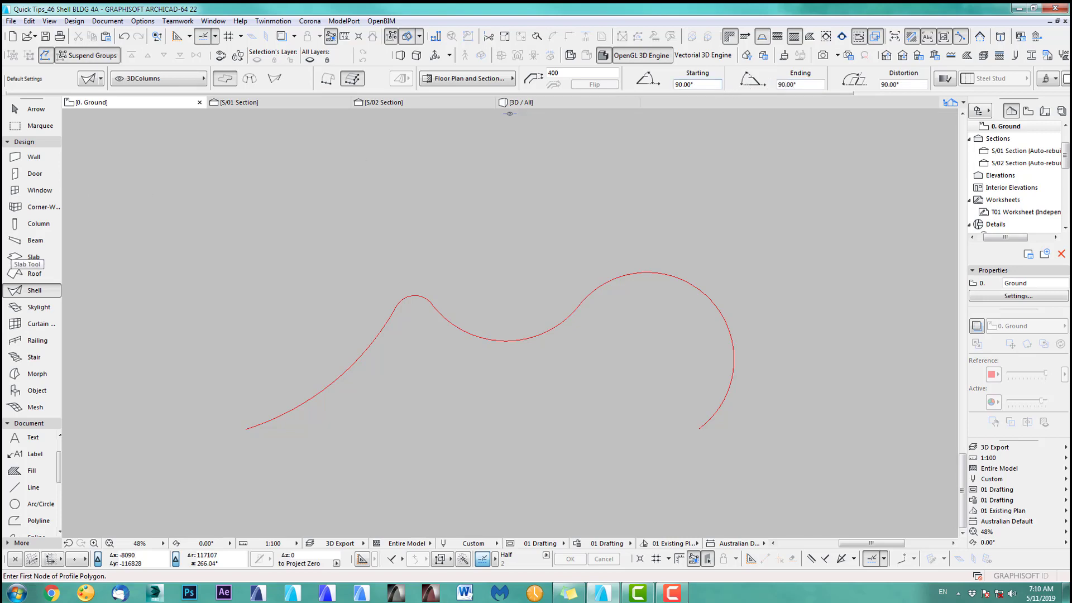
double_click(24, 291)
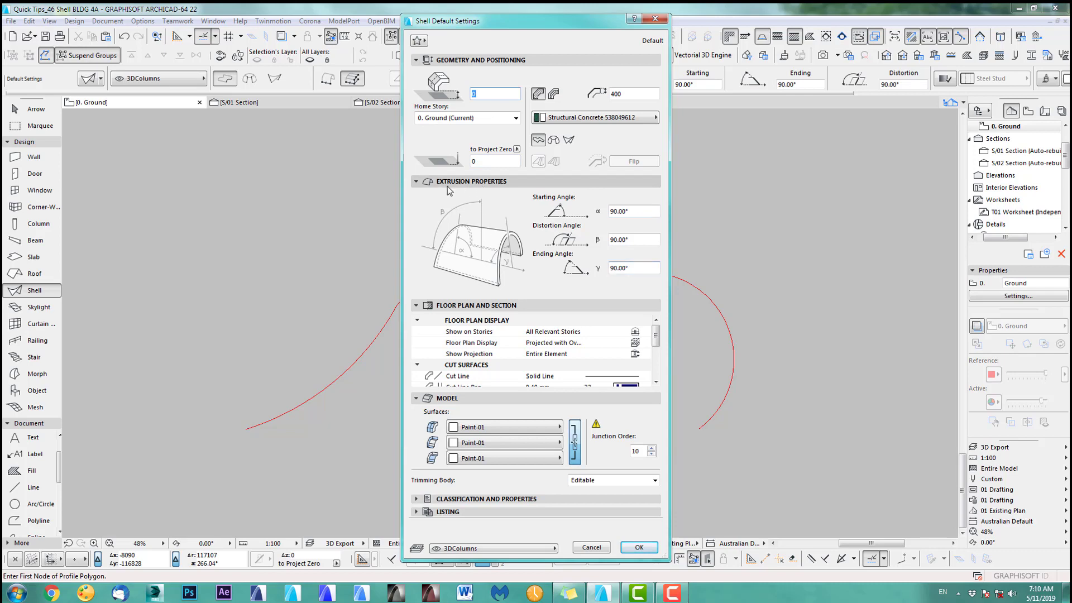
left_click(636, 548)
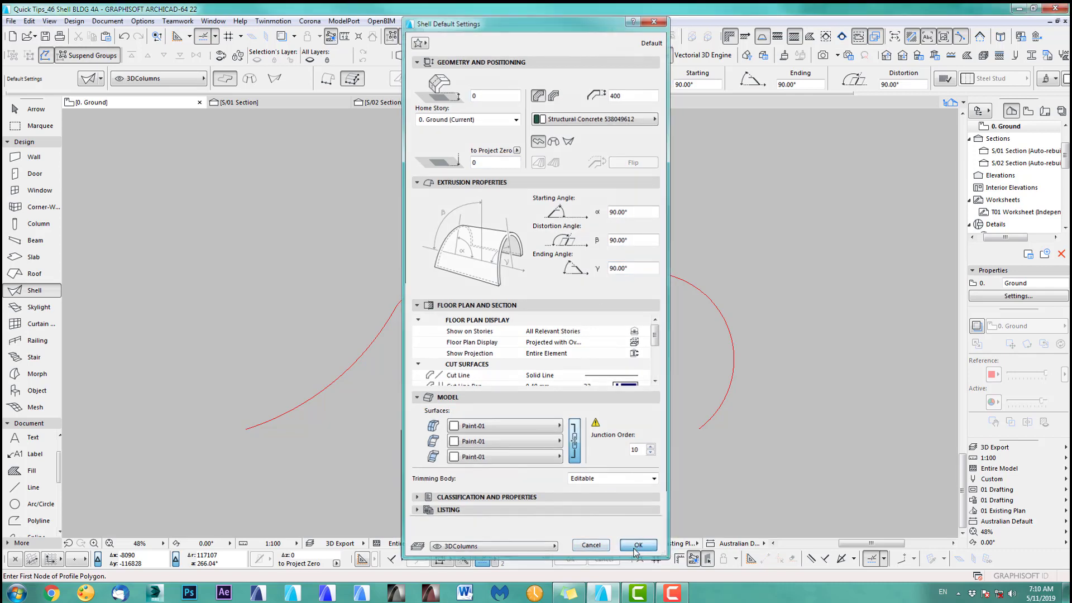
left_click(539, 336)
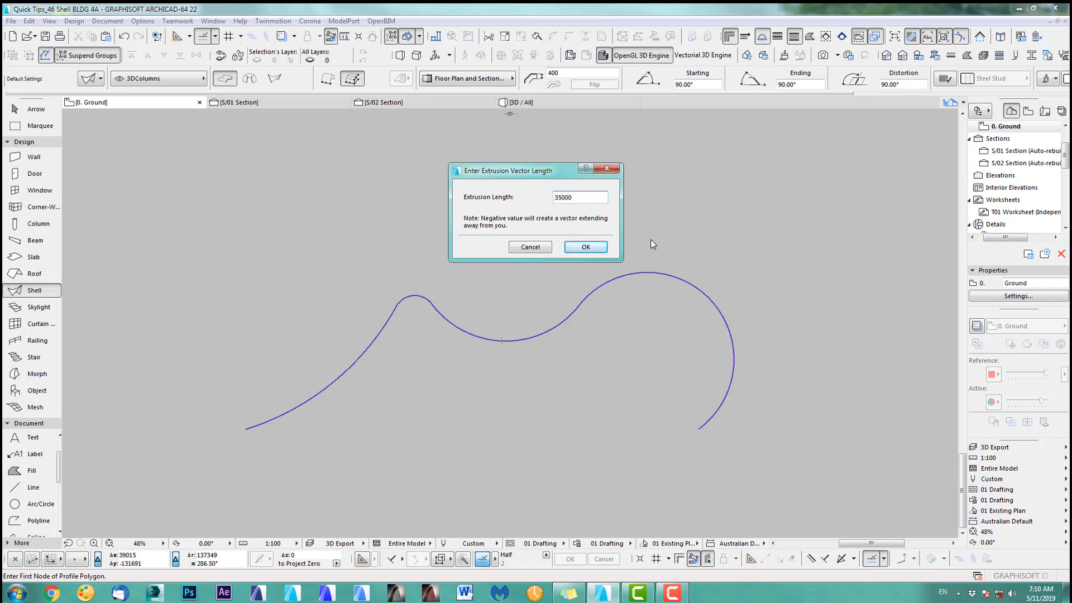
left_click(586, 247)
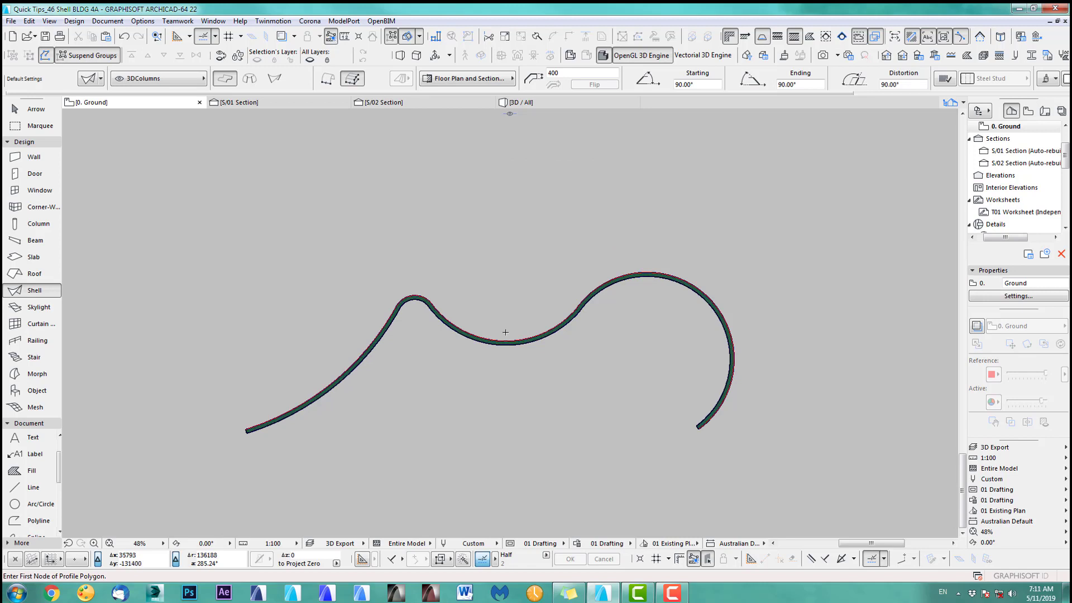
Check the new shell's position and orientation relative to the site slab in 3D.
scroll(532, 299, "down", 4)
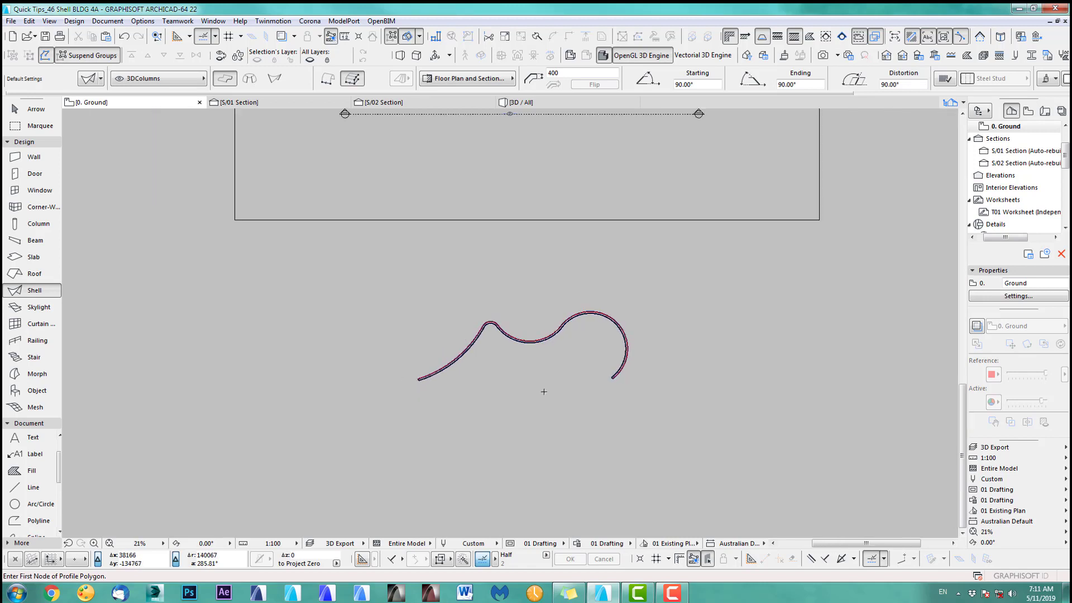
left_click(30, 111)
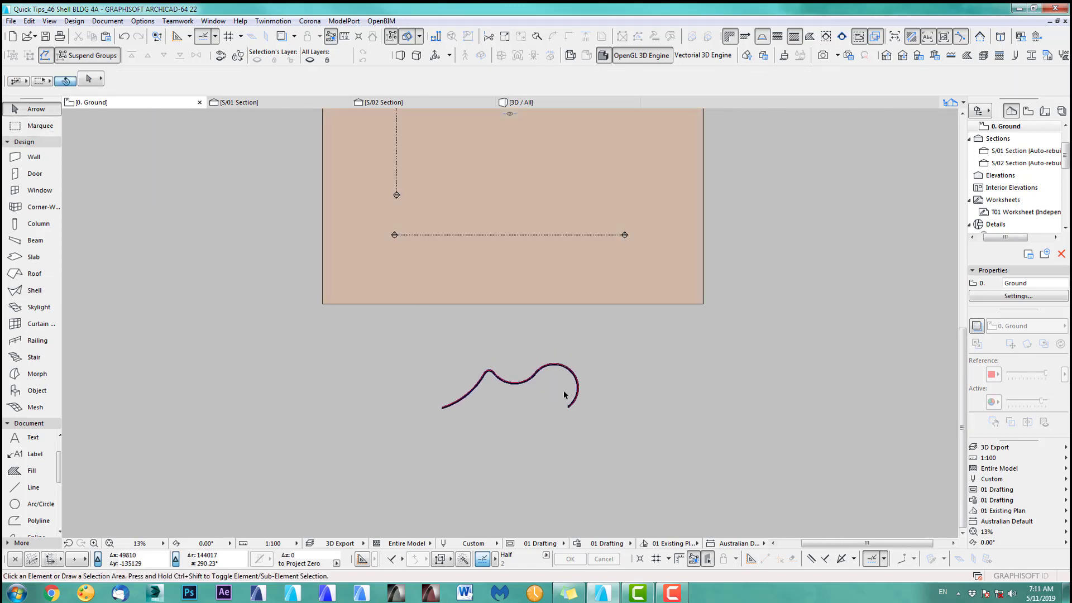
key("F3")
scroll(622, 354, "down", 5)
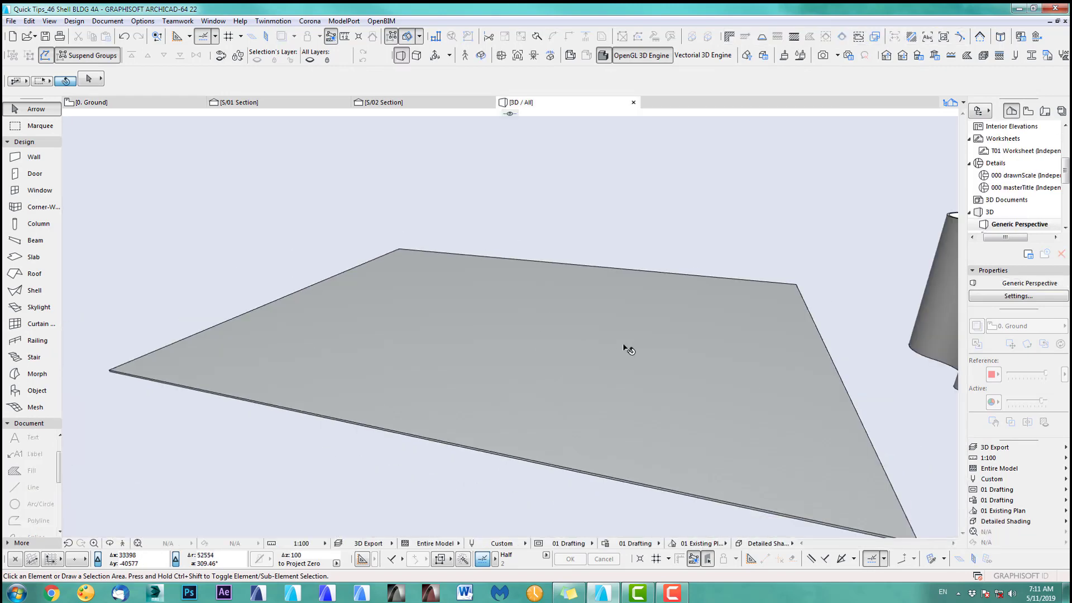
middle_click_drag(526, 359, 147, 360, "shift")
left_click_drag(147, 361, 460, 354, "shift")
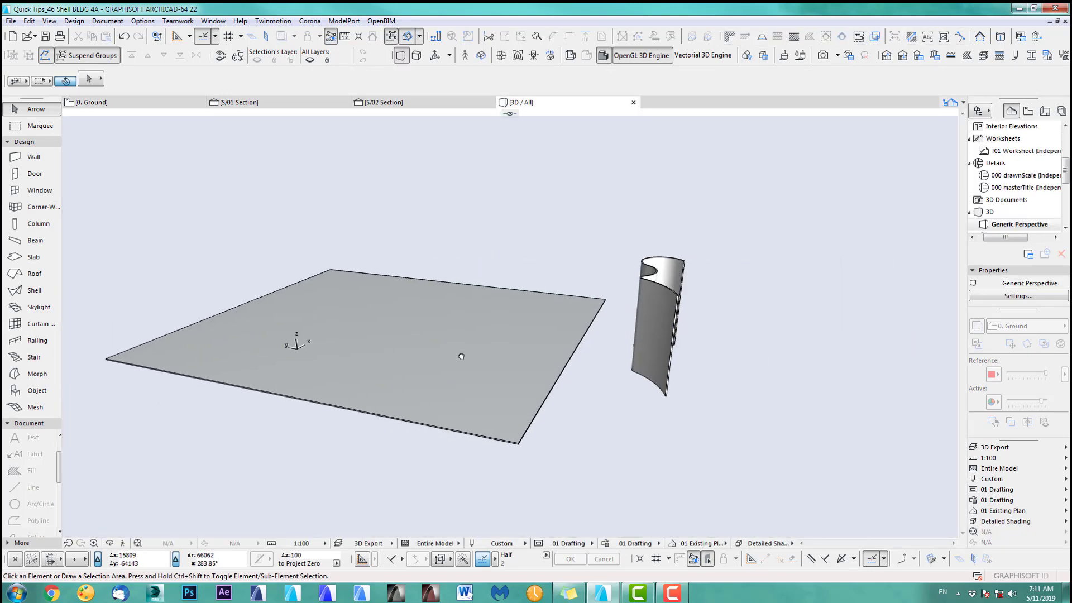
Move the shell straight up in the ground floor plan onto the upper part of the site slab.
key("F2")
scroll(478, 319, "up", 2)
scroll(538, 406, "up", 5)
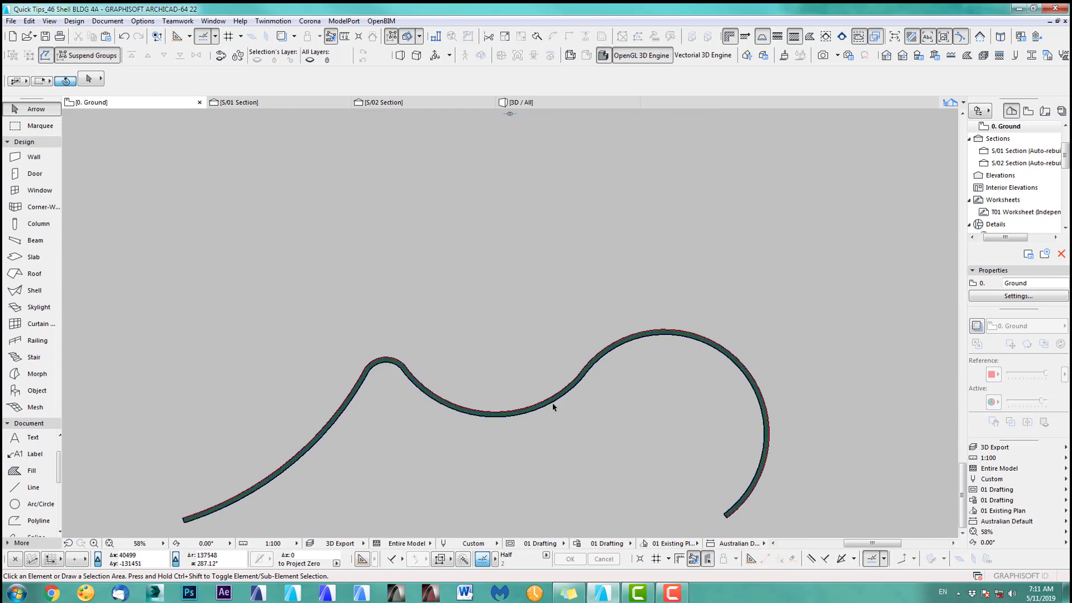
left_click(552, 402)
left_click_drag(552, 402, 559, 274)
scroll(555, 251, "down", 5)
middle_click_drag(543, 167, 512, 304)
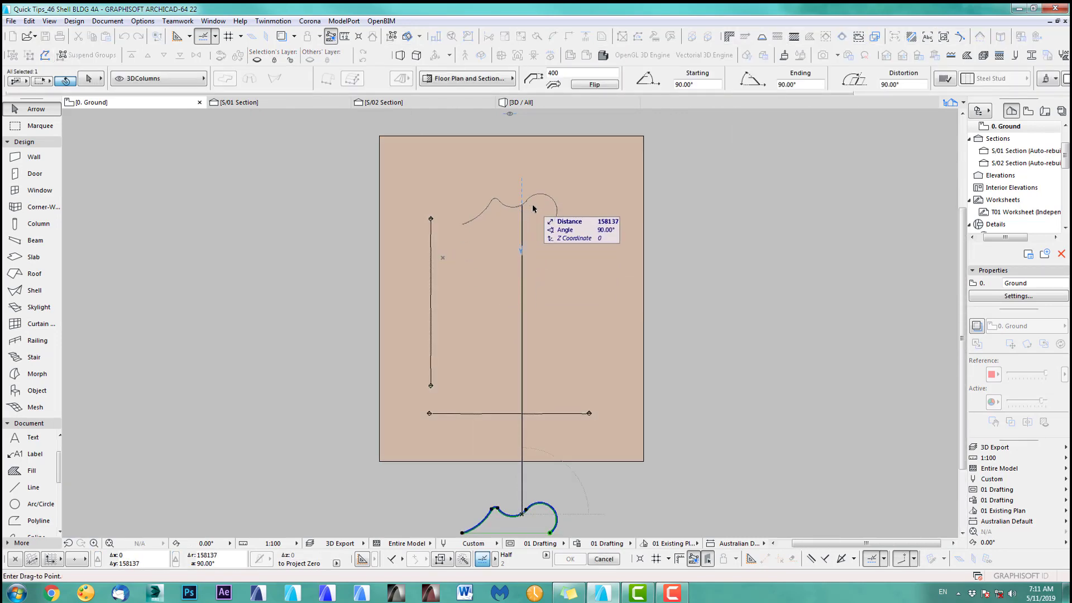
left_click(528, 241)
Rotate the upright shell 90° clockwise in the S/02 section about its base corner so it lies on the slab.
scroll(438, 249, "up", 5)
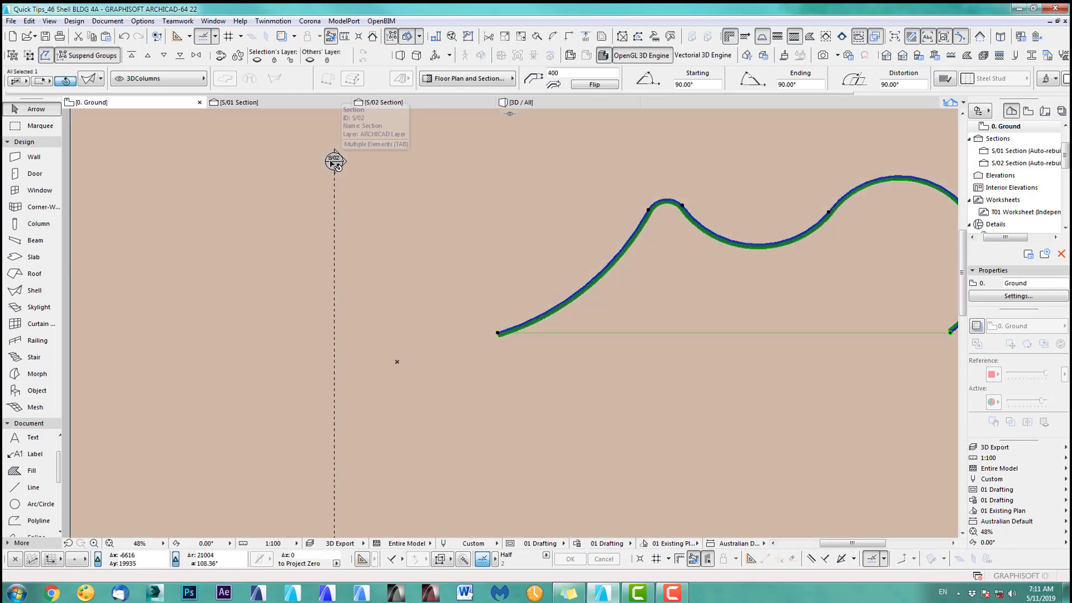
left_click(368, 103)
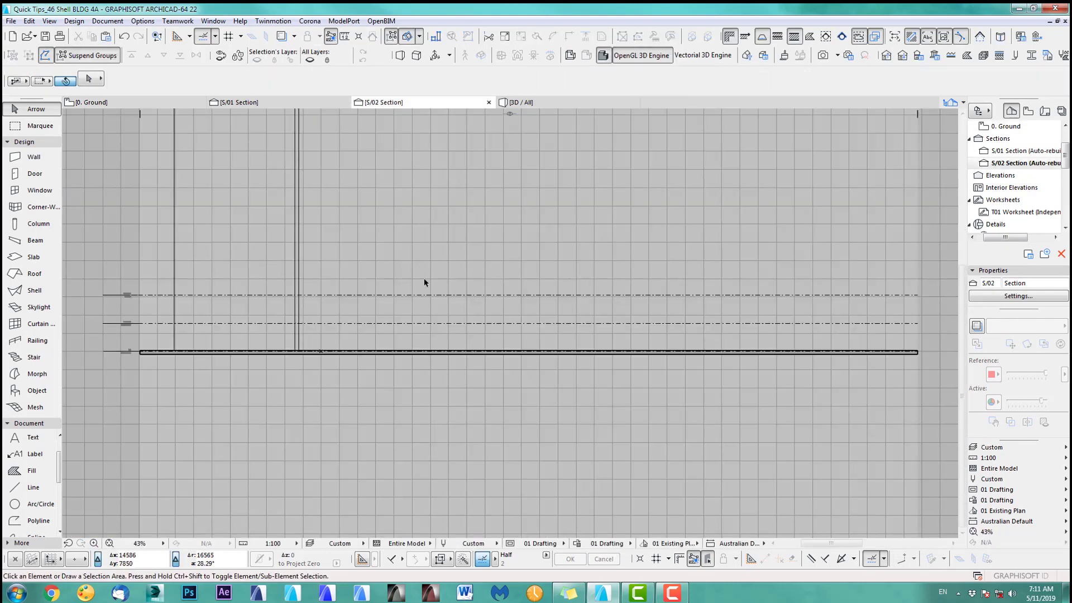
left_click(368, 304)
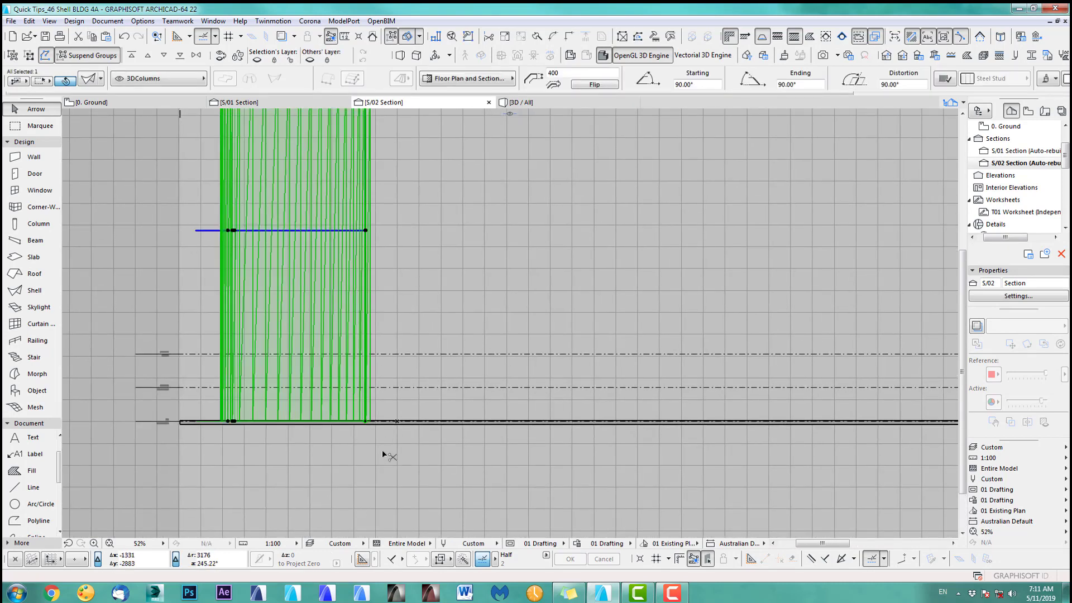
key("ctrl+e")
left_click(366, 423)
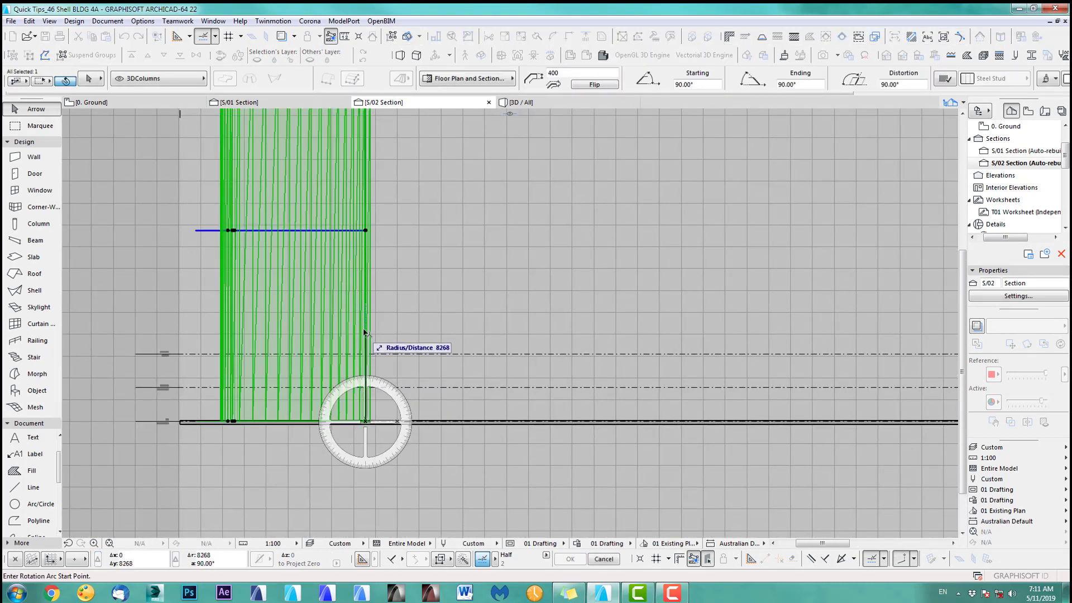
left_click(366, 324)
left_click(556, 434)
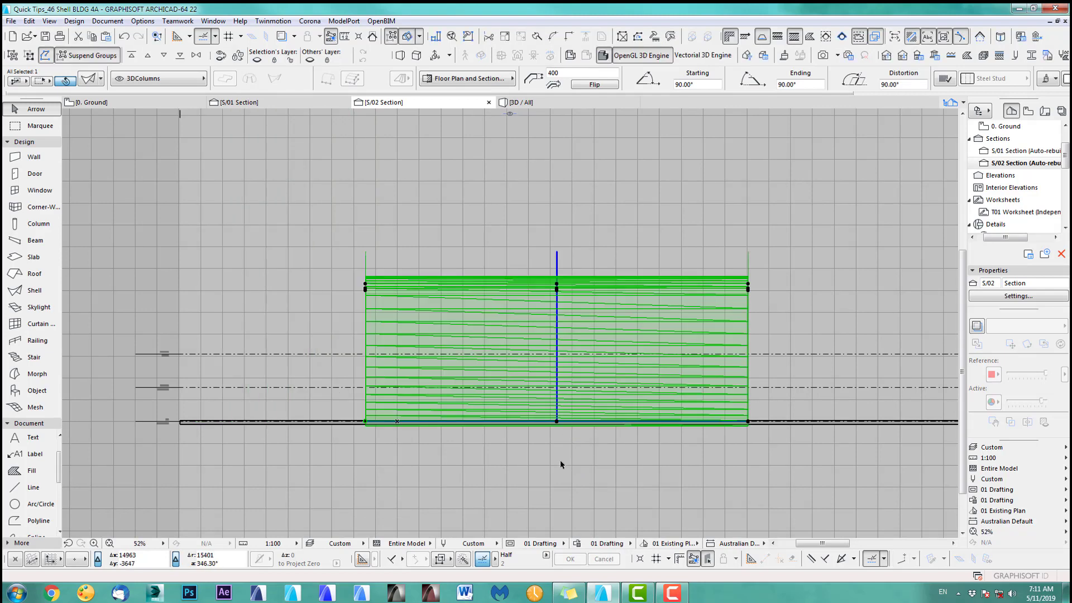
key("Escape")
Set the shell's starting angle to 60° in the 3D view and check the slanted end from the side.
key("F3")
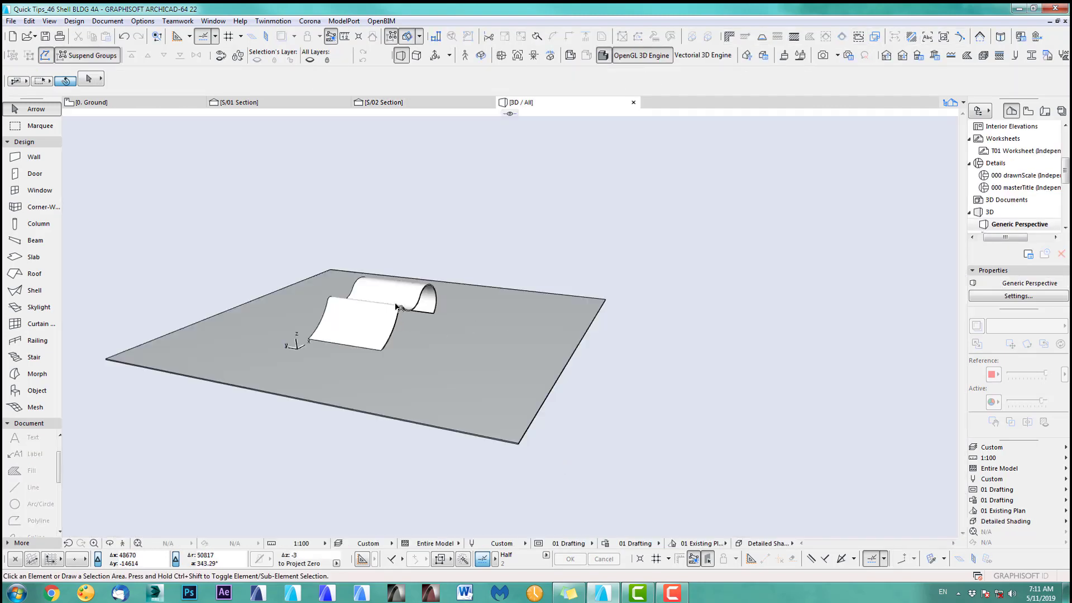
scroll(391, 308, "up", 4)
mouse_move(360, 341)
middle_mouse_down()
mouse_move(577, 313)
mouse_move(175, 285)
mouse_move(534, 326)
mouse_move(469, 320)
mouse_move(503, 304)
mouse_move(481, 330)
mouse_move(510, 321)
middle_mouse_up()
scroll(537, 319, "up", 2)
left_click(26, 110)
left_click(512, 300)
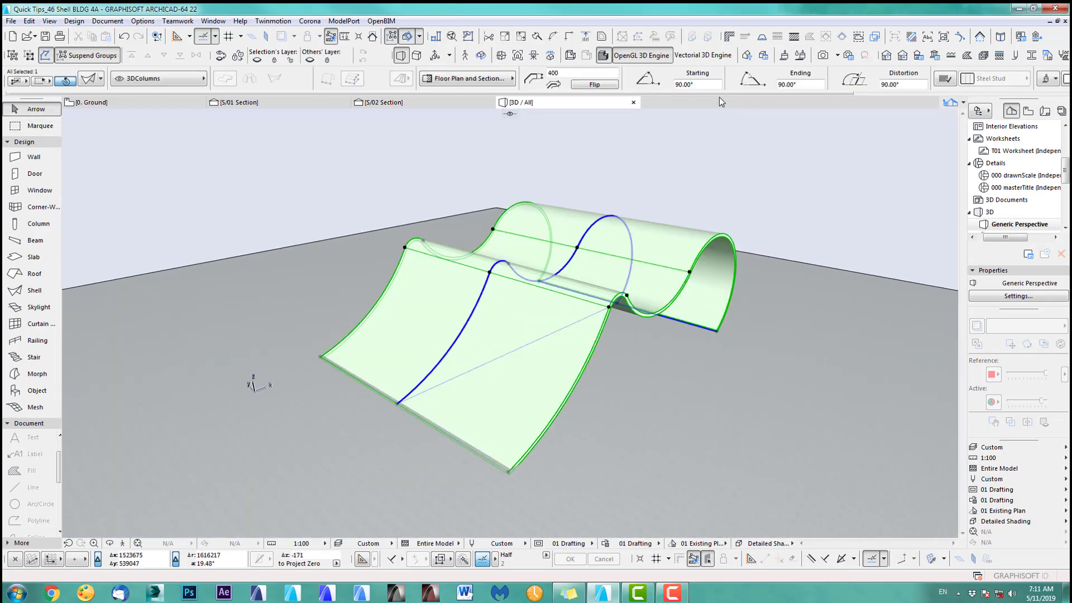
left_click(701, 82)
type("60")
key("Return")
middle_click_drag(553, 236, 766, 284, "shift")
middle_click_drag(508, 357, 461, 336, "shift")
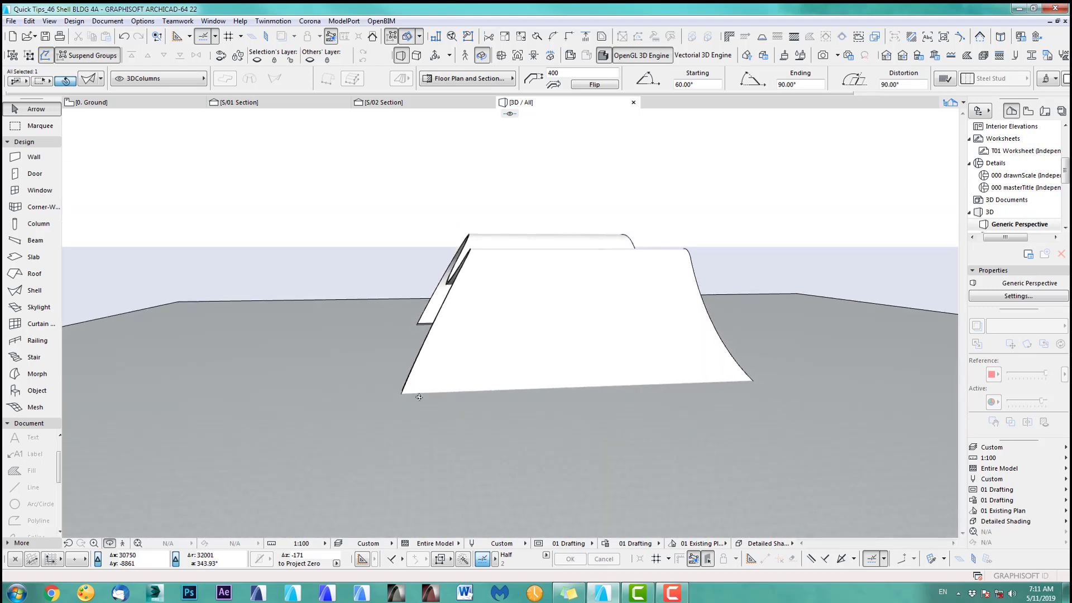
Set the shell's ending angle to 60° in the 3D view and check the slanted end from the side.
middle_click_drag(570, 291, 442, 307, "shift")
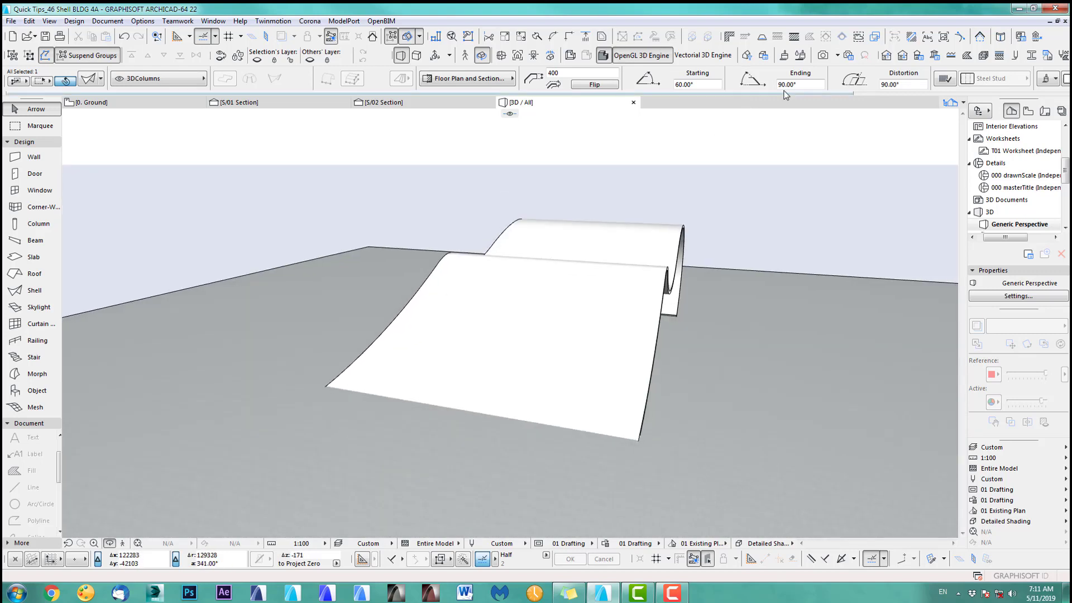
key("Return")
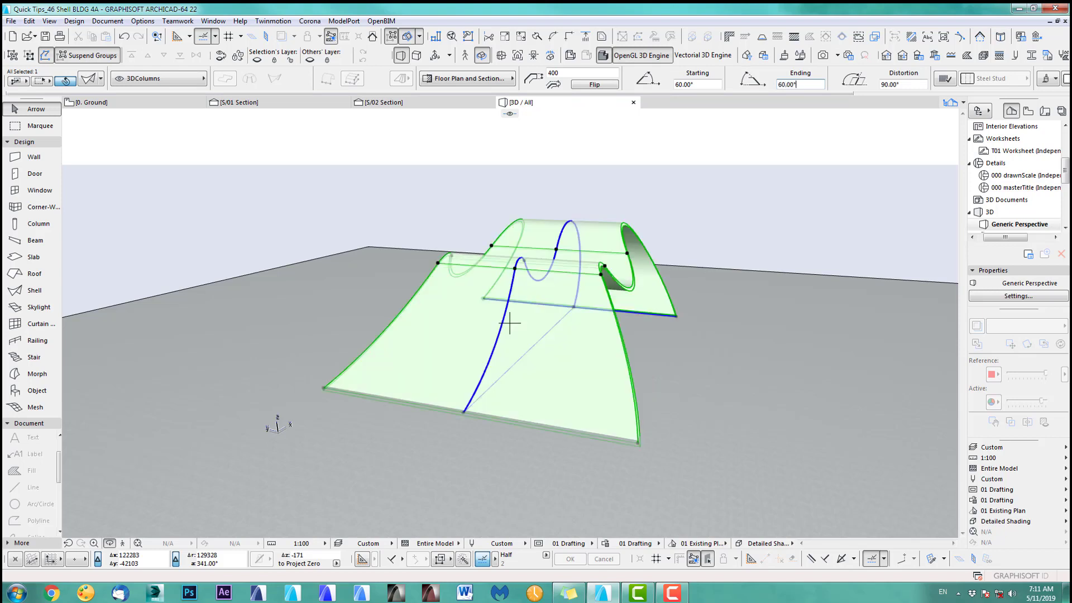
middle_click_drag(688, 322, 510, 323, "shift")
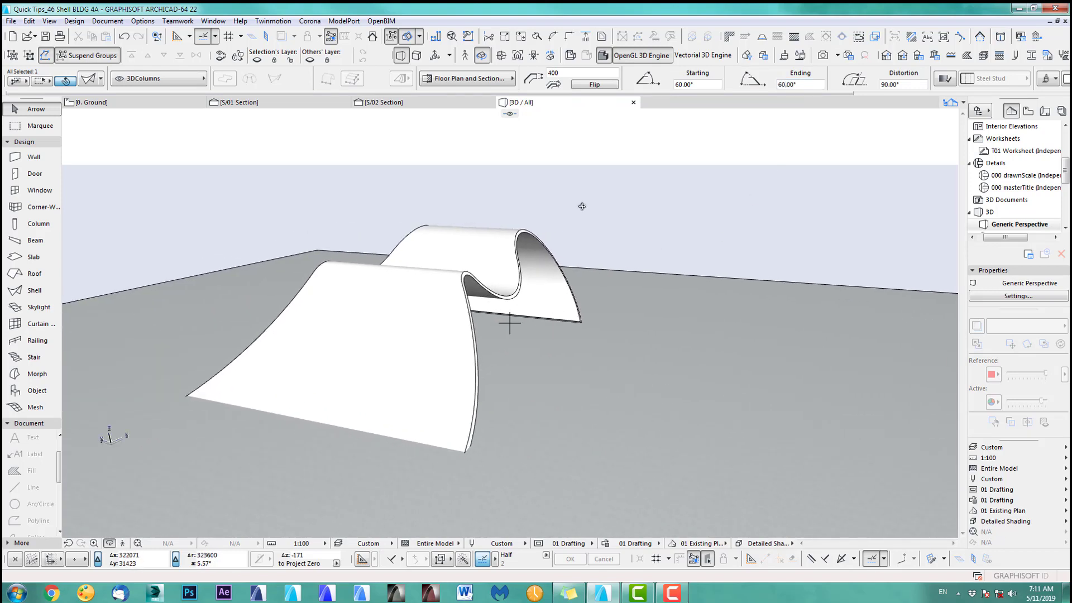
Draw a straight horizontal curtain wall in the ground floor plan from the shell's upper-left corner to just past its right end.
key("F2")
scroll(630, 382, "down", 6)
middle_click_drag(634, 416, 481, 300)
scroll(469, 285, "up", 3)
scroll(483, 302, "down", 2)
middle_click_drag(500, 313, 543, 340)
left_click(235, 291)
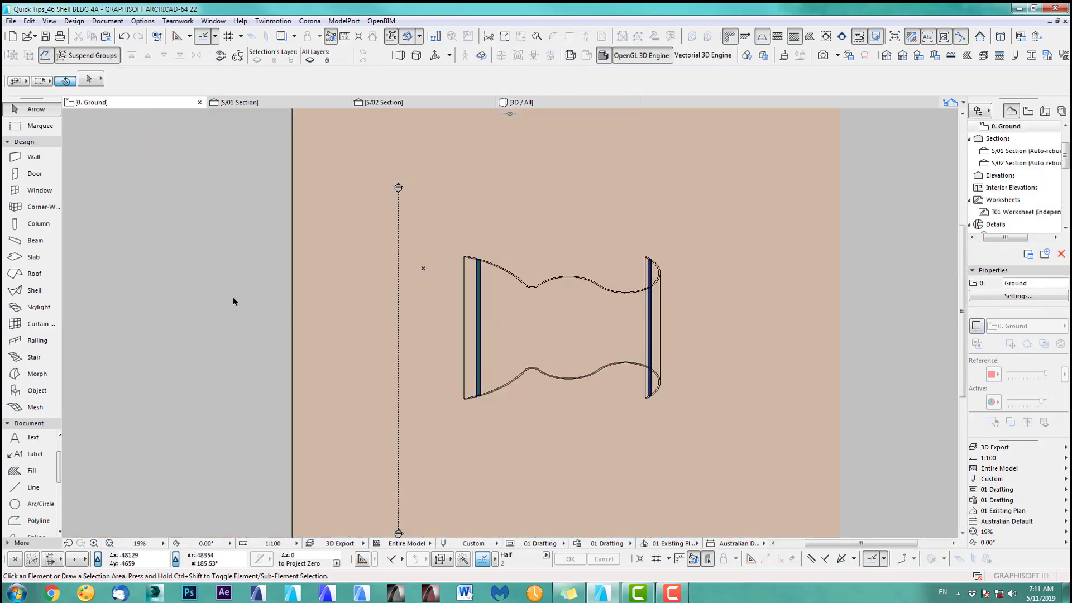
left_click(35, 325)
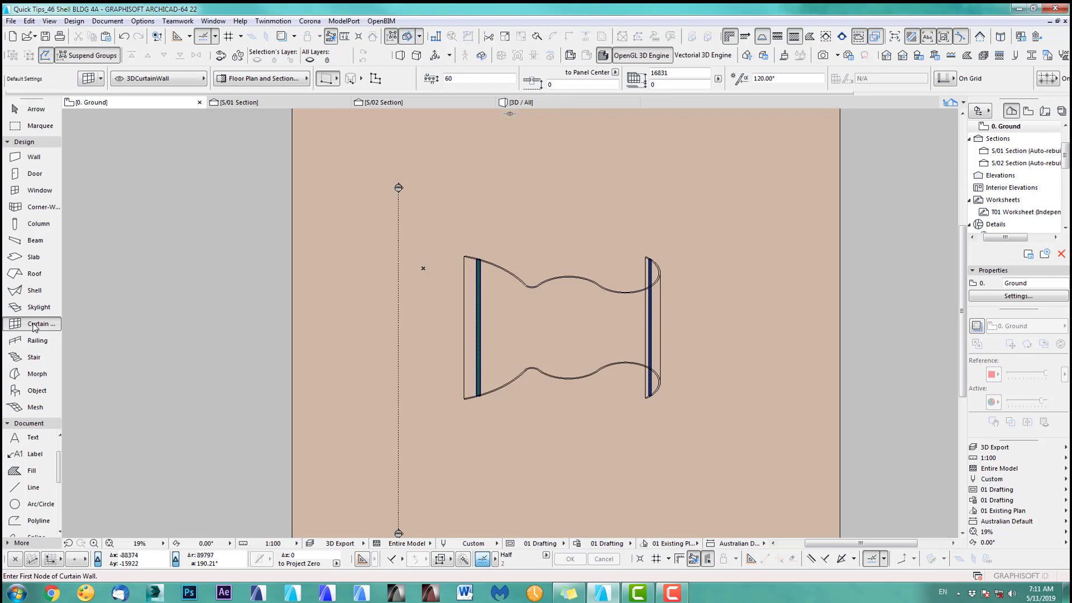
scroll(531, 241, "up", 4)
left_click(340, 236)
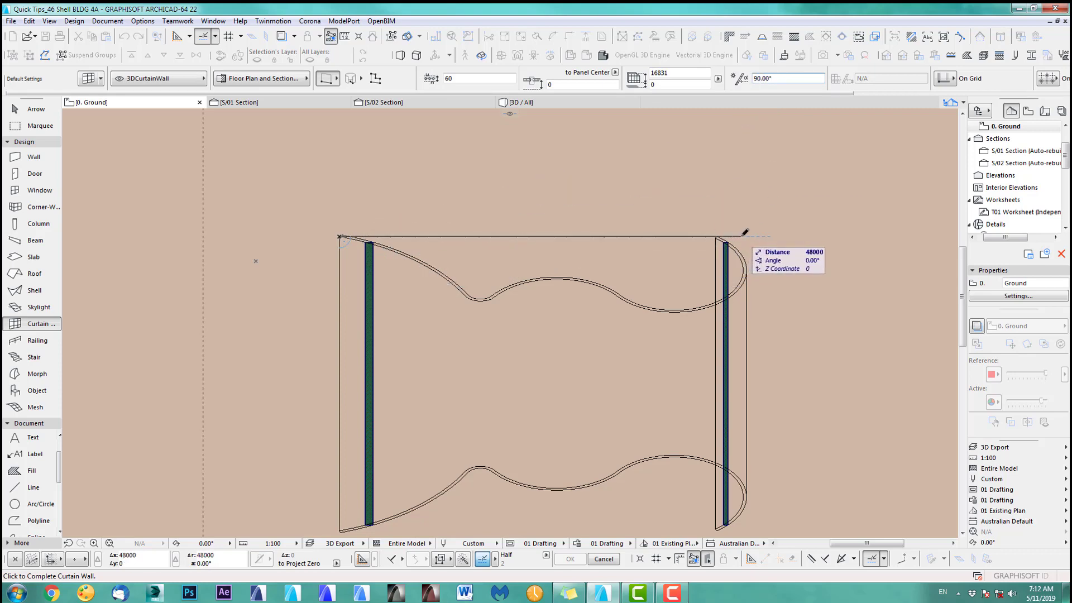
scroll(747, 229, "up", 1)
scroll(747, 229, "up", 1)
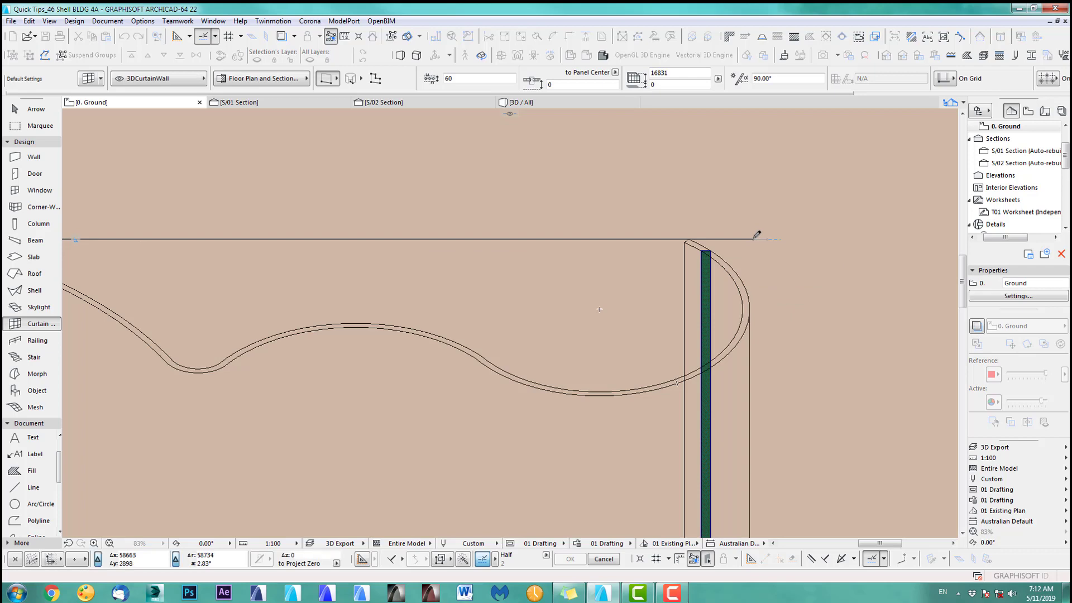
left_click(754, 239)
left_click(754, 240)
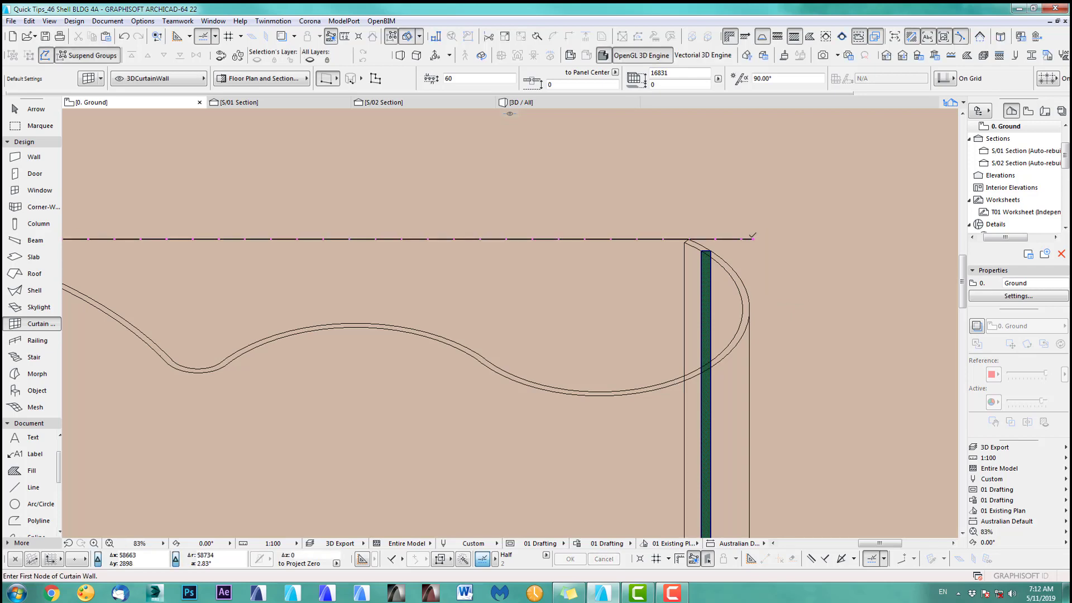
Try a 60° slant angle on the new curtain wall in the 3D view.
scroll(670, 254, "down", 3)
middle_click_drag(581, 269, 757, 265)
scroll(598, 237, "up", 3)
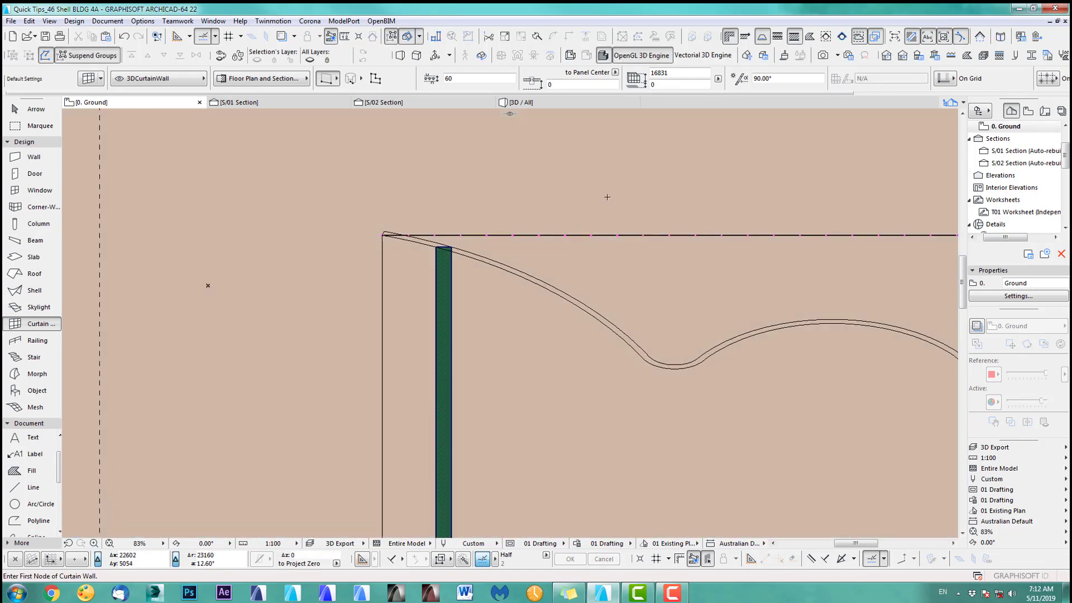
key("F3")
left_click_drag(371, 246, 705, 315)
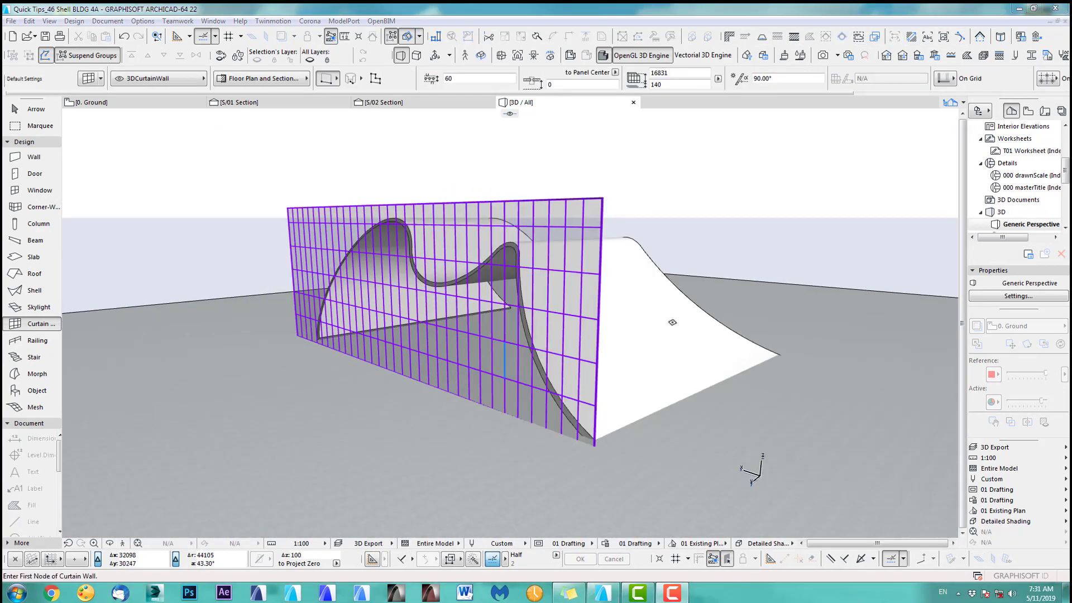
middle_click_drag(632, 334, 528, 338)
left_click(36, 108)
left_click(366, 205)
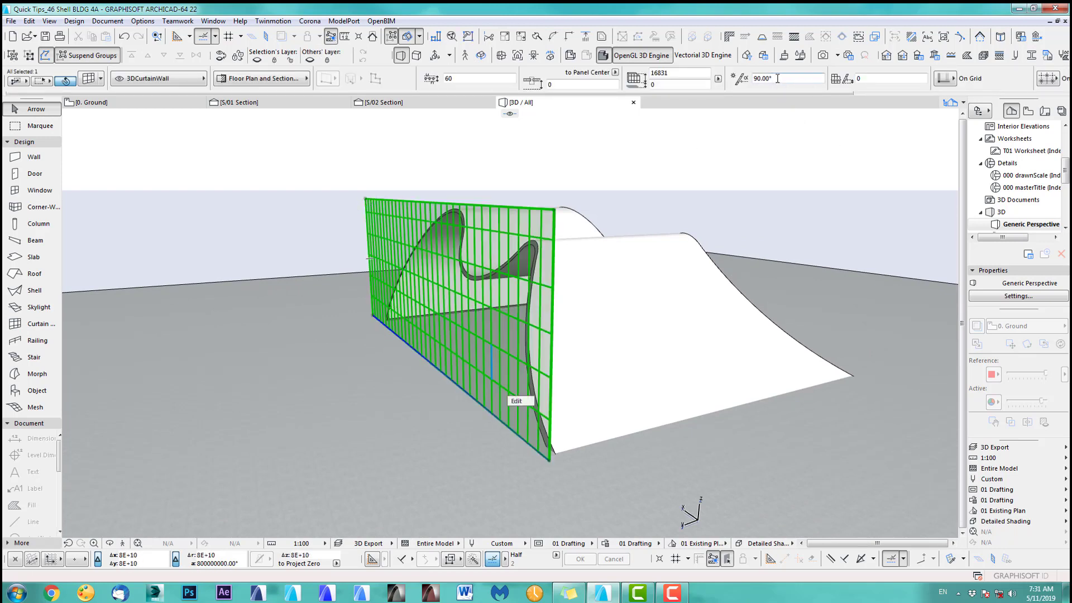
type("6")
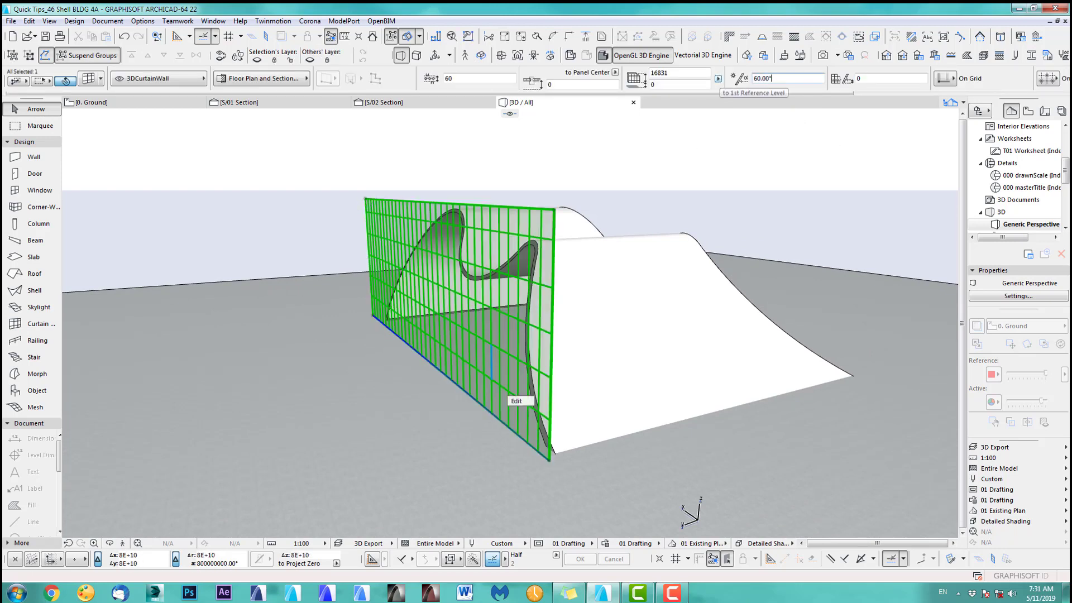
middle_click_drag(642, 315, 486, 319)
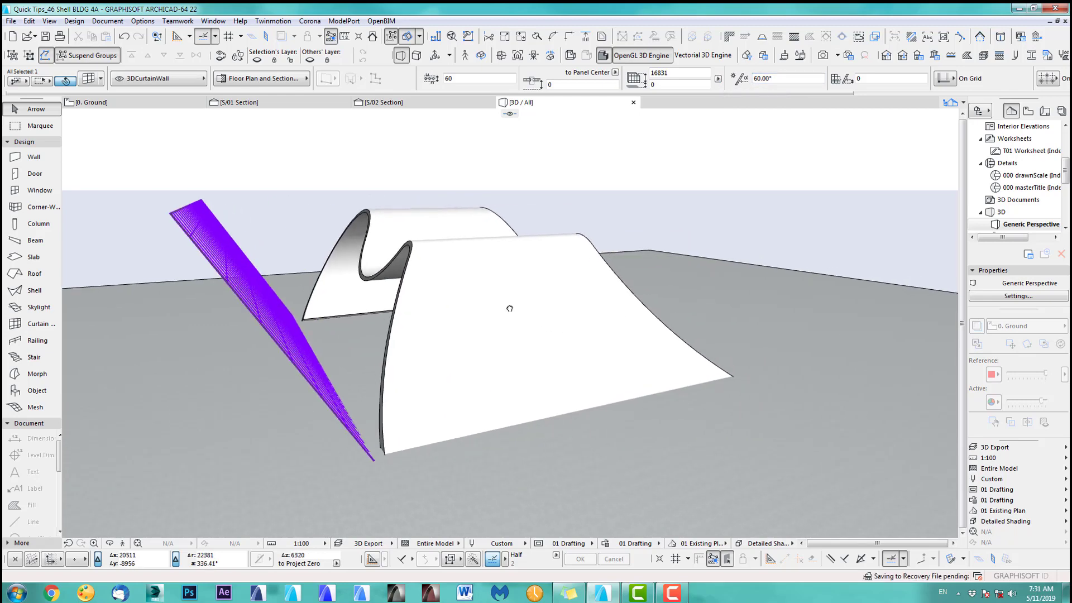
Set the curtain wall's slant angle to 120° so it leans in over the shell.
type("120.00")
key("Return")
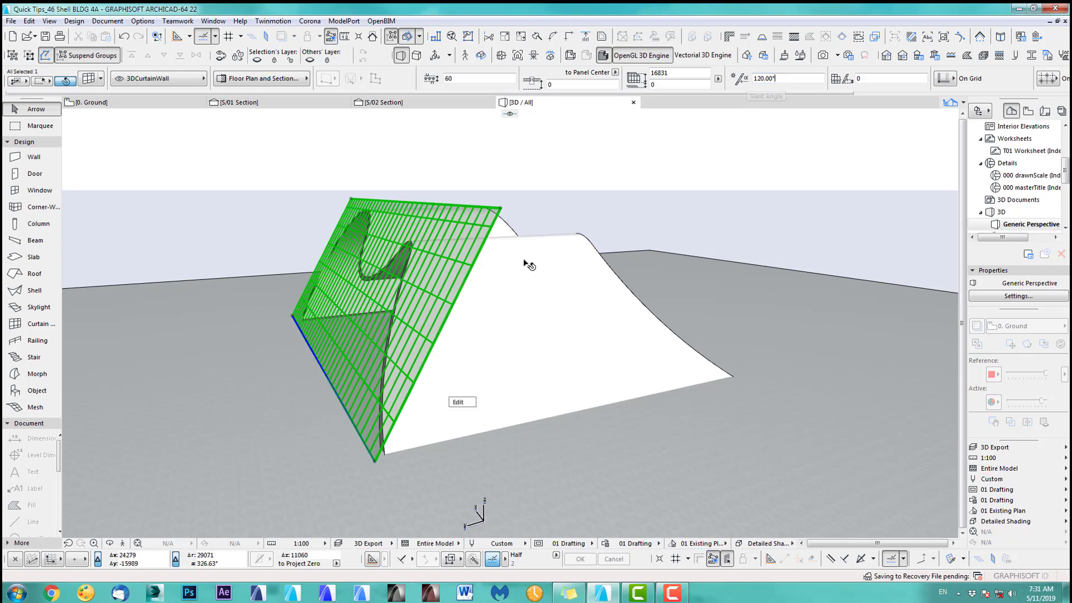
middle_click_drag(480, 351, 455, 337, "shift")
Move the curtain wall straight down in the ground floor plan so its base line aligns with the shell's outer upper corner.
key("F2")
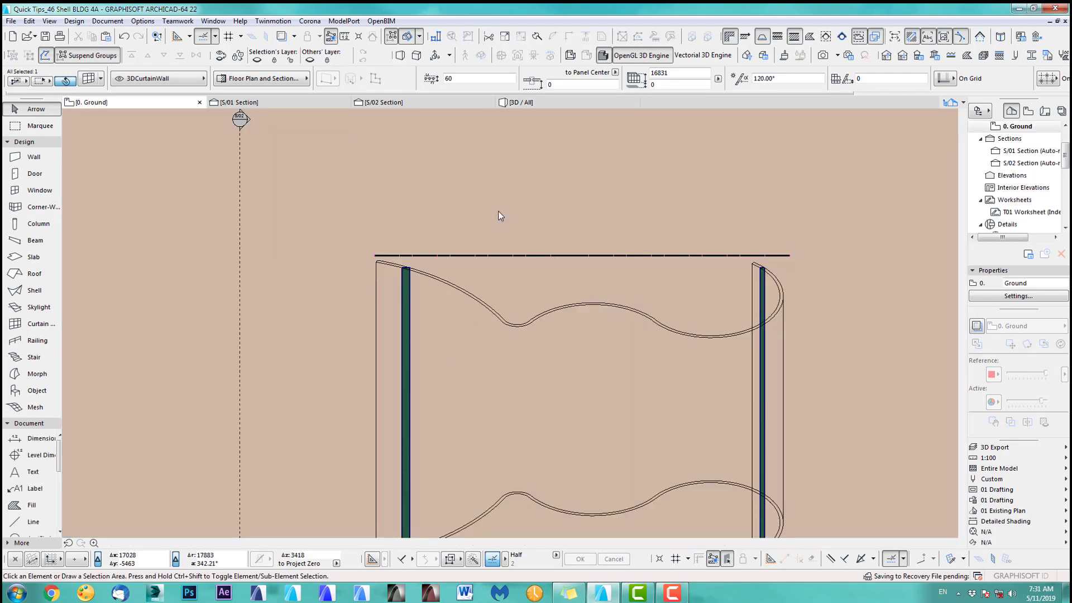
left_click(371, 255)
scroll(450, 277, "up", 5)
double_click(407, 295)
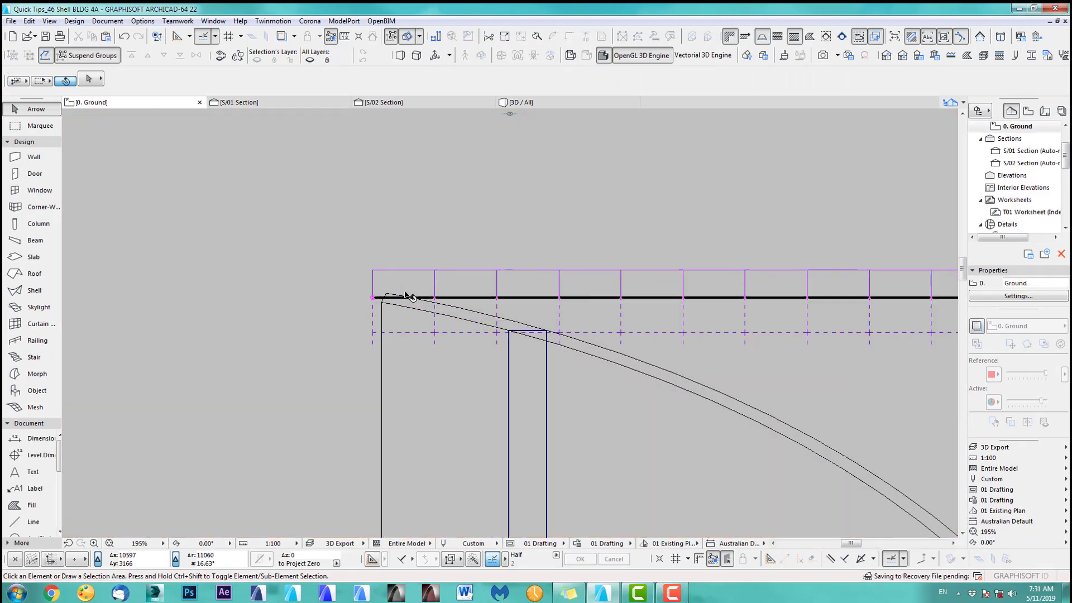
scroll(417, 282, "up", 2)
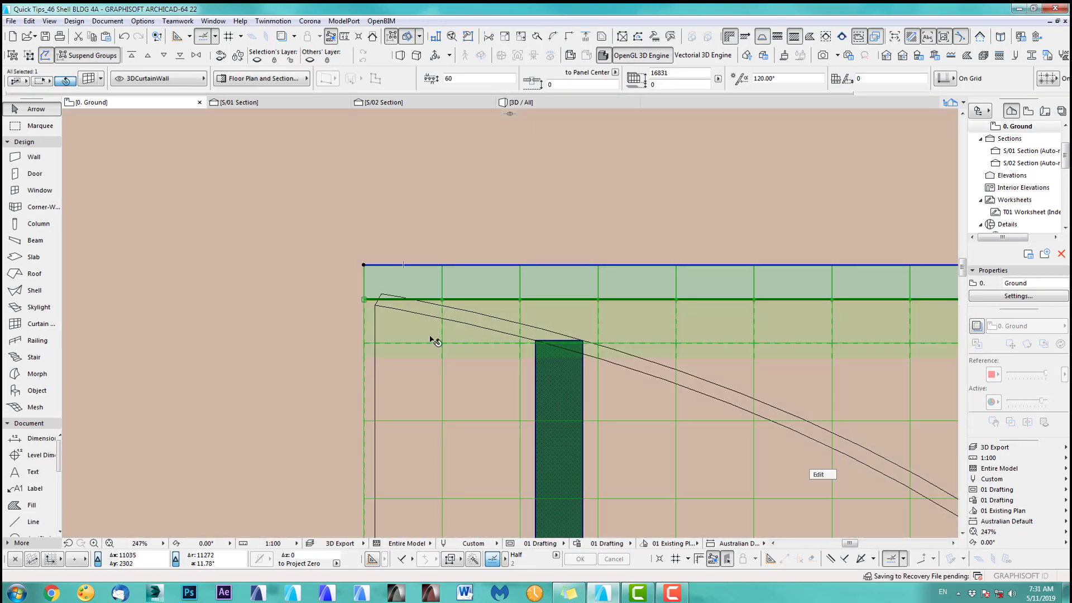
left_click(442, 265)
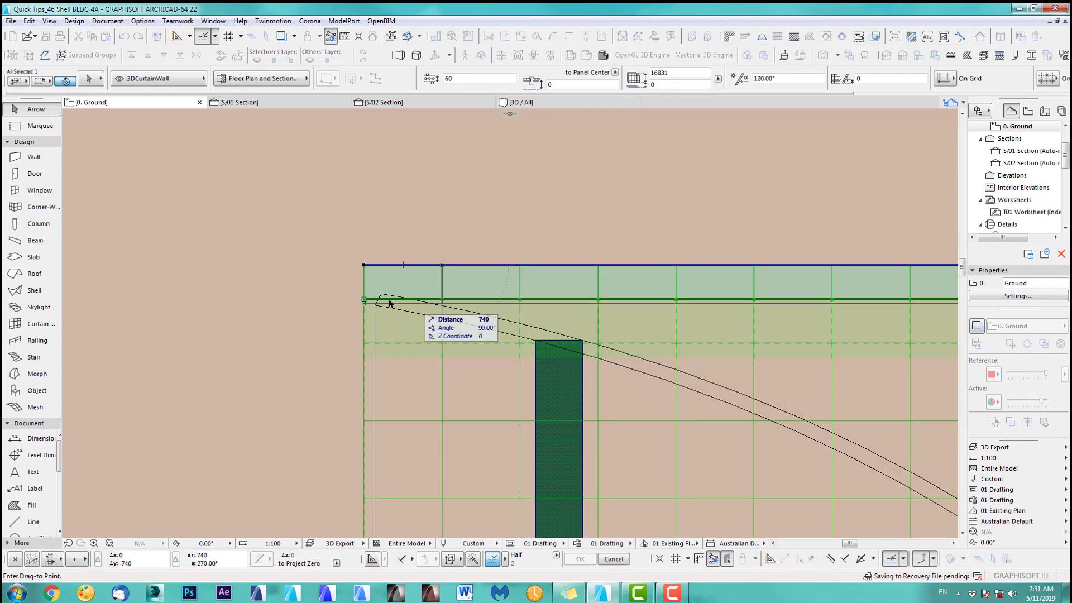
middle_click_drag(459, 296, 385, 238)
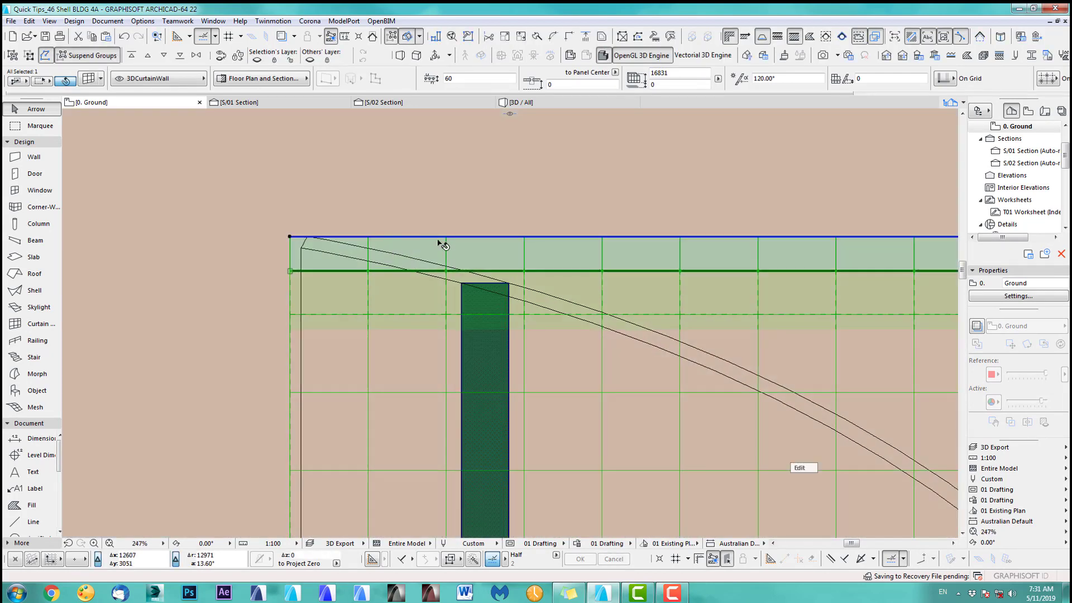
Move the curtain wall a further 1000 mm inward along the negative Y direction.
key("ctrl+d")
left_click(465, 246)
key("y")
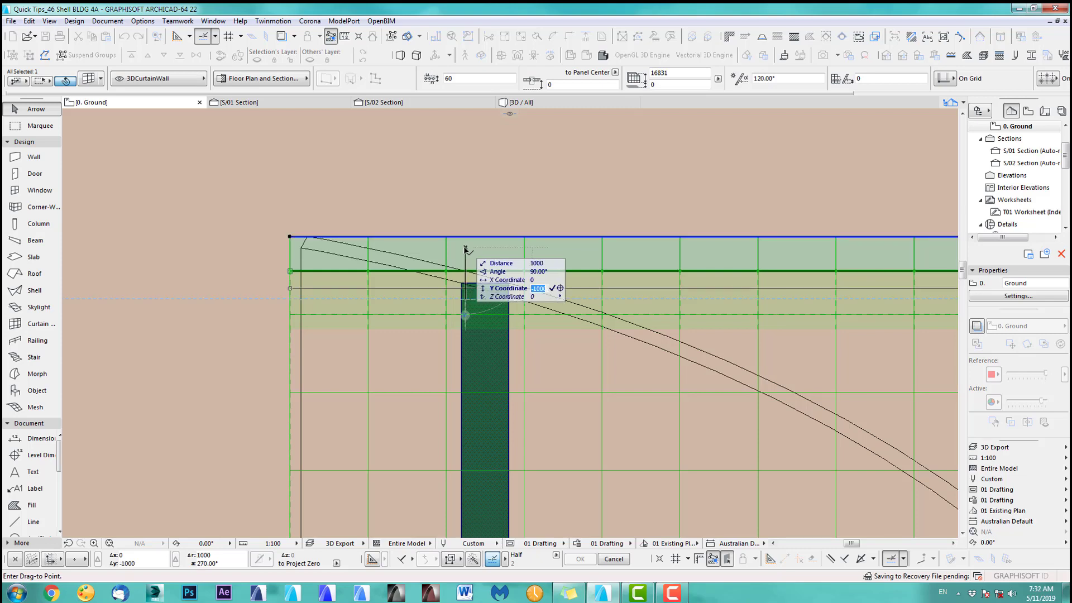
key("Return")
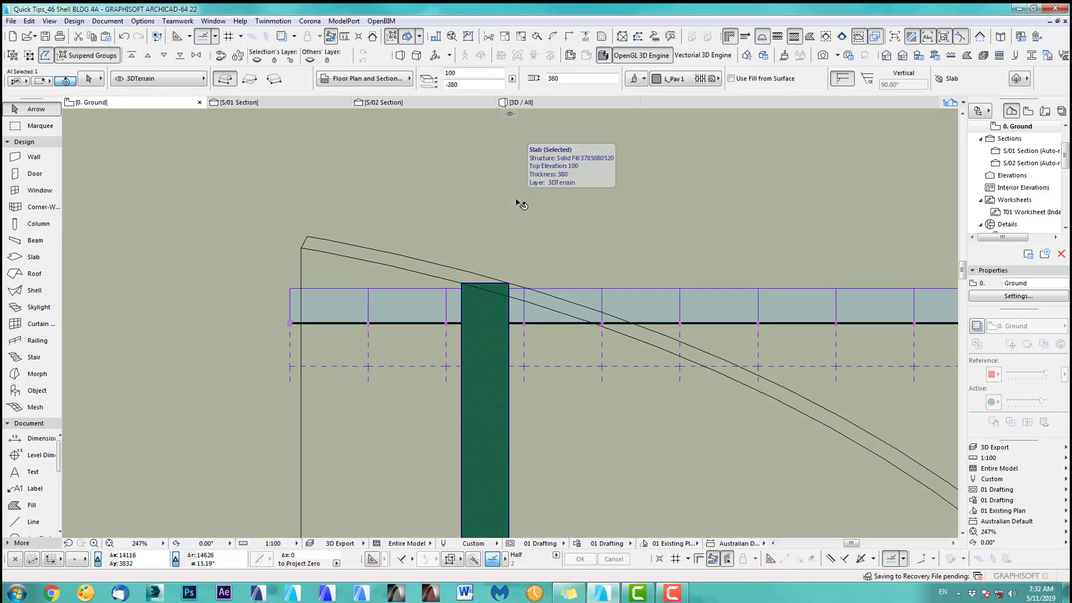
Check the curtain wall's fit against the shell in the S/01 section, the ground floor plan and 3D.
key("Escape")
key("ctrl+Tab")
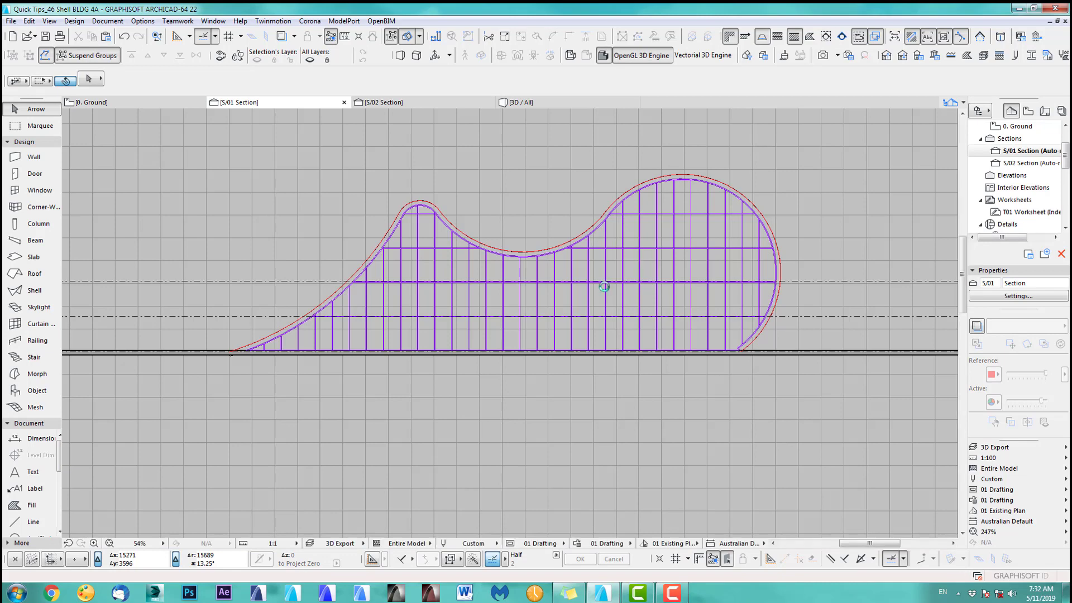
key("ctrl+Tab")
scroll(712, 286, "down", 1)
middle_click_drag(712, 286, 466, 245)
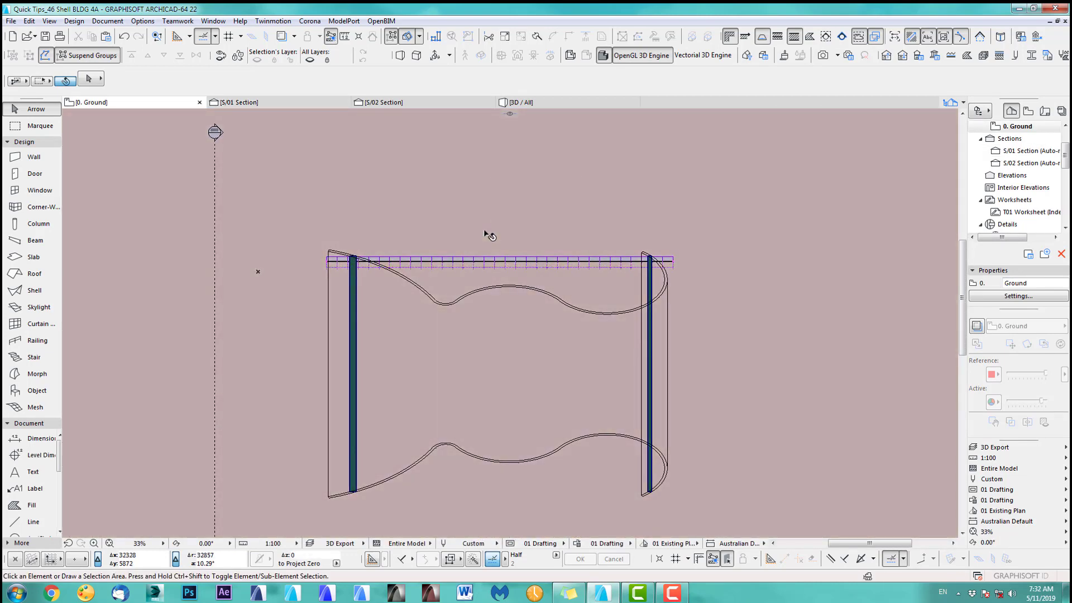
key("F3")
left_click_drag(467, 296, 605, 320)
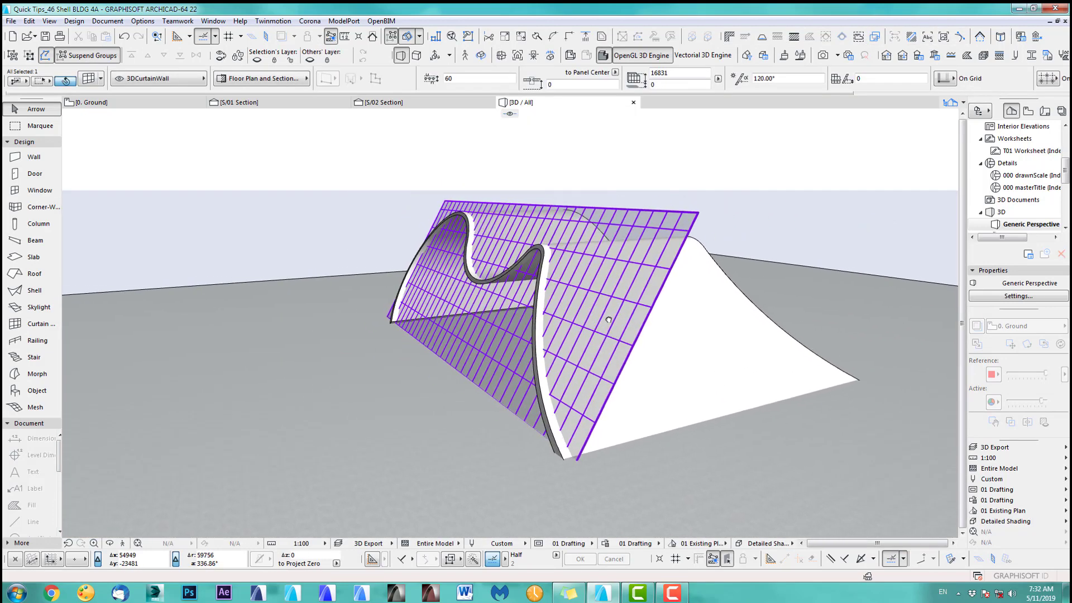
Trim the curtain wall to the shell using the shell from the current selection, and inspect the end in 3D.
left_click_drag(399, 172, 549, 255)
left_click(372, 36)
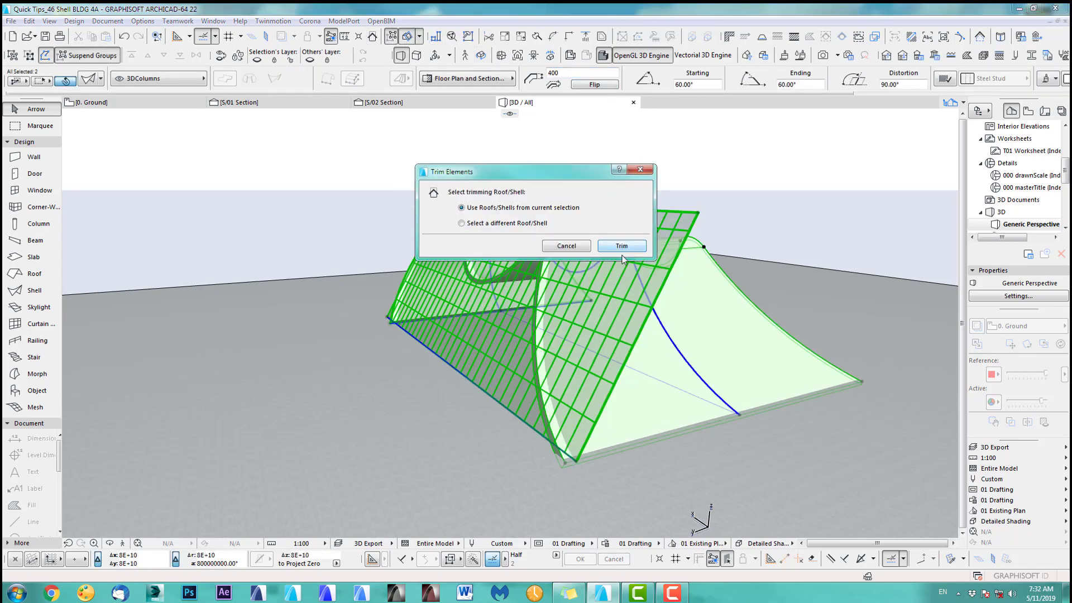
left_click(621, 248)
middle_click_drag(543, 342, 465, 300, "shift")
middle_click_drag(548, 333, 484, 334, "shift")
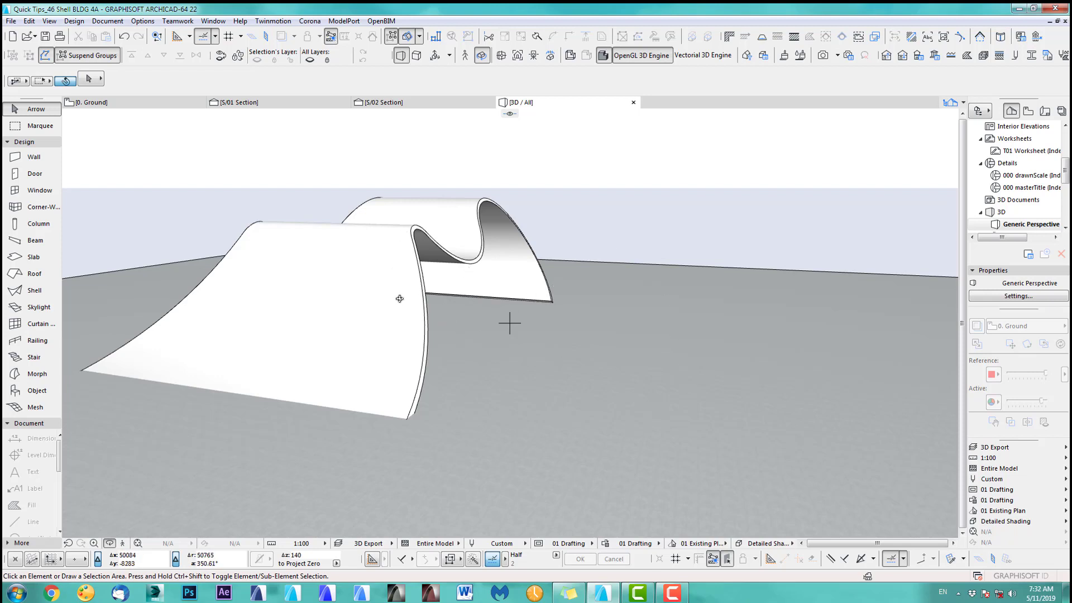
middle_click_drag(501, 297, 641, 163, "shift")
Mirror a copy of the shell and curtain wall in the ground floor plan across a horizontal axis just below them.
key("F2")
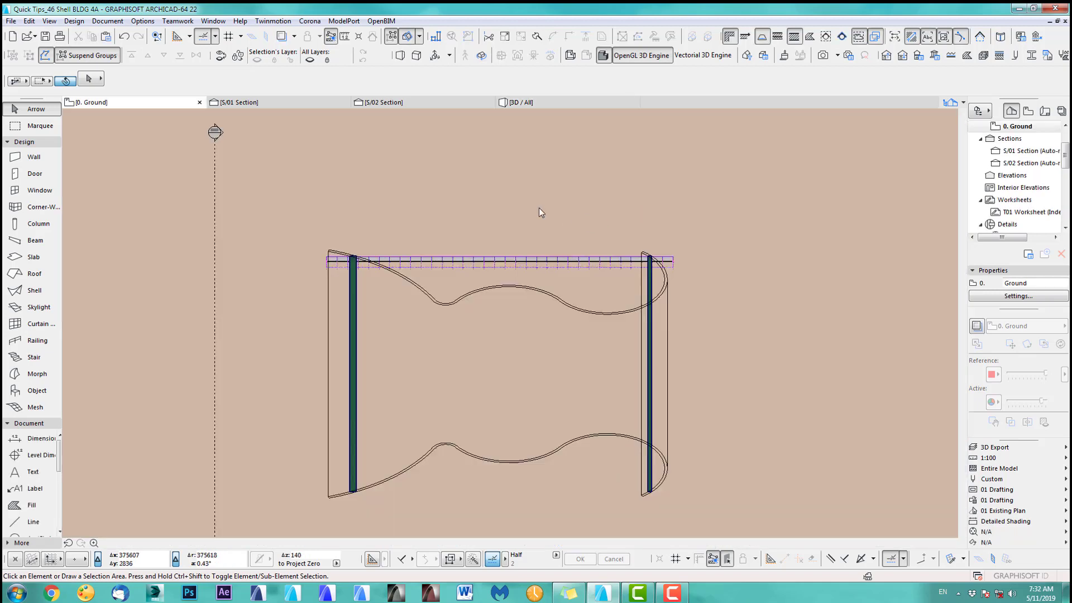
scroll(542, 212, "down", 3)
left_click_drag(830, 182, 371, 356)
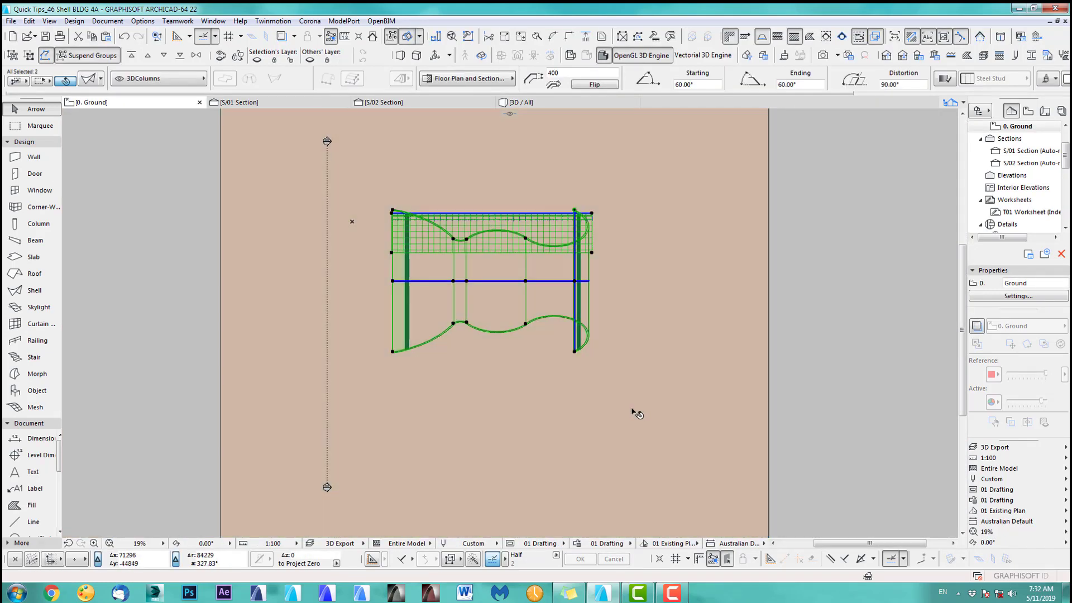
scroll(632, 396, "down", 2)
middle_click_drag(632, 396, 615, 335)
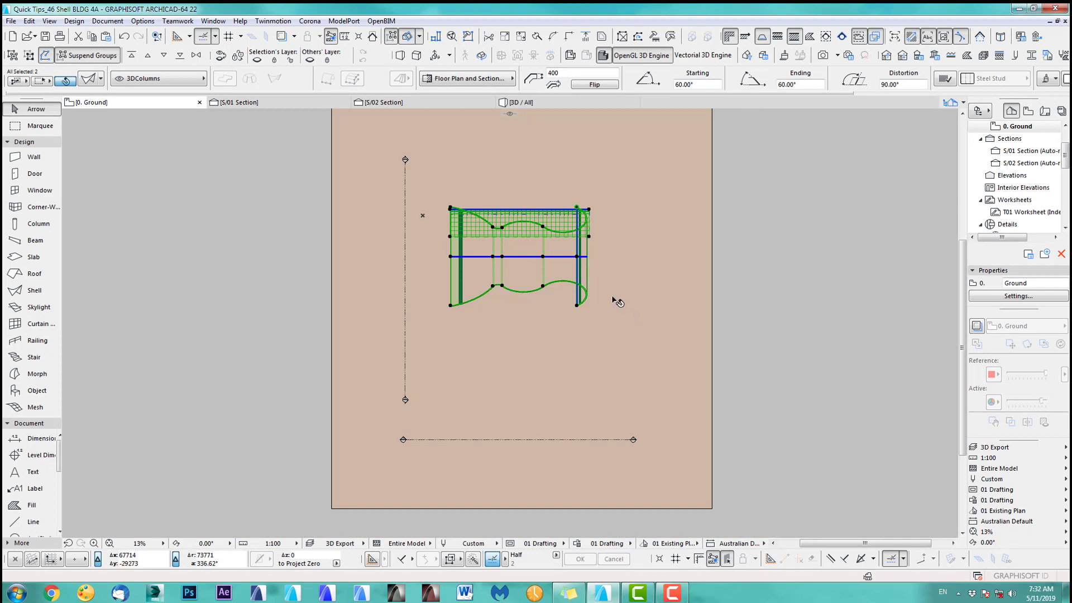
middle_click_drag(605, 319, 626, 309)
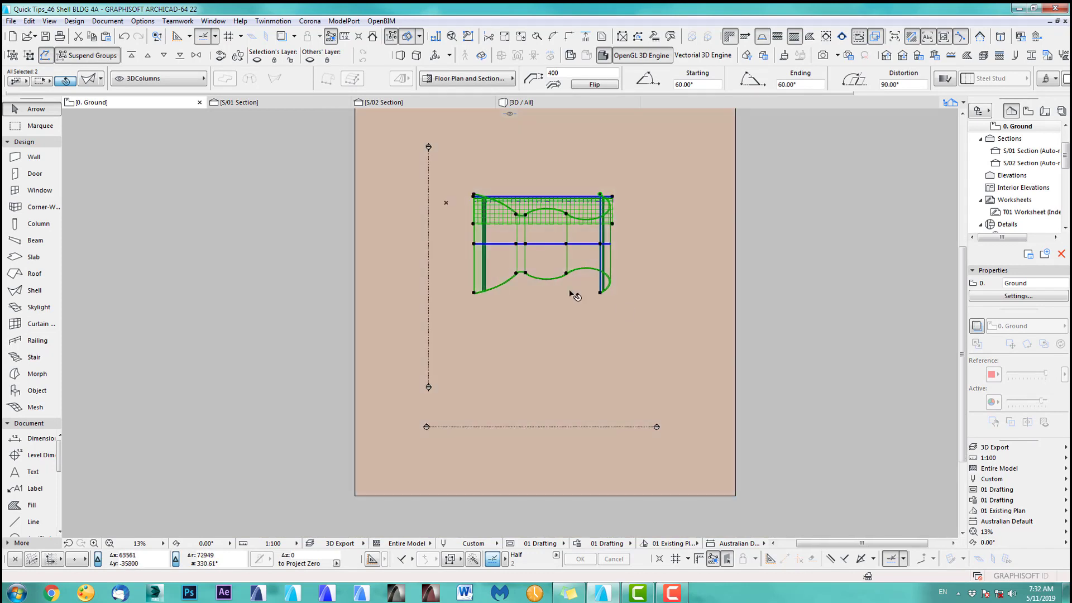
left_click(29, 21)
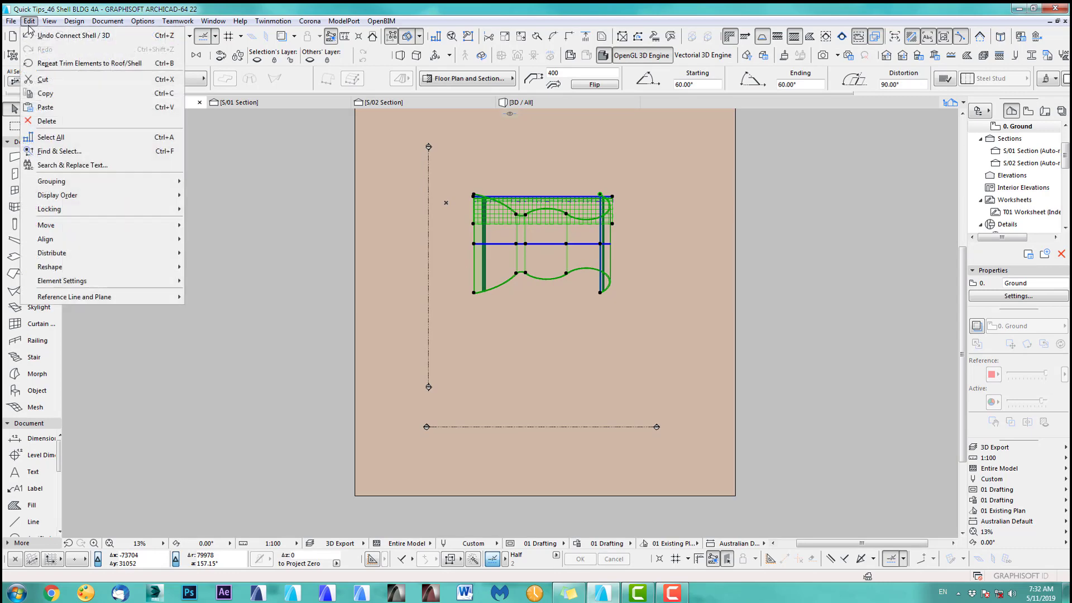
mouse_move(99, 230)
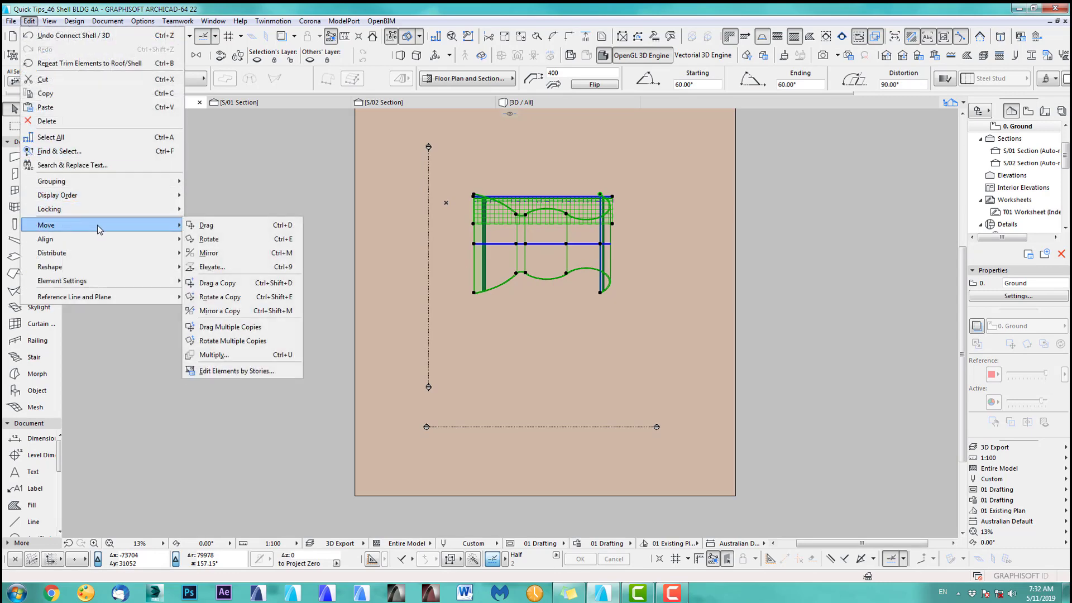
left_click(220, 311)
left_click(507, 318)
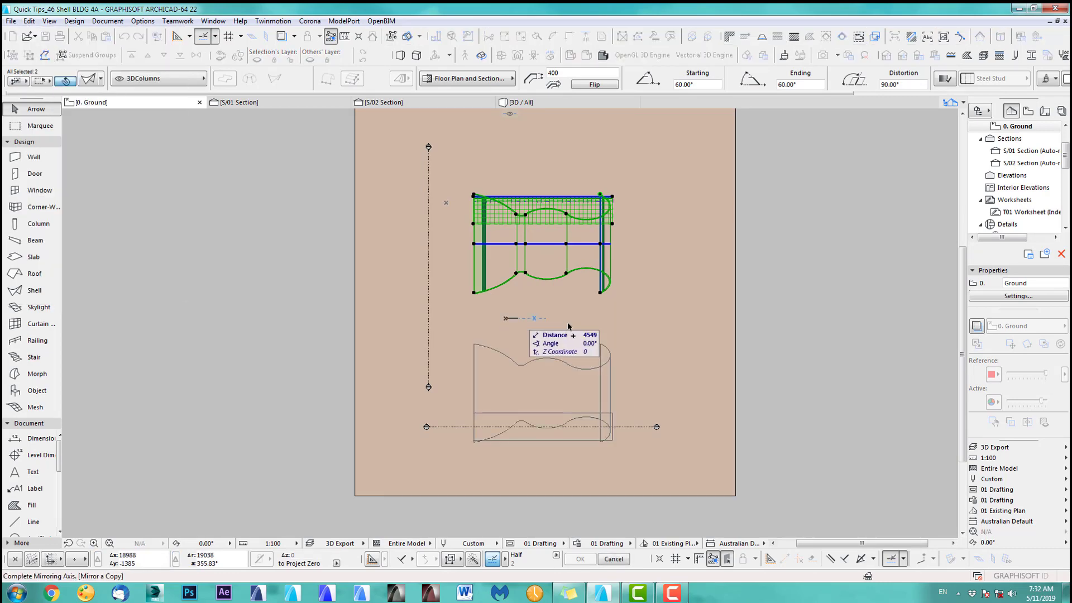
left_click(584, 319)
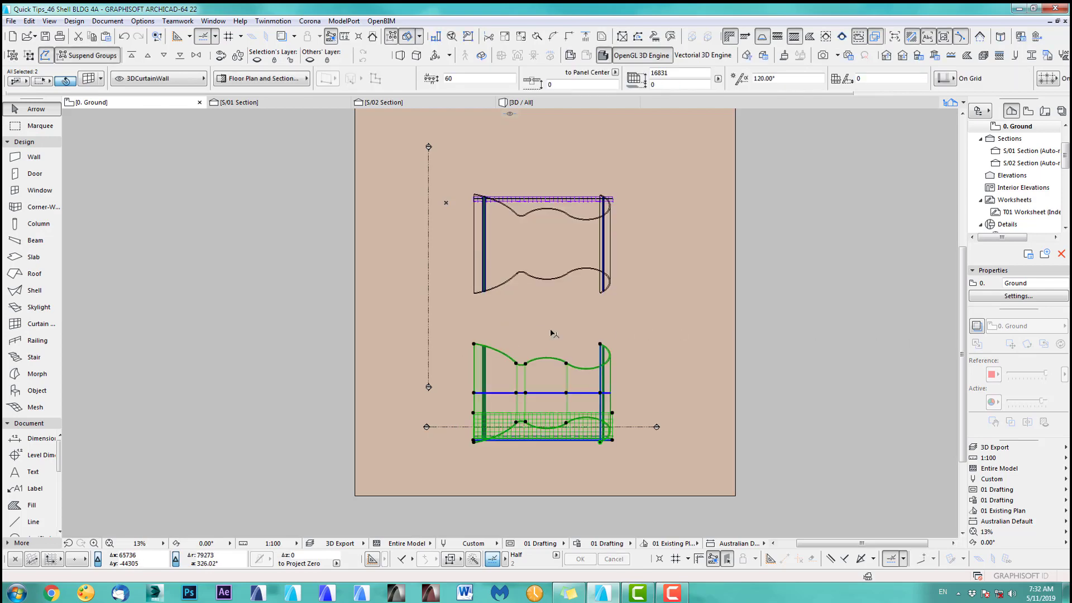
Move the mirrored shell and curtain wall along Y toward the original building, leaving a 6000 mm gap between the two shells.
key("ctrl+d")
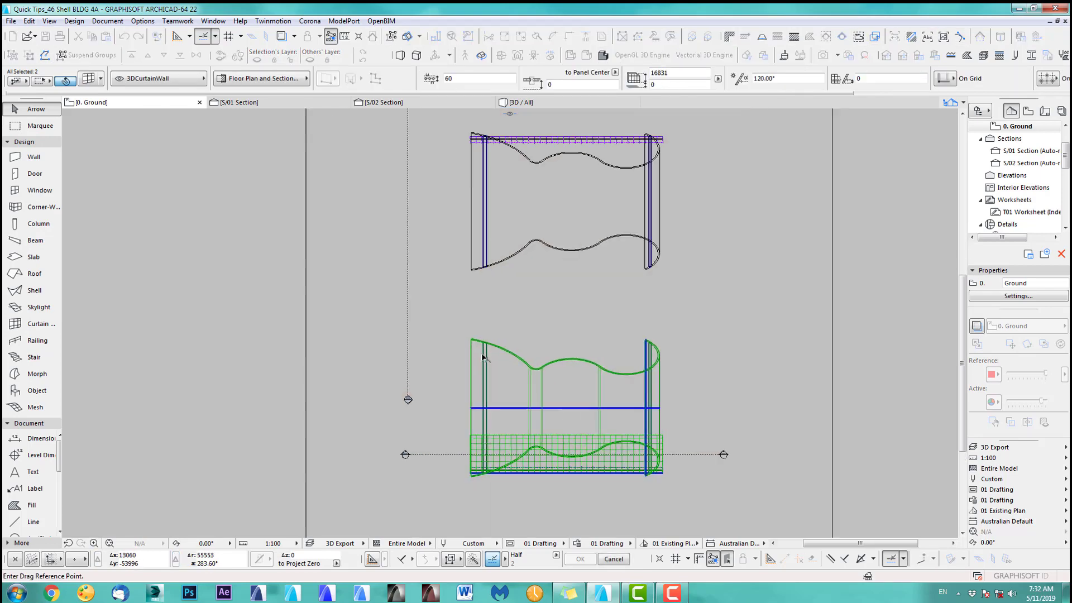
scroll(475, 344, "up", 3)
left_click(466, 333)
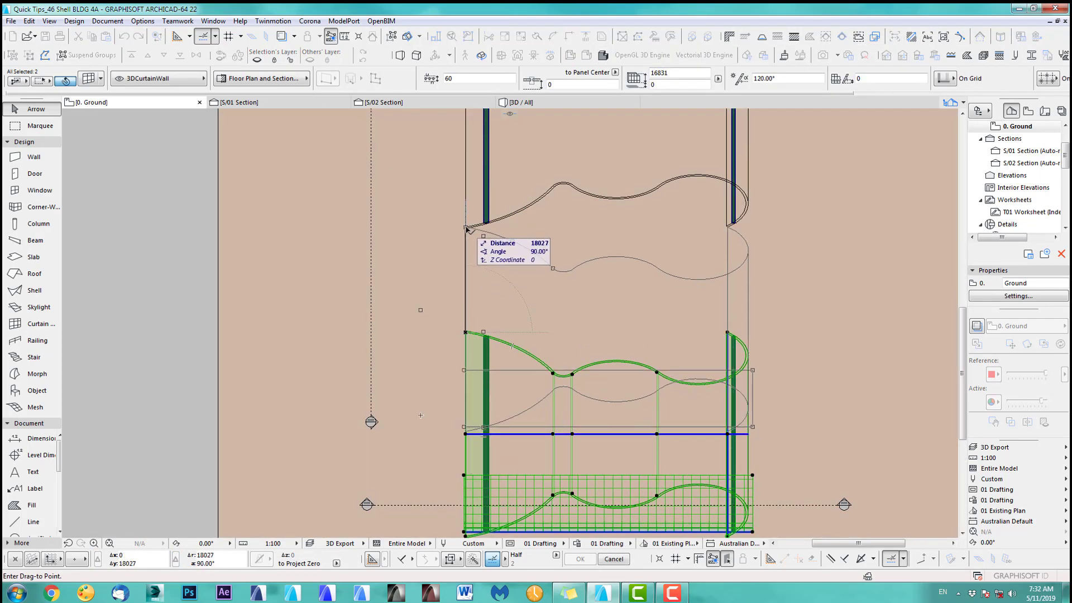
key("y")
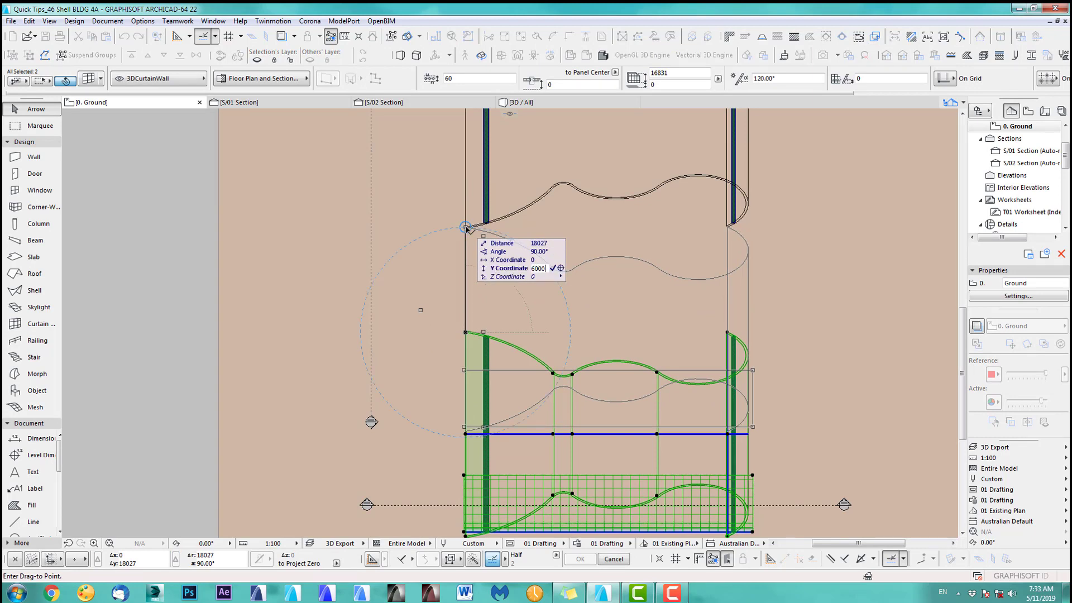
type("6000")
key("Return")
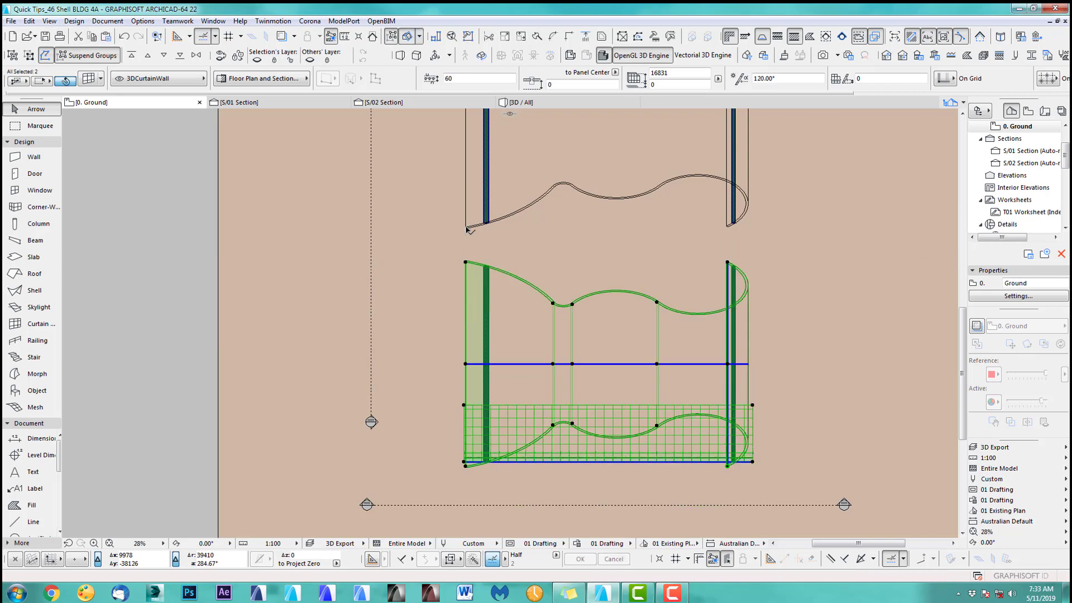
scroll(463, 240, "up", 3)
middle_click_drag(473, 244, 476, 264)
scroll(129, 262, "down", 4)
left_click(75, 239)
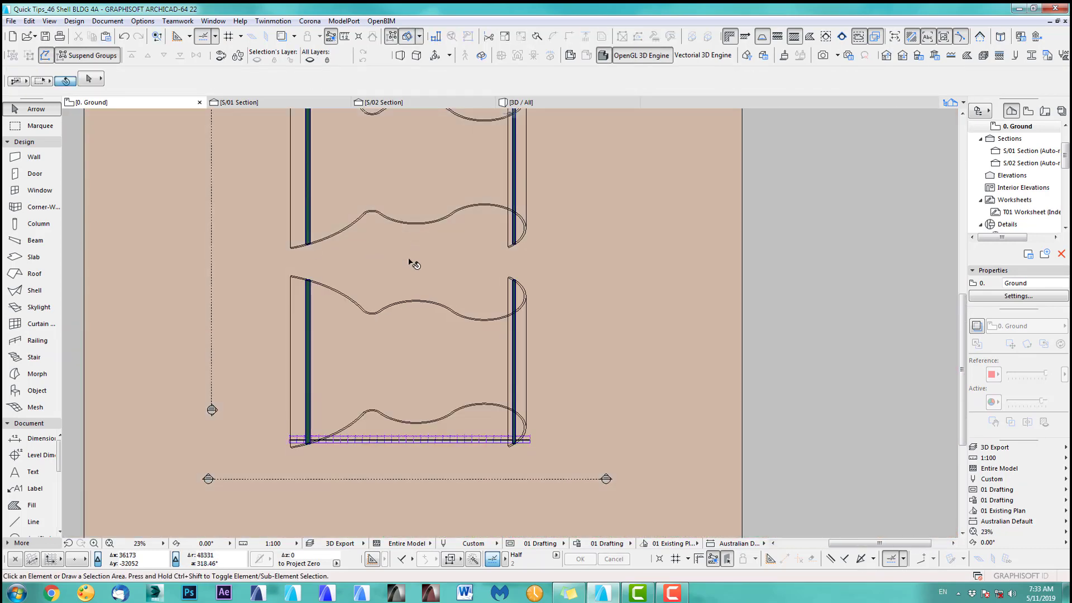
Measure the gap between the two shells in the ground floor plan and view both buildings in 3D.
scroll(423, 249, "up", 3)
key("m")
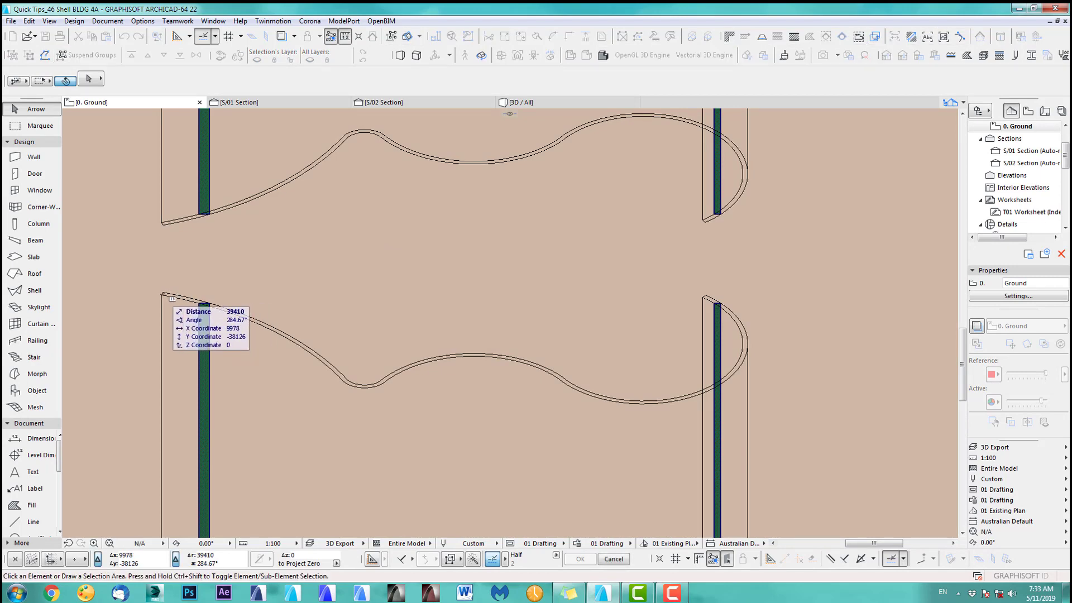
key("Escape")
scroll(348, 311, "down", 5)
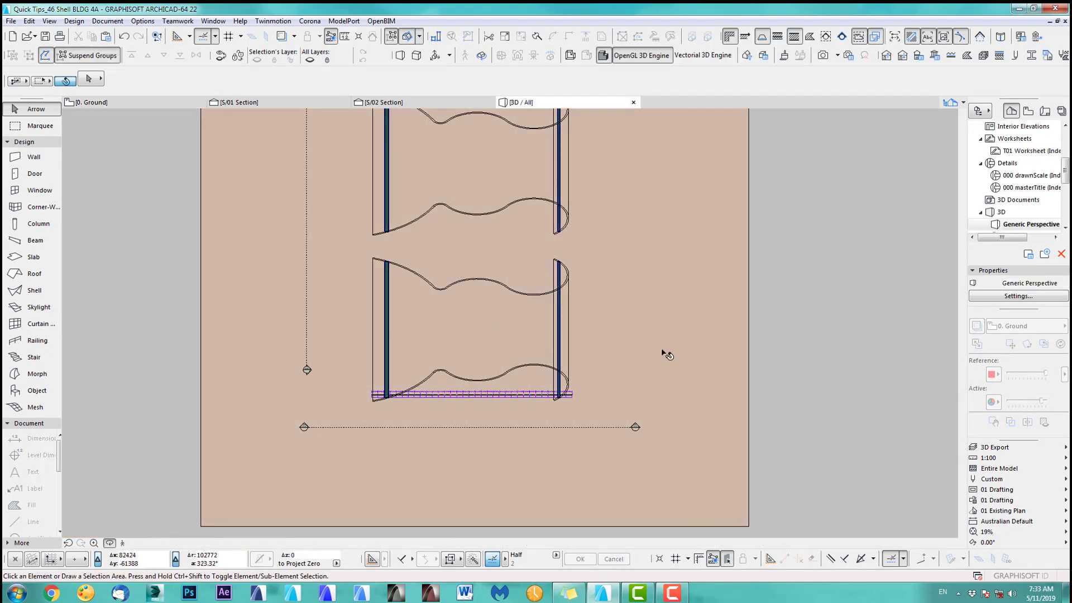
key("F3")
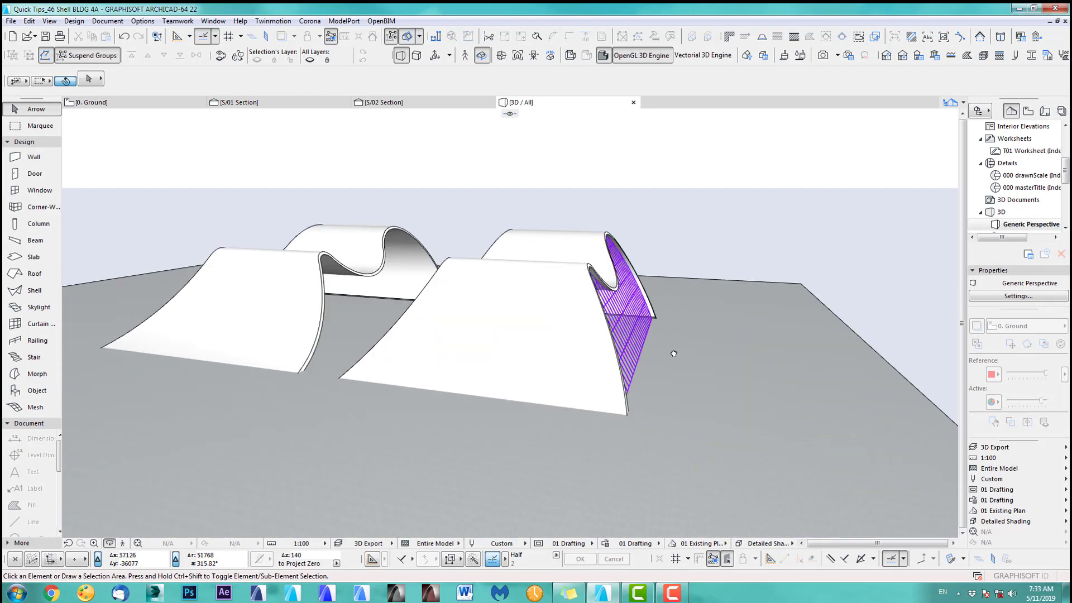
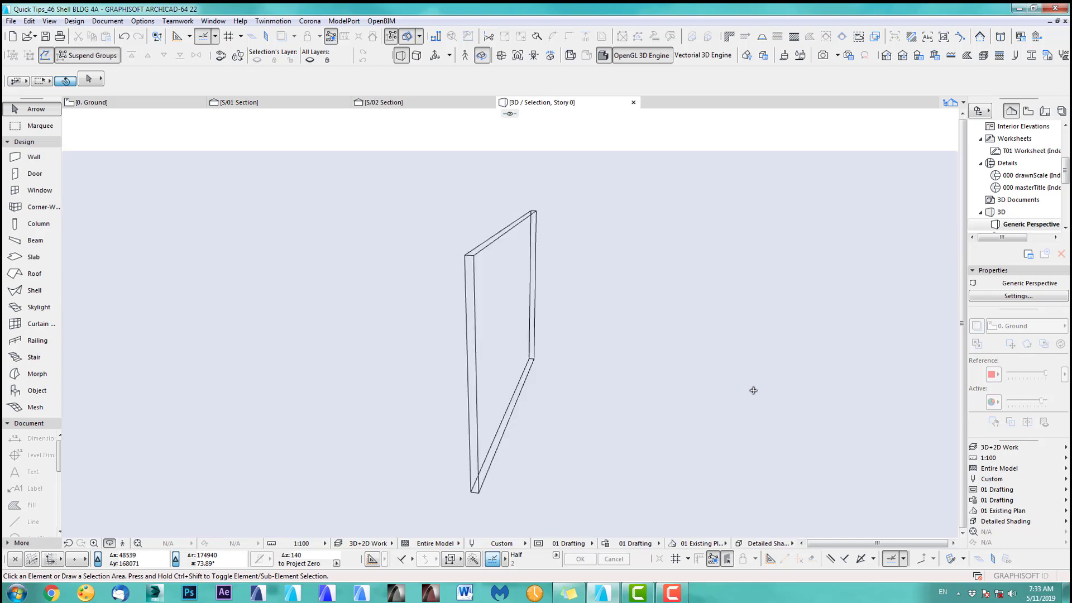
Move the 3D Cutting Element wall from outside the site onto the original shell in the ground floor plan.
left_click_drag(584, 344, 584, 344)
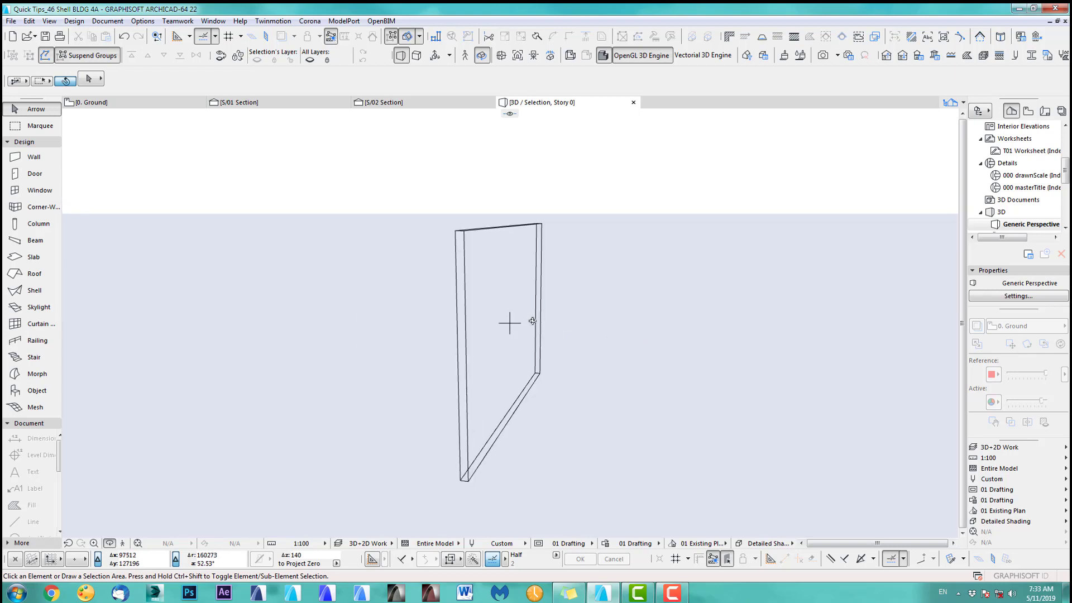
key("F2")
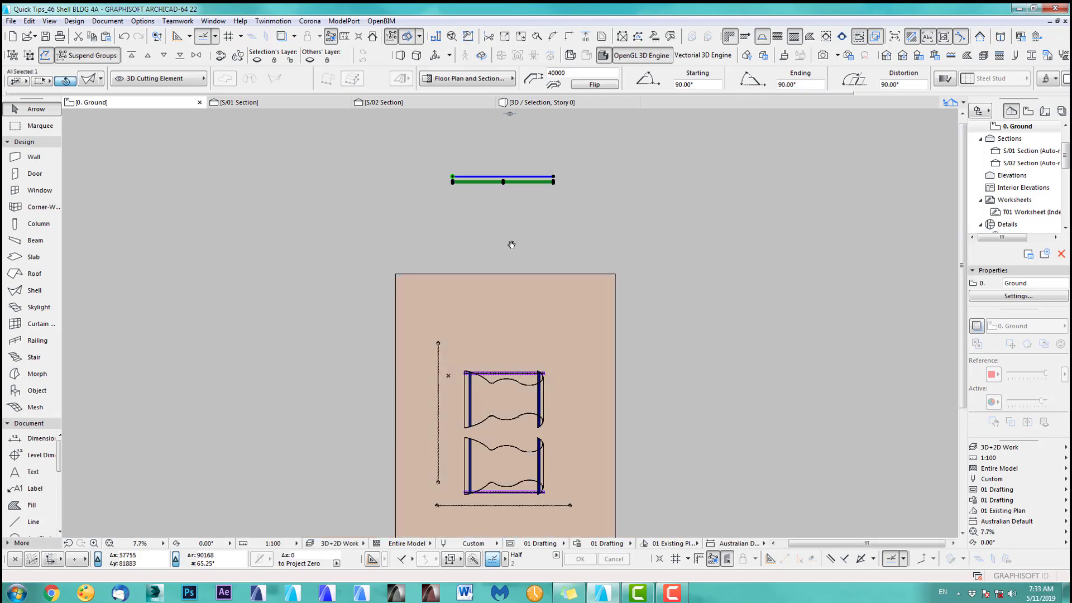
left_click(497, 181)
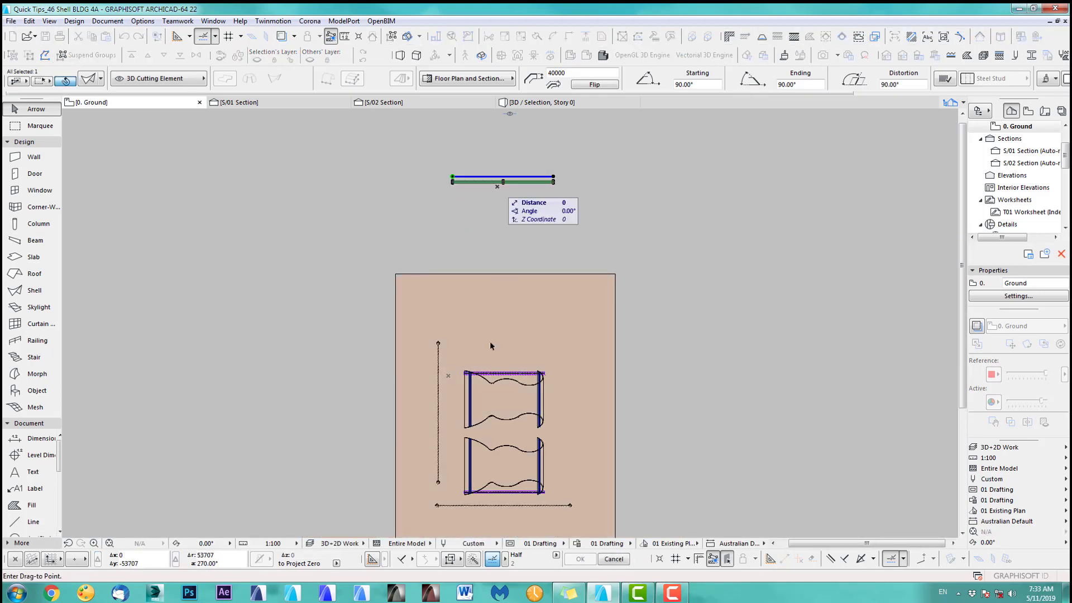
left_click(499, 406)
Open the S/02 section and apply the 3D+2D Work layer combination to it.
left_click(304, 105)
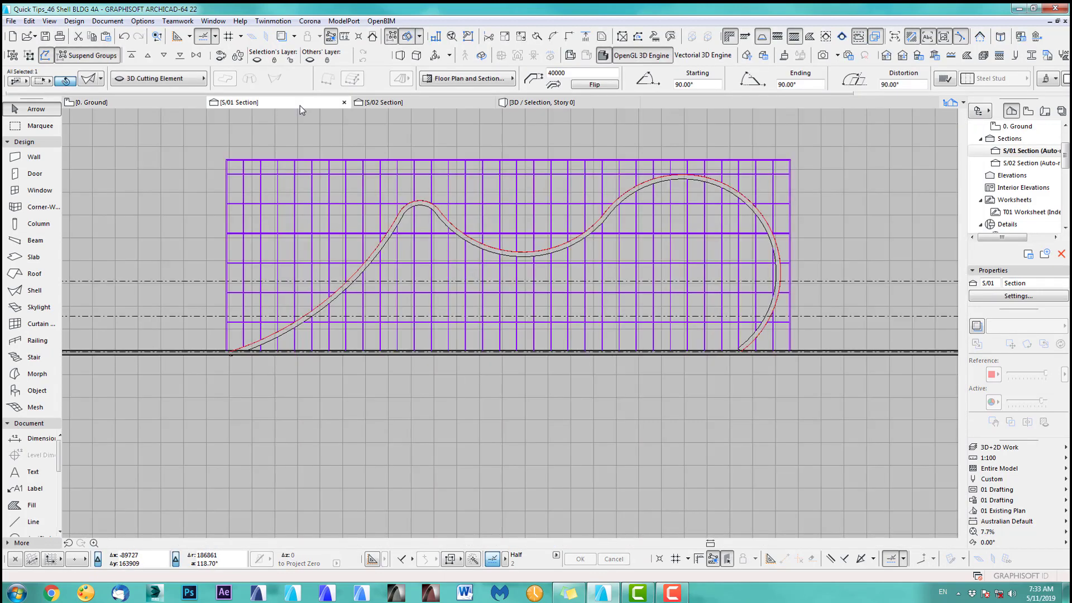
left_click(375, 103)
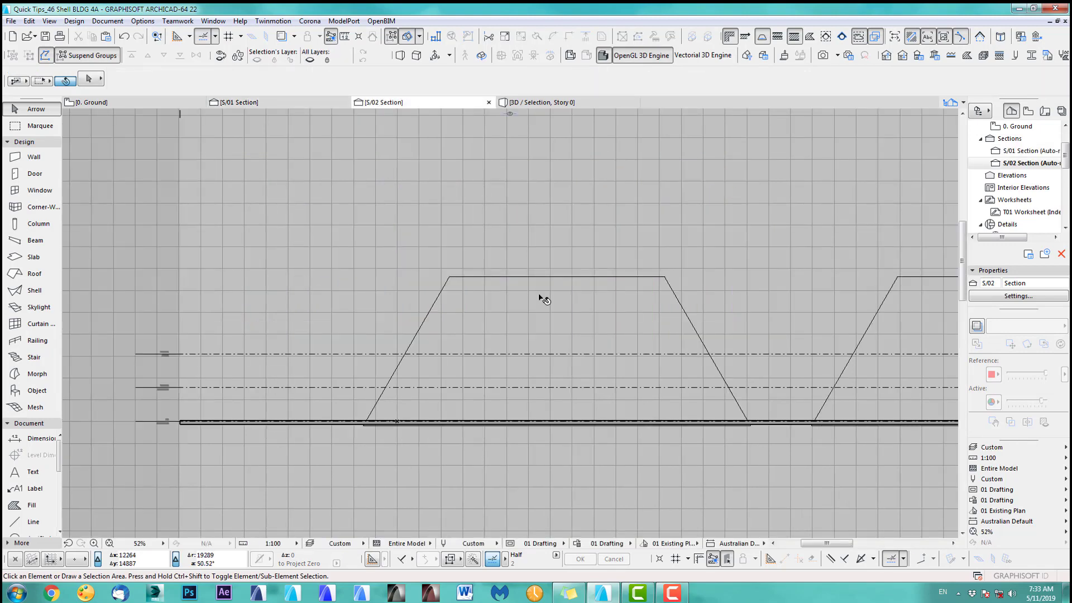
scroll(654, 351, "down", 3)
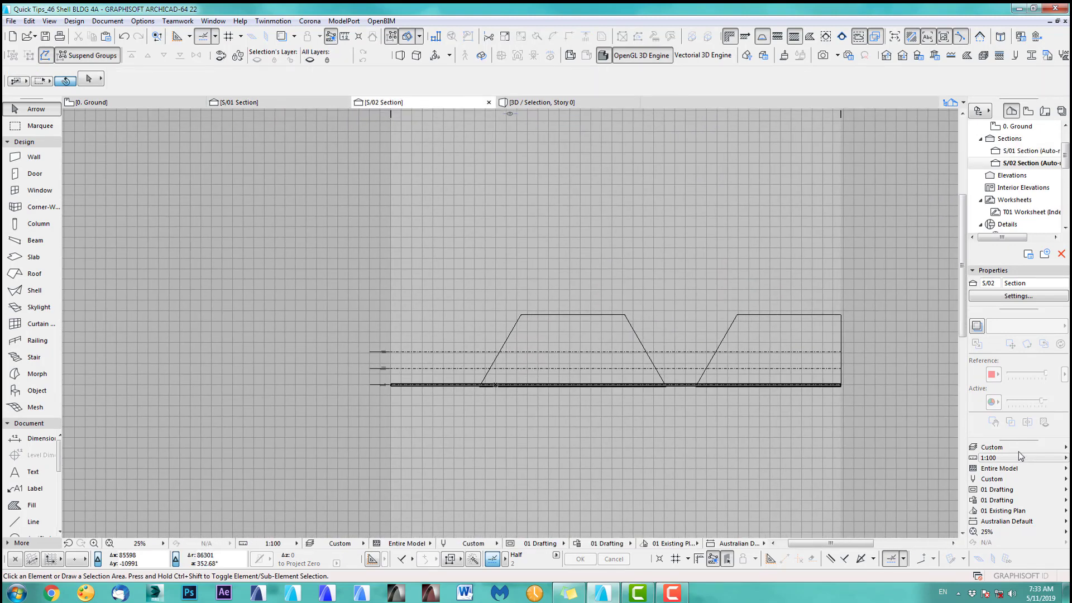
left_click(1006, 448)
left_click(956, 469)
scroll(590, 339, "up", 1)
scroll(591, 339, "up", 2)
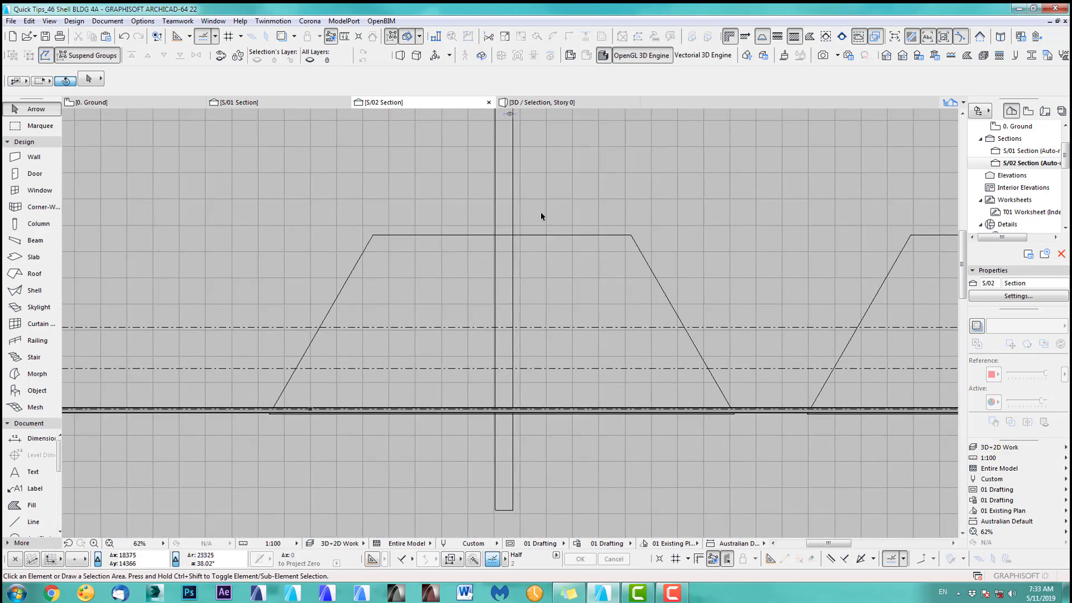
Center the cutting wall horizontally on the midpoint of the original shell's top edge in the S/02 section.
left_click(513, 230)
left_click_drag(512, 230, 786, 238)
left_click(787, 241)
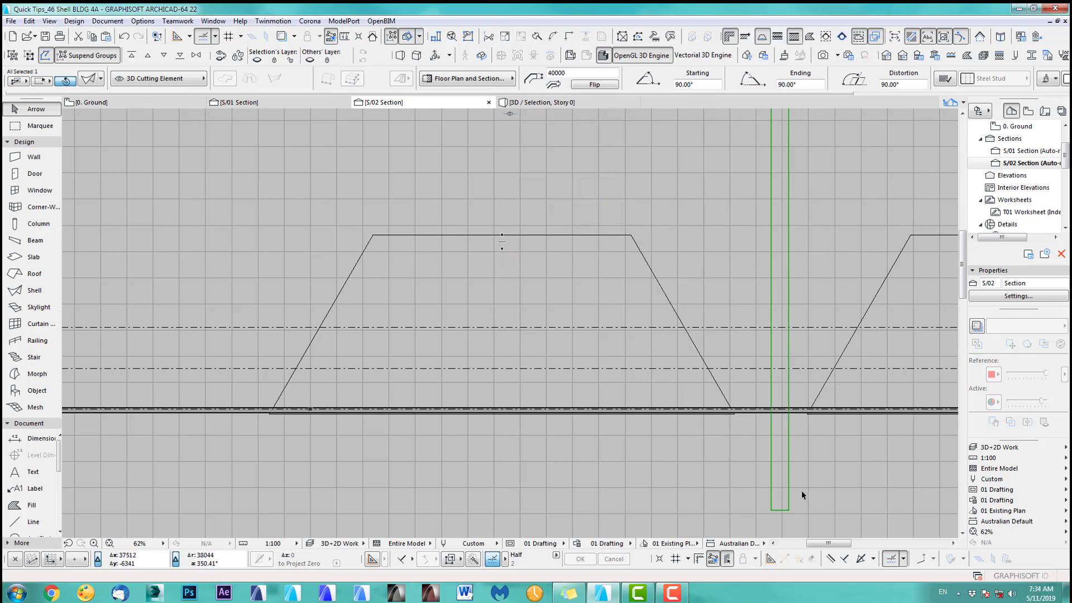
key("ctrl+d")
left_click(780, 510)
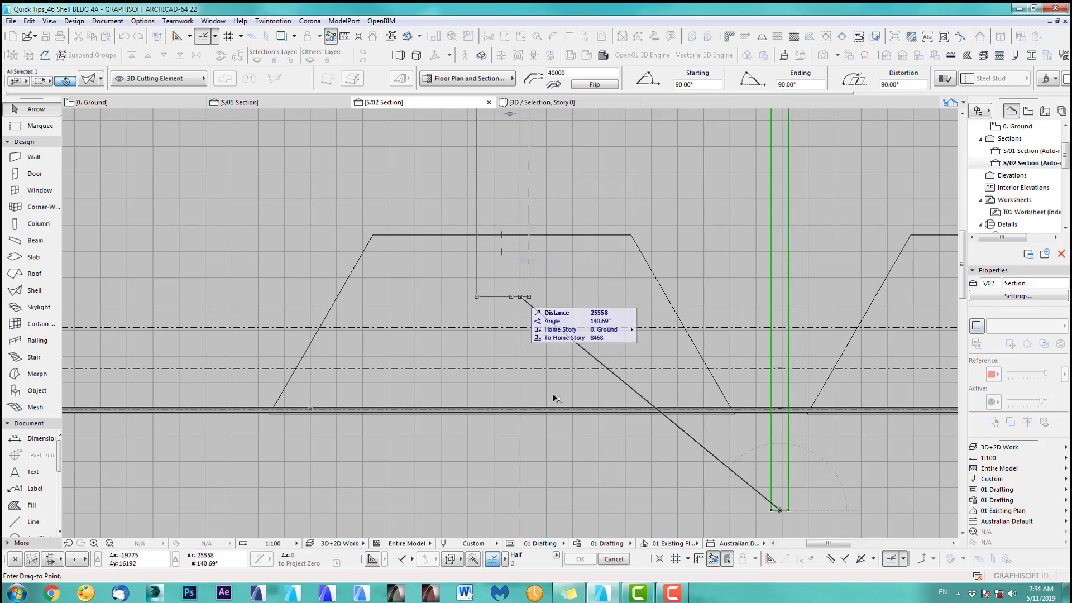
left_click(502, 238)
scroll(692, 219, "down", 3)
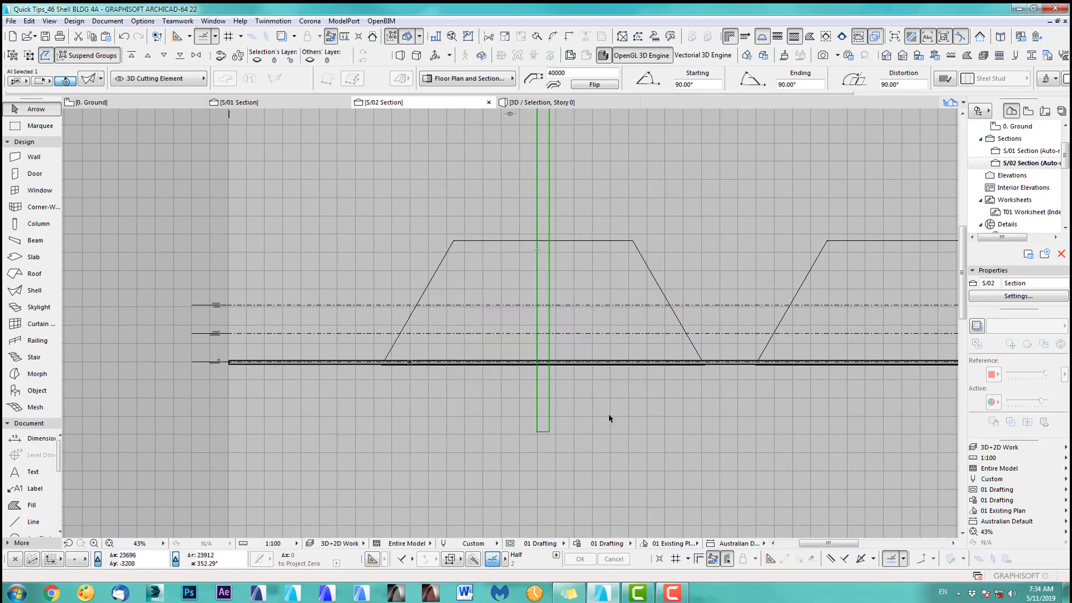
Set up a Multiply of the cutting wall using Drag, the Distribute method and 2 copies.
key("ctrl+u")
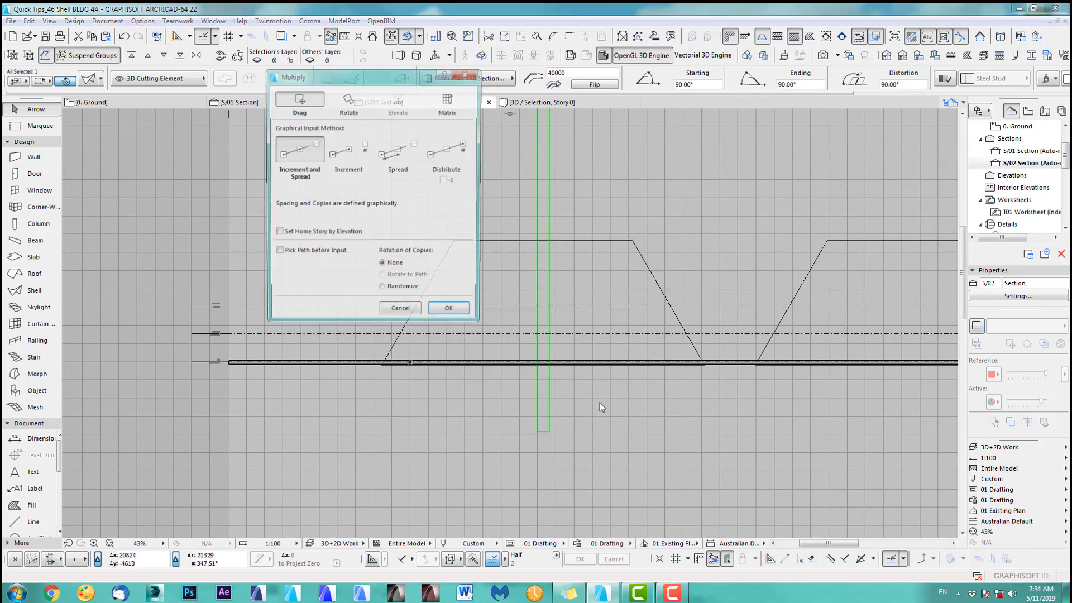
left_click(449, 153)
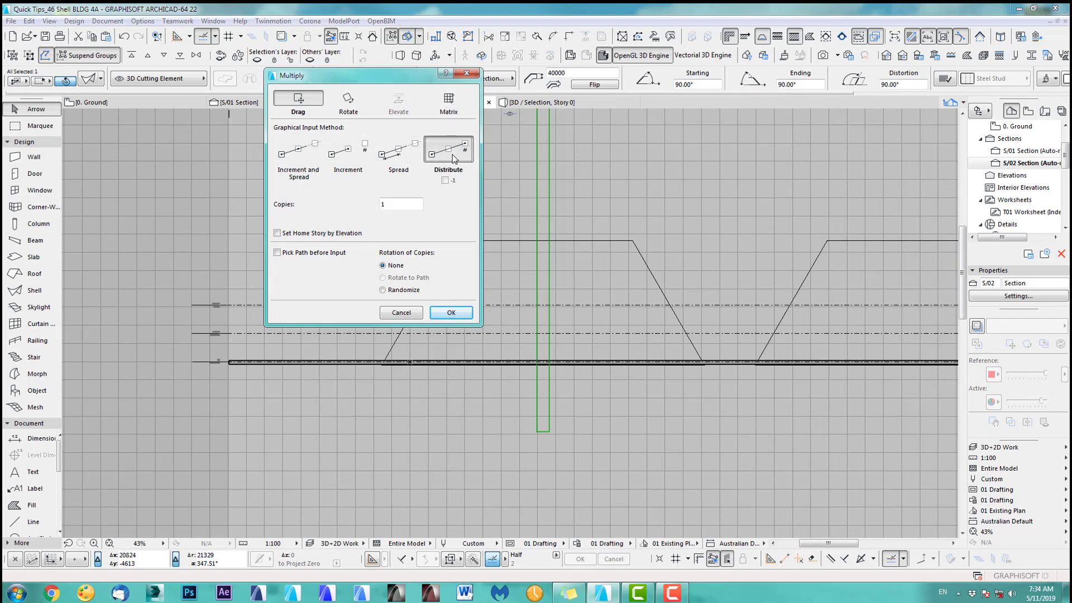
double_click(405, 204)
left_click(451, 313)
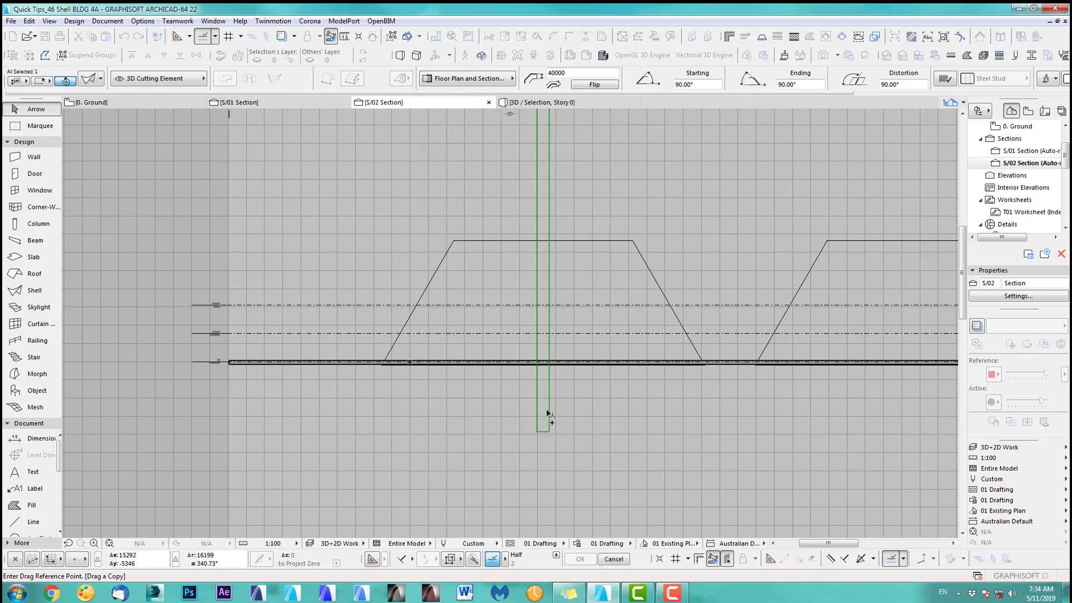
Try two different spacings for the distributed cutting wall copies on the side away from the neighbouring shell, undoing each.
left_click(549, 412)
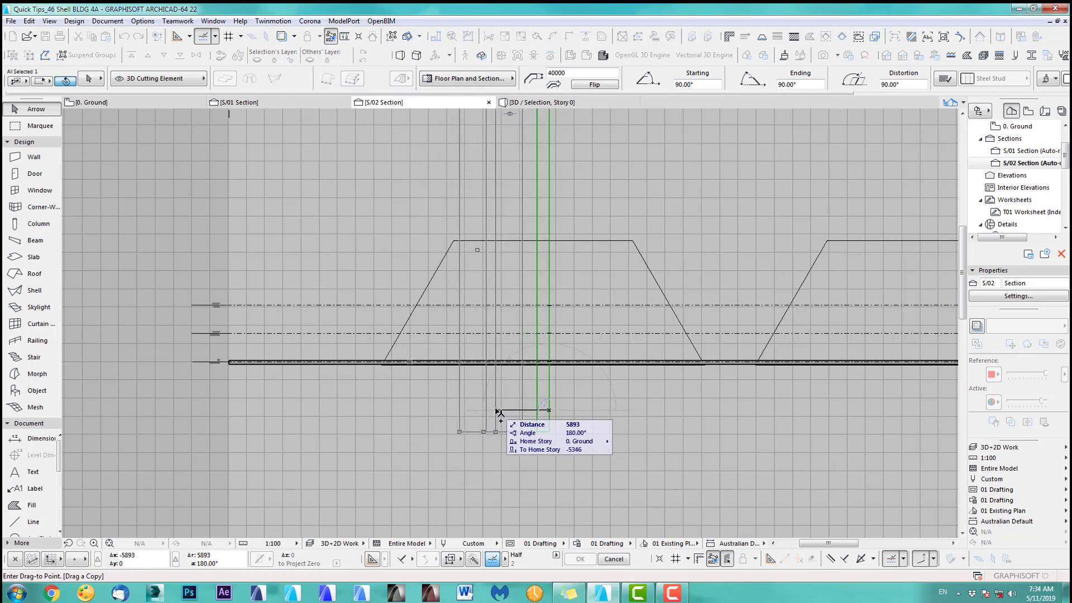
left_click(495, 412)
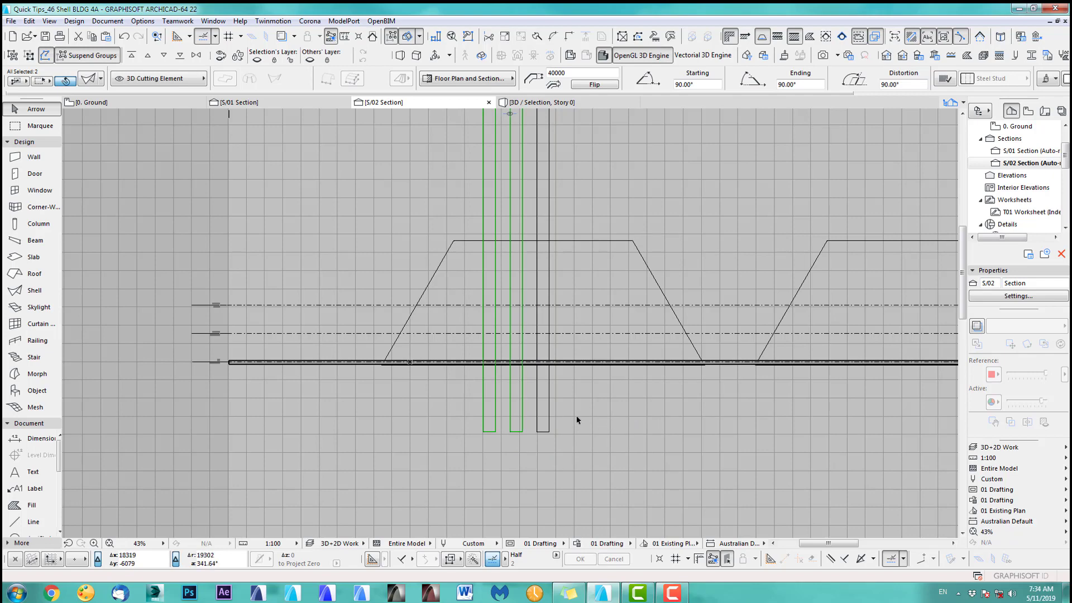
key("ctrl+z")
key("ctrl+u")
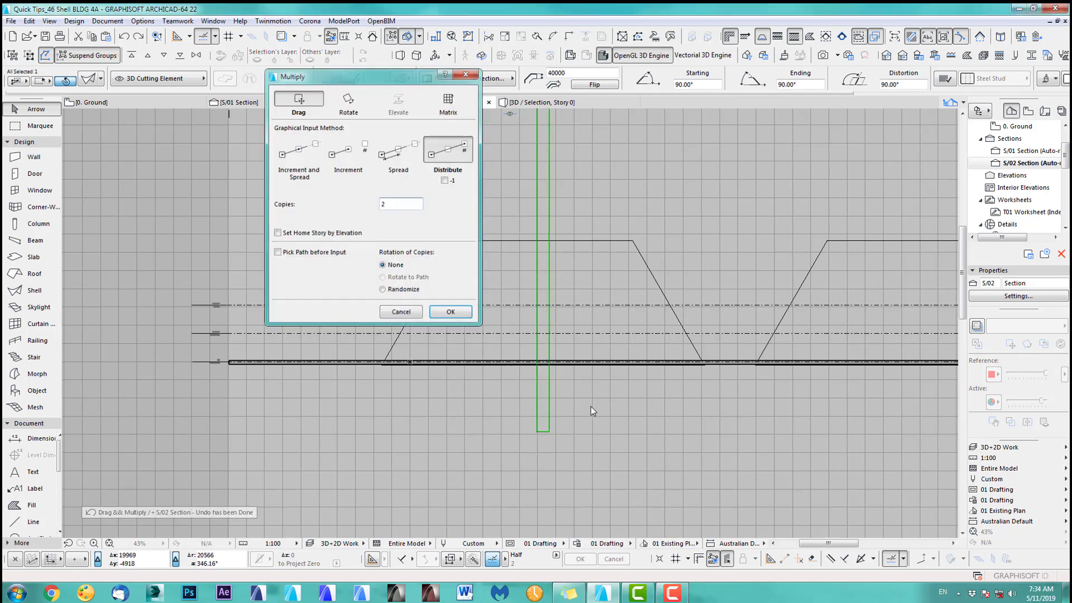
key("Return")
left_click(549, 412)
left_click(467, 416)
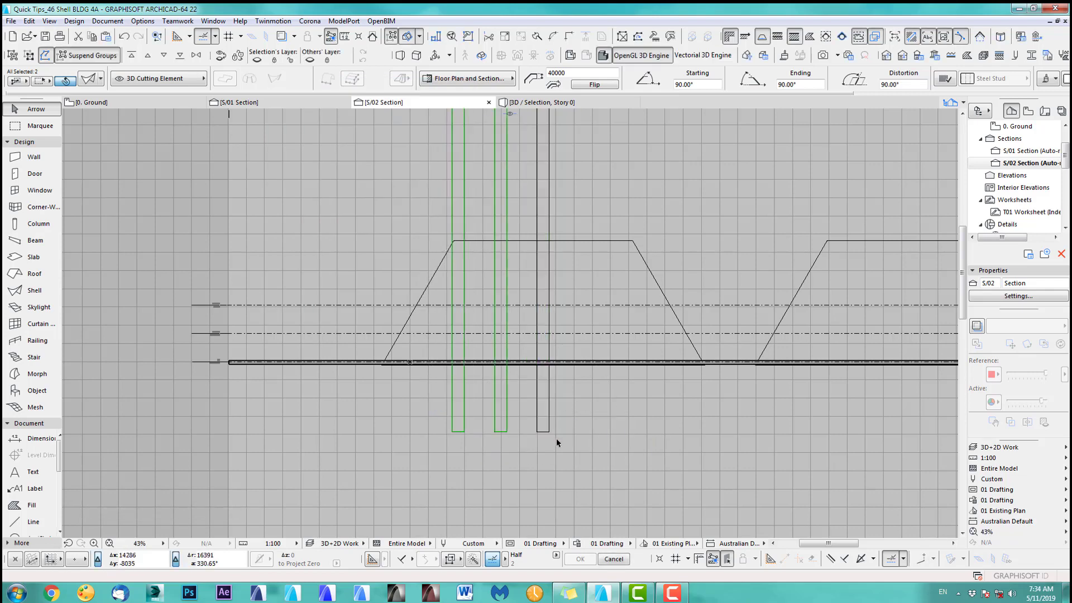
key("ctrl+z")
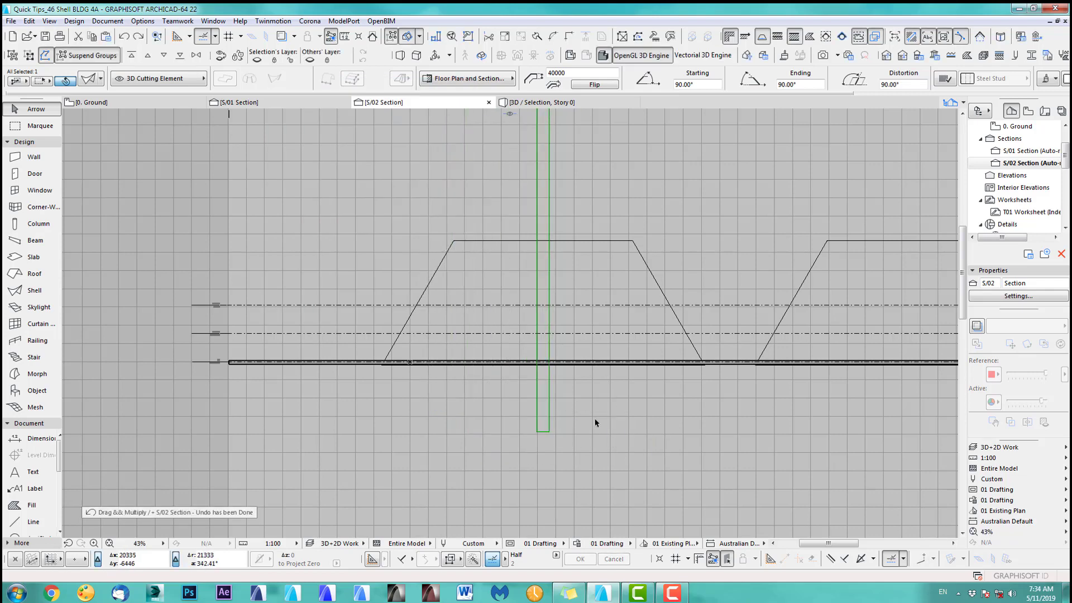
Multiply the central cutting wall into 2 distributed copies, placing the last just inside the shell's top corner away from the neighbouring shell.
key("ctrl+u")
key("Return")
left_click(542, 411)
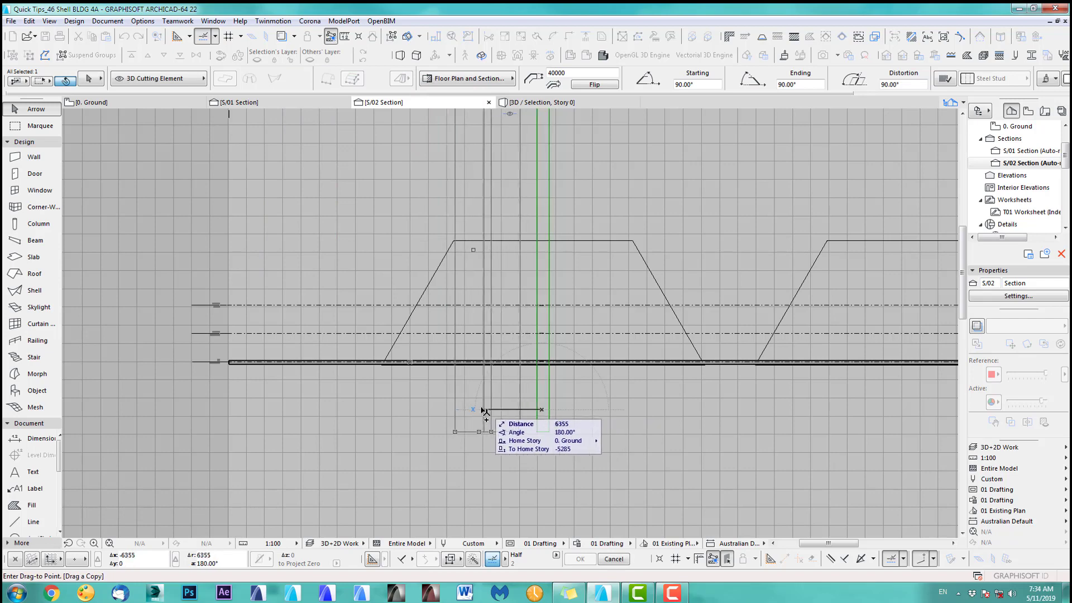
left_click(468, 414)
key("Escape")
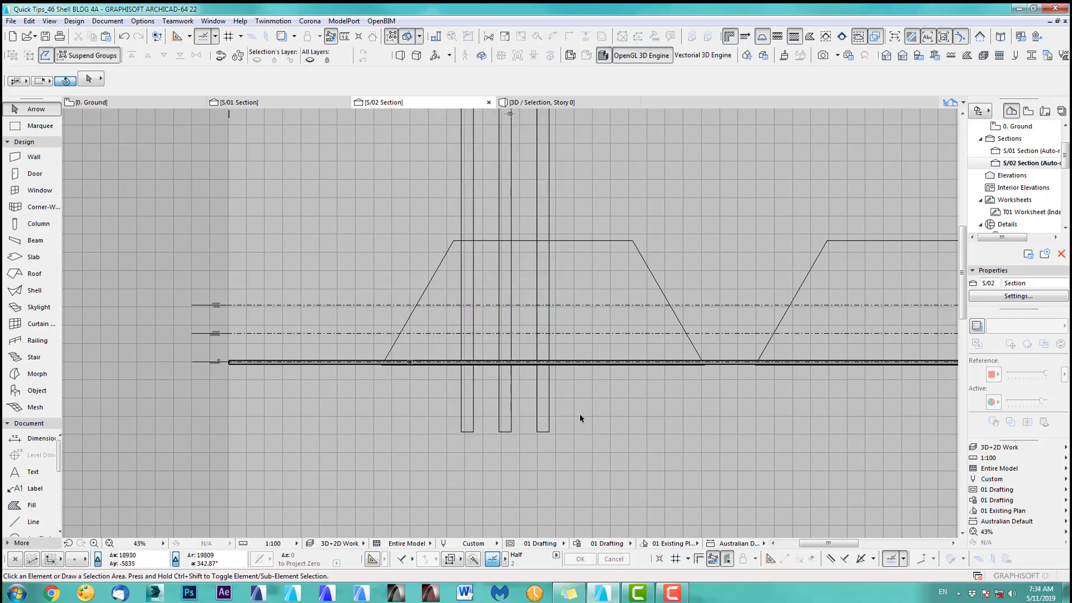
Copy the central and adjacent cutting walls to the shell's opposite half at the same spacing, and show the whole model in 3D.
scroll(580, 420, "up", 2)
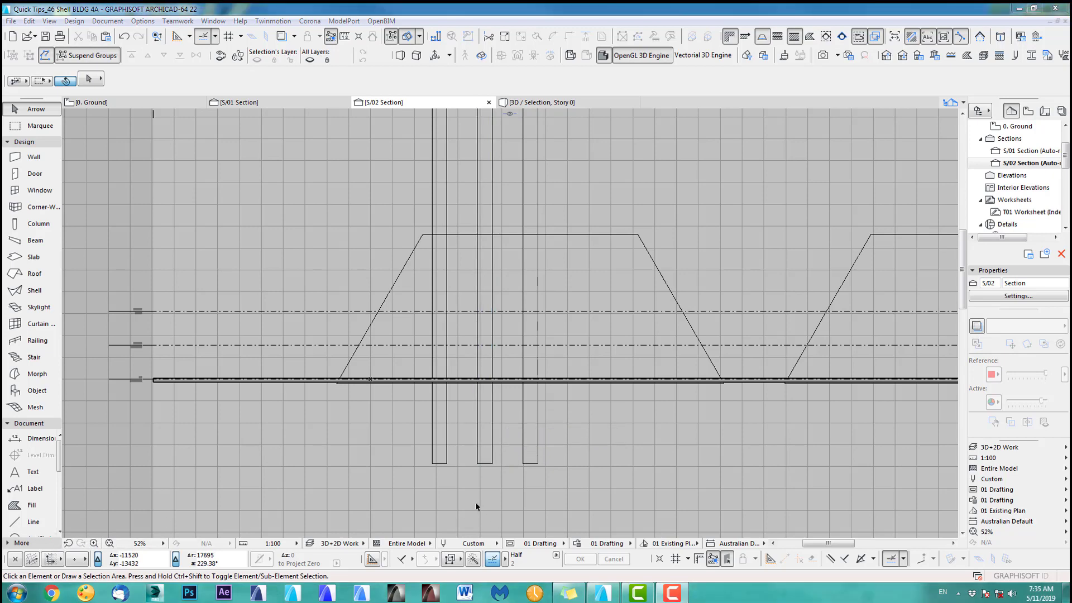
left_click(484, 465)
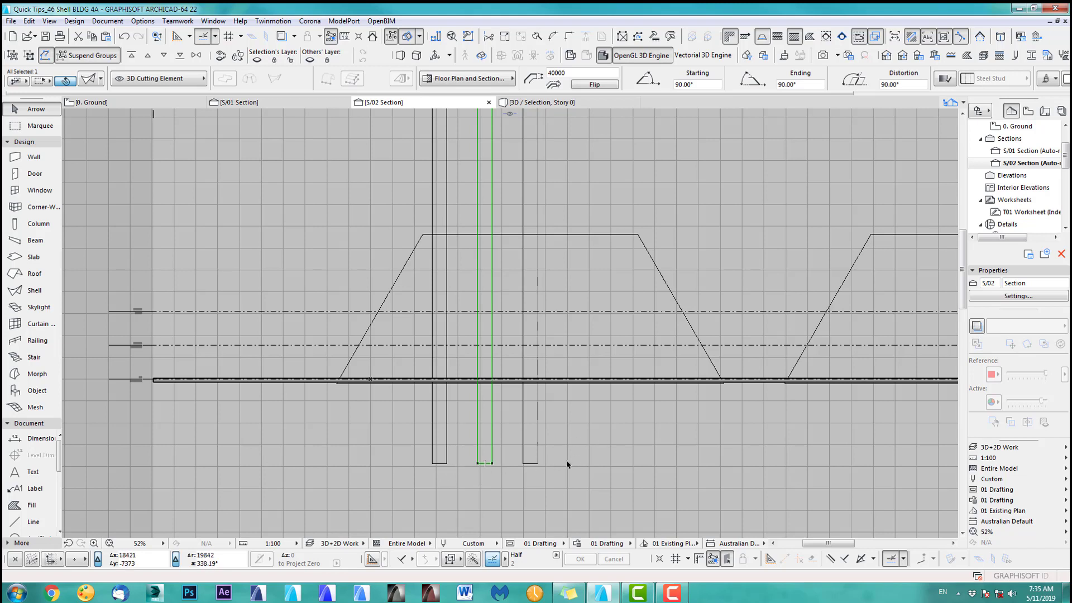
left_click(538, 463, "shift")
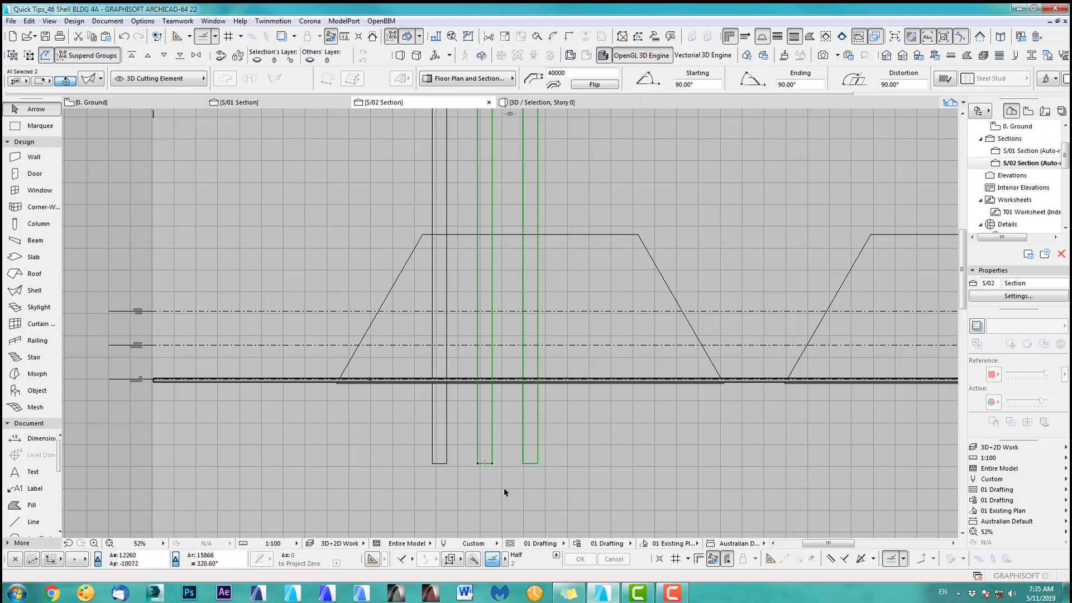
key("ctrl+shift+d")
left_click(447, 464)
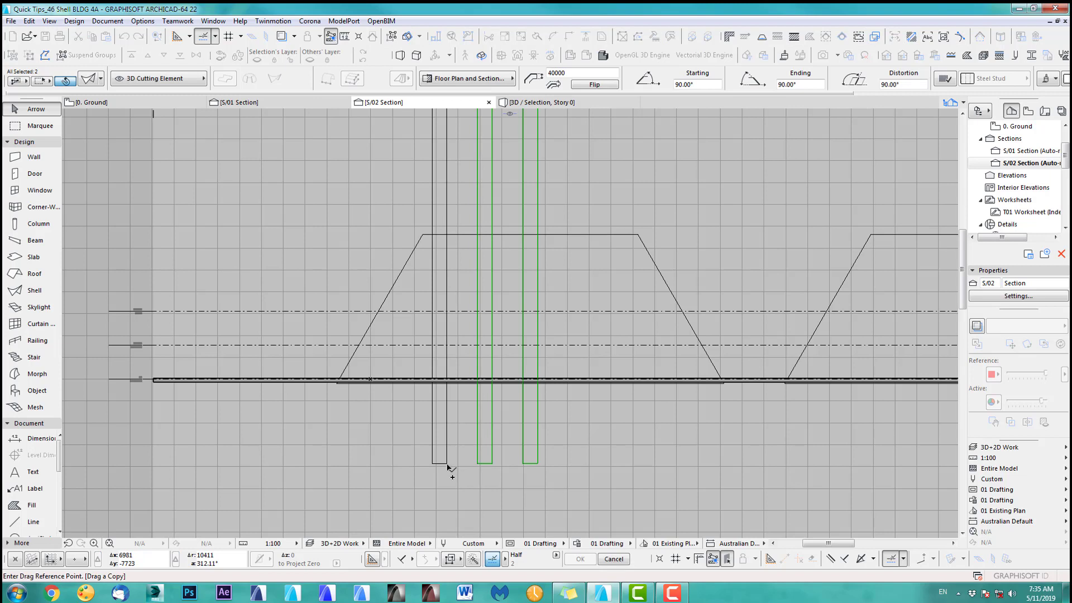
left_click(539, 464)
left_click(665, 455)
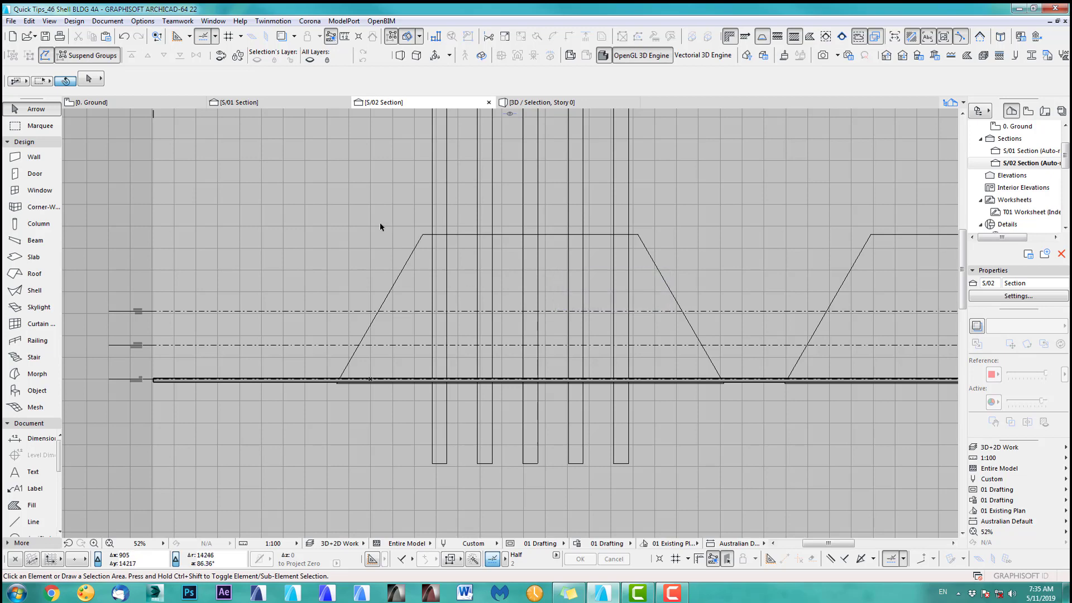
key("F5")
scroll(546, 371, "down", 3)
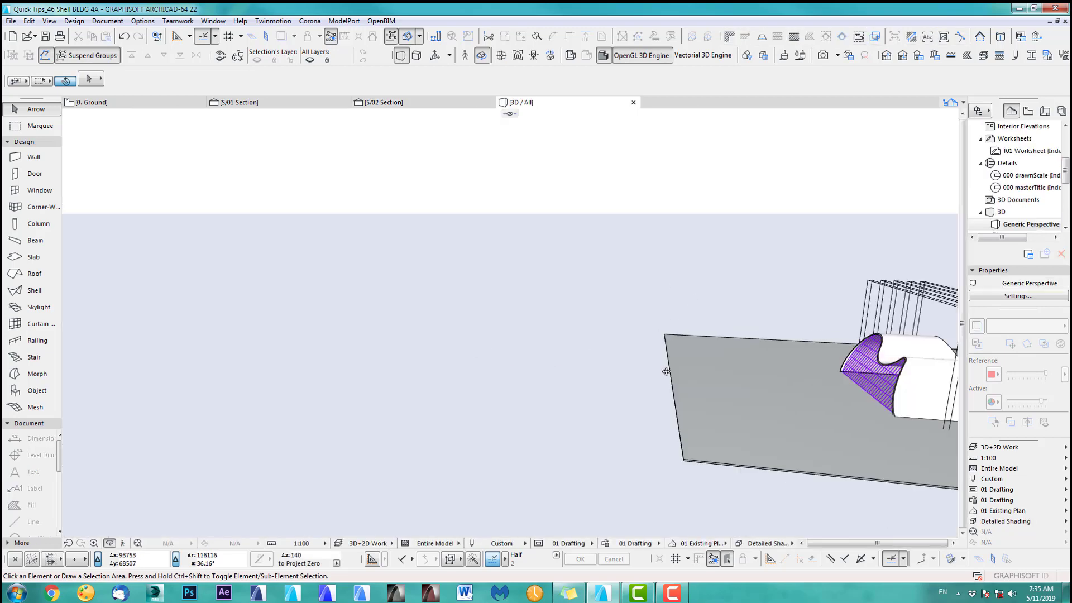
Set the five cutting walls over the original shell as operators for a Solid Element Operation.
middle_click_drag(893, 376, 524, 369)
scroll(606, 345, "up", 3)
middle_click_drag(605, 345, 508, 320)
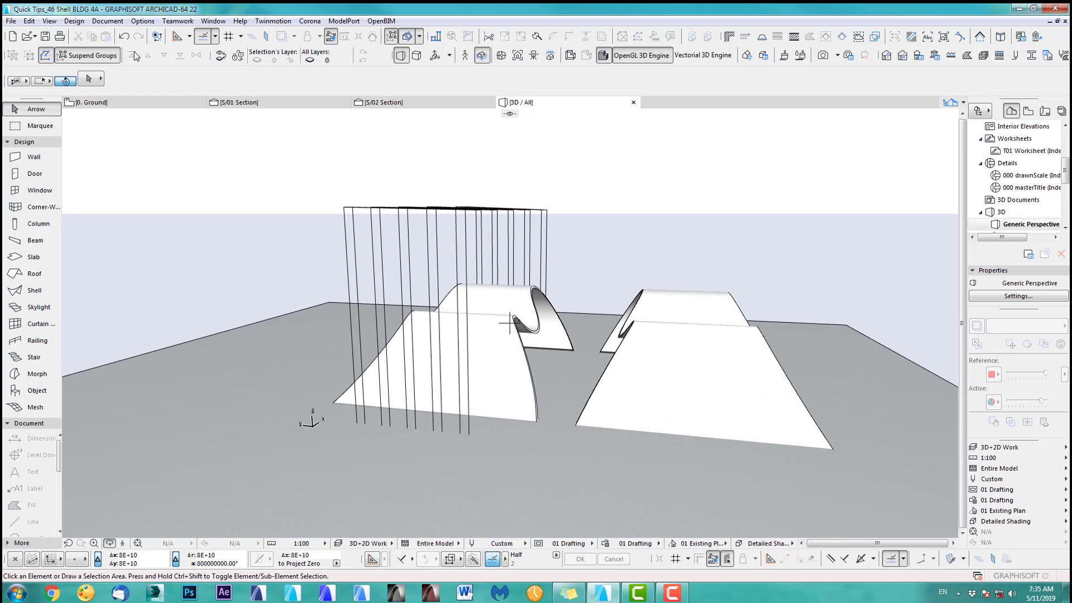
left_click(75, 21)
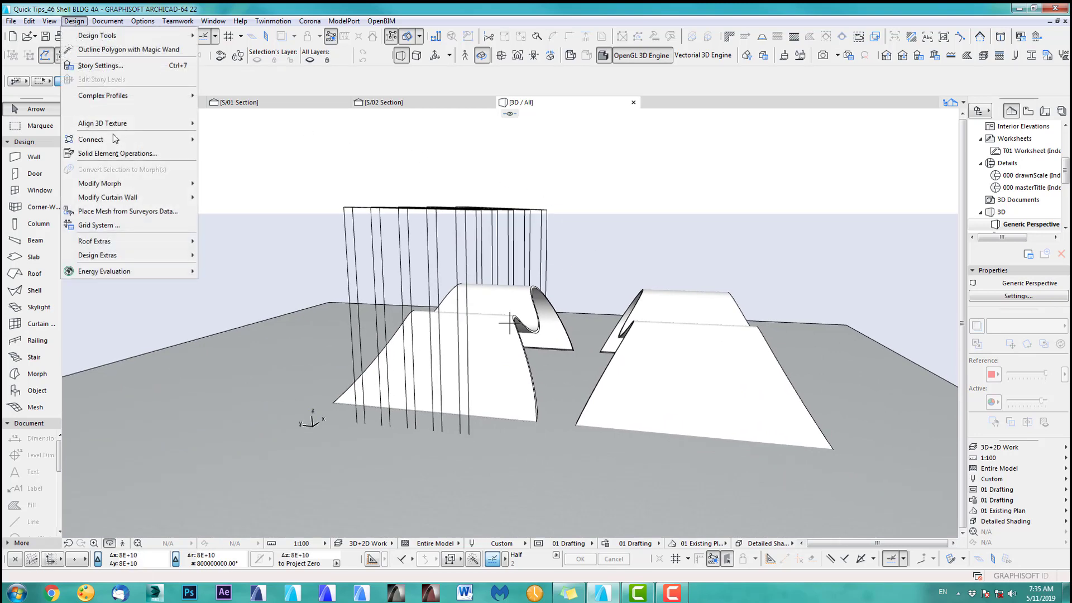
left_click(128, 147)
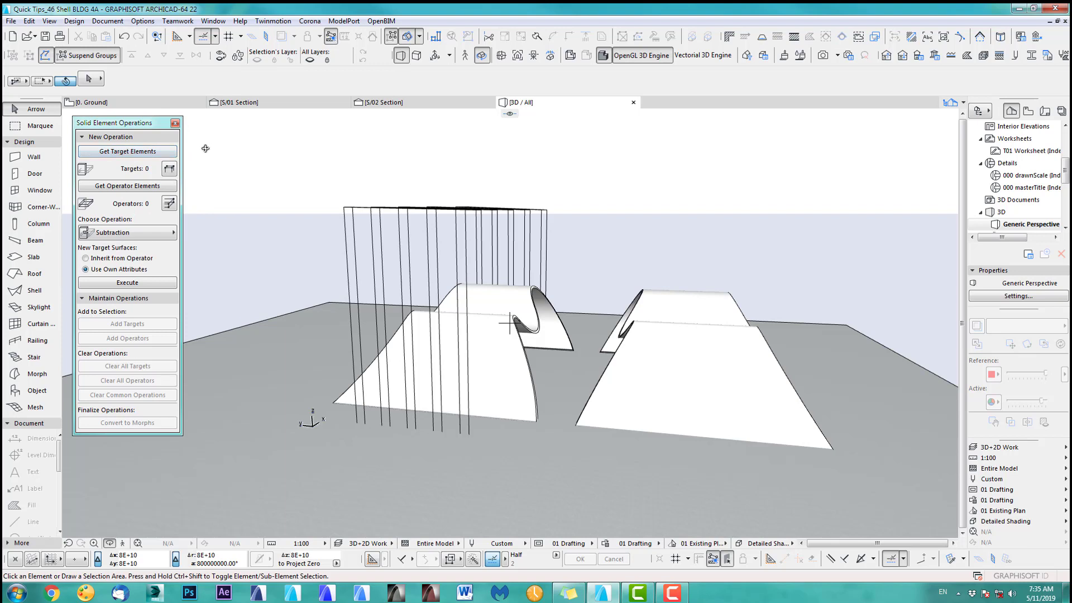
key("Escape")
left_click_drag(295, 167, 636, 243)
left_click(138, 186)
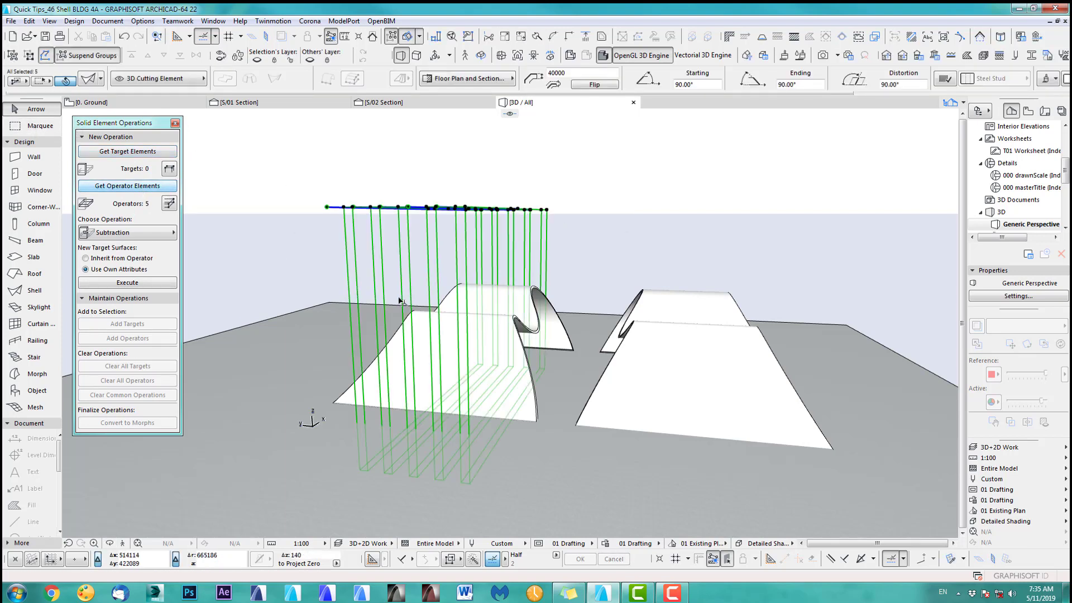
Make the original shell the target and subtract the cutting walls from it, keeping its own surface attributes.
left_click(565, 338)
left_click(138, 152)
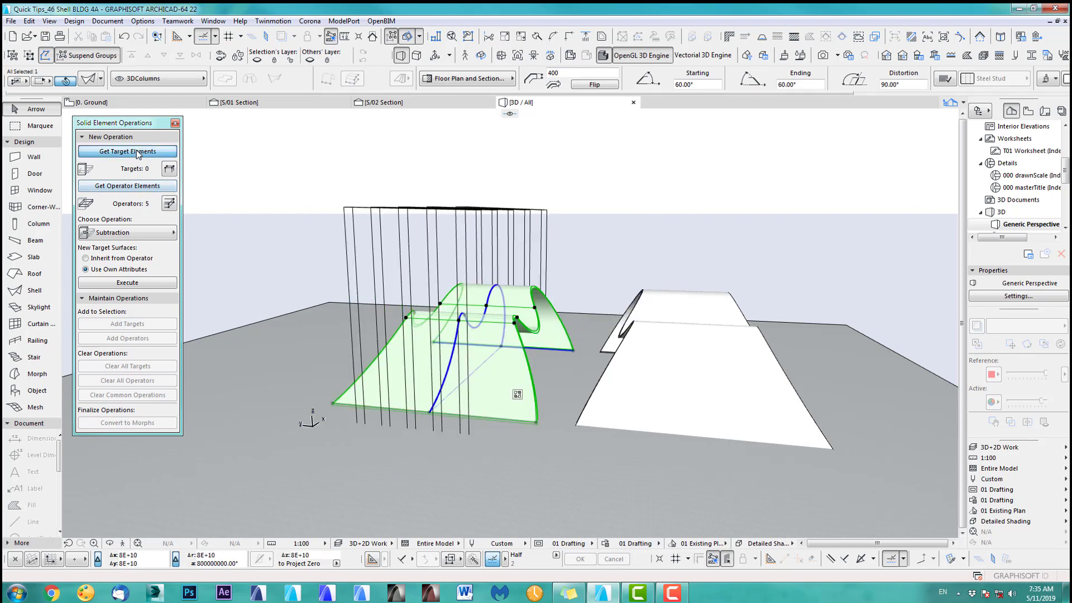
left_click(148, 283)
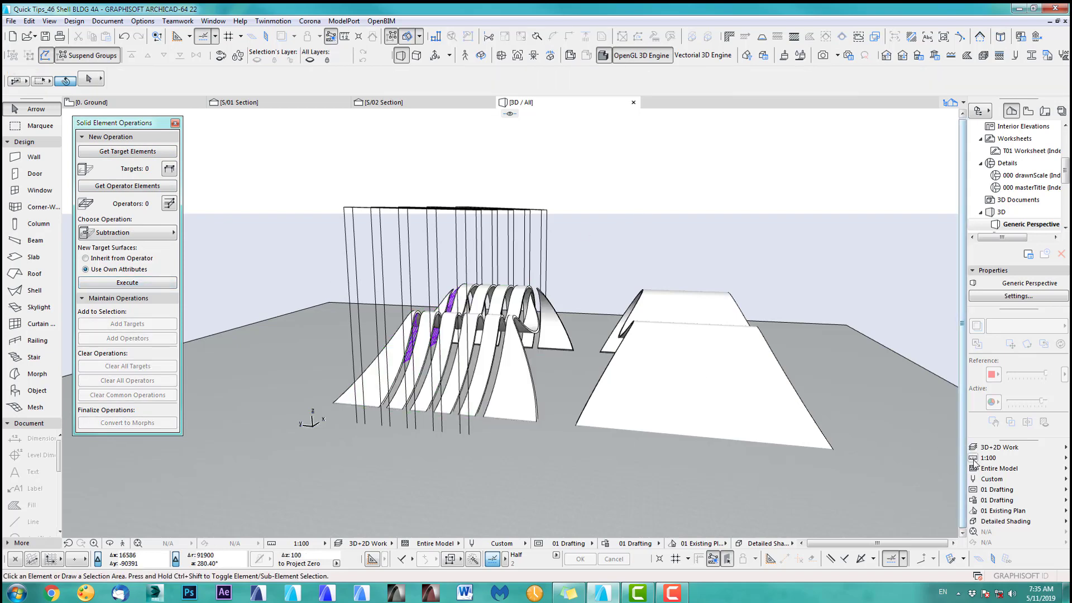
Apply the 3D Export layer combination to hide the cutting walls and examine the slots in the shell.
left_click(1000, 447)
left_click(963, 460)
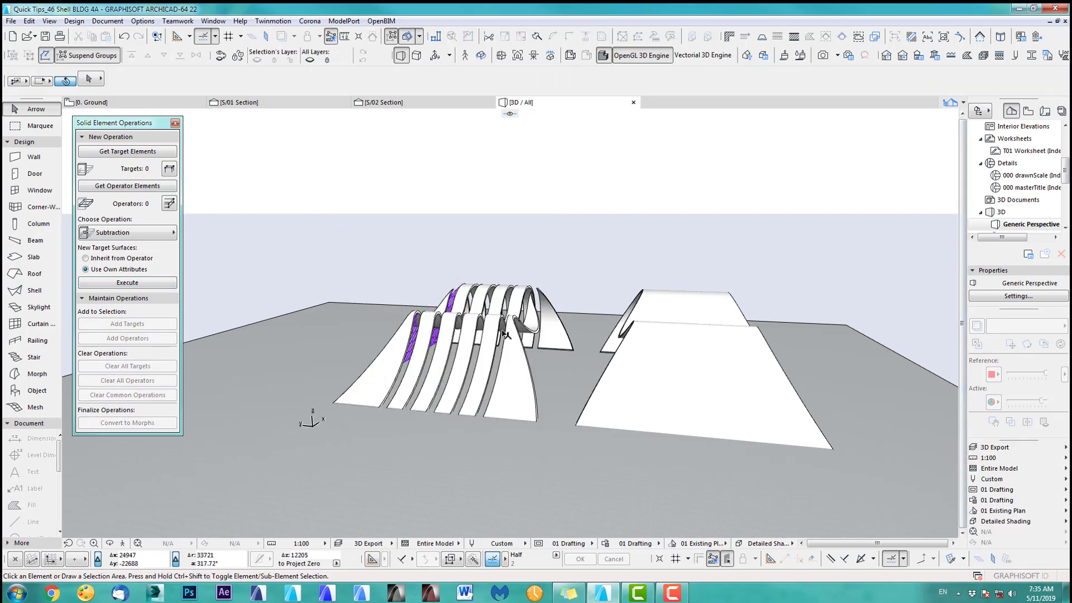
key("o")
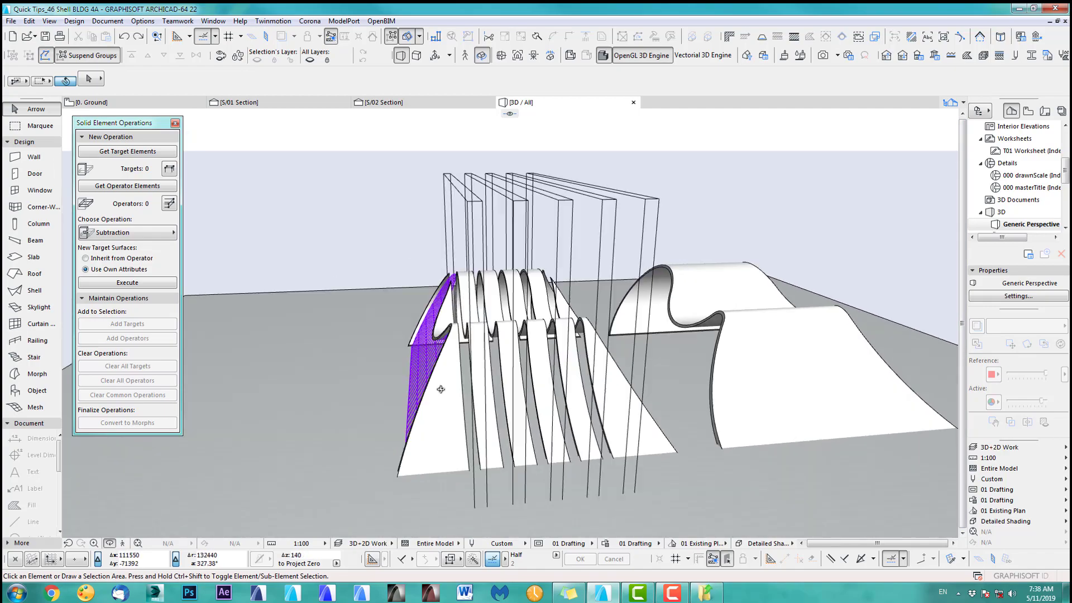
left_click_drag(425, 349, 365, 367)
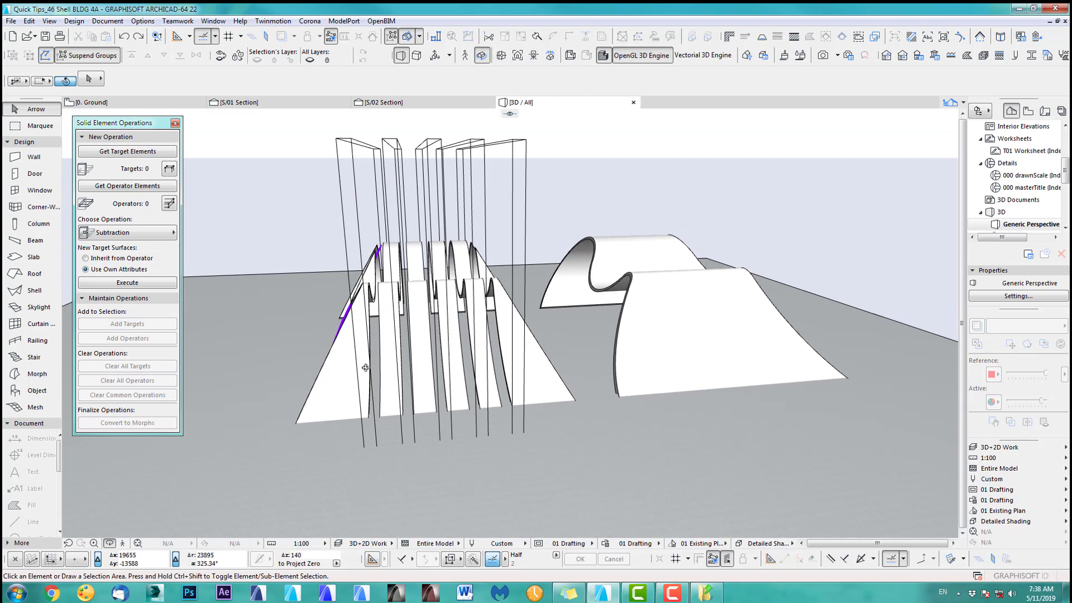
In the S/02 section, tilt the cutting wall next to centre, on the neighbouring shell's side, inward about its bottom midpoint.
left_click(312, 102)
left_click(383, 104)
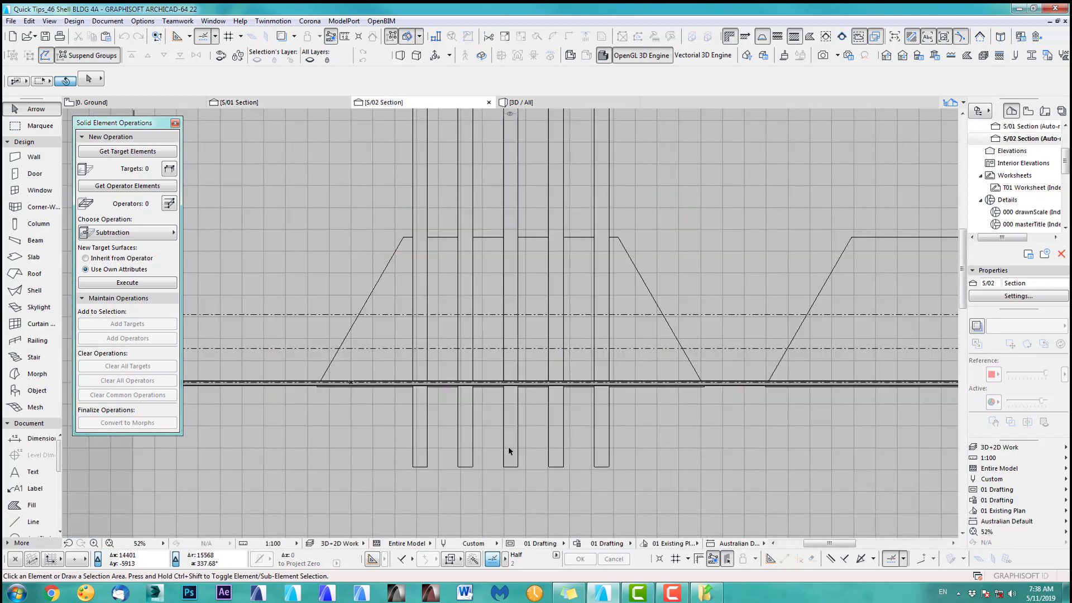
middle_click_drag(507, 447, 474, 464)
scroll(514, 469, "up", 3)
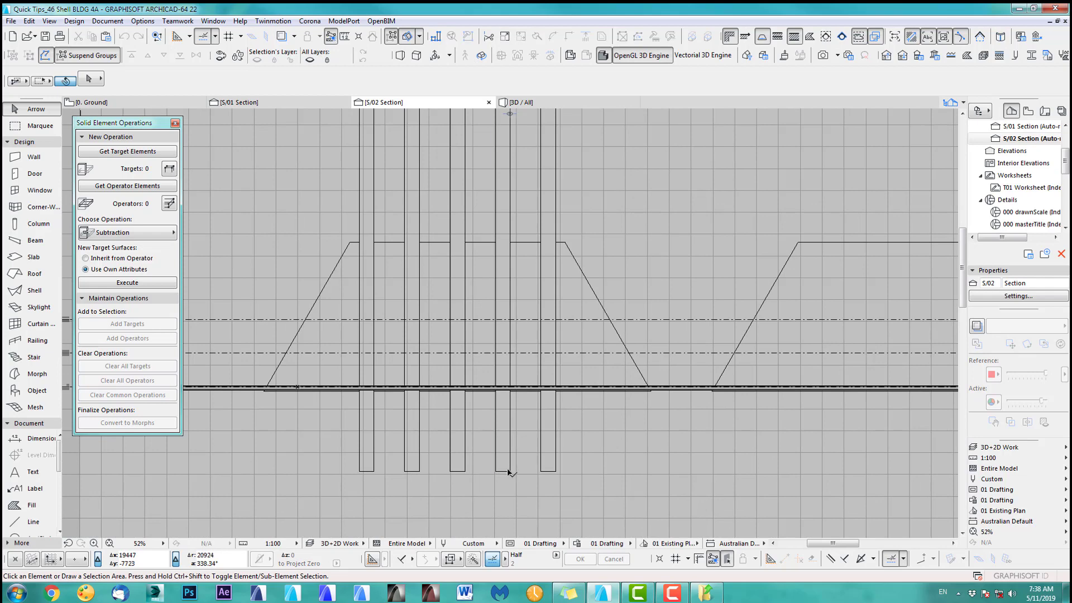
left_click(509, 472)
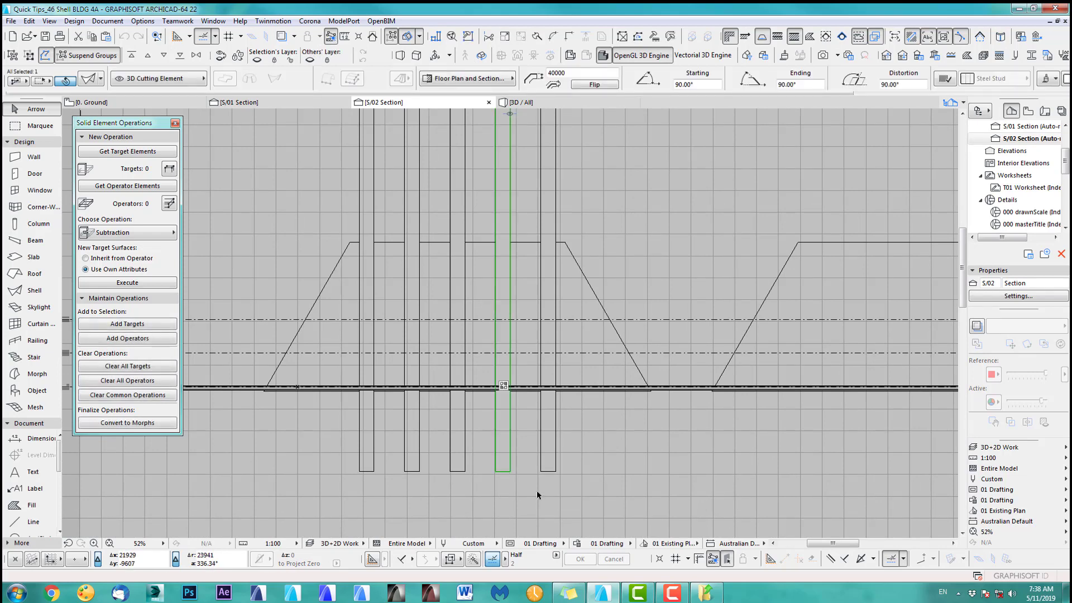
key("ctrl+e")
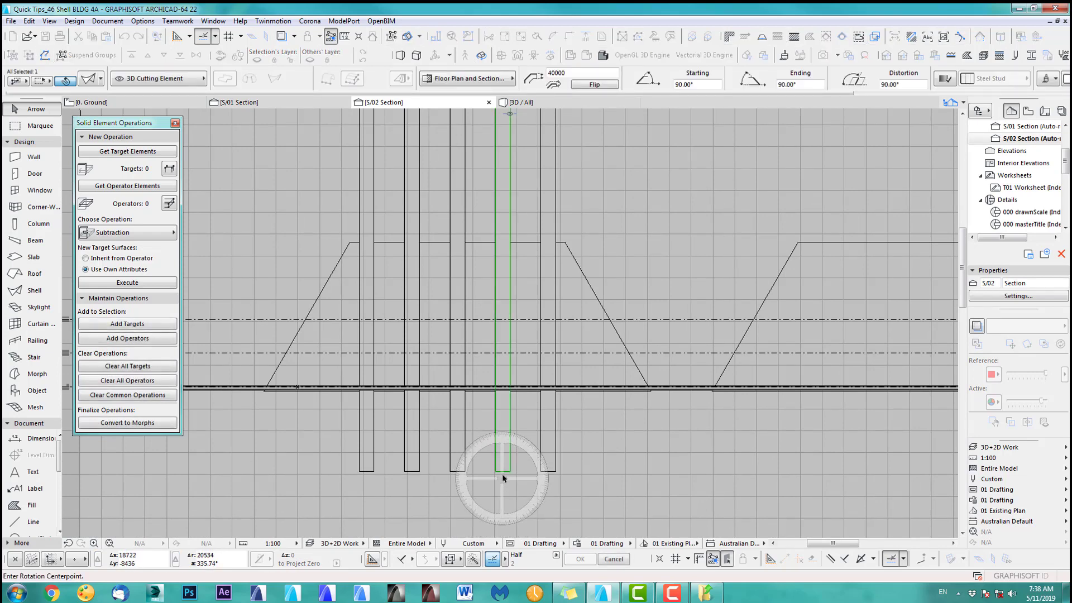
left_click(502, 472)
left_click(502, 223)
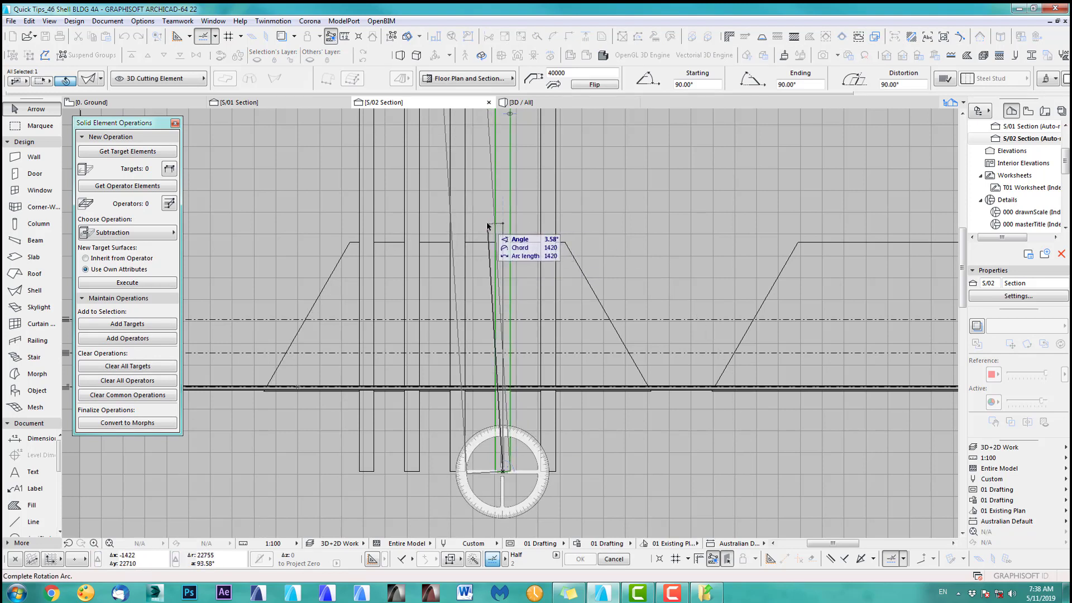
left_click(487, 226)
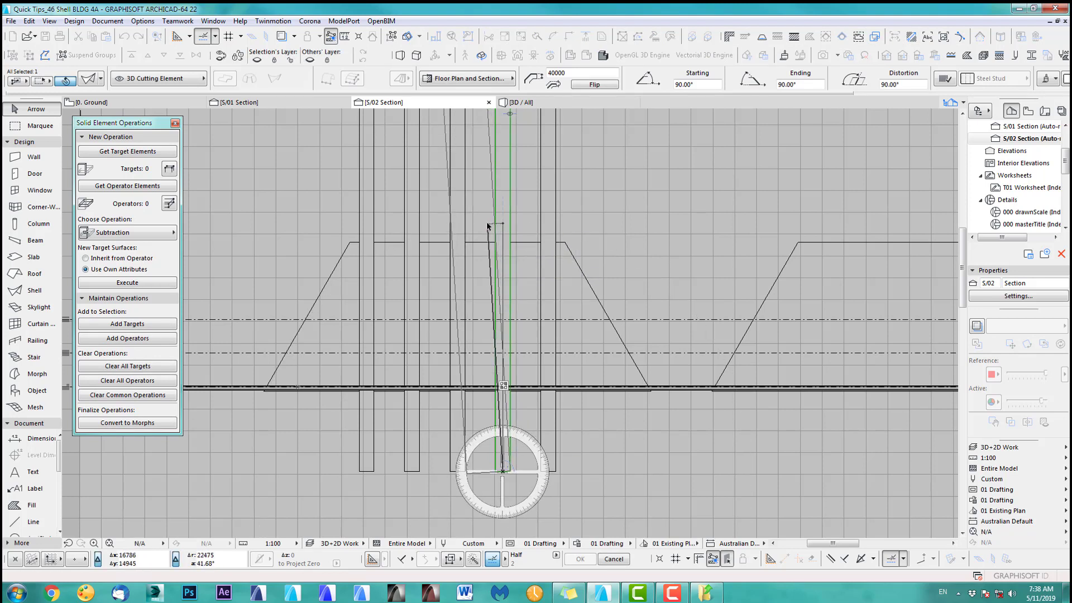
key("Escape")
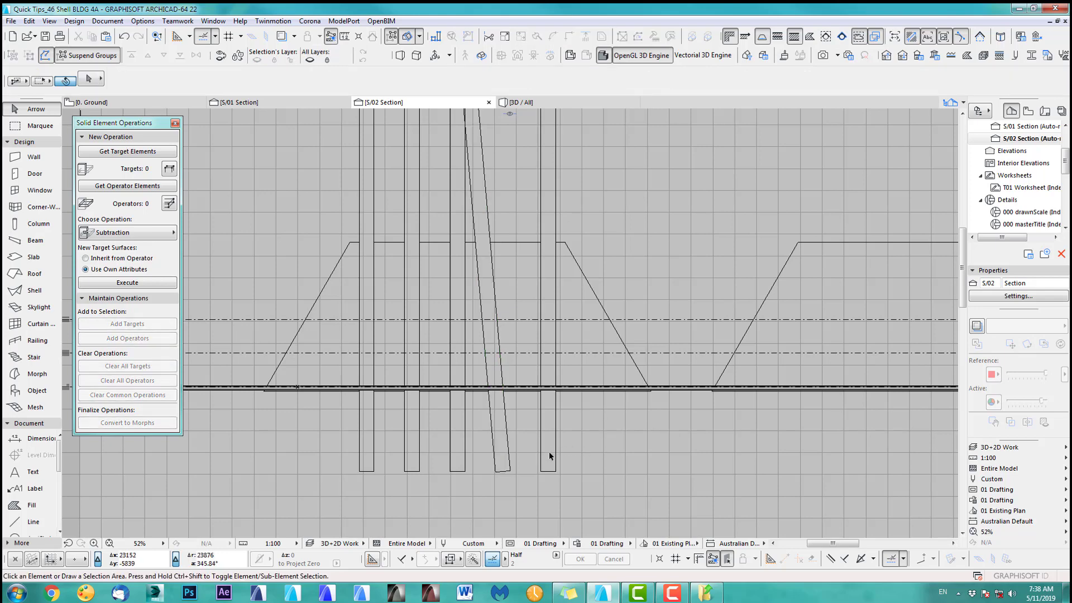
Rotate the outermost cutting wall on the neighbouring shell's side 10° inward about its bottom midpoint.
left_click(551, 470)
key("ctrl+e")
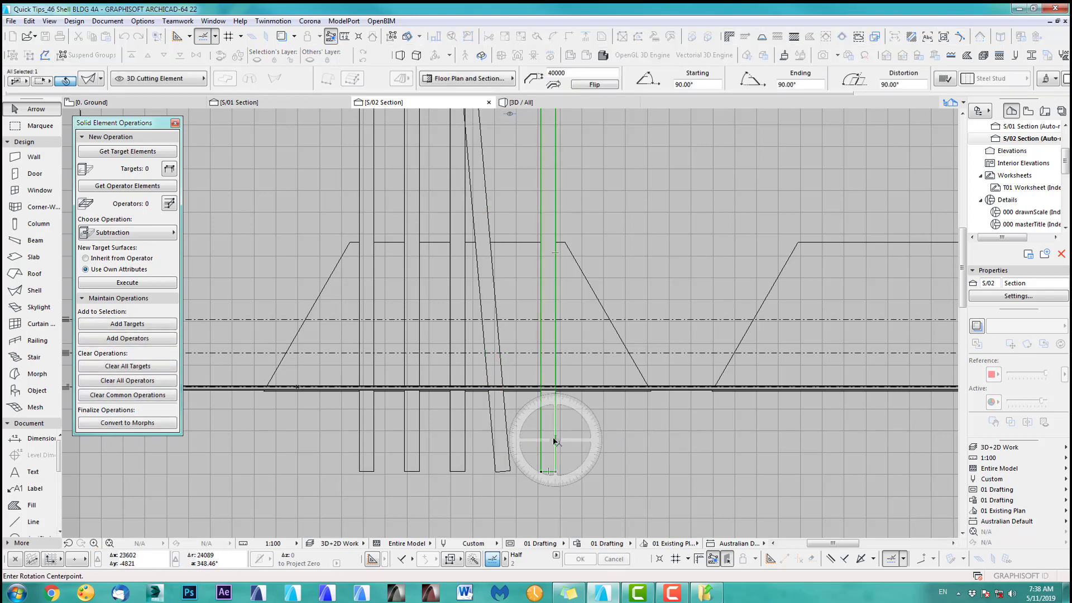
left_click(549, 471)
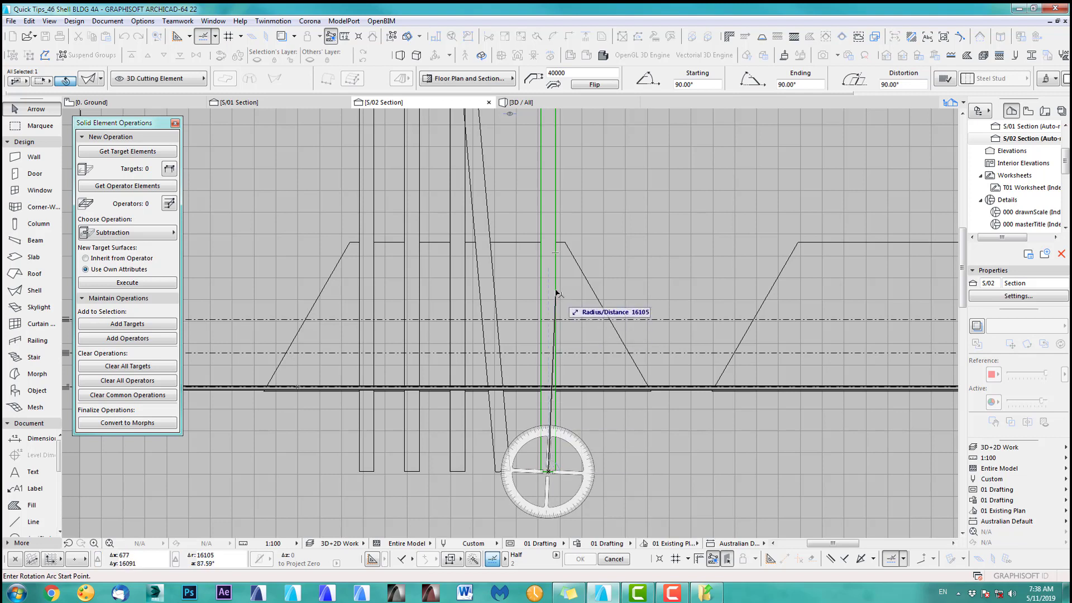
left_click(550, 283)
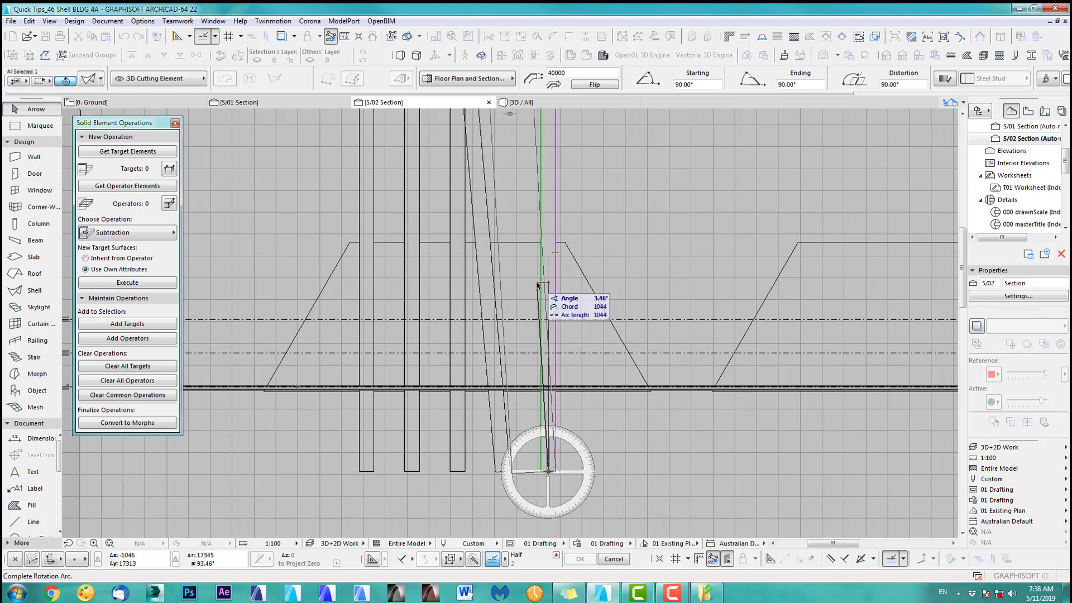
type("10")
key("Return")
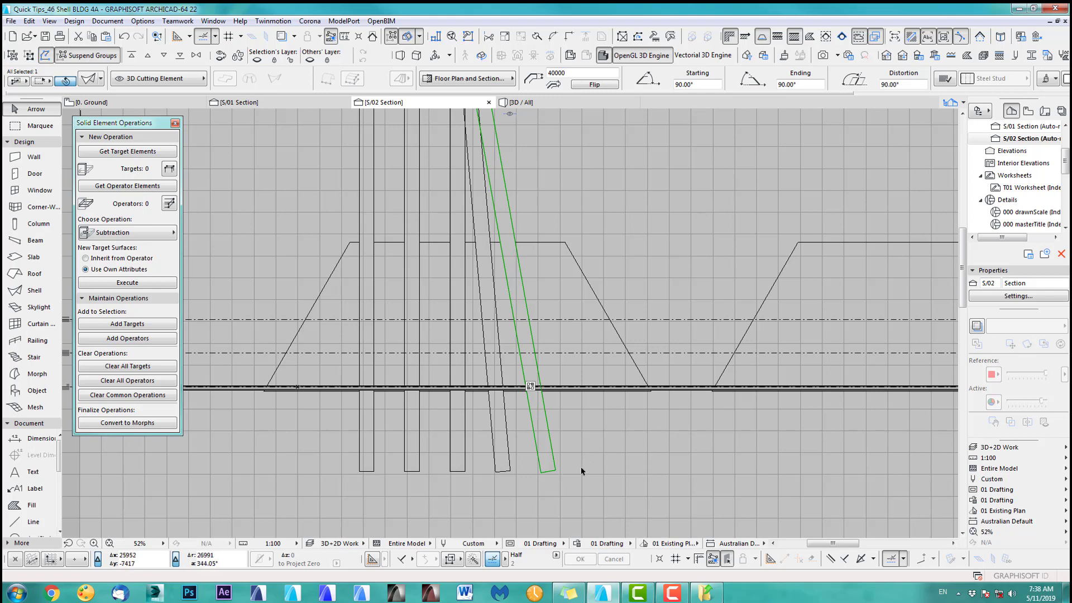
Move both tilted cutting walls horizontally outward, towards the neighbouring shell, to space them along the shell's top edge.
key("ctrl+d")
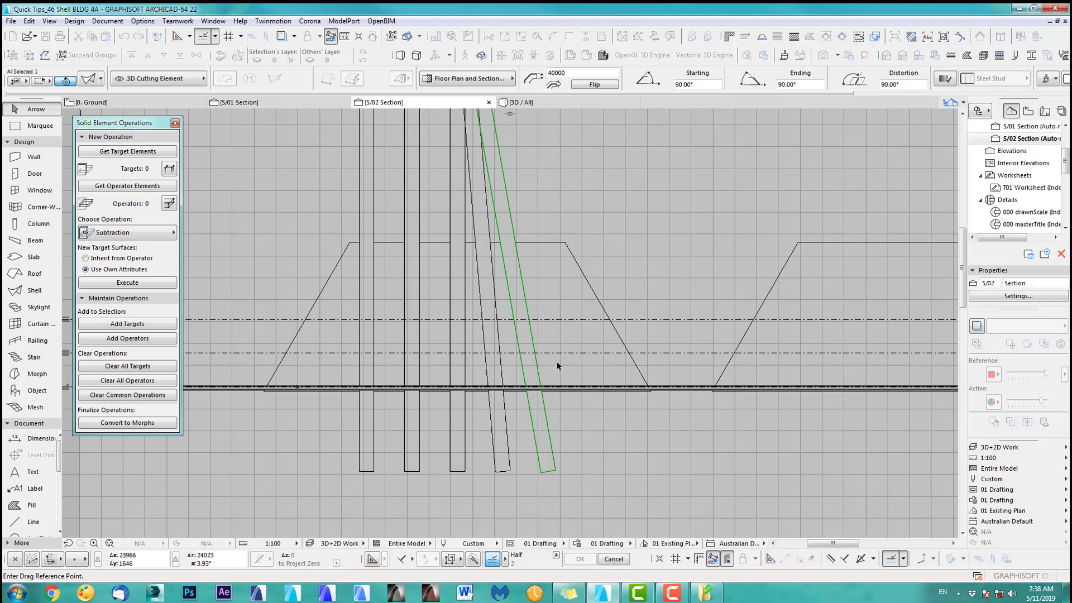
left_click(521, 270)
left_click(553, 272)
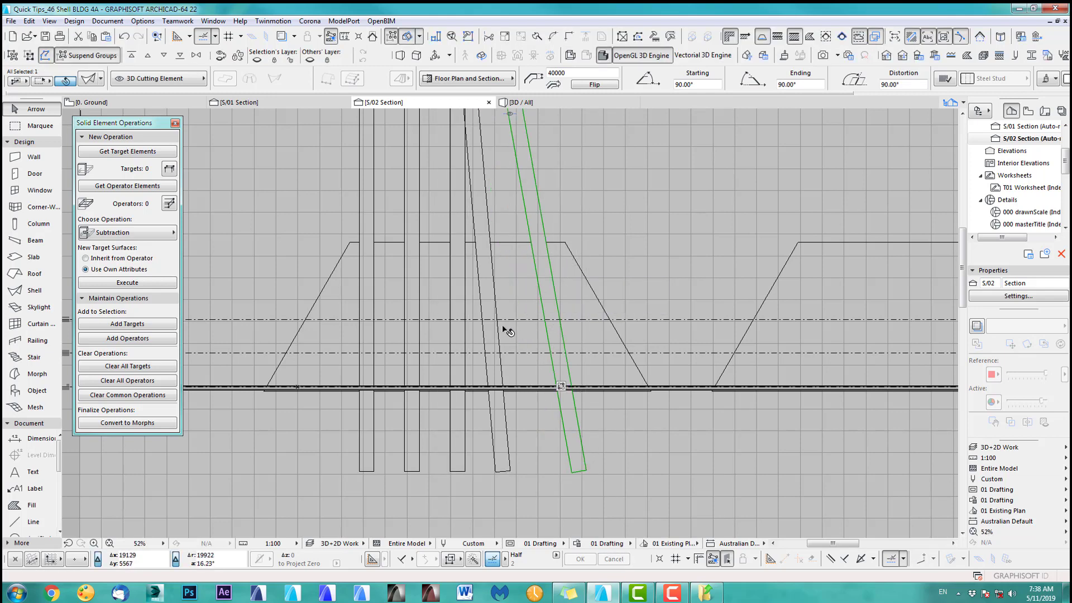
left_click(495, 309)
key("ctrl+d")
left_click(495, 309)
left_click(512, 310)
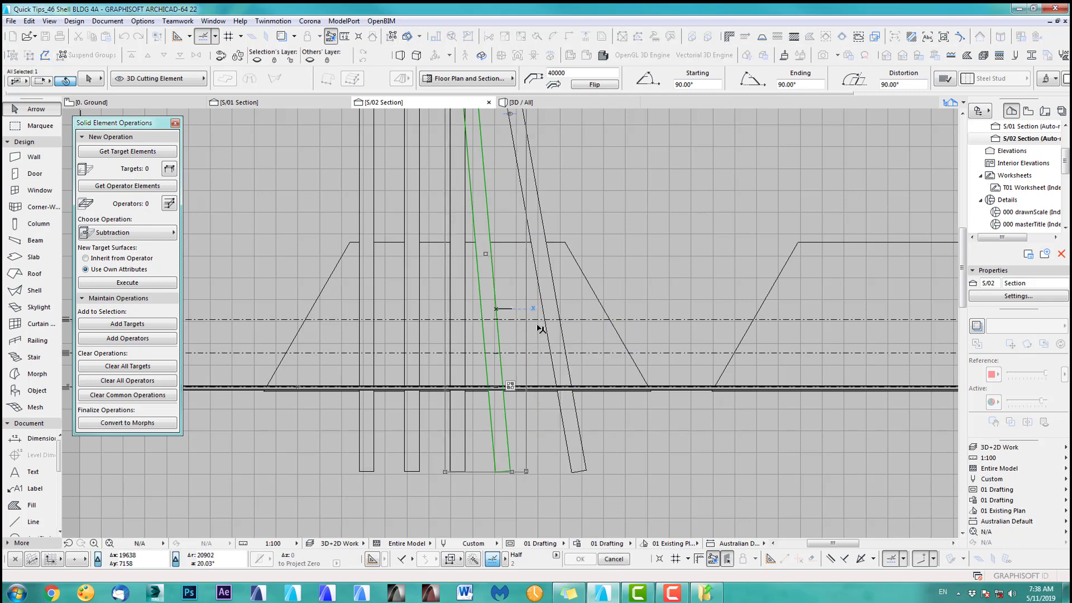
Tilt the cutting wall next to centre, on the side away from the neighbouring shell, inward about its bottom midpoint.
scroll(657, 446, "down", 3)
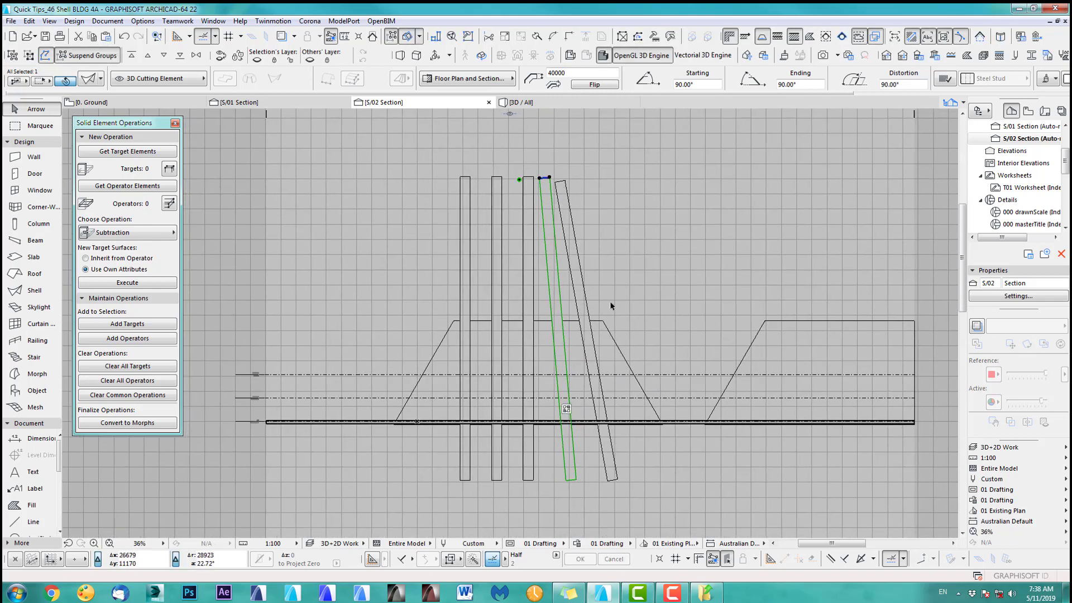
scroll(614, 310, "up", 2)
middle_click_drag(615, 314, 617, 266)
scroll(617, 265, "down", 1)
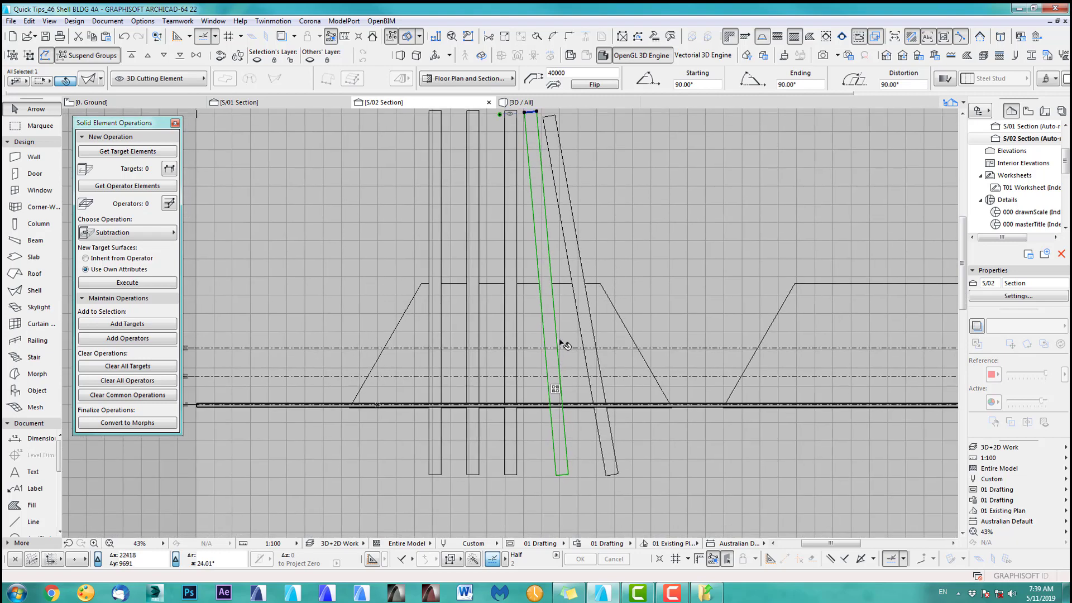
left_click(480, 475)
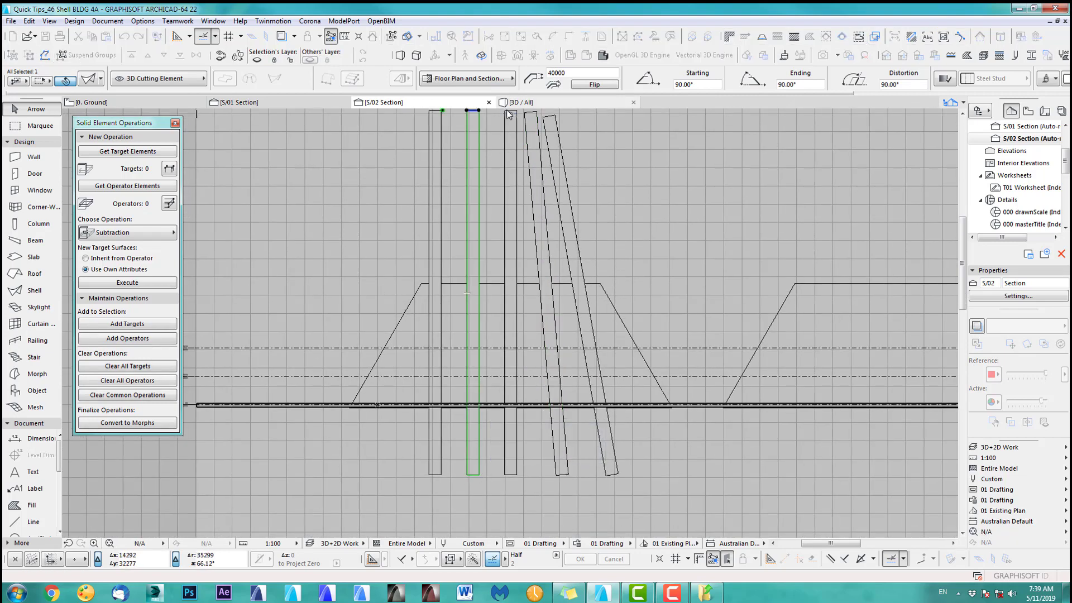
key("ctrl+e")
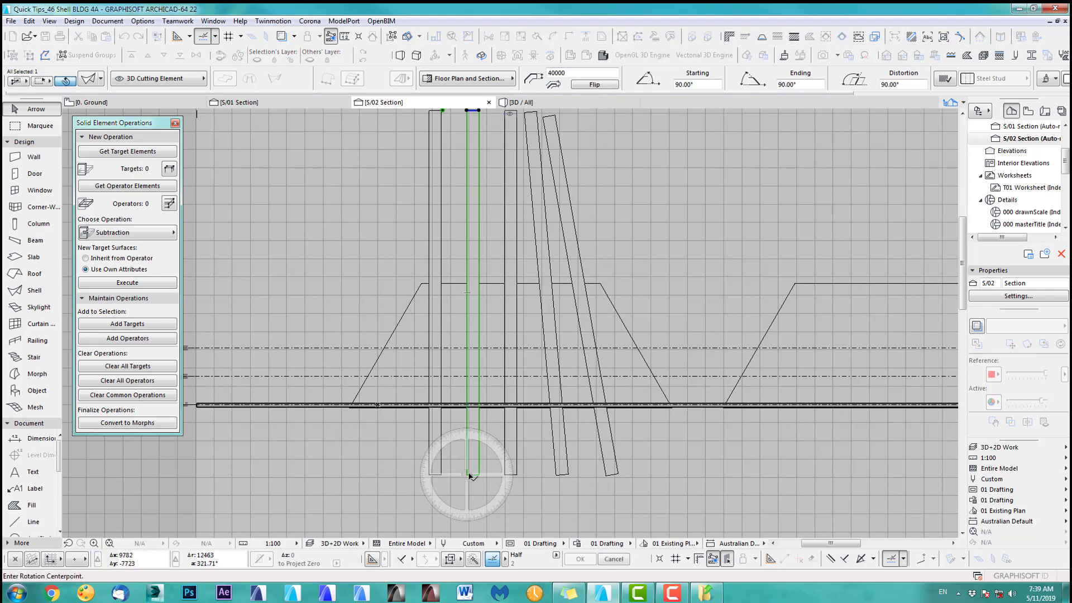
left_click(473, 476)
left_click(473, 367)
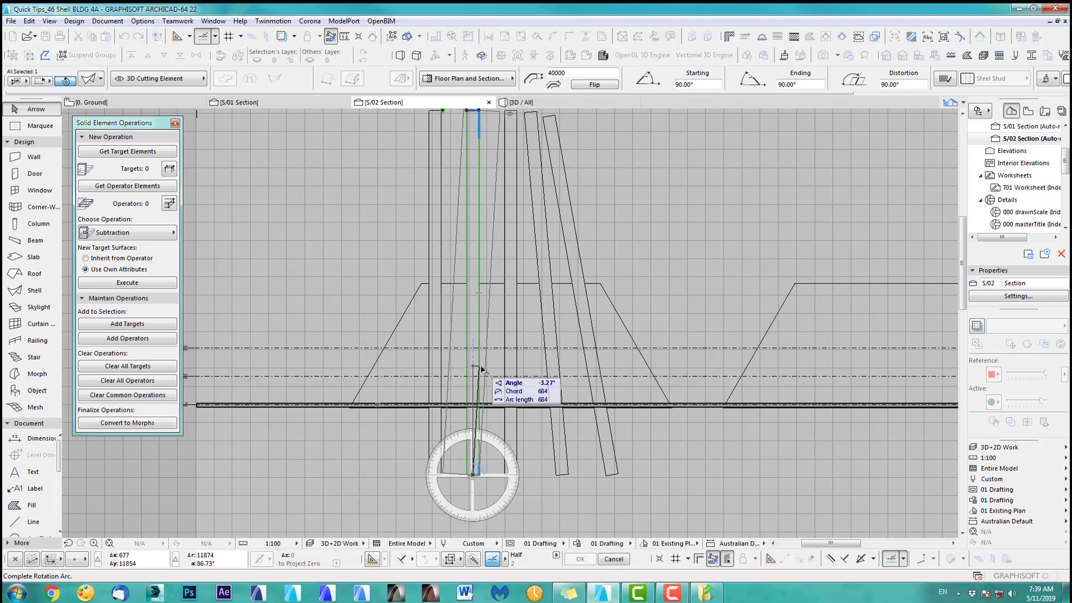
left_click(482, 371)
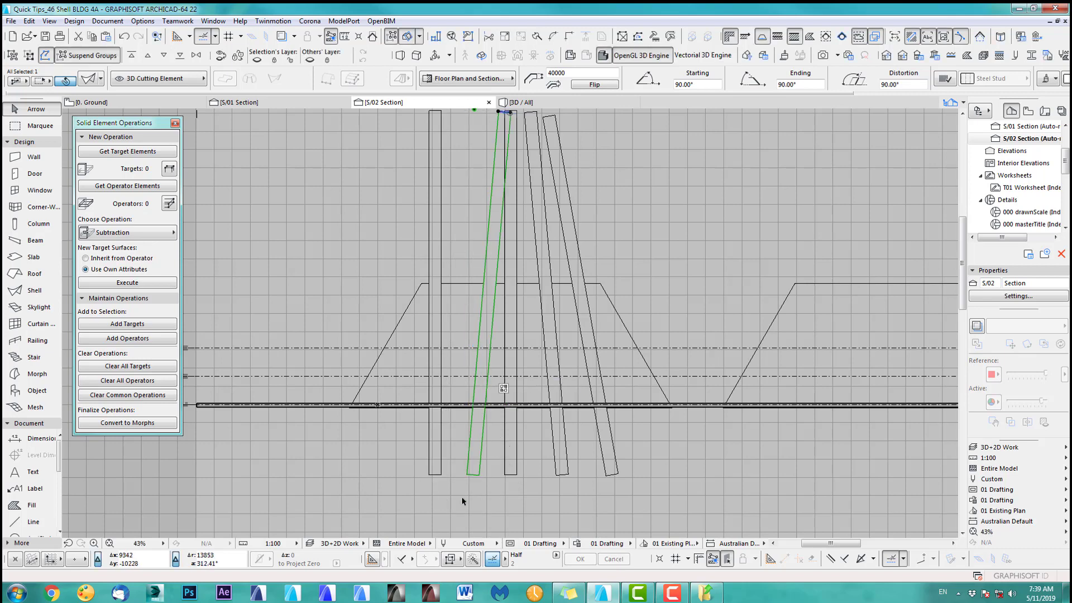
Rotate the outermost cutting wall away from the neighbouring shell inward about its bottom midpoint, matching the opposite outer wall's tilt.
key("ctrl+z")
key("ctrl+e")
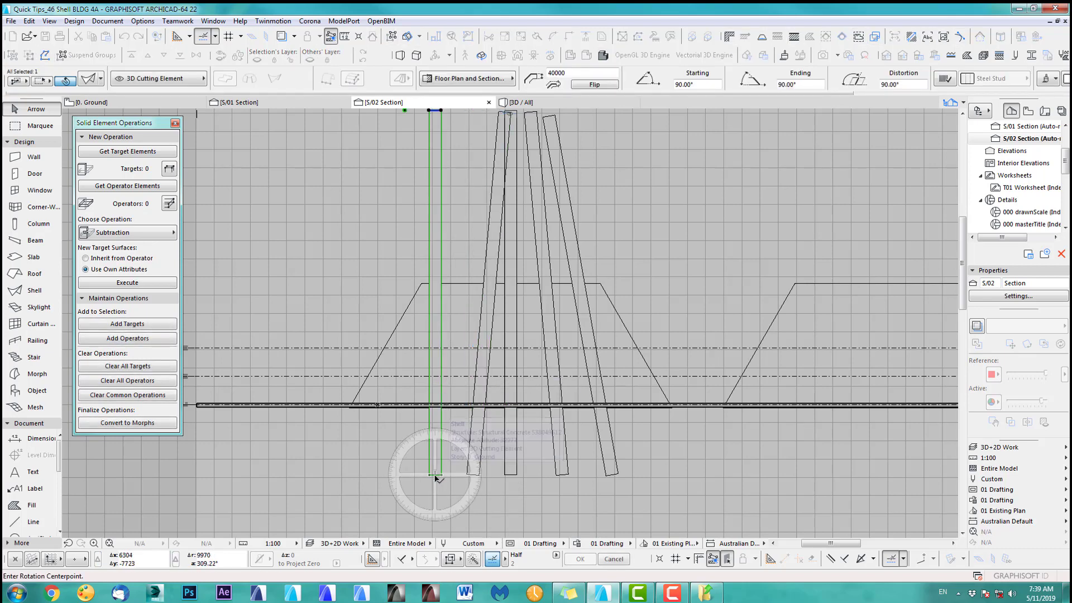
left_click(434, 475)
left_click(435, 354)
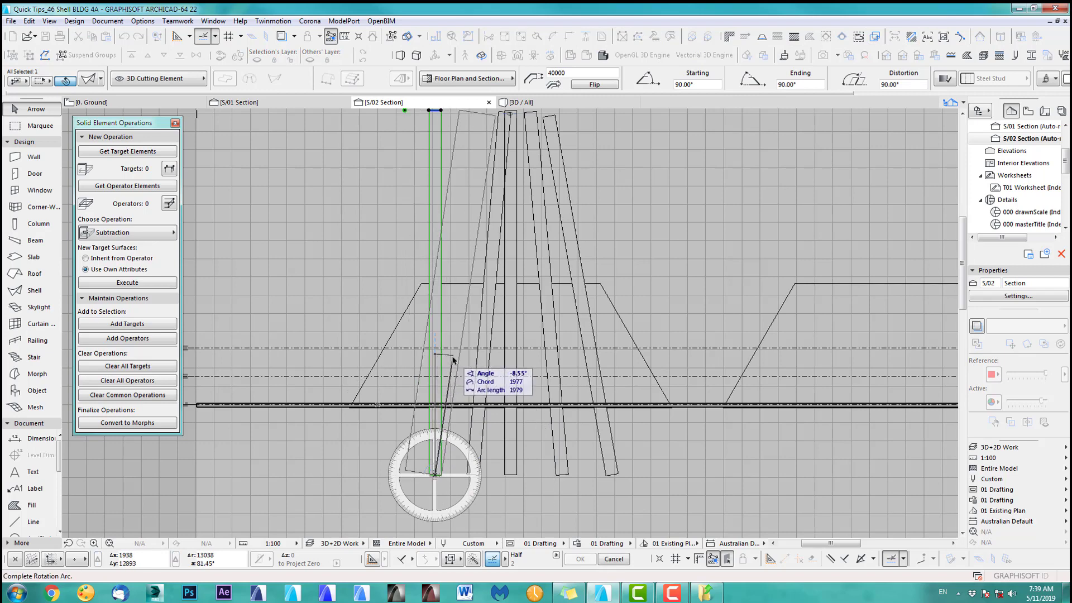
left_click(454, 359)
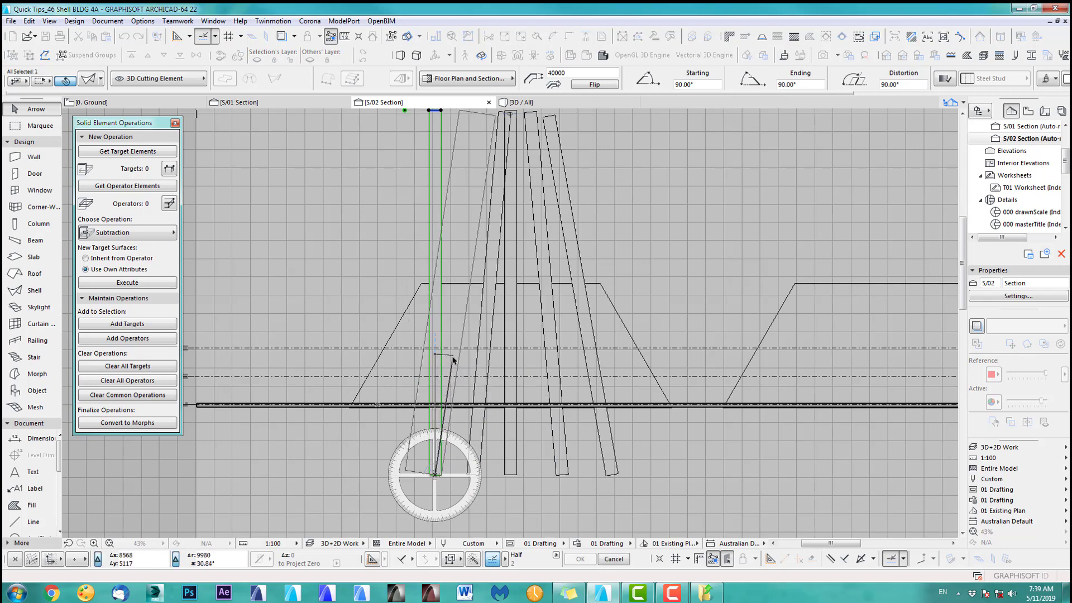
middle_click_drag(496, 477, 532, 489)
key("ctrl+d")
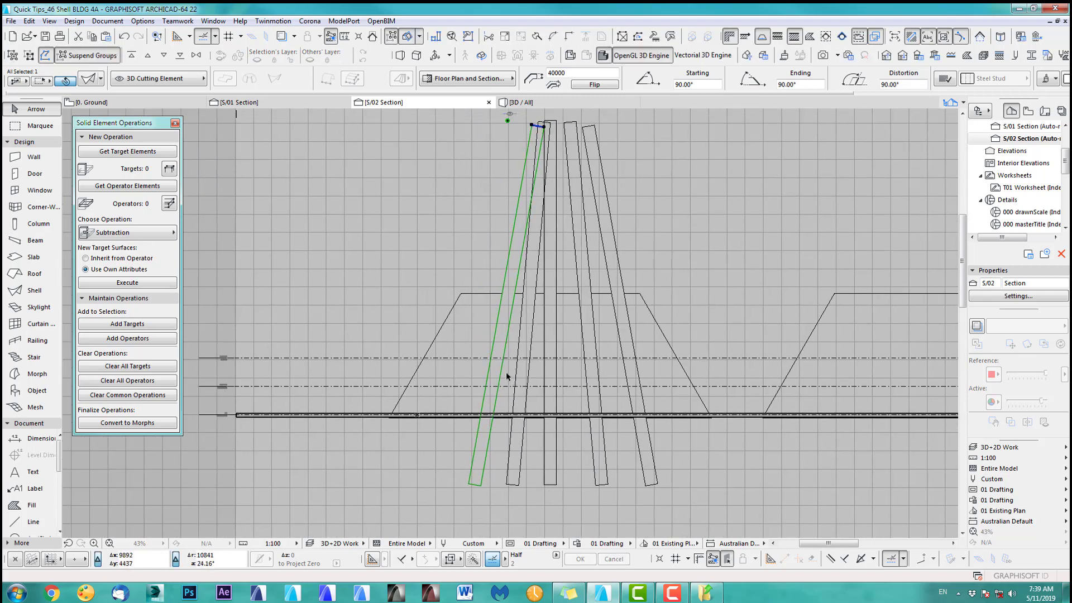
scroll(507, 363, "up", 3)
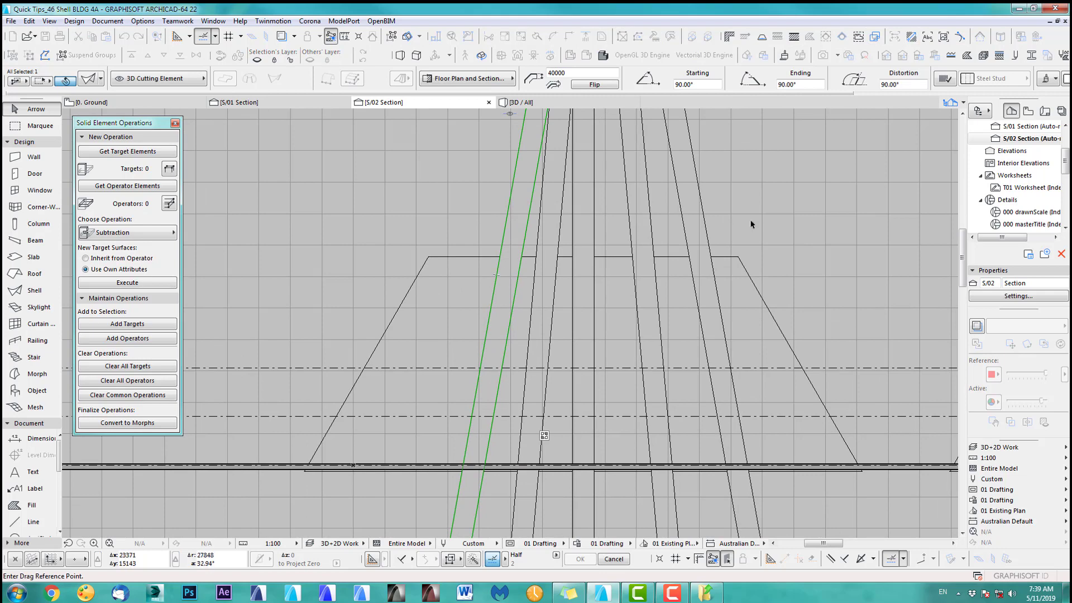
left_click(761, 217)
key("Escape")
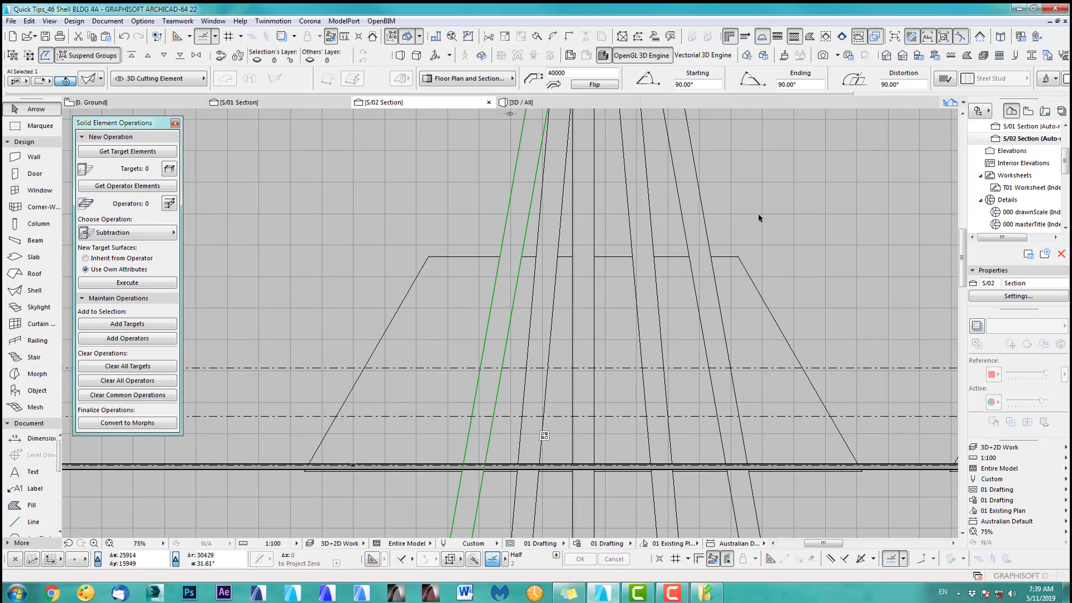
Measure the outer cutting wall's gap to the shell corner on the neighbouring side and reposition the opposite outer wall 1729 from its corner.
key("m")
left_click(711, 257)
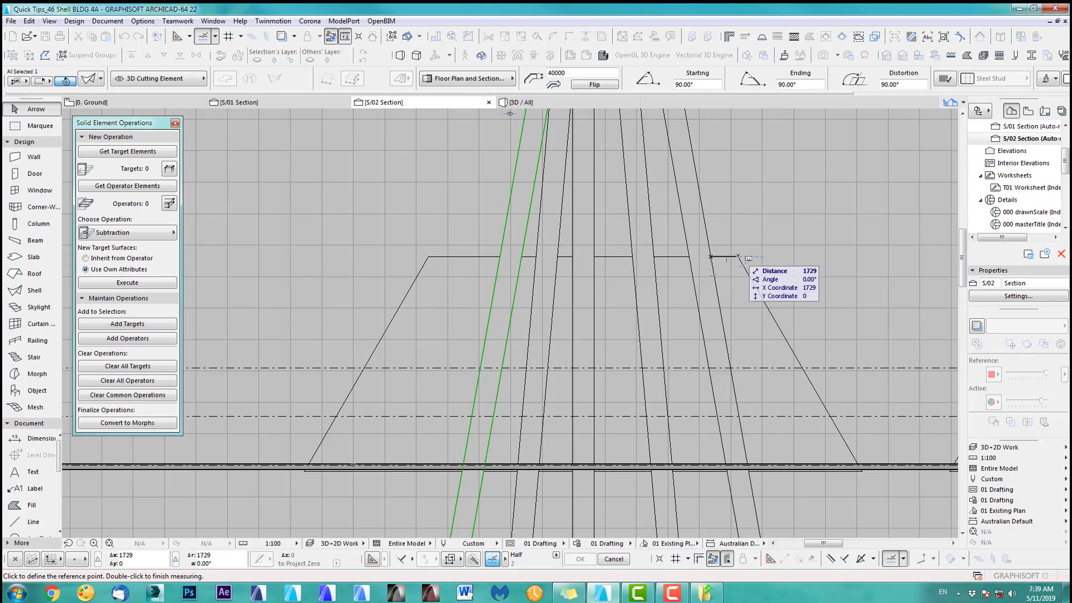
key("Escape")
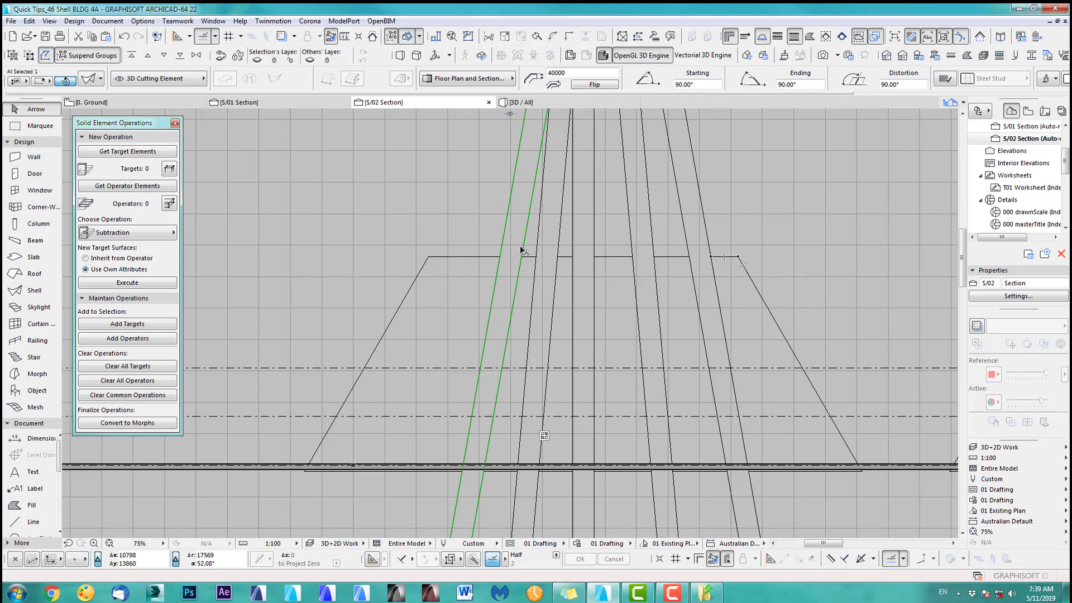
key("ctrl+d")
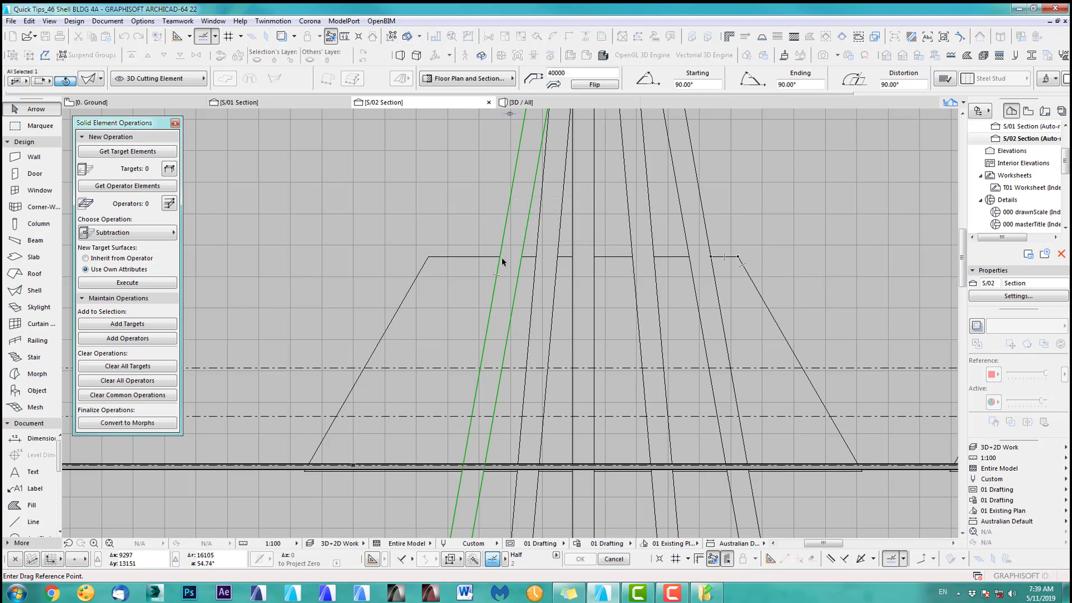
left_click(501, 258)
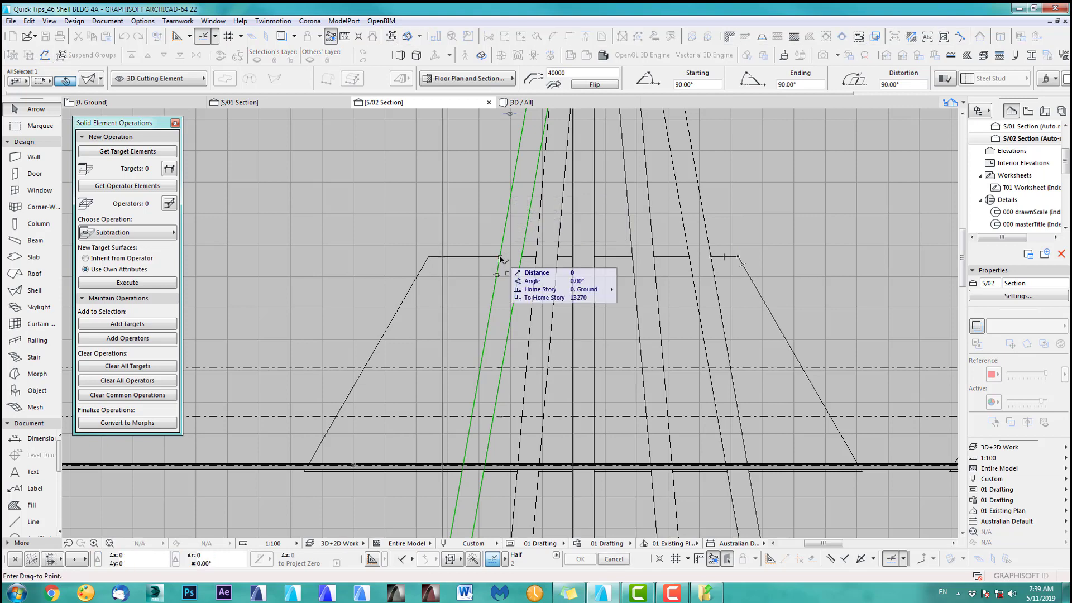
left_click(429, 258)
left_click(431, 259)
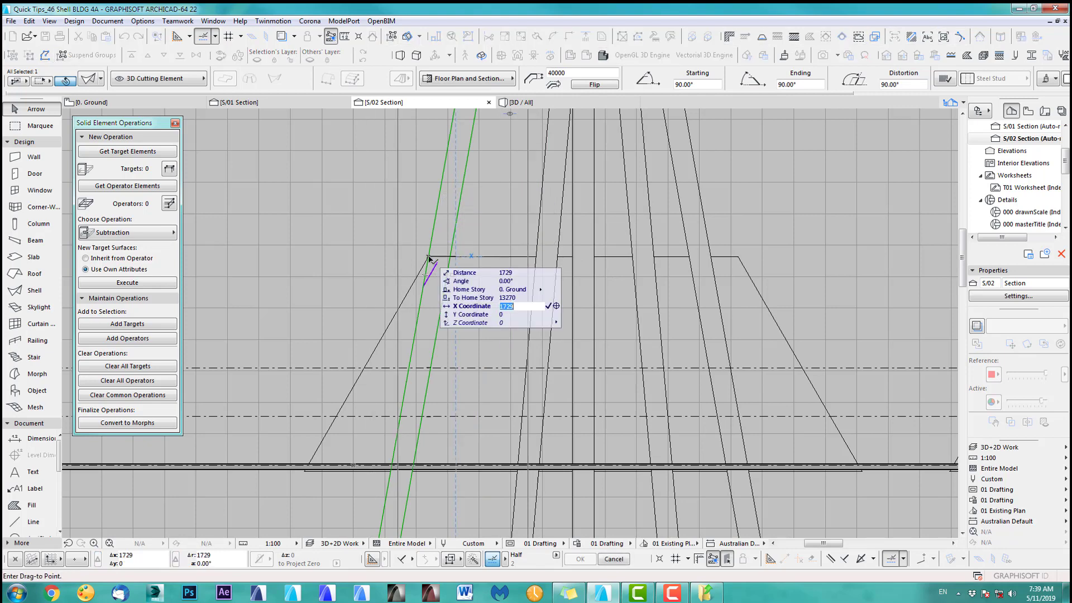
key("Return")
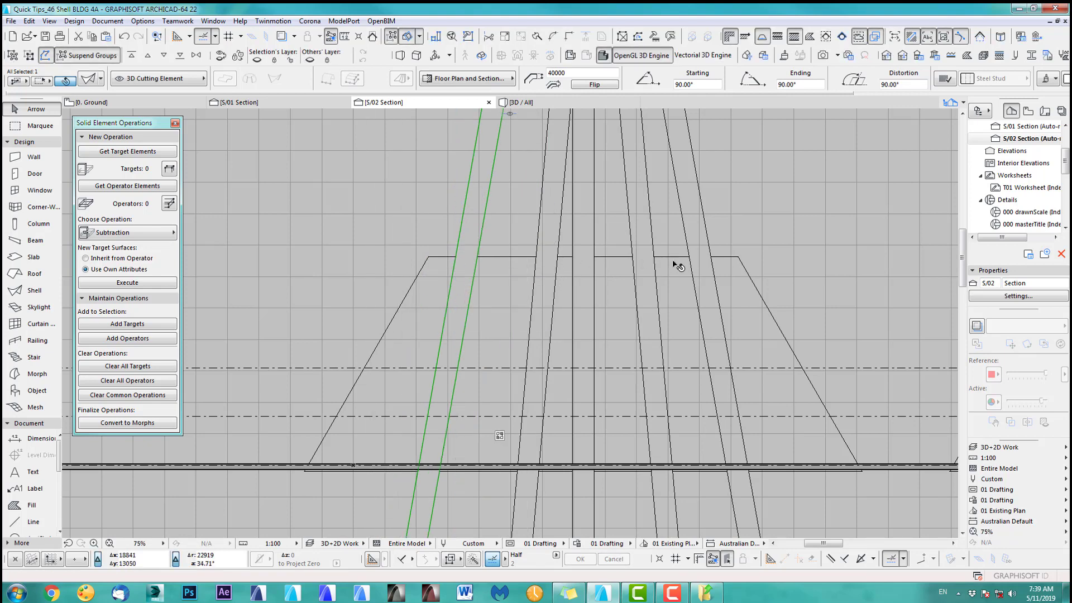
left_click(729, 234)
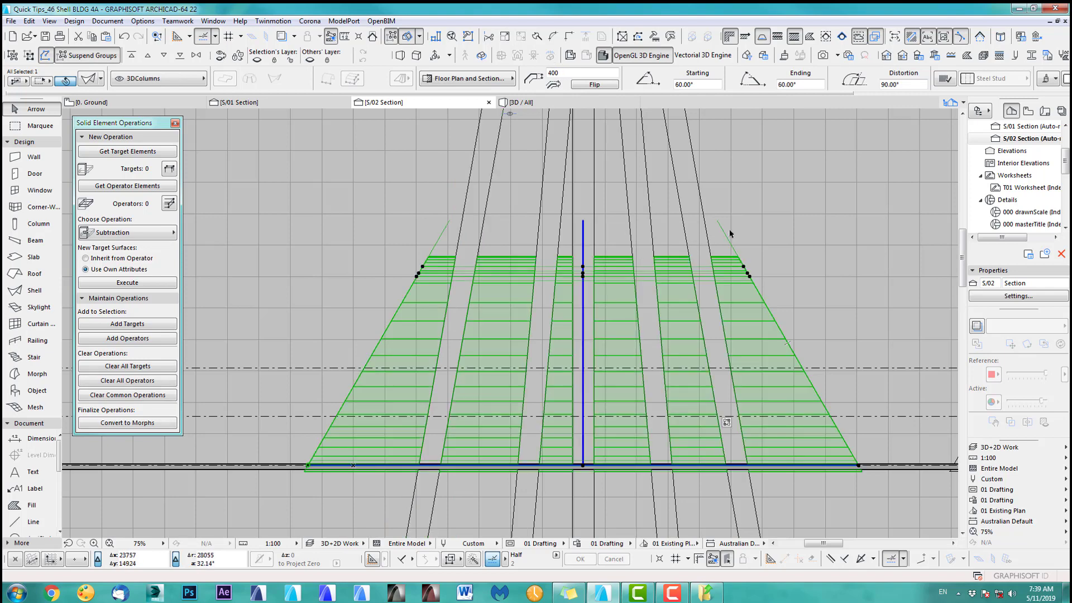
left_click(771, 222)
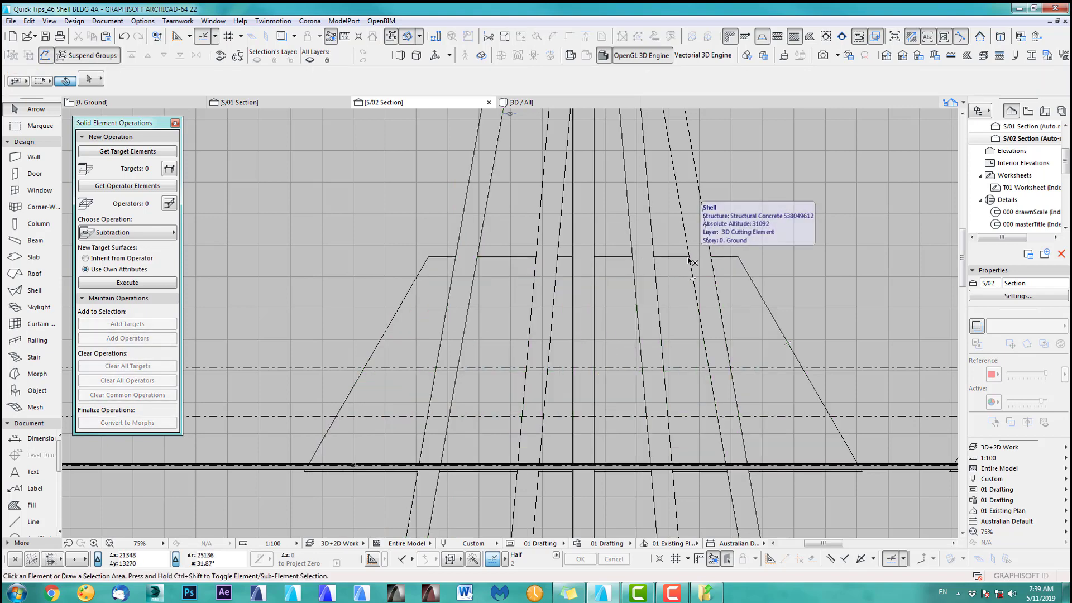
Measure the gap between the two cutting walls on the neighbouring side and move the opposite inner wall against its outer wall at the top edge.
key("m")
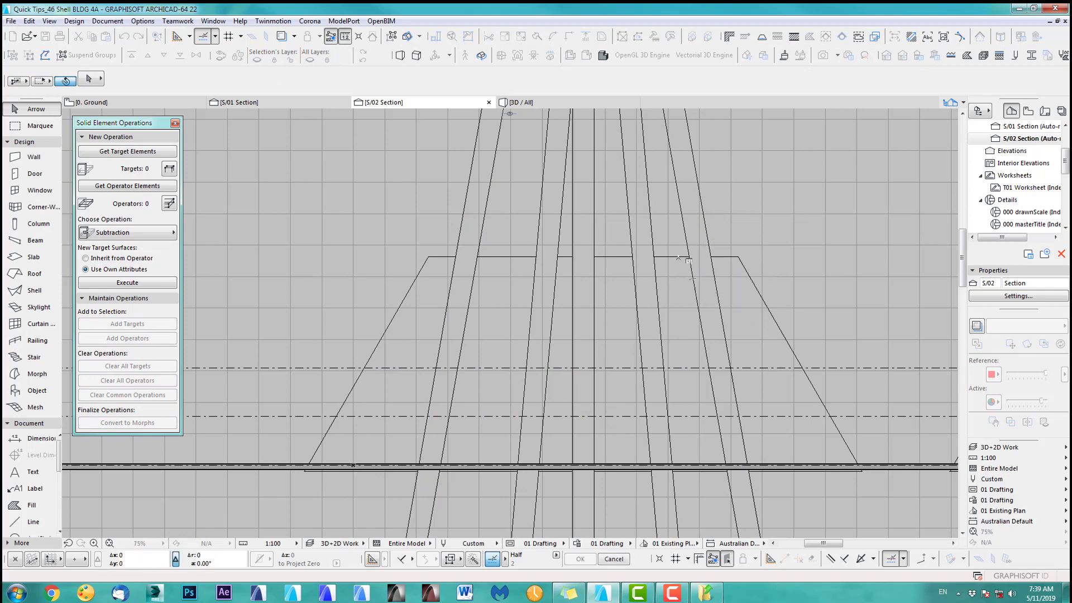
scroll(660, 257, "up", 2)
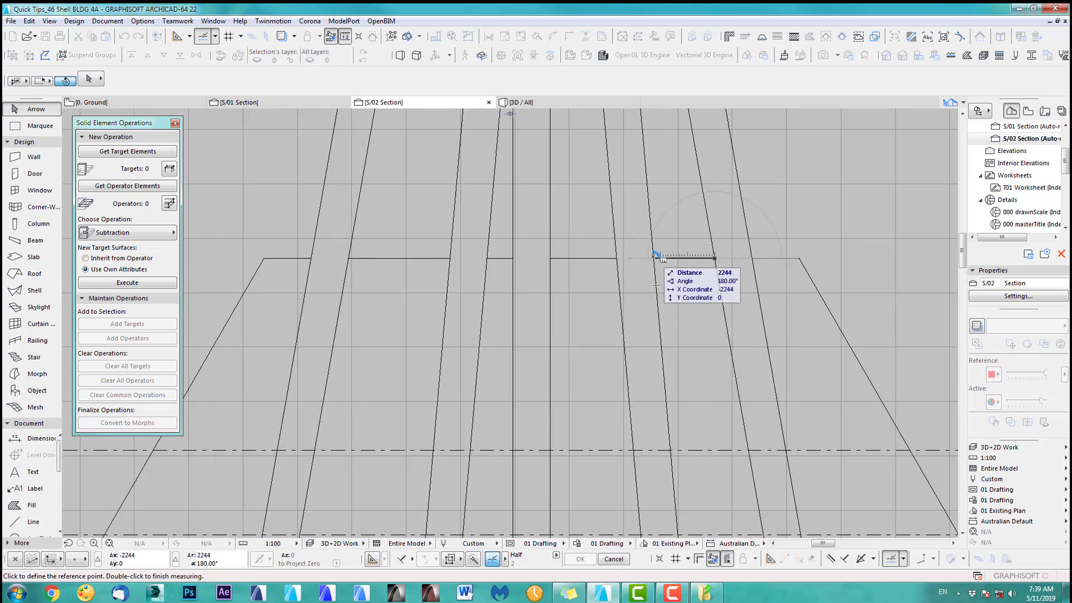
key("Escape")
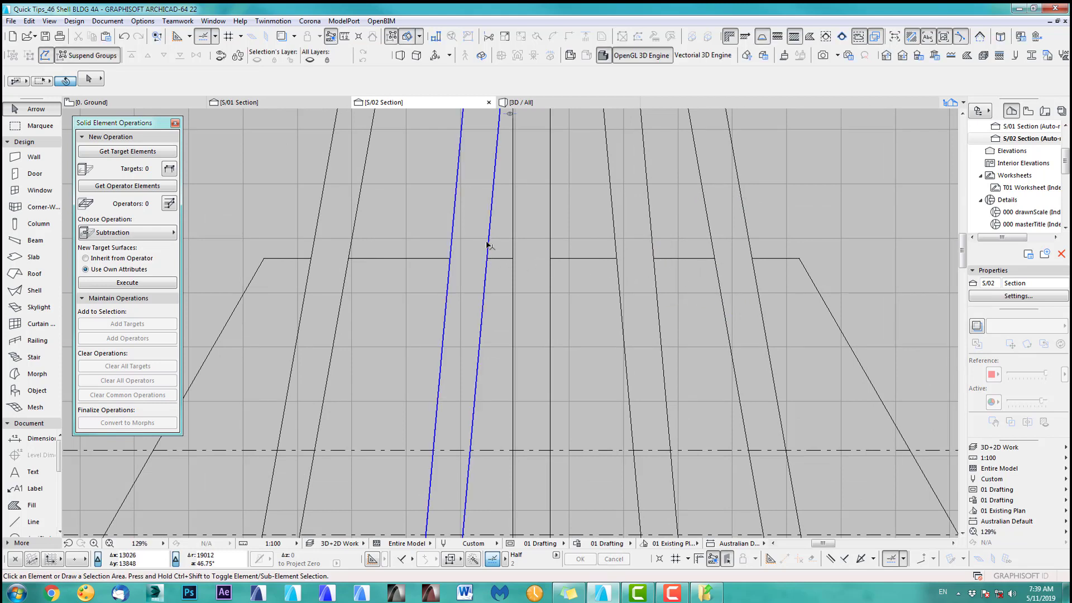
left_click(468, 284)
key("ctrl+d")
left_click(452, 262)
key("Escape")
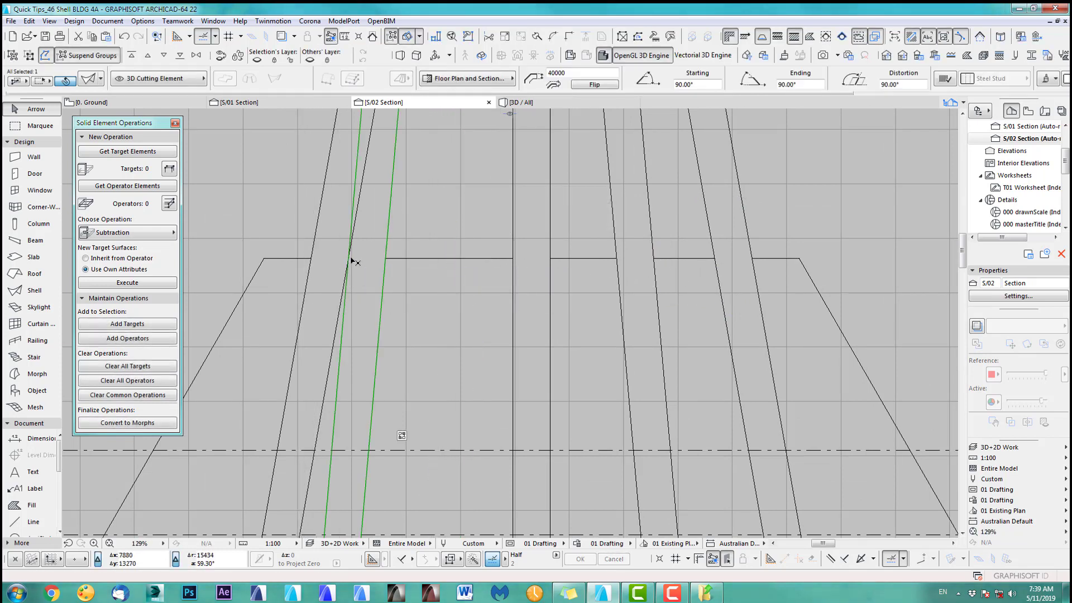
Shift that inner cutting wall 2244 horizontally towards the centre wall.
key("ctrl+d")
left_click(350, 259)
key("x")
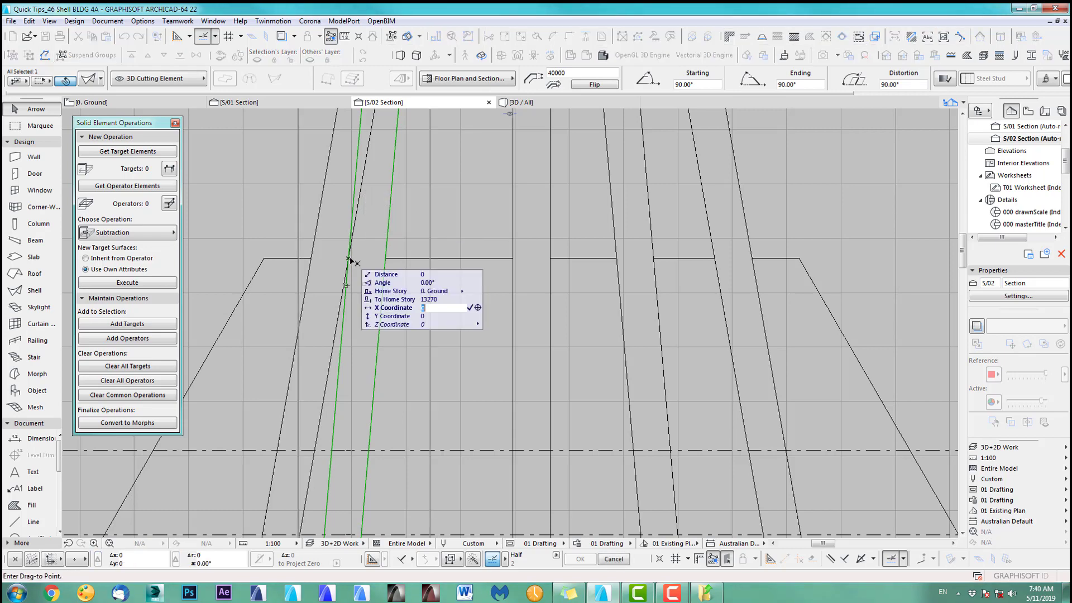
type("2244")
key("Return")
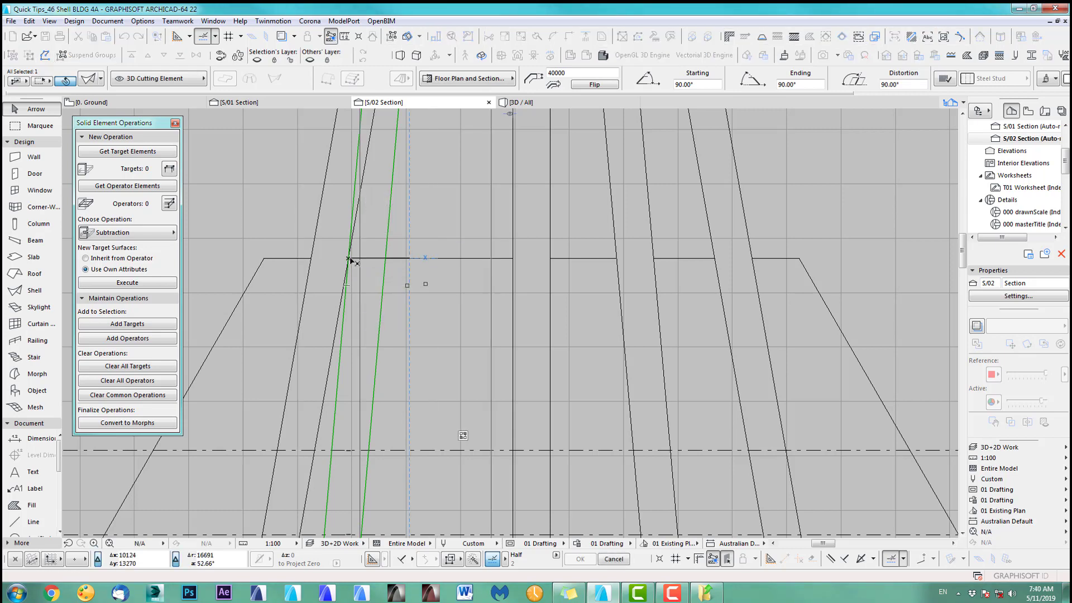
scroll(490, 292, "down", 5)
left_click(655, 252)
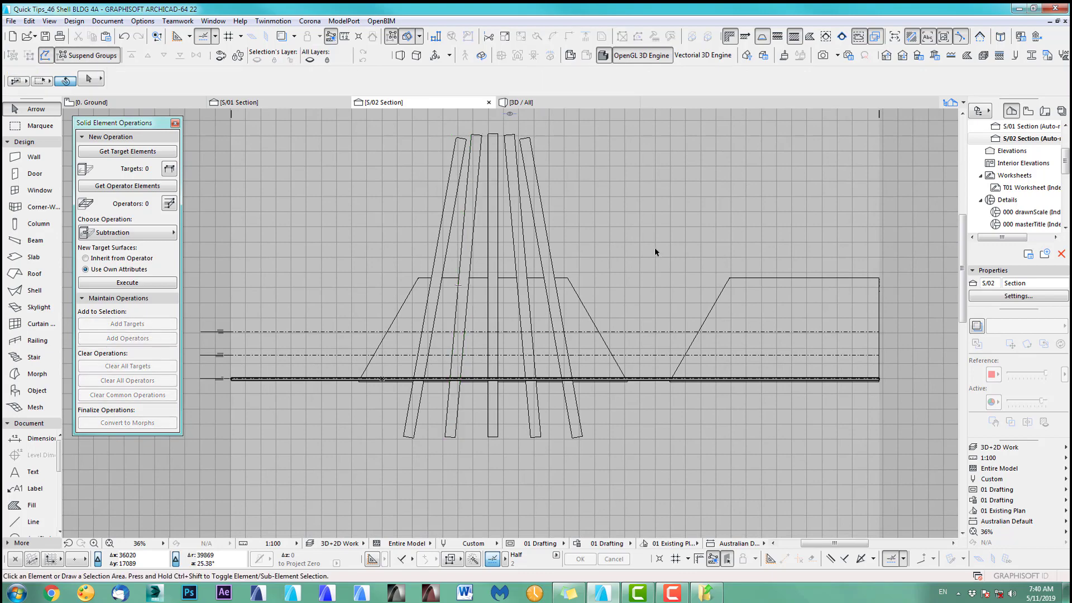
Inspect the fanned ribs in 3D and set the ground floor plan's layer combination to 3D Export.
key("F3")
left_click_drag(484, 349, 513, 325)
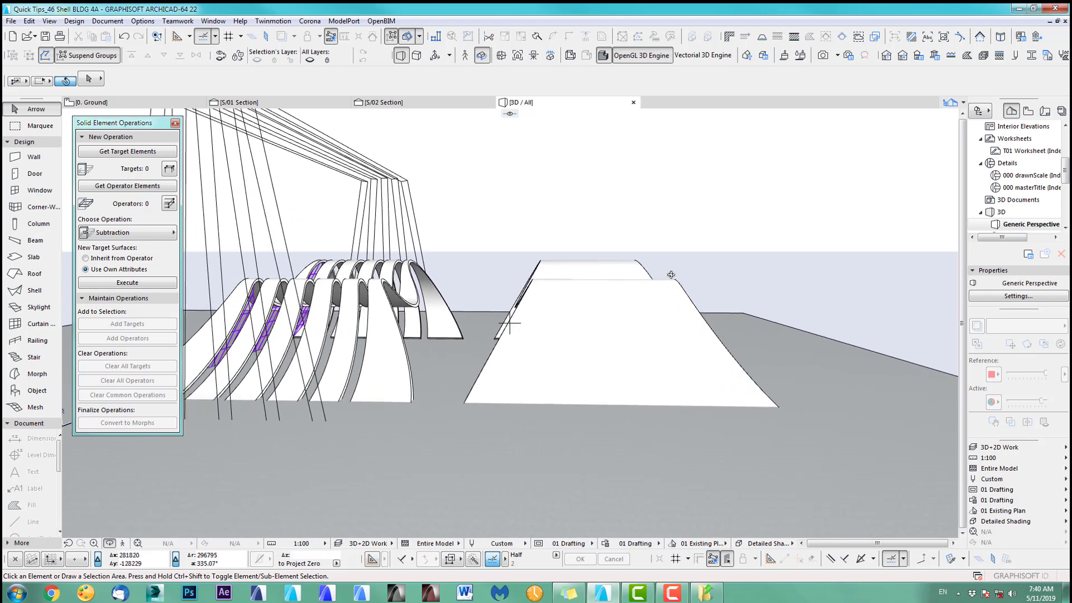
key("F2")
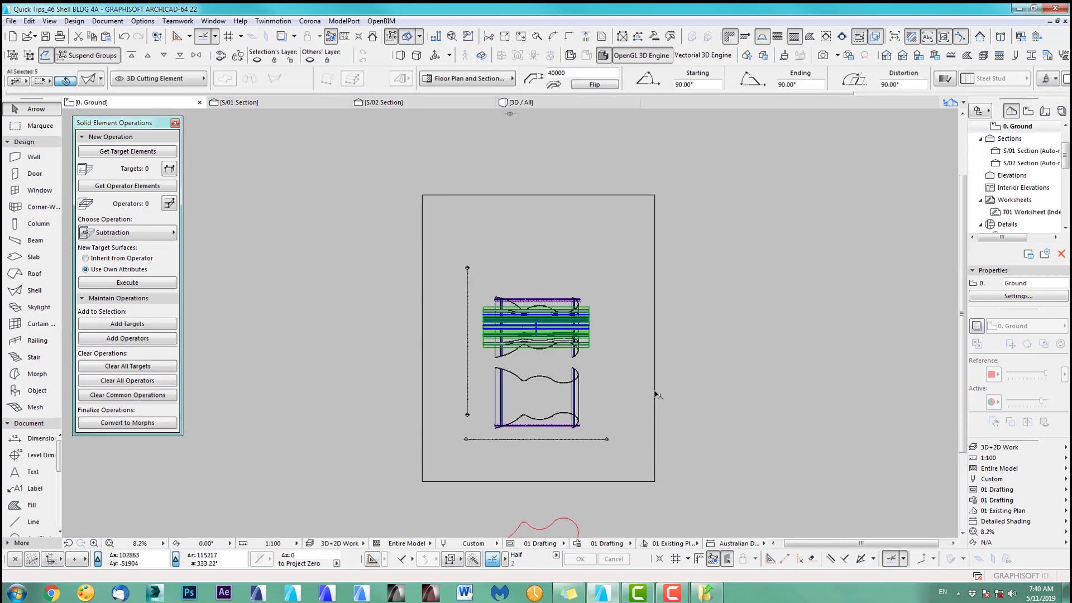
scroll(655, 394, "up", 1)
left_click(695, 325)
left_click(998, 447)
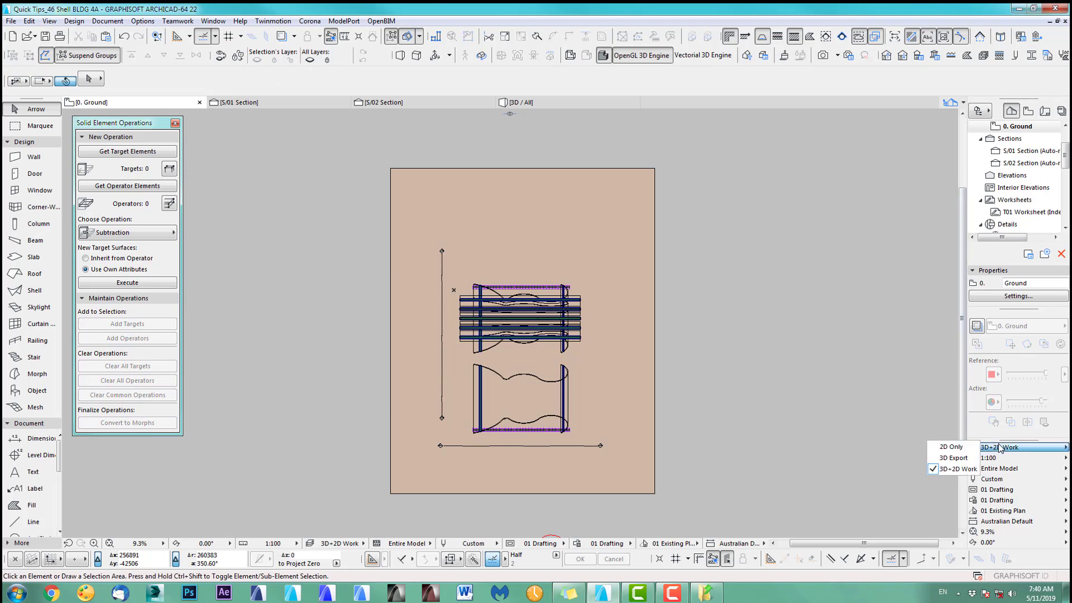
left_click(954, 458)
scroll(576, 319, "up", 3)
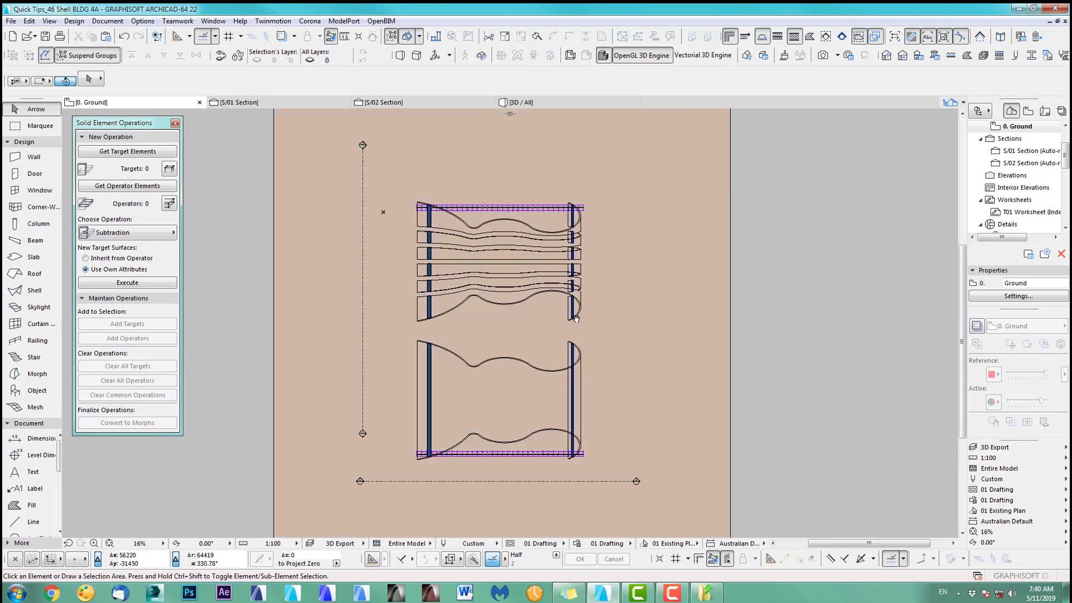
scroll(372, 429, "up", 6)
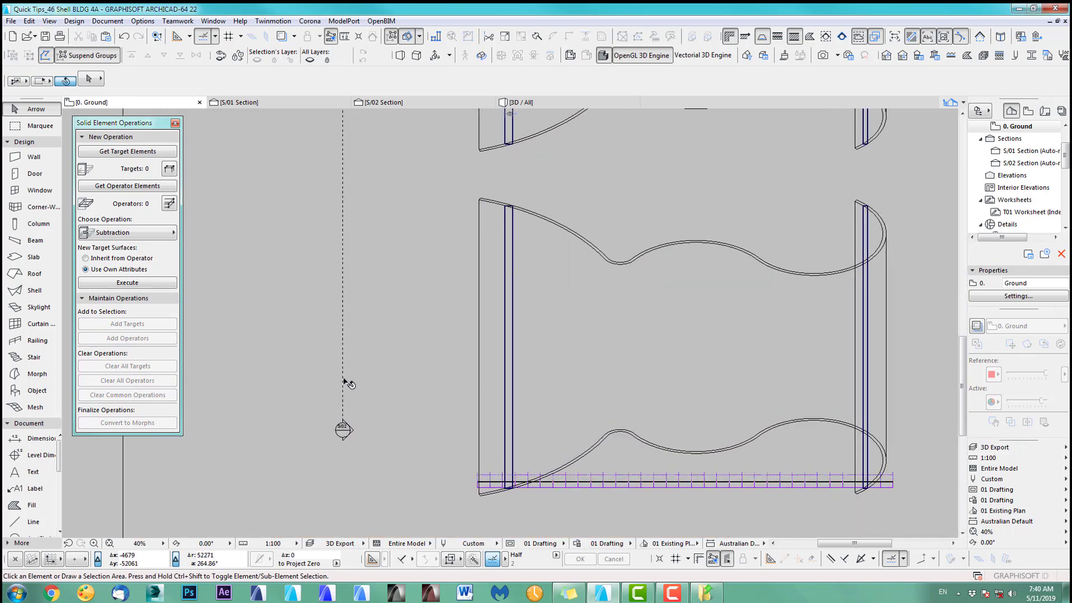
Extend the boundary of the S/02 section outward so it includes the whole neighbouring shell.
left_click(404, 103)
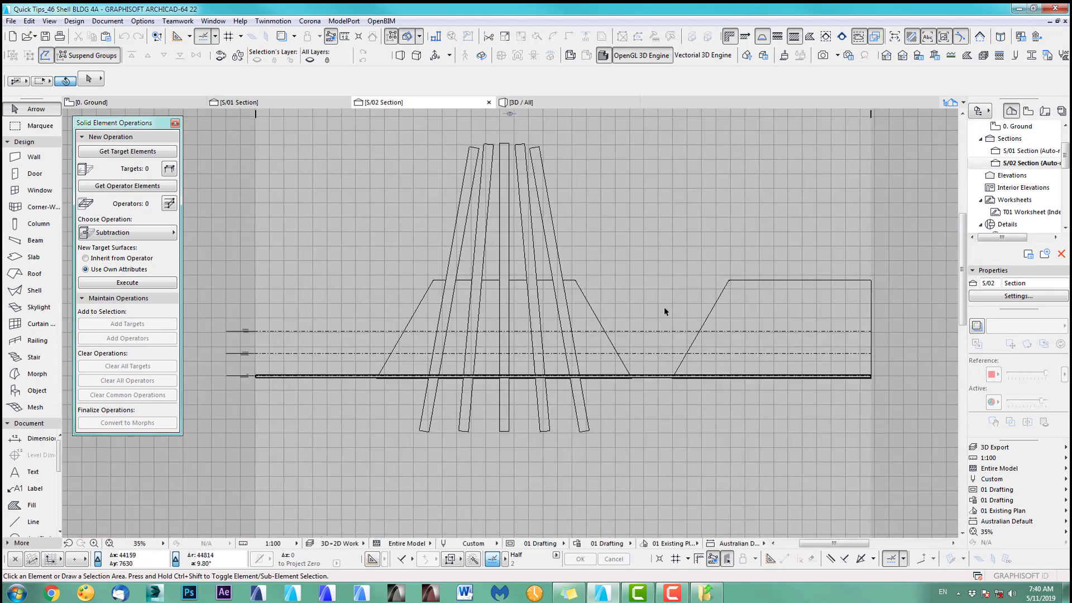
left_click_drag(613, 271, 642, 275)
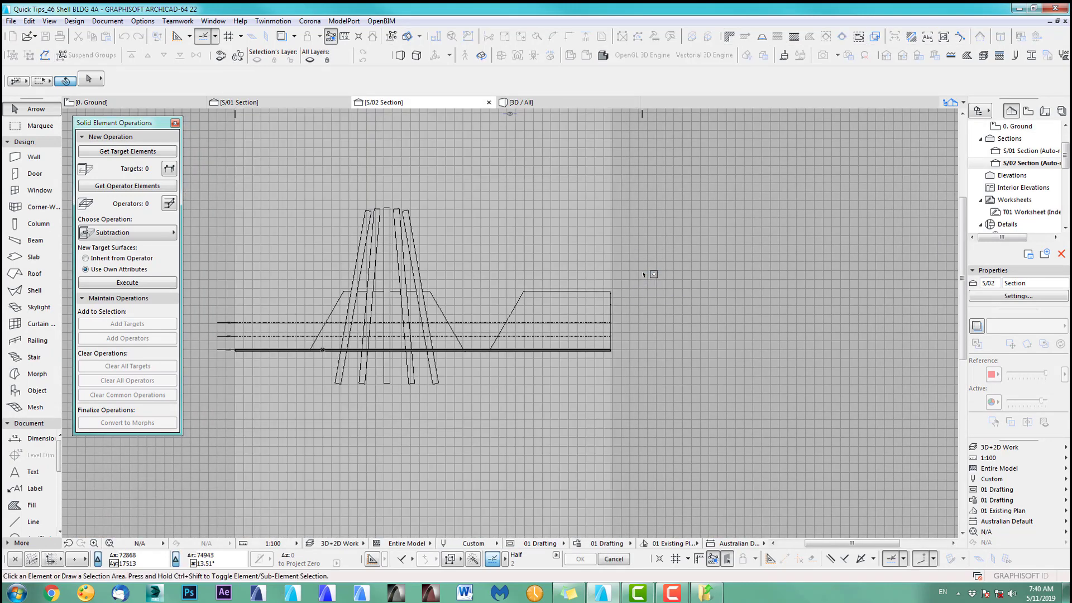
left_click_drag(642, 222, 686, 221)
scroll(587, 412, "up", 3)
middle_click_drag(583, 411, 642, 452)
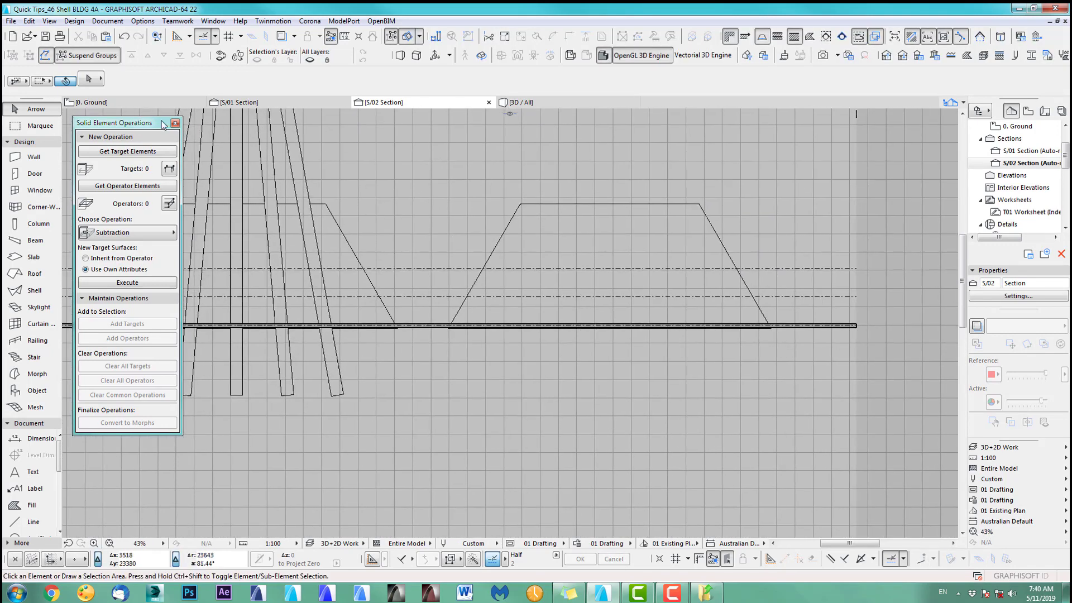
Close the Solid Element Operations palette and draw an ellipse about 12 m wide and 5 m high across the neighbouring shell's top edge.
left_click(175, 122)
middle_click_drag(568, 386, 569, 364)
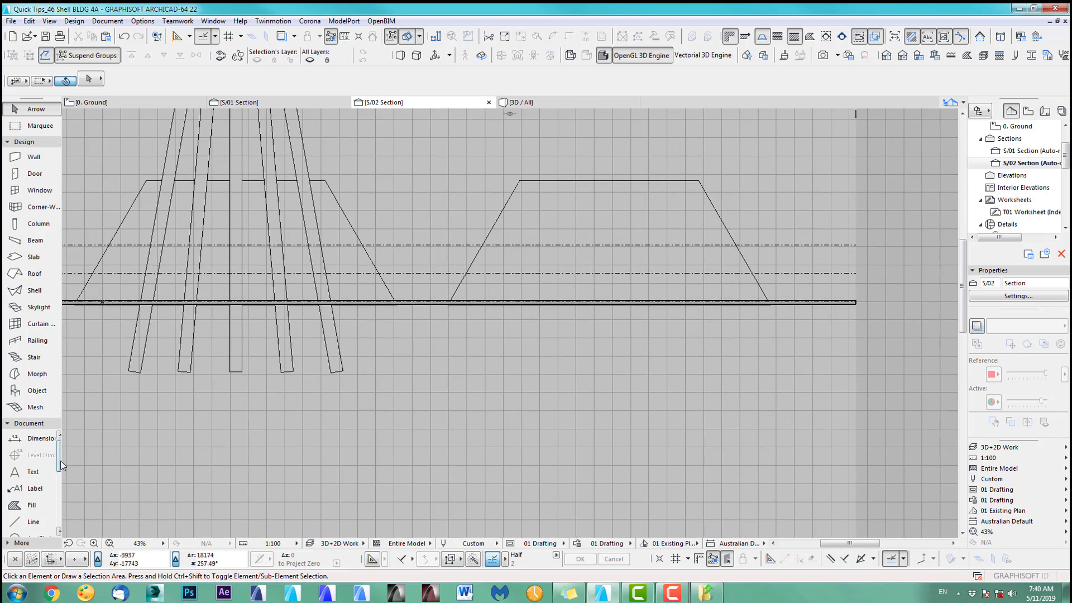
left_click_drag(58, 461, 64, 483)
left_click(39, 472)
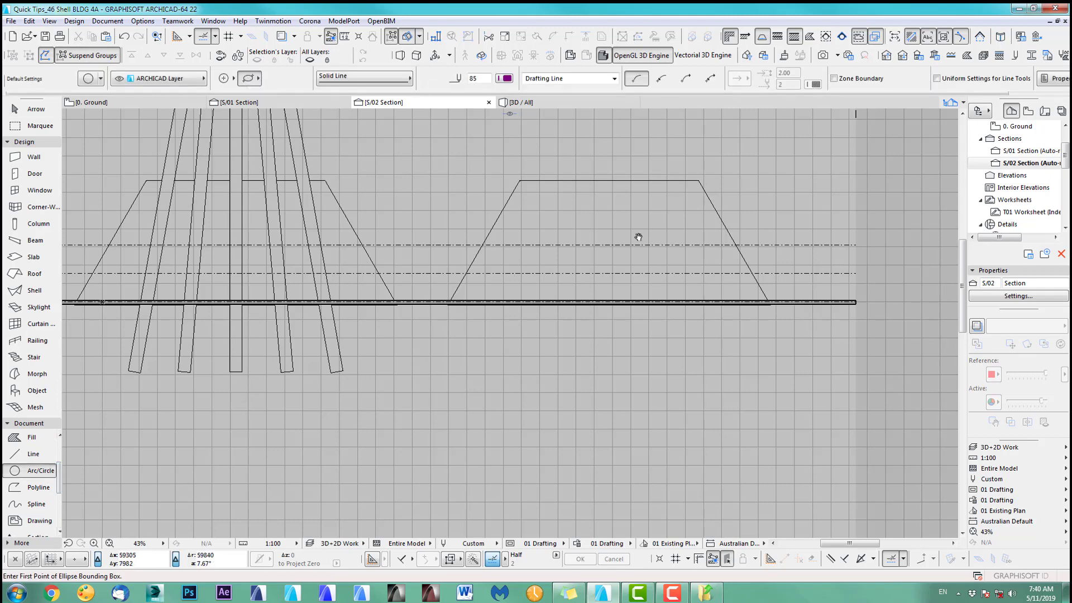
middle_click_drag(630, 216, 562, 271)
left_click(491, 215)
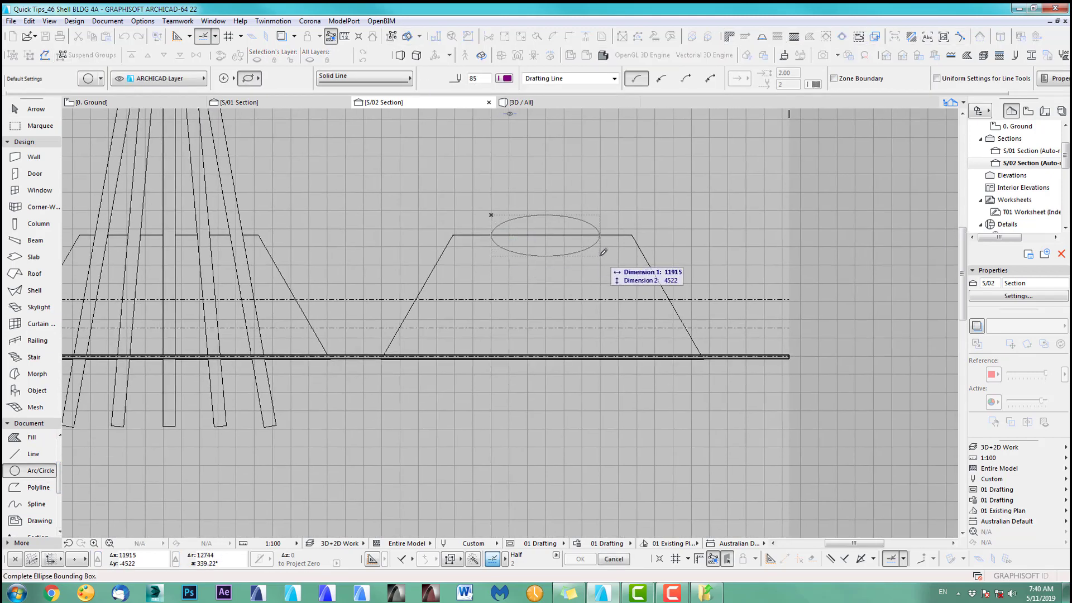
key("Escape")
left_click(598, 261)
scroll(615, 274, "up", 3)
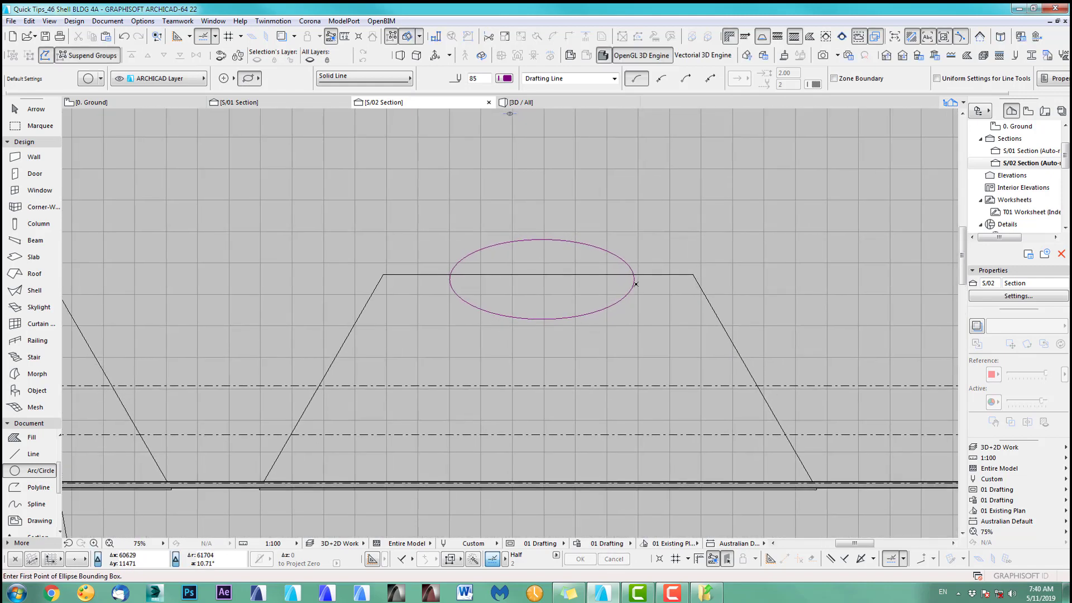
Move the ellipse by its centre onto the midpoint of the neighbouring shell's top edge.
left_click(635, 278, "shift")
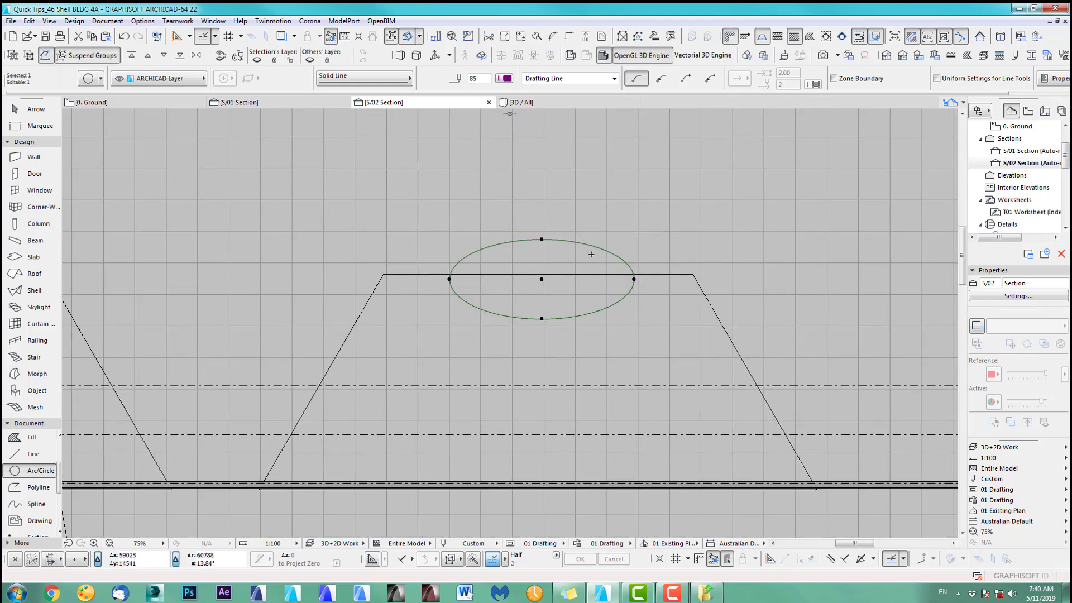
key("ctrl+d")
left_click(542, 280)
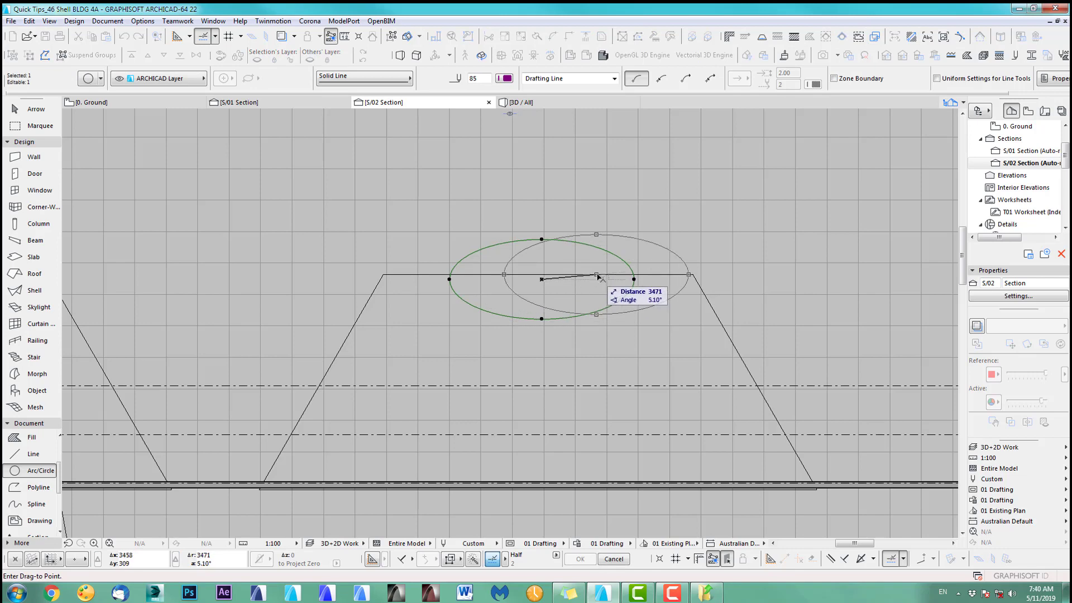
left_click(538, 275)
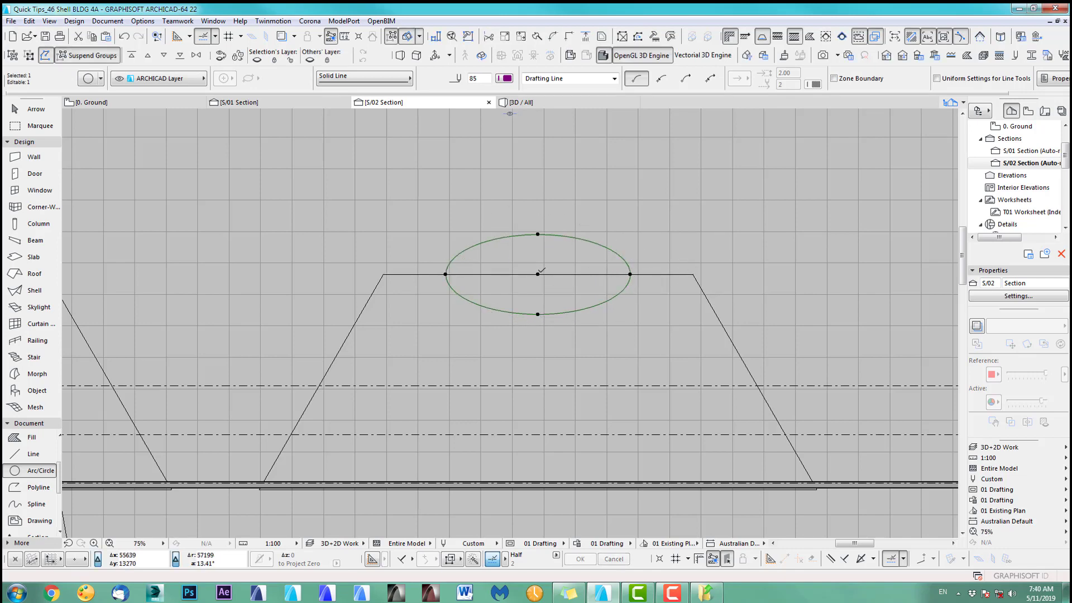
scroll(618, 223, "down", 3)
middle_click_drag(609, 222, 600, 222)
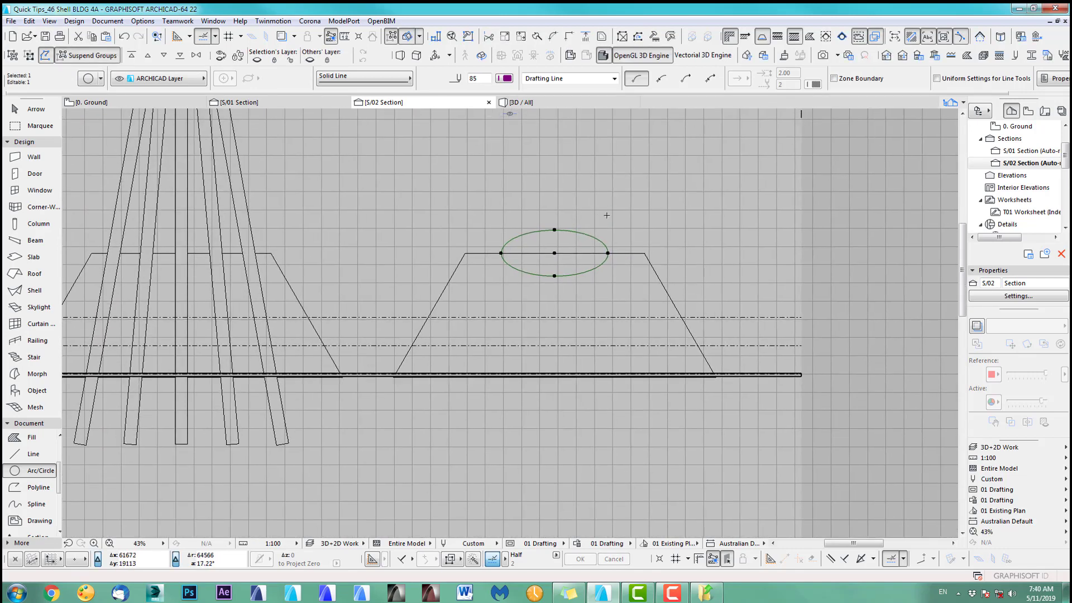
scroll(575, 258, "up", 2)
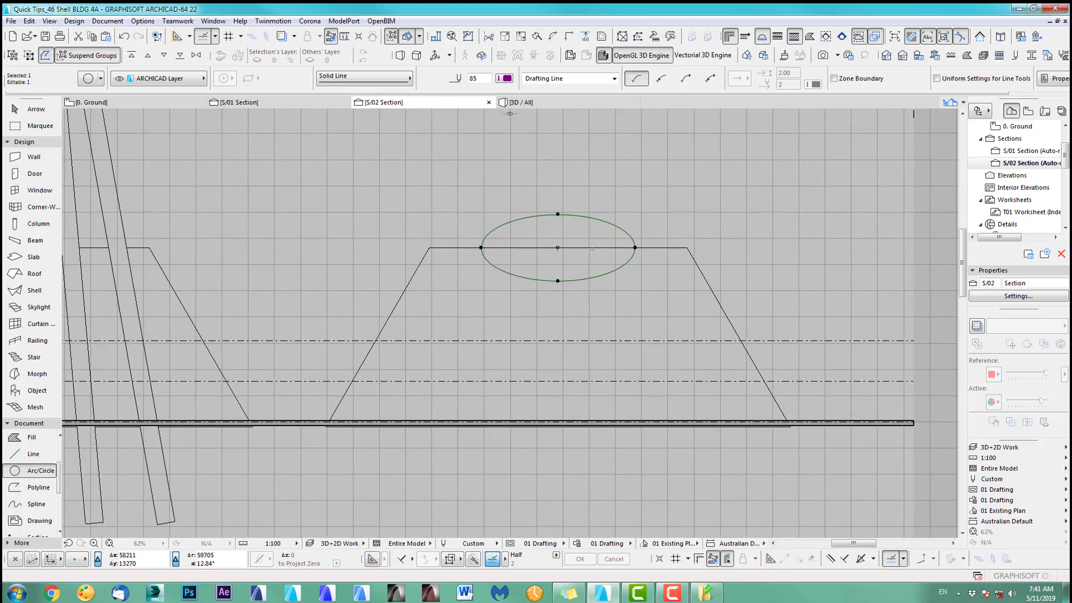
Copy the ellipse down to the ground line within the neighbouring shell and rotate the copy 90° to stand upright.
key("ctrl+alt+d")
left_click(567, 247)
left_click(484, 410)
key("ctrl+e")
left_click(474, 408)
left_click(531, 408)
left_click(475, 357)
middle_click_drag(490, 437, 536, 382)
scroll(537, 383, "up", 3)
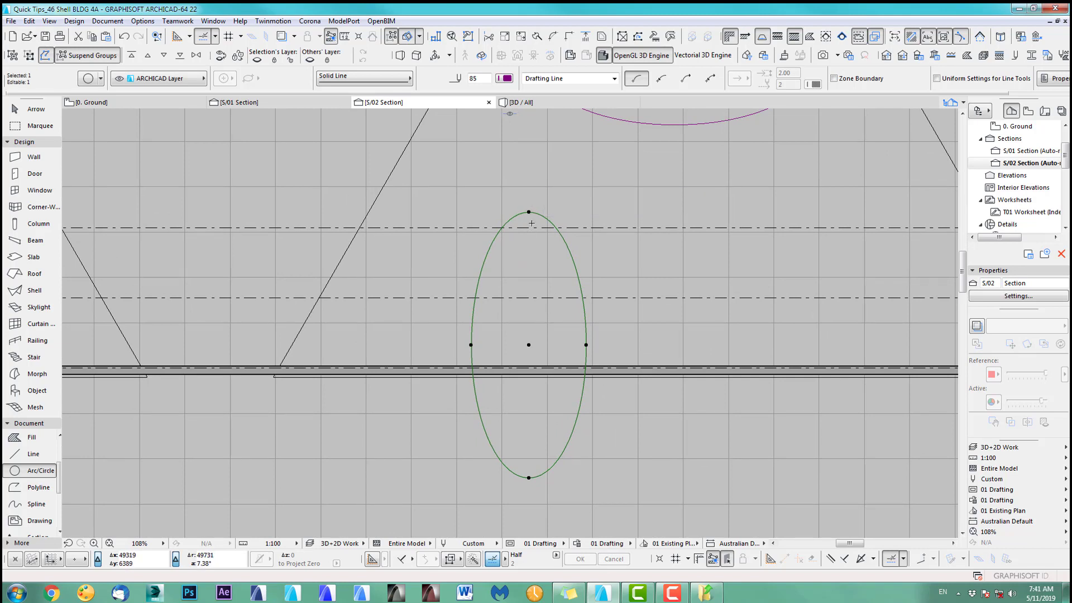
left_click(530, 212)
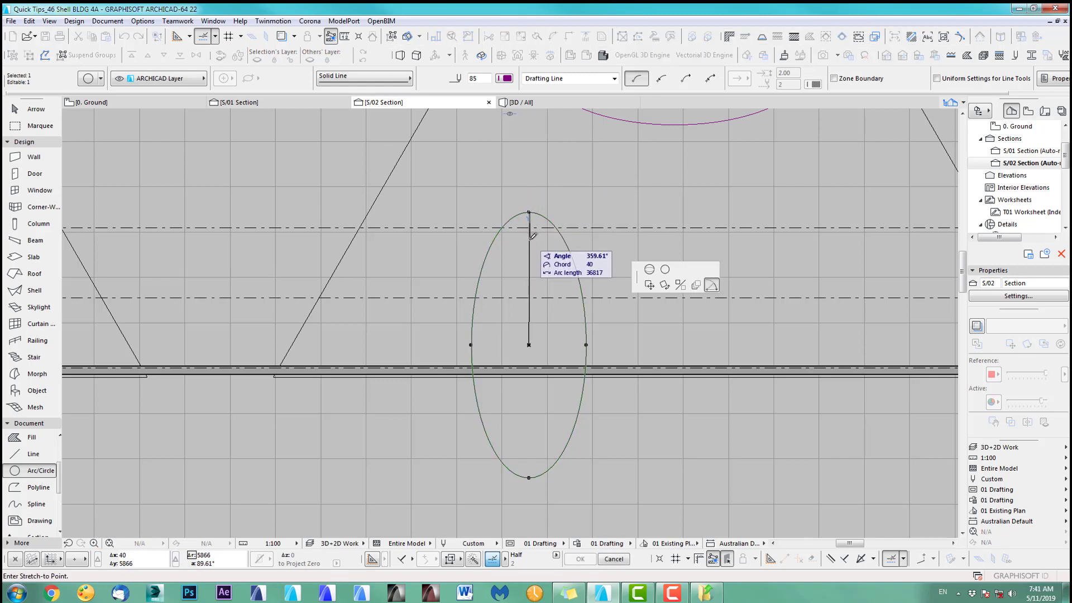
left_click(530, 239)
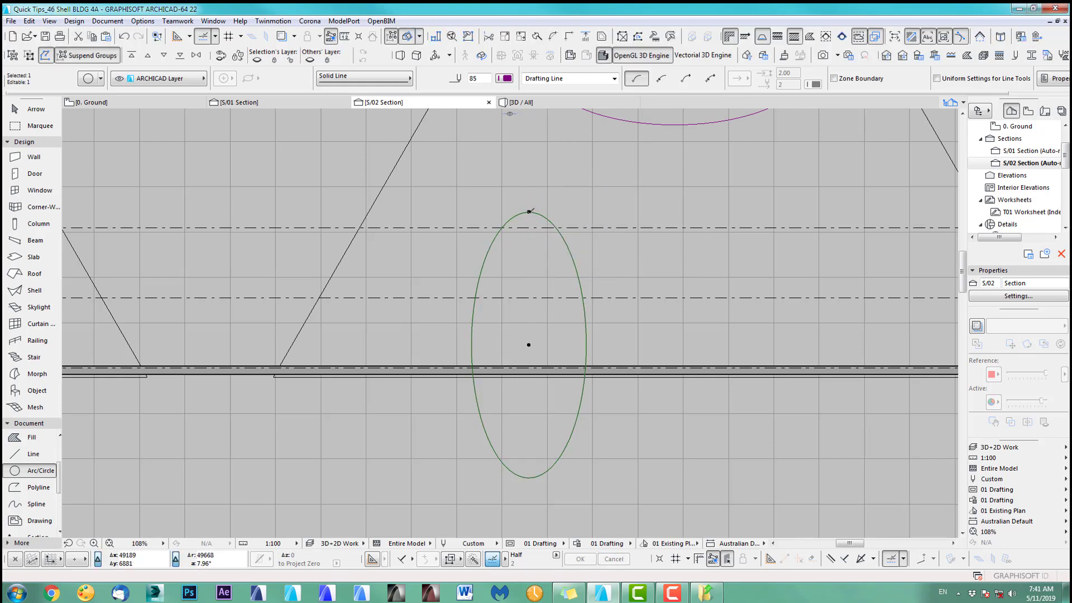
key("ctrl+z")
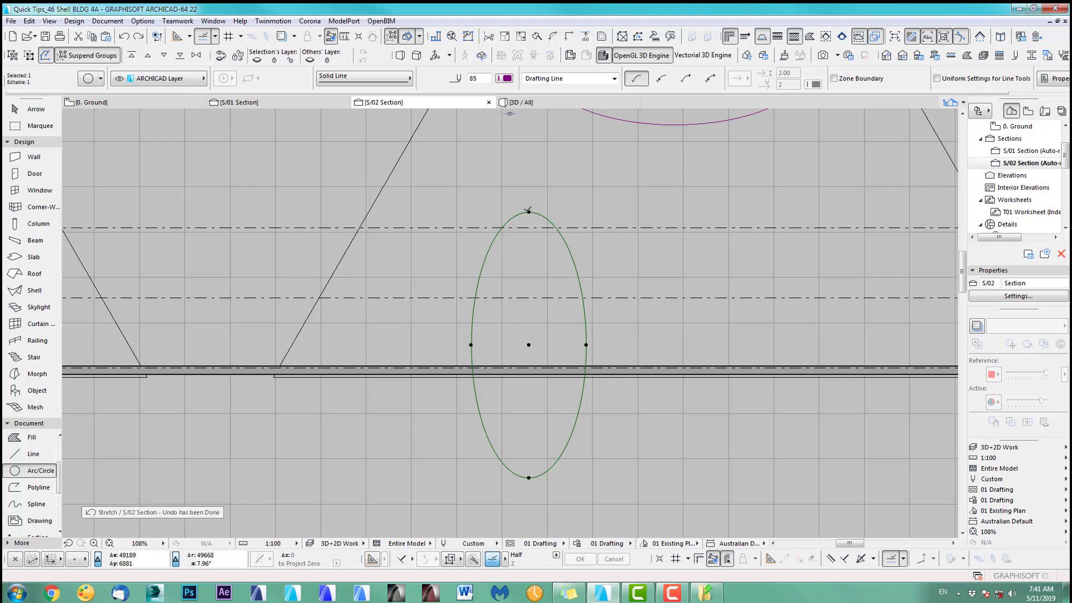
Shorten the upright ellipse to a half-height of about 4.8 m and move its centre down onto the ground line.
left_click(528, 212)
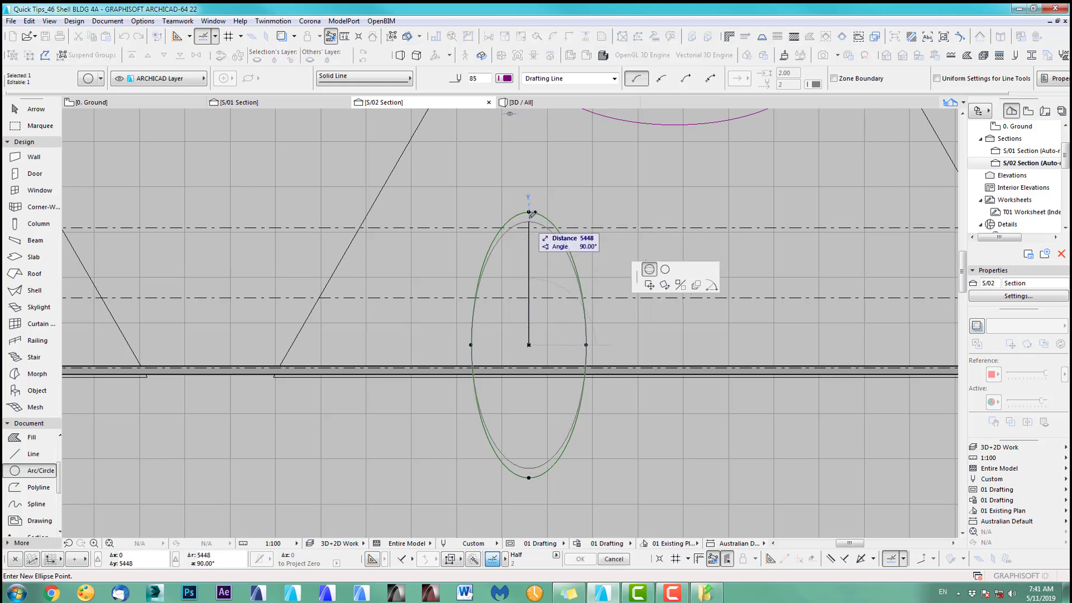
left_click(529, 234)
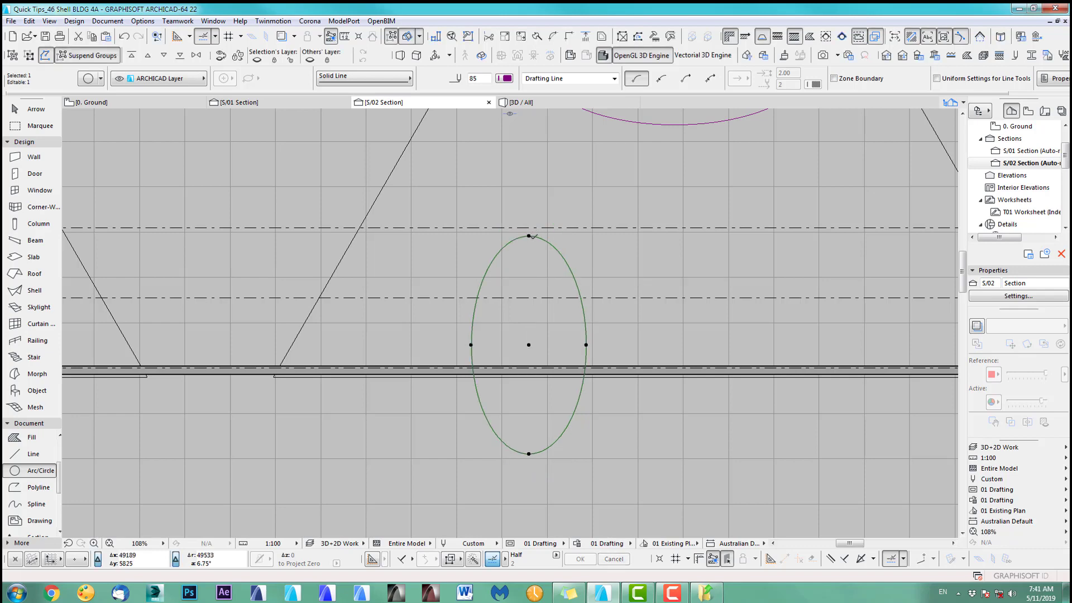
scroll(630, 422, "down", 2)
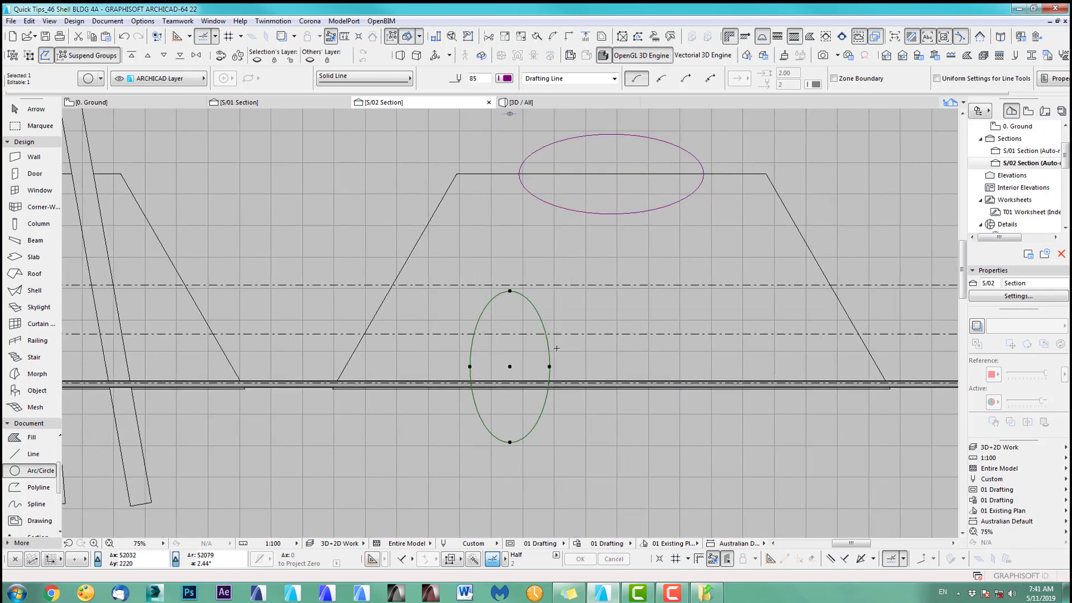
key("ctrl+d")
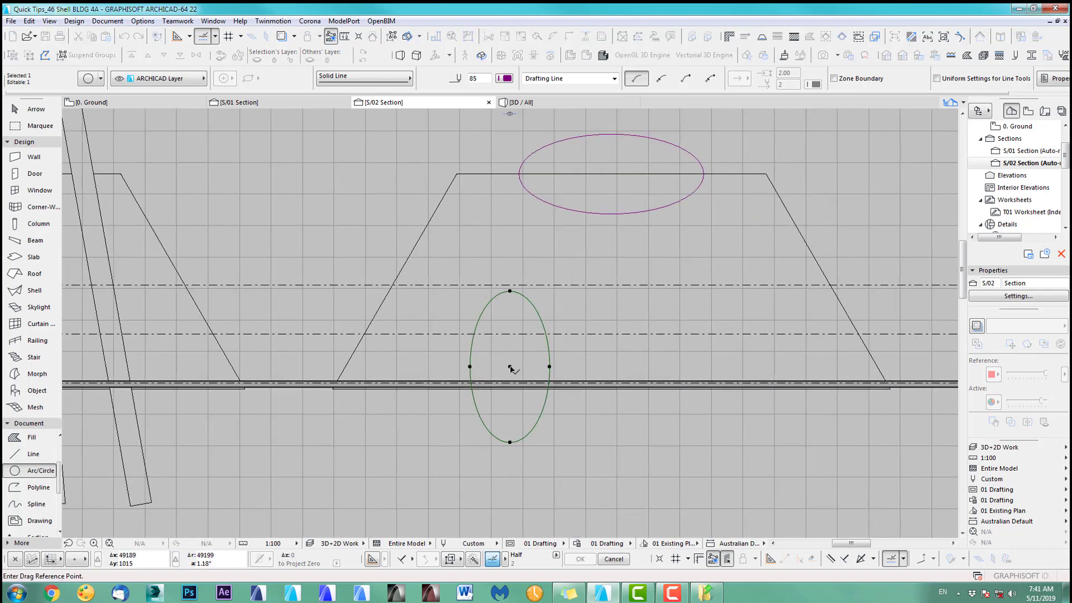
left_click(510, 367)
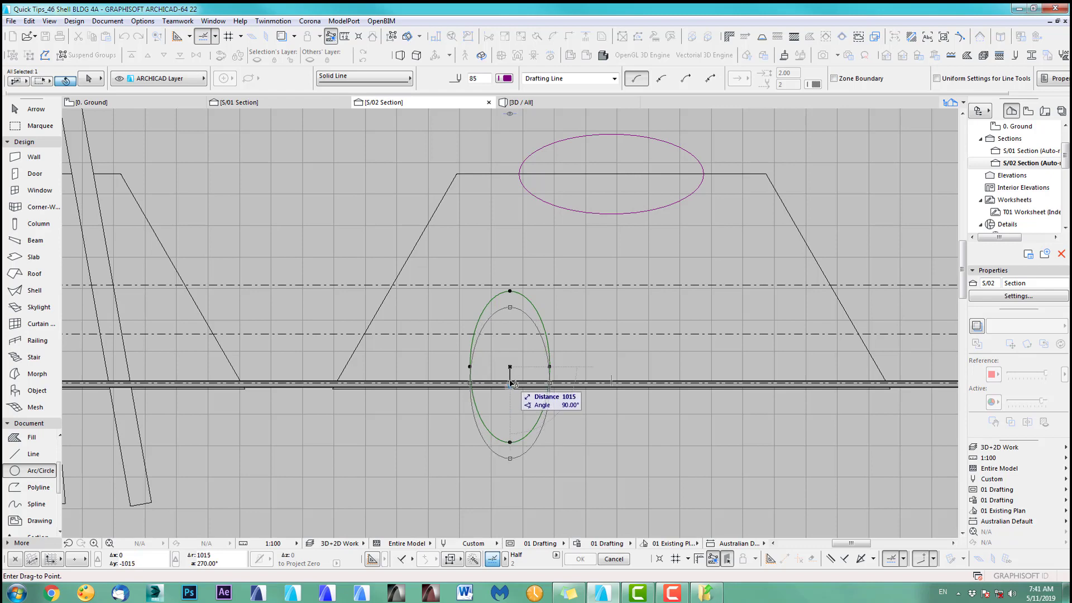
scroll(512, 383, "up", 5)
left_click(510, 383)
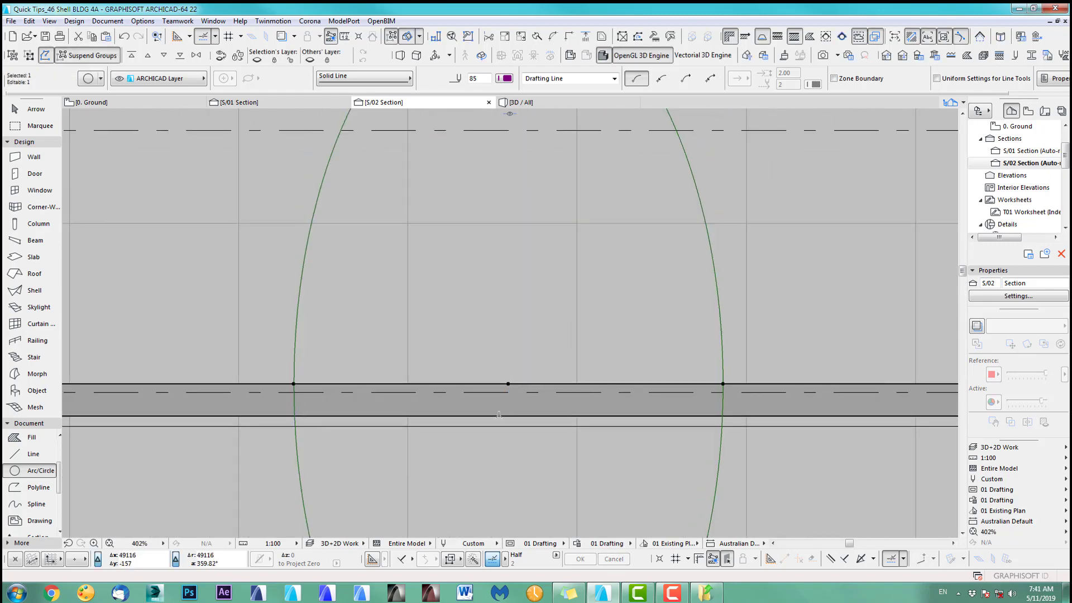
Stretch the upright ellipse taller about its centre on the ground line.
scroll(519, 263, "down", 3)
left_click(501, 241)
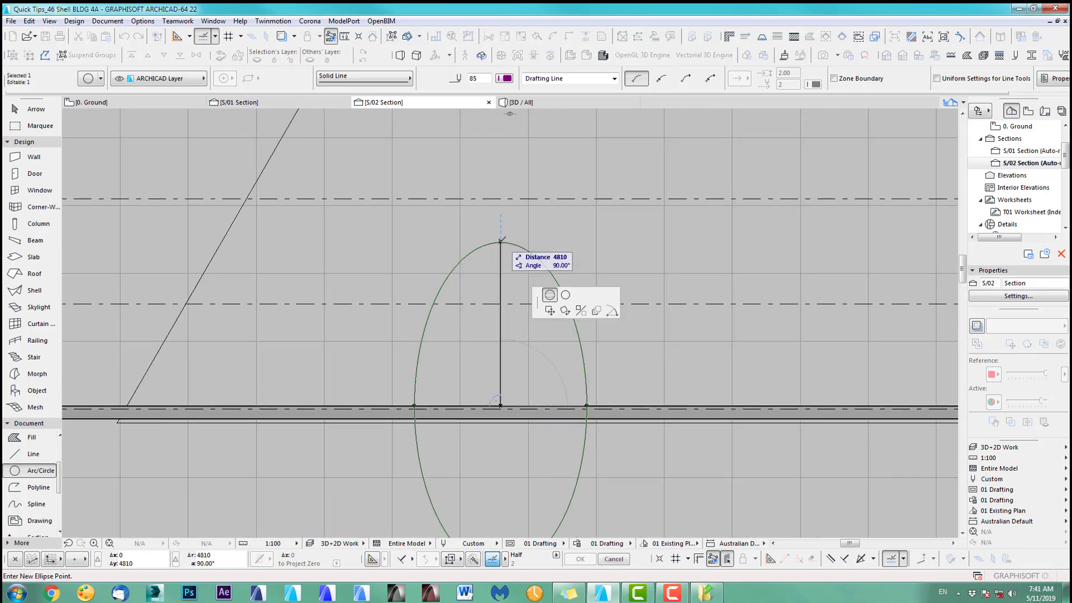
left_click(500, 215)
scroll(512, 376, "down", 5)
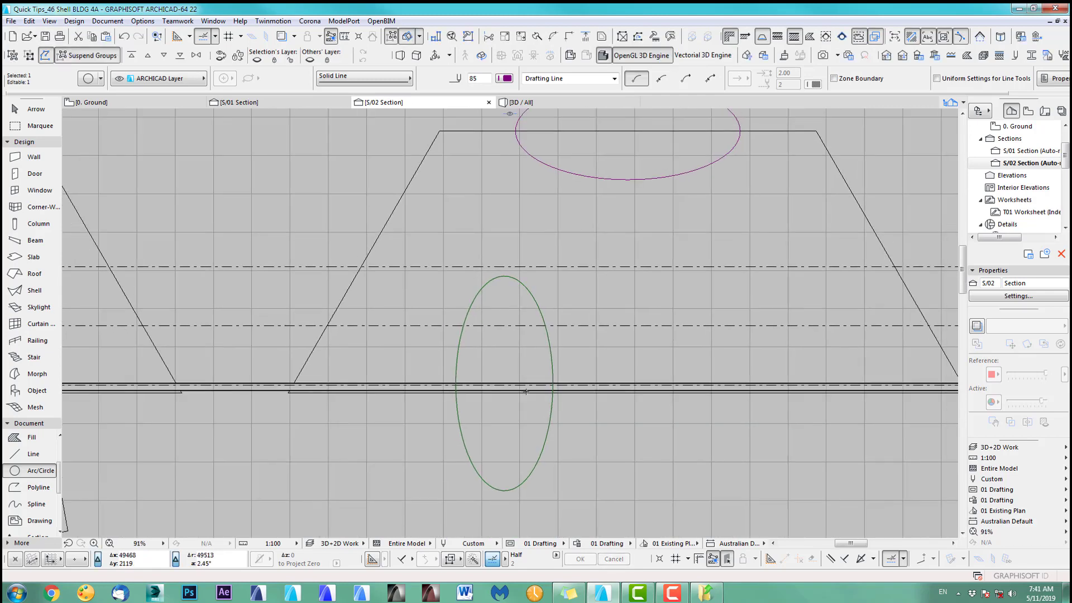
Align the upright ellipse with the centre of the top ellipse, then move it straight down so its centre sits on the ground line.
key("ctrl+d")
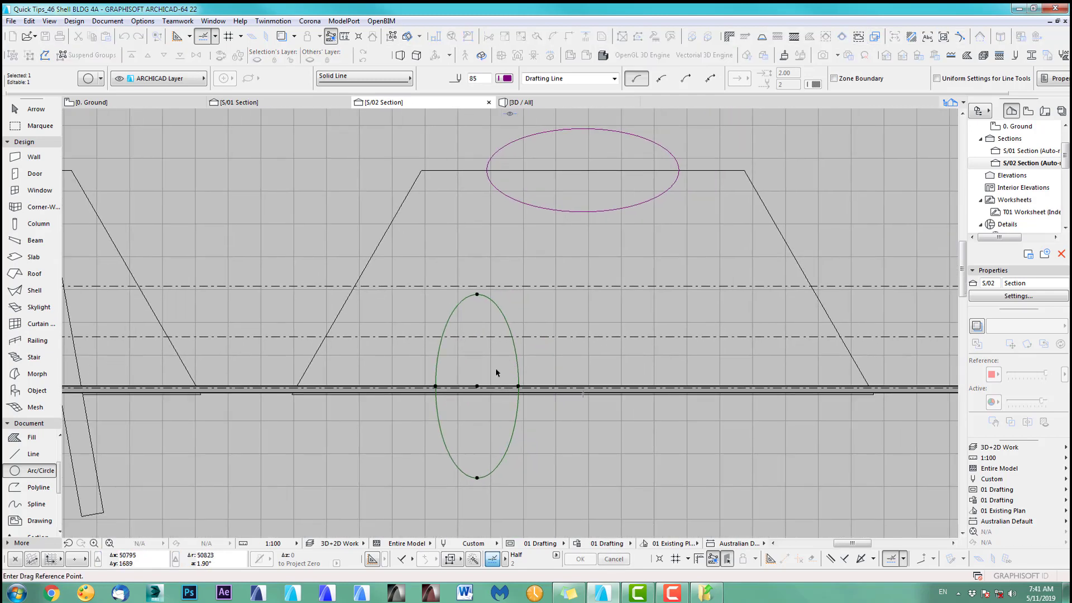
left_click(478, 387)
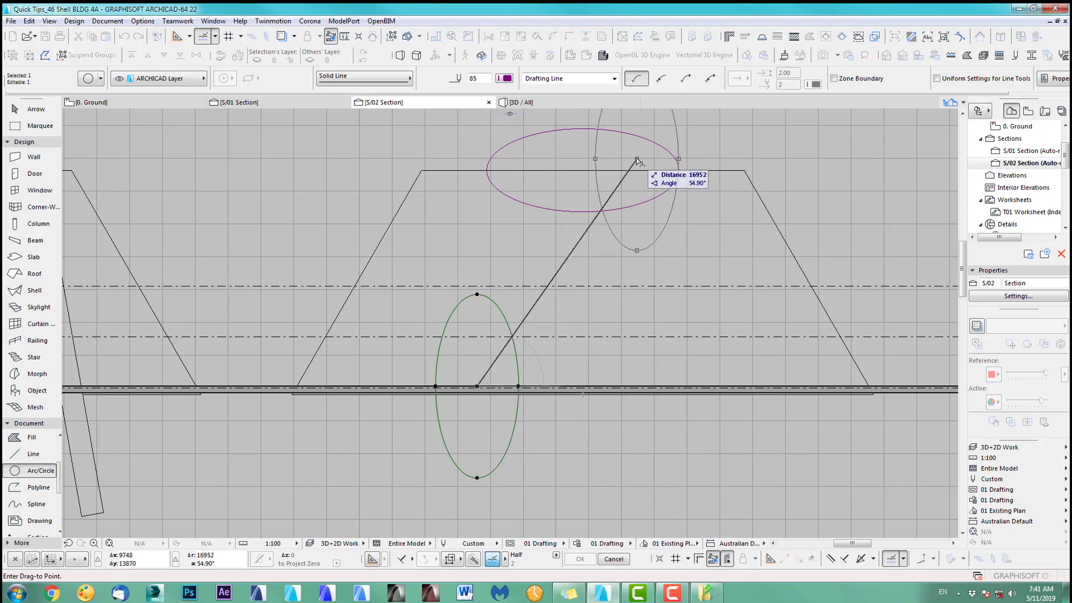
left_click(583, 170)
key("ctrl+d")
left_click(583, 171)
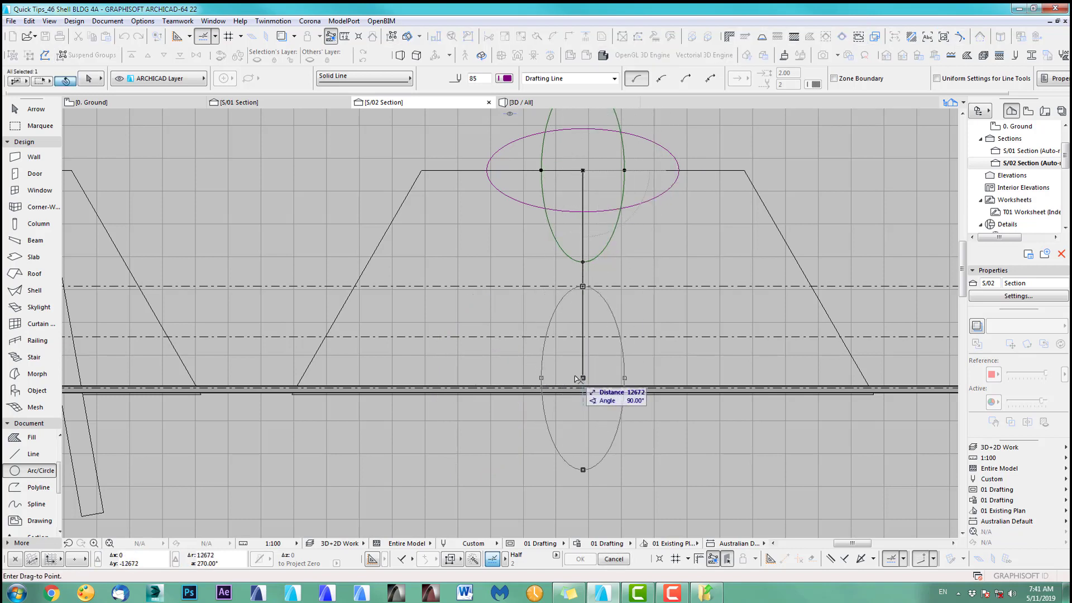
scroll(583, 385, "up", 5)
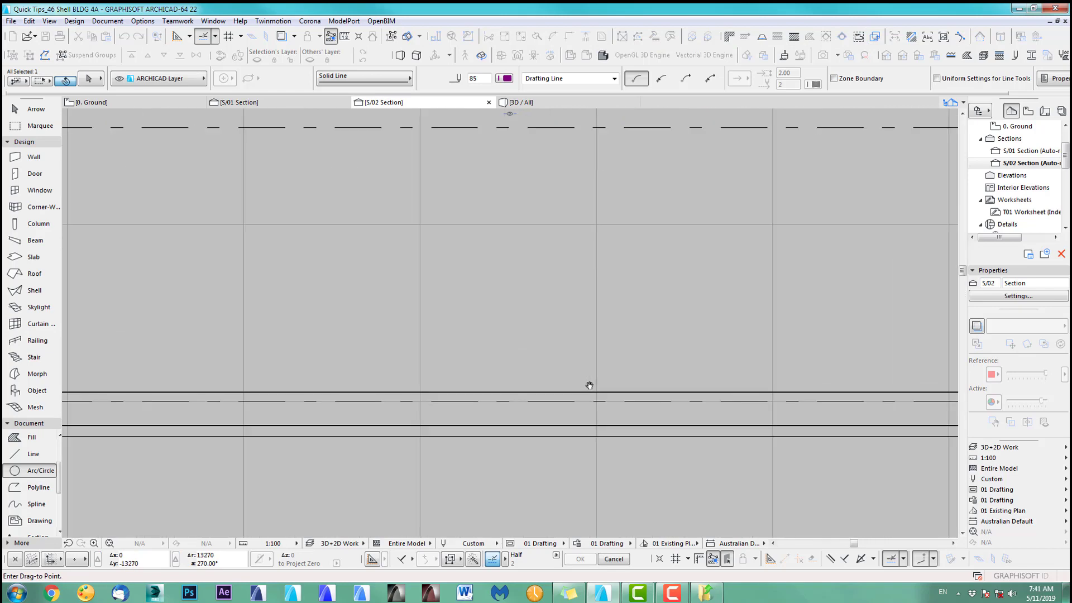
left_click(565, 393)
scroll(581, 396, "down", 5)
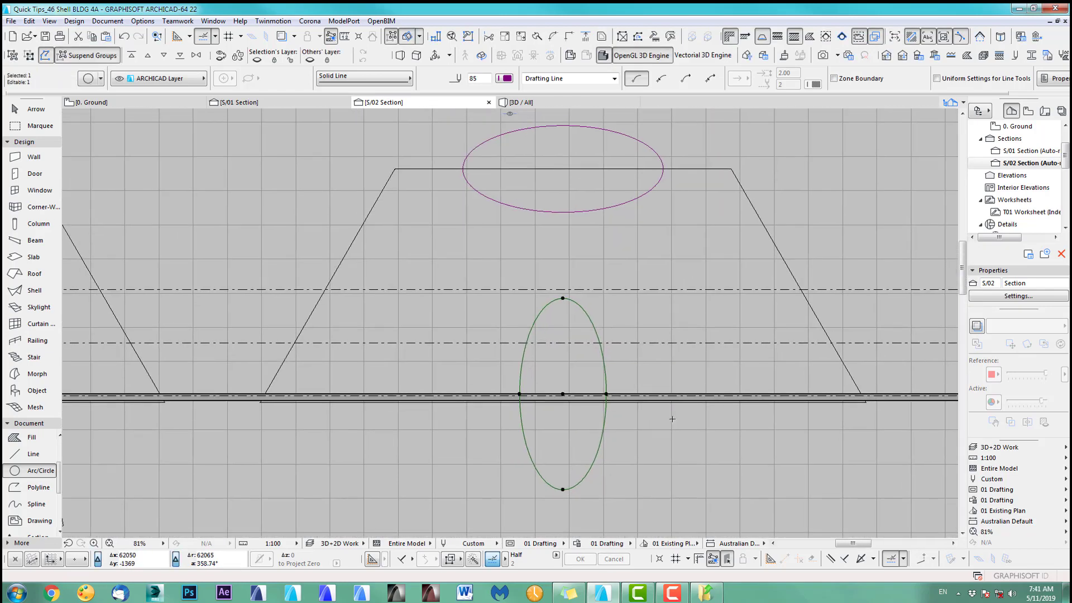
Place a copy of the upright ellipse about 8.6 m to its left along the ground line.
key("ctrl+d")
left_click(563, 394)
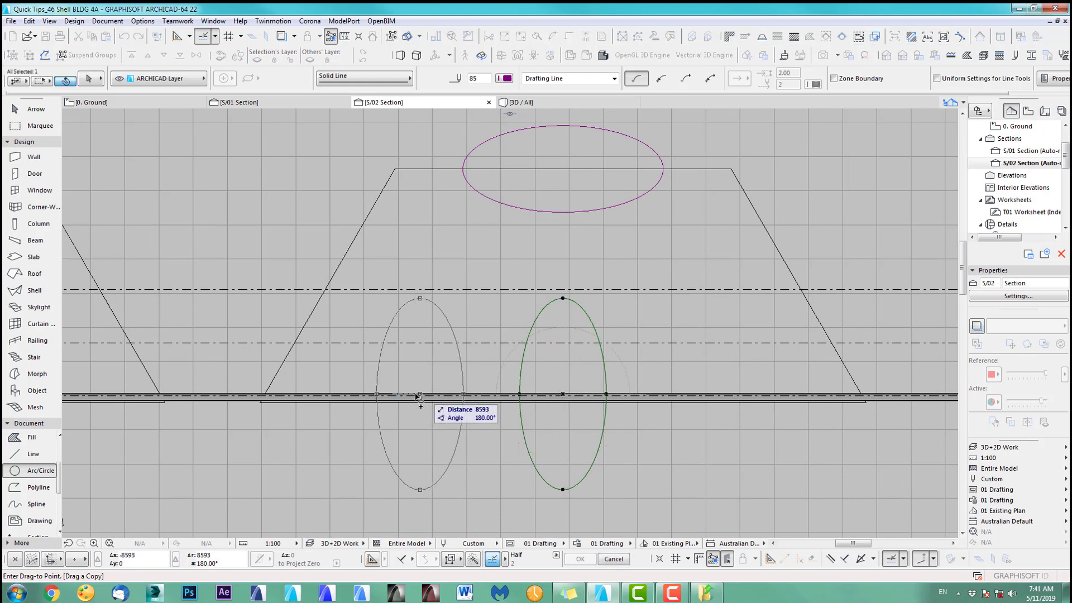
left_click(420, 395)
key("Escape")
Copy the middle ellipse to its right, using the spacing between the left and middle ellipses as the distance.
left_click(605, 412, "shift")
key("ctrl+alt+d")
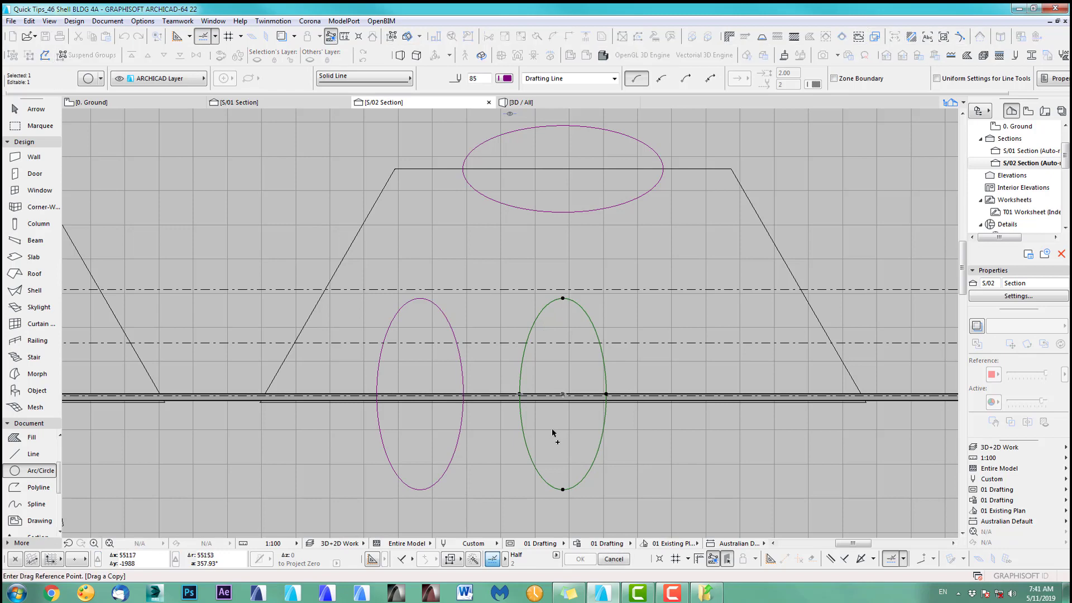
left_click(420, 490)
left_click(563, 490)
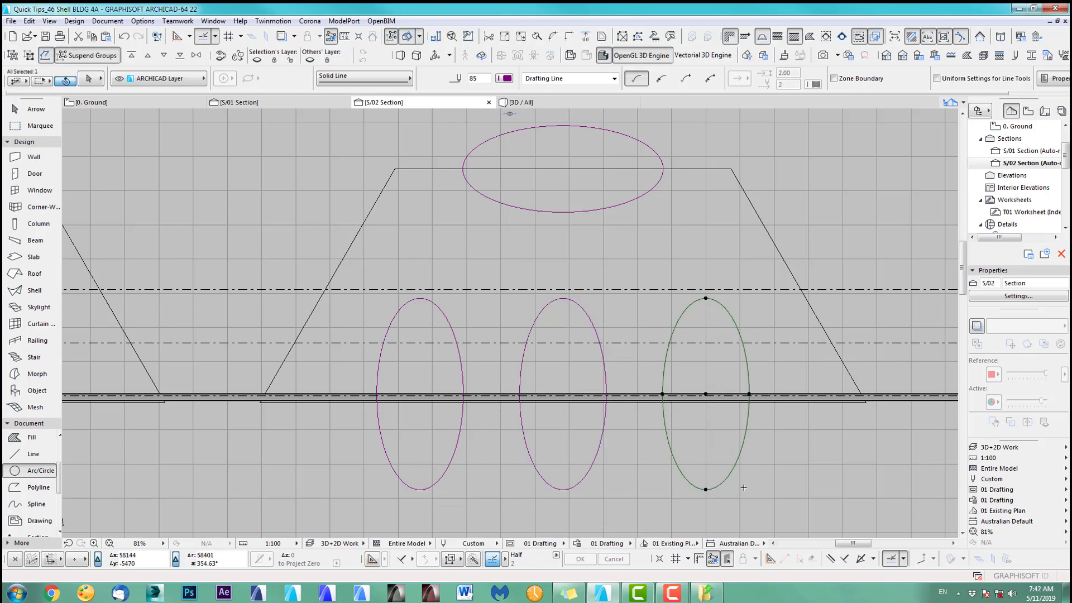
key("Escape")
Create a hole in the neighbouring shell from the horizontal ellipse on its top edge.
scroll(614, 446, "down", 4)
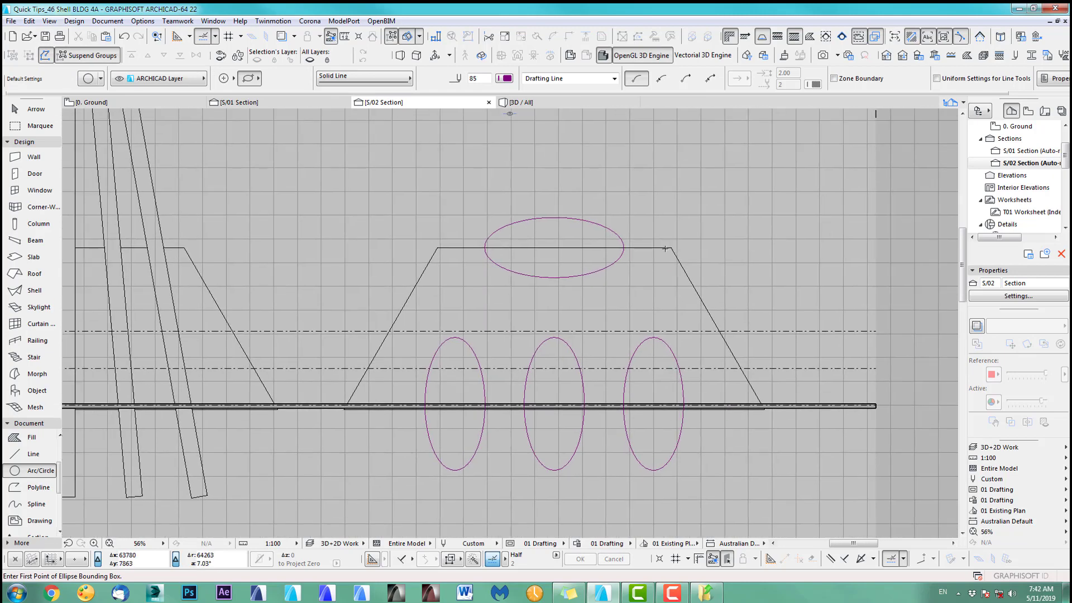
left_click(658, 268, "shift")
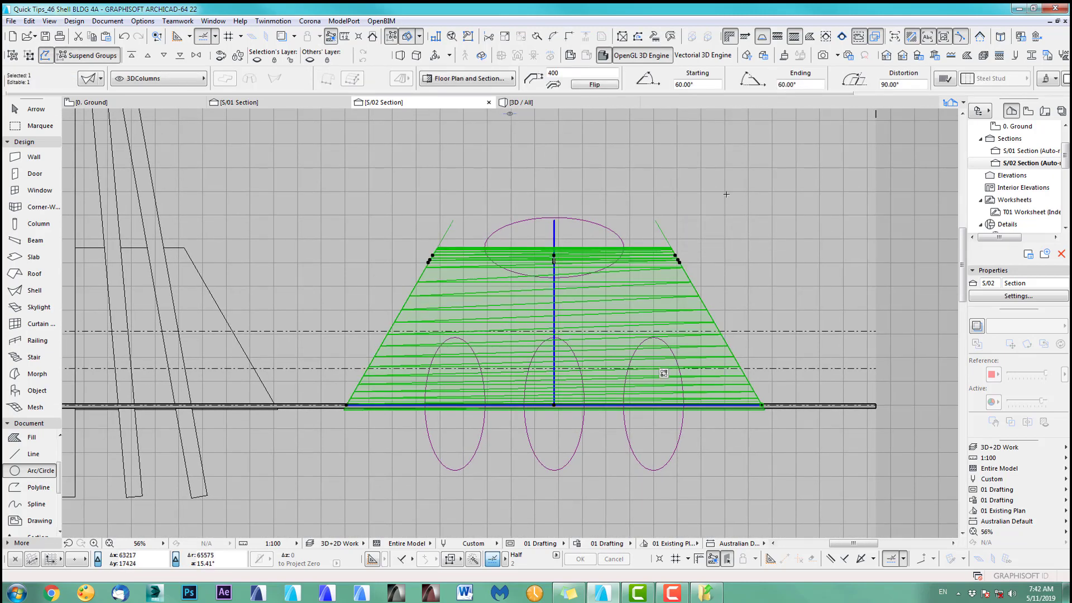
right_click(771, 200)
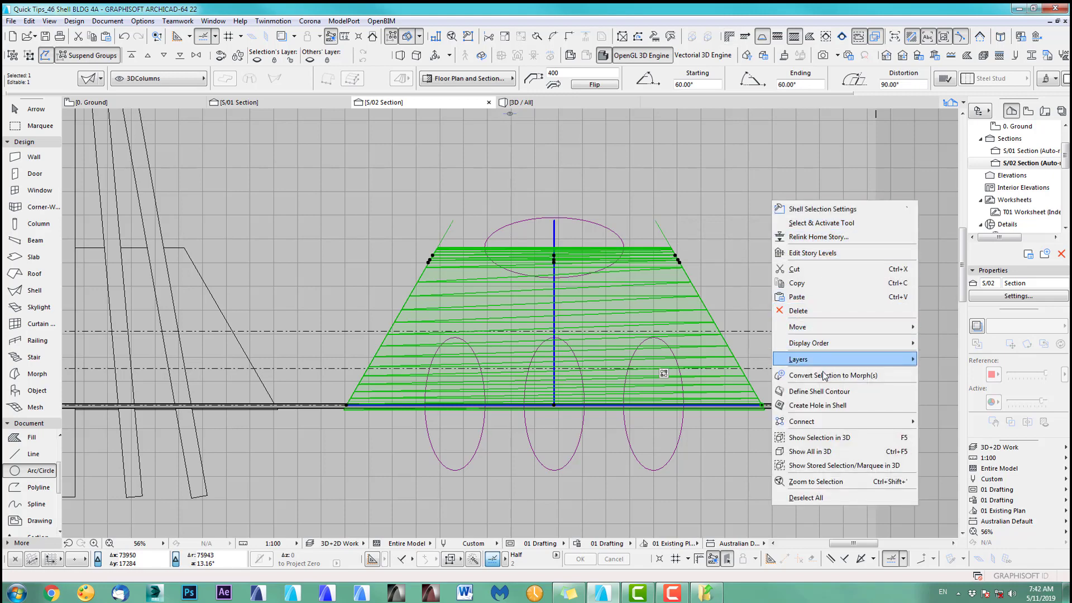
left_click(816, 406)
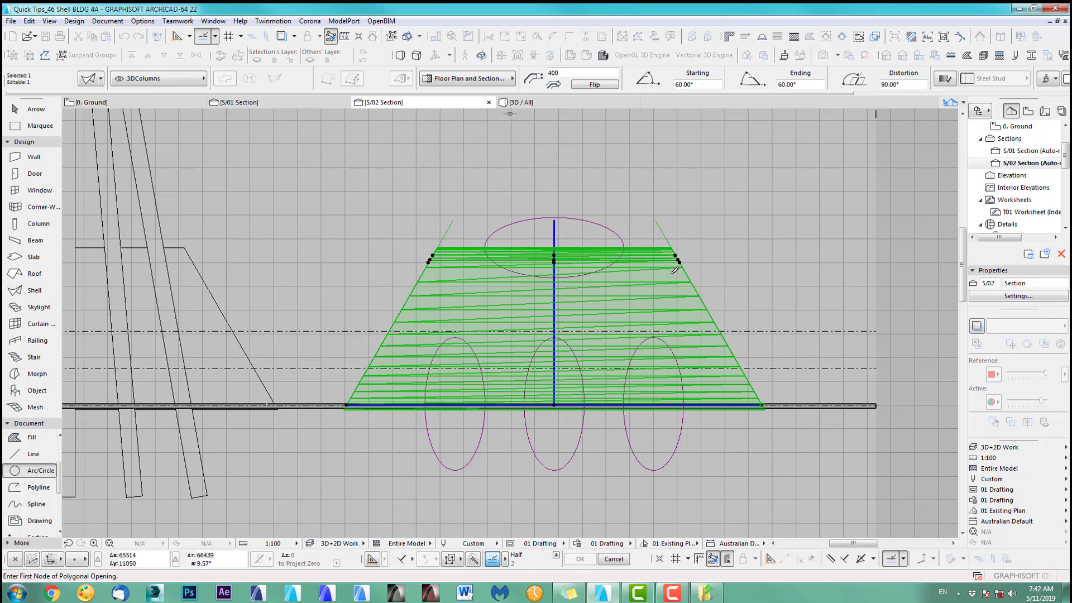
left_click(626, 238)
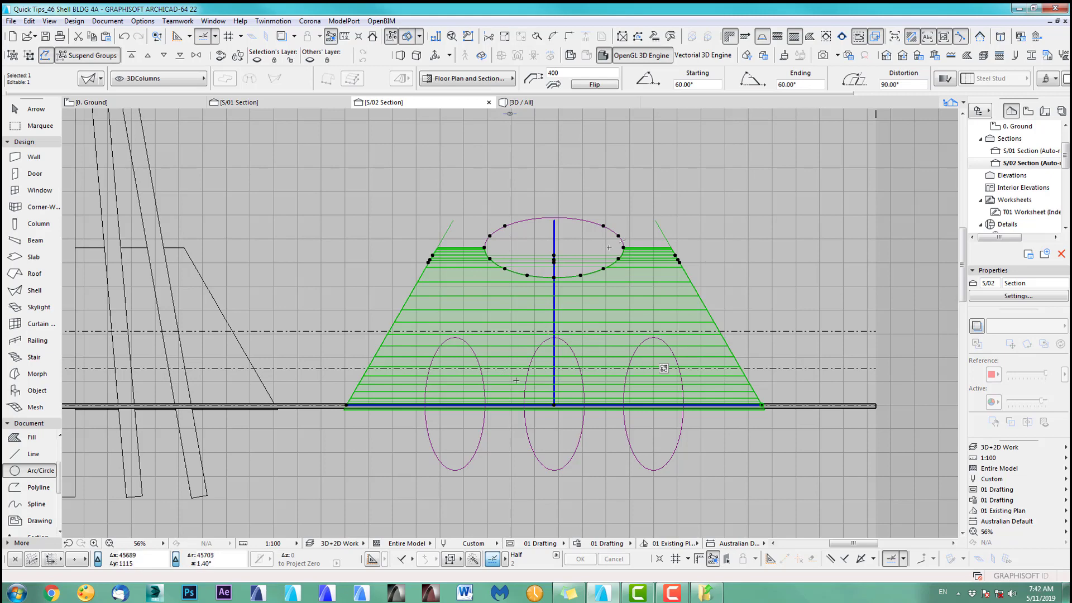
Create three arched holes in the shell from the right, middle and left upright ellipses, and deselect the shell.
right_click(776, 249)
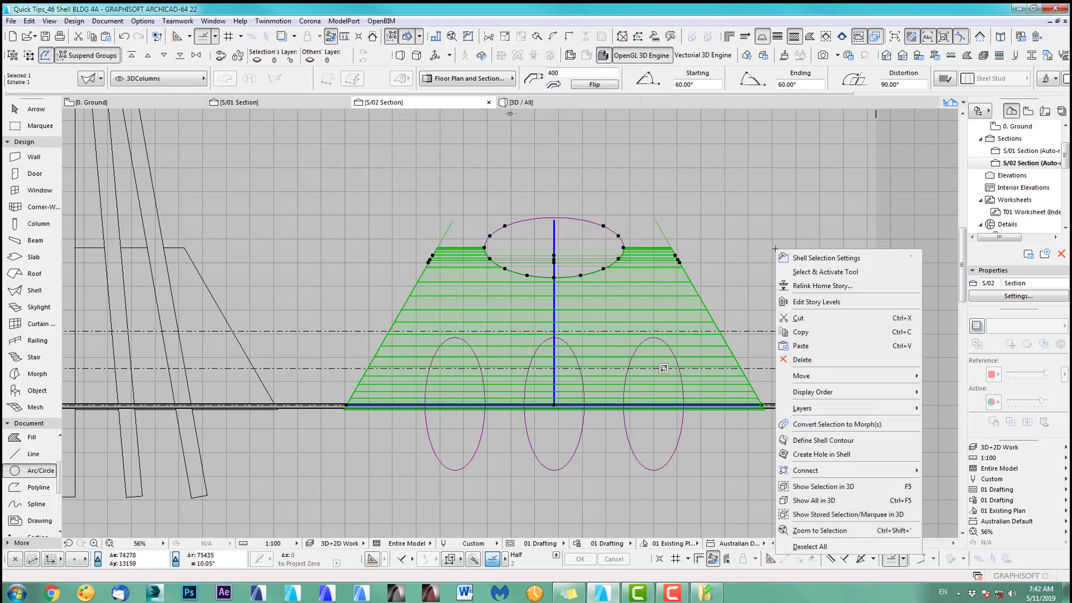
left_click(793, 454)
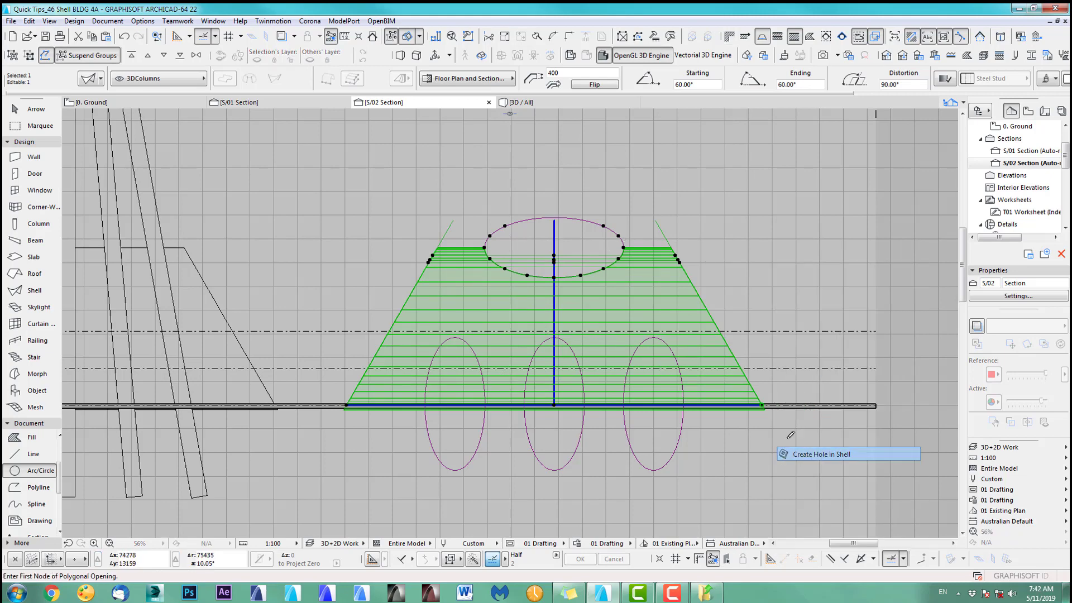
left_click(682, 423)
right_click(749, 413)
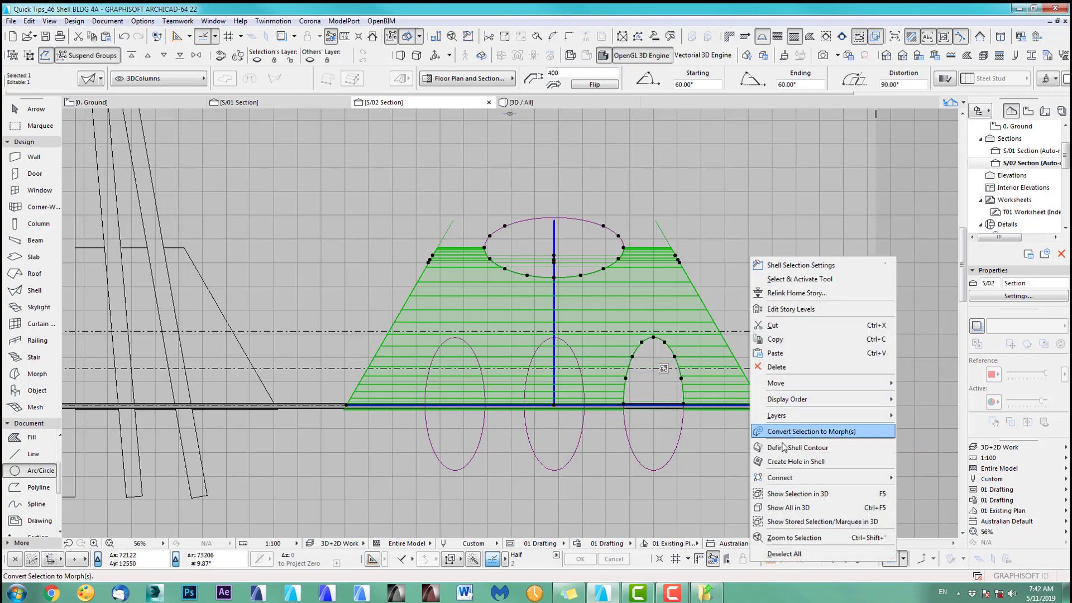
left_click(787, 461)
right_click(582, 426)
left_click(567, 441)
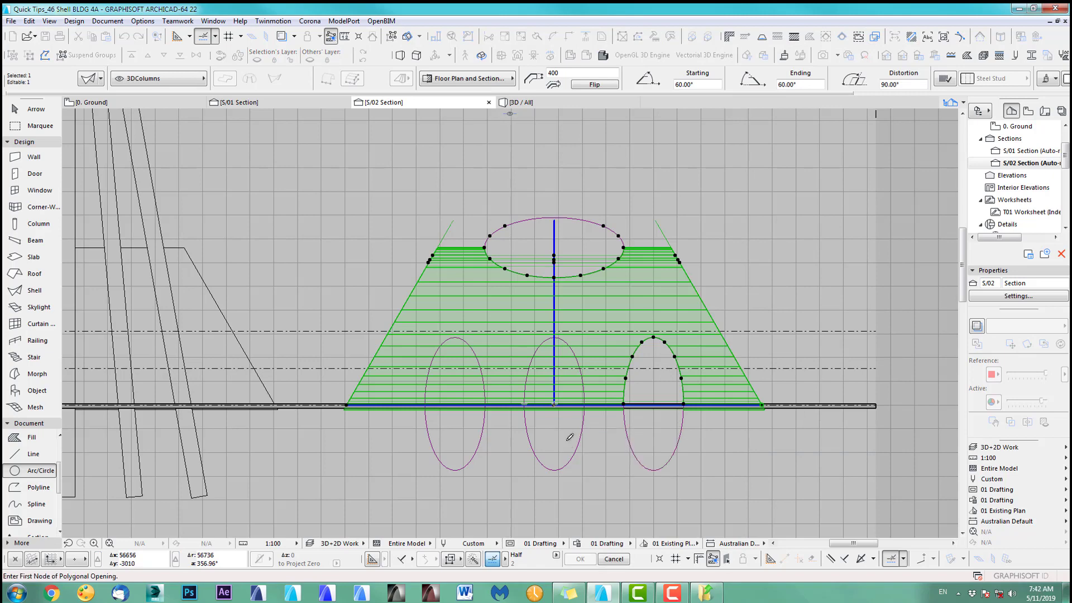
left_click(577, 452)
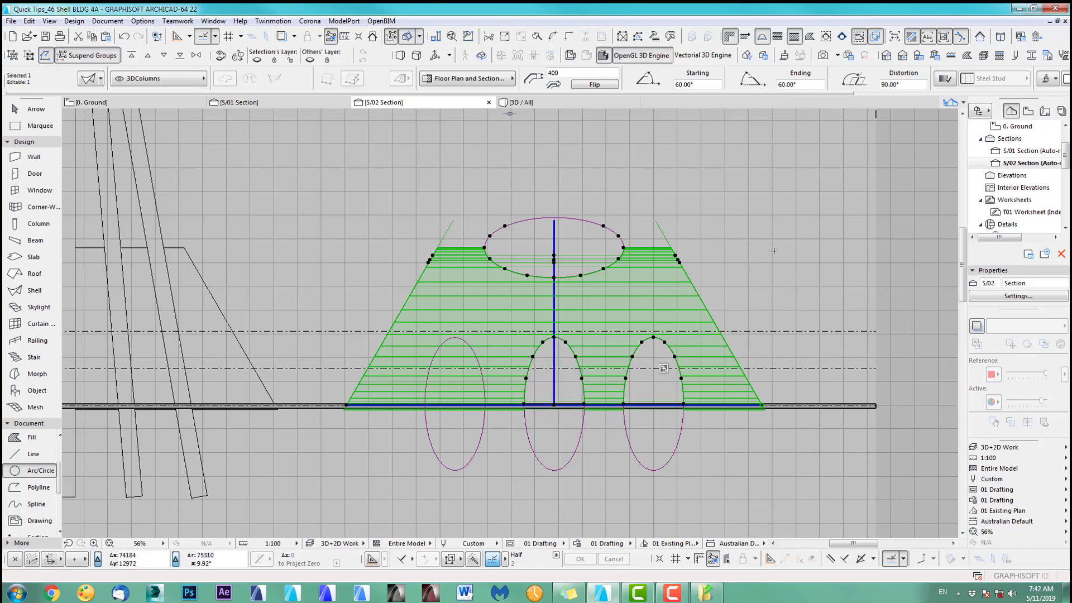
right_click(774, 380)
left_click(817, 463)
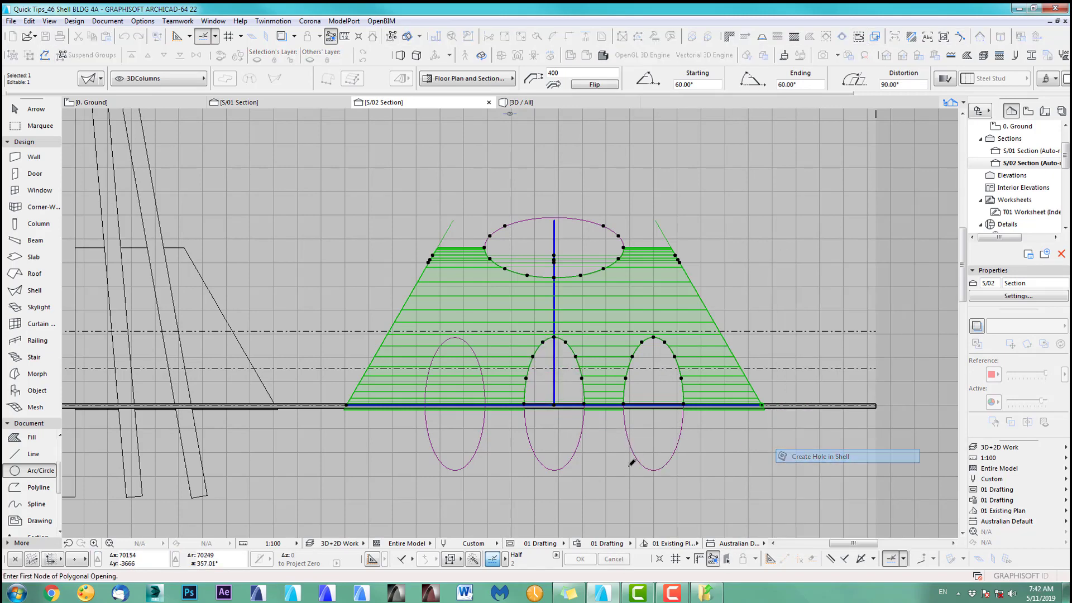
left_click(478, 453)
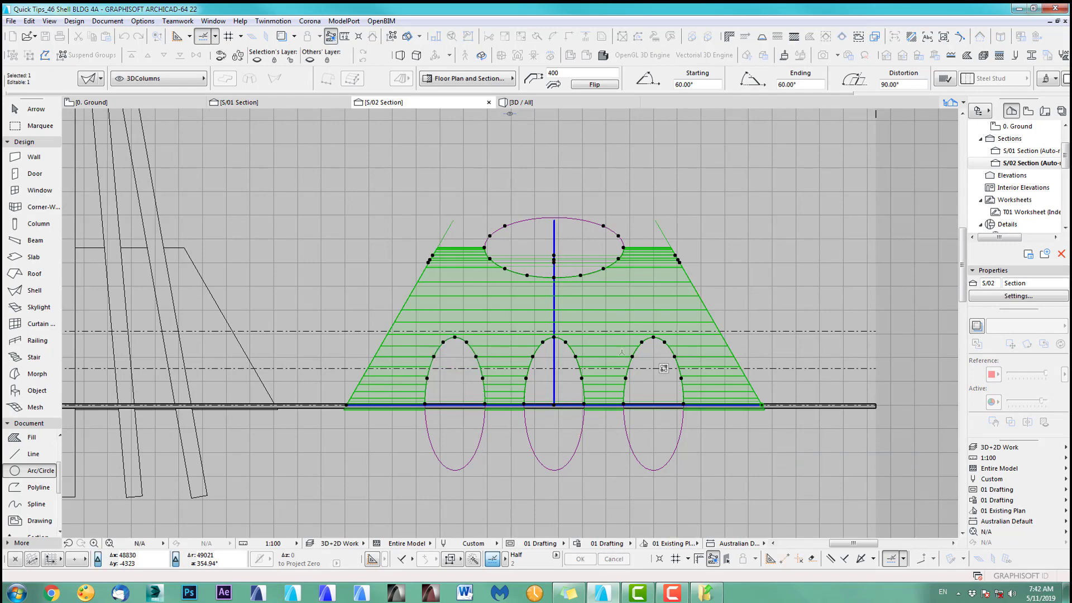
key("Escape")
Examine the elliptical openings in the neighbouring shell from several angles in the 3D view.
key("F3")
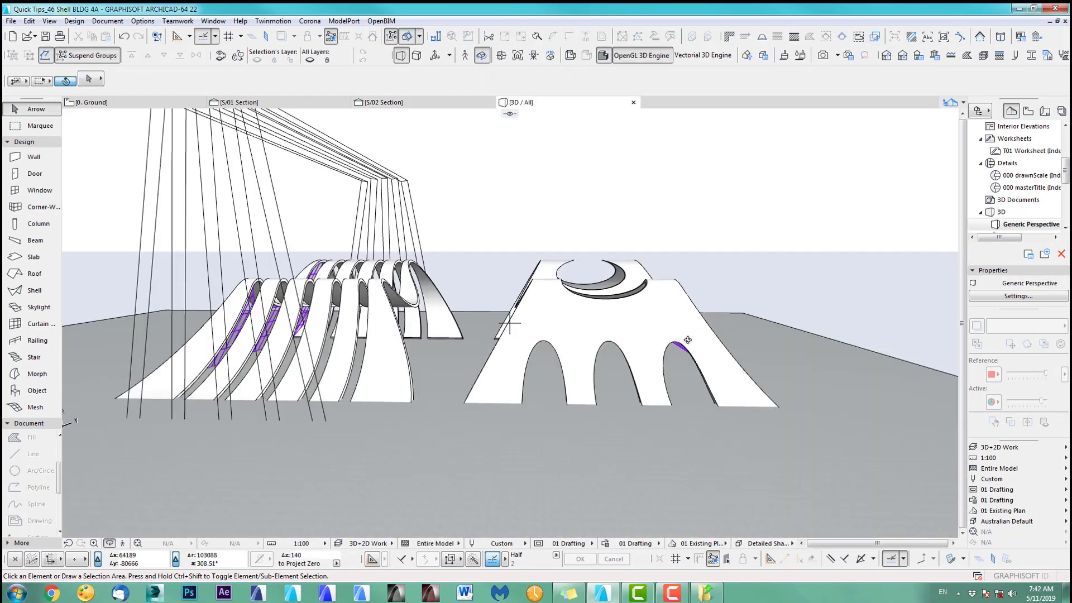
middle_click_drag(492, 356, 716, 418, "shift")
left_click_drag(716, 418, 632, 347)
left_click_drag(576, 378, 390, 361)
Return to the Ground floor plan and show both shell buildings in full.
key("F2")
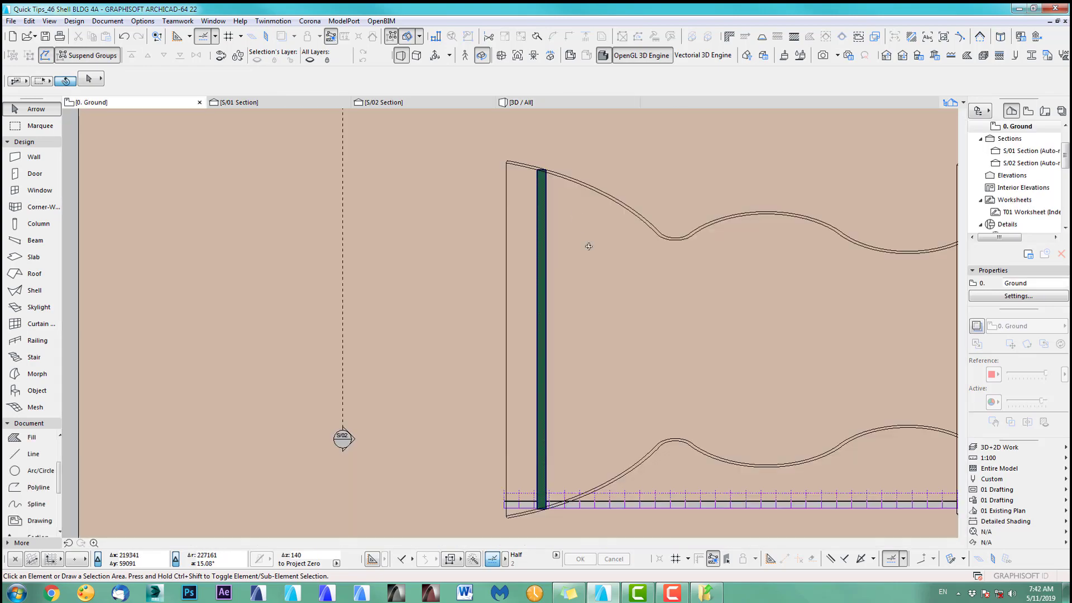
scroll(639, 368, "down", 4)
middle_click_drag(639, 369, 505, 306)
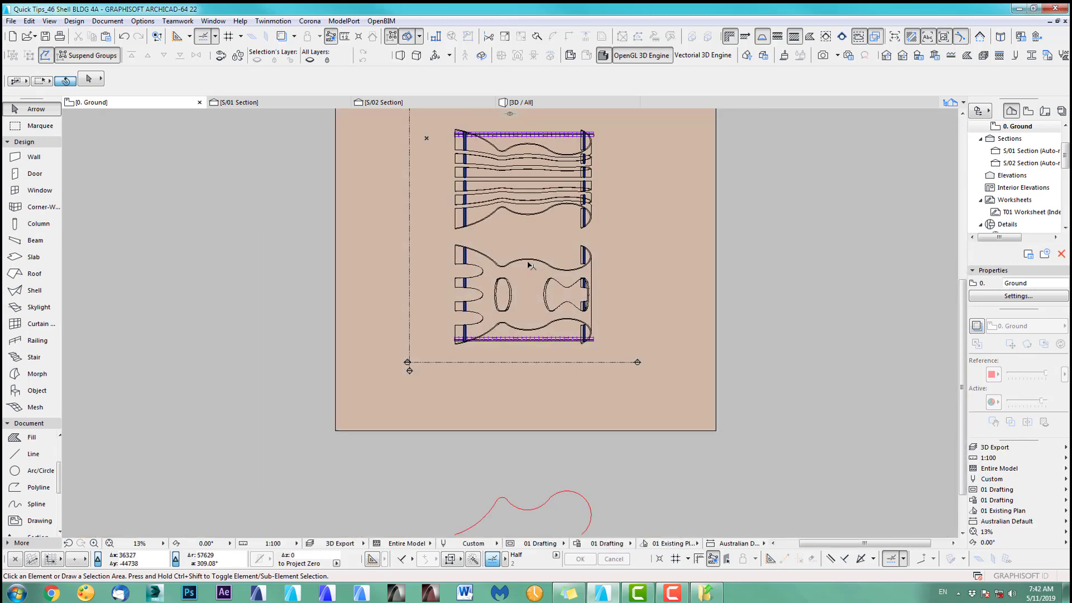
Place a copy of the shell with elliptical openings 110362 mm straight below the original in plan, outside the site slab.
left_click(490, 259)
scroll(543, 310, "down", 1)
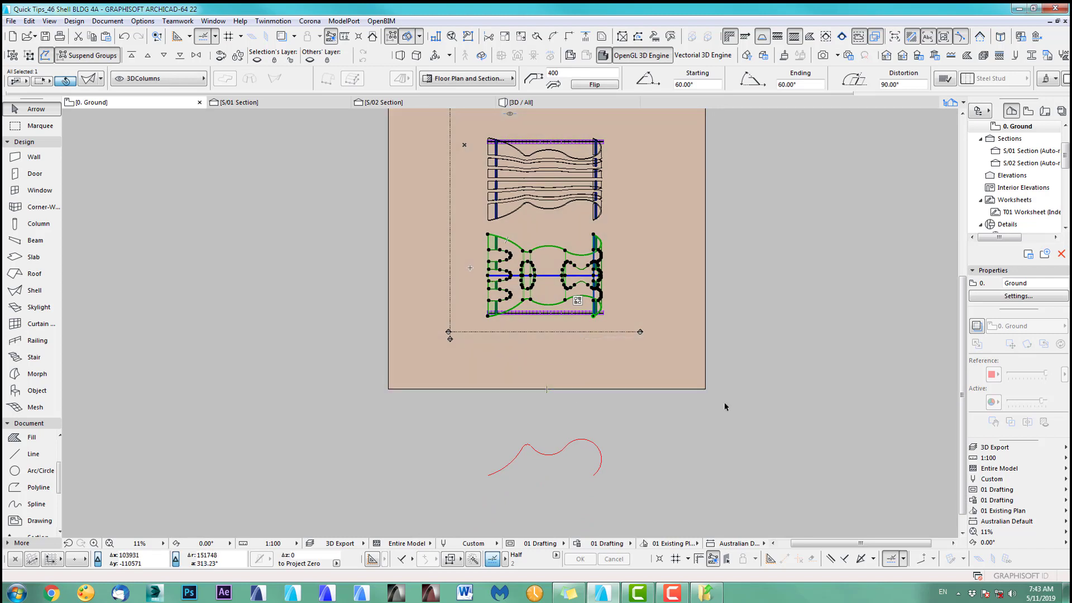
key("ctrl+alt+d")
left_click(556, 281)
scroll(553, 336, "down", 3)
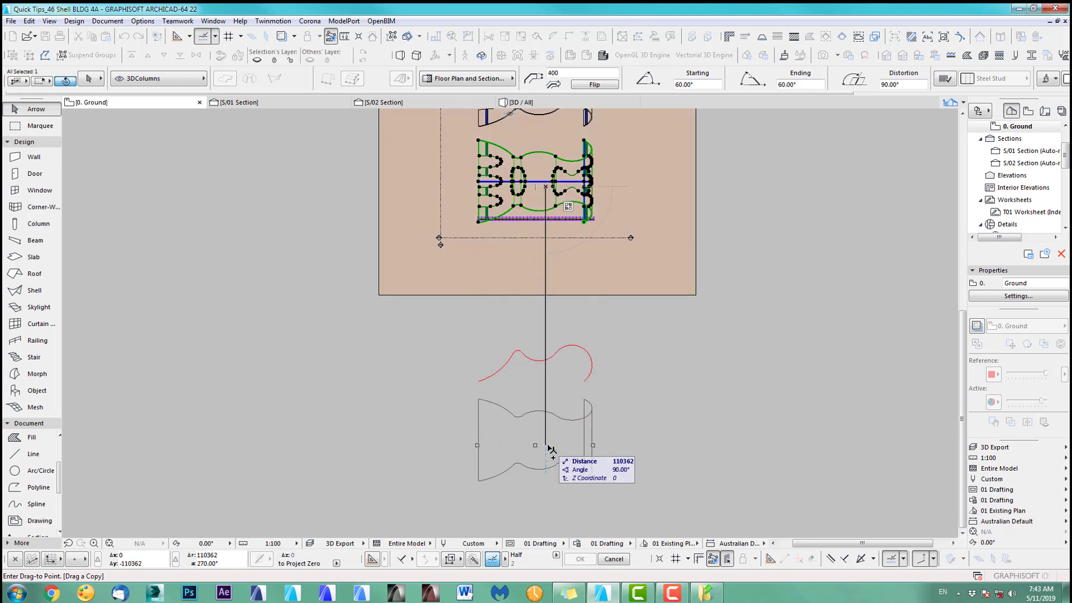
left_click(552, 449)
left_click(636, 427)
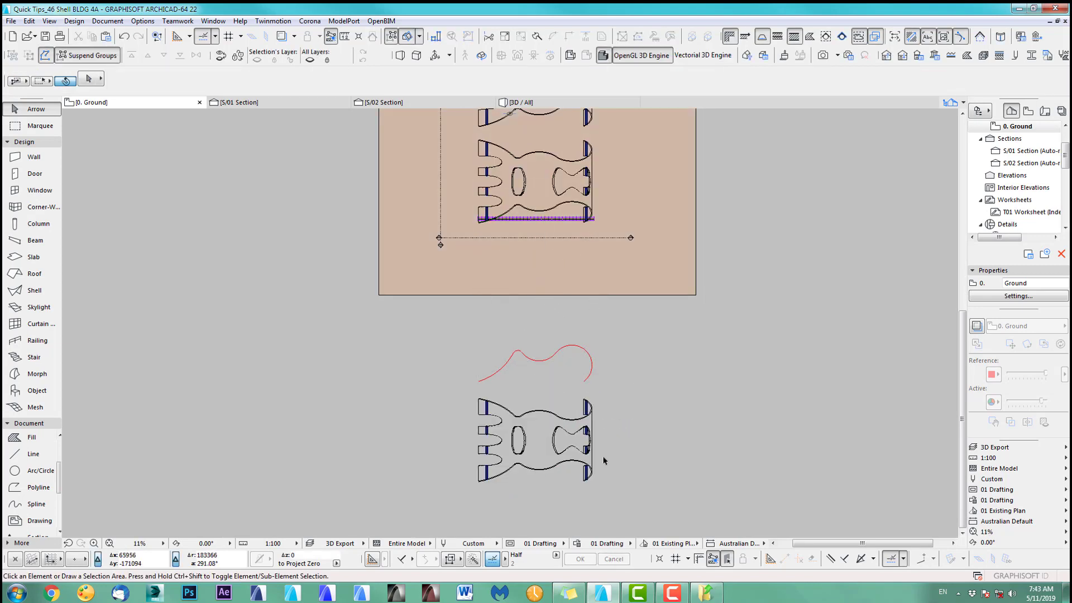
Show only the copied shell in the 3D view.
left_click(560, 417)
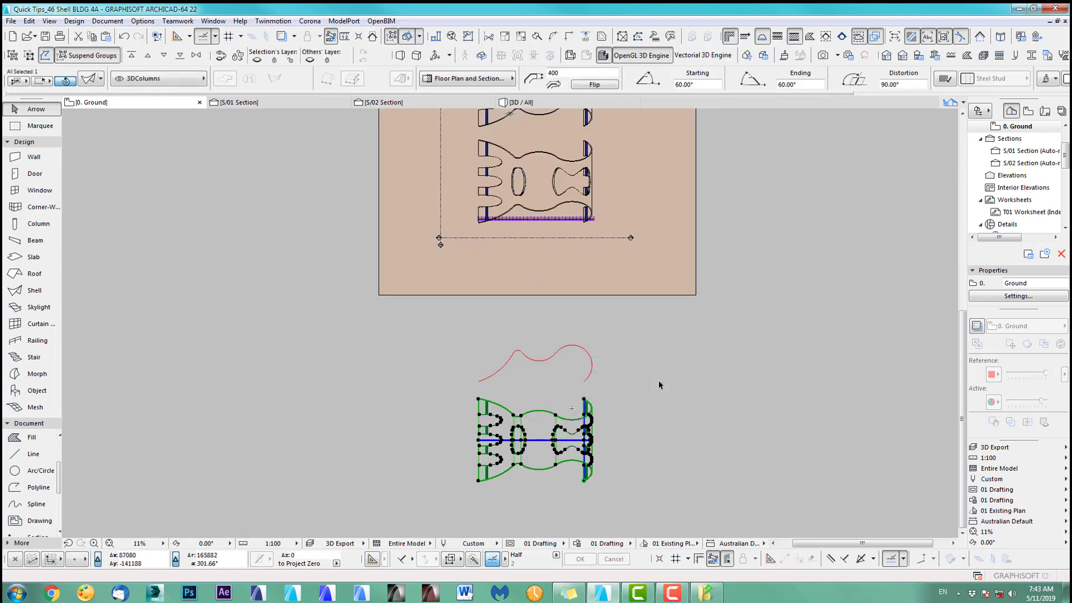
key("F5")
scroll(564, 325, "up", 1)
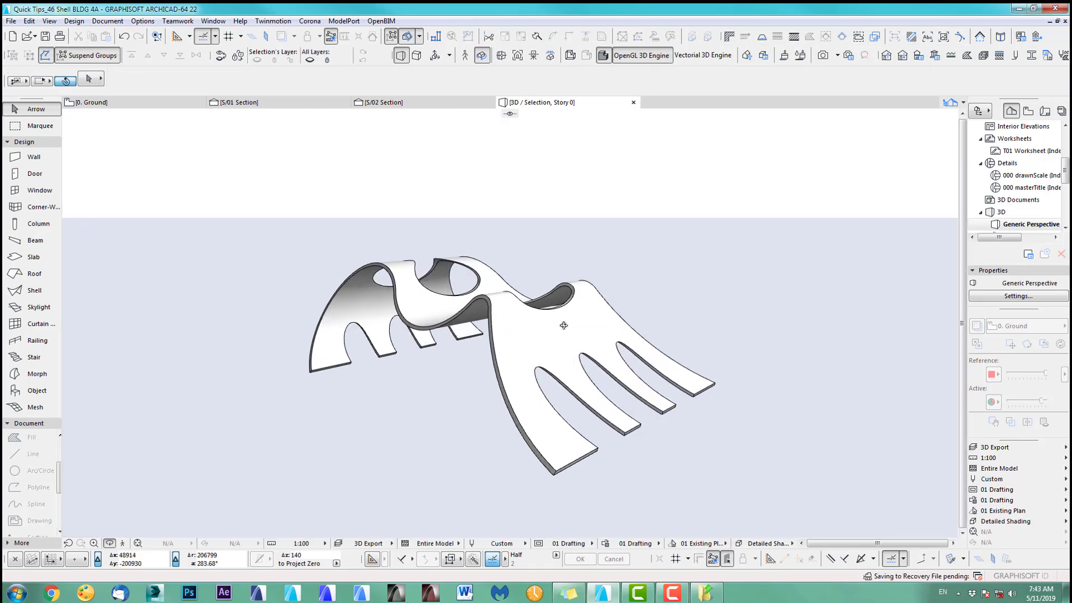
left_click(40, 126)
left_click(40, 107)
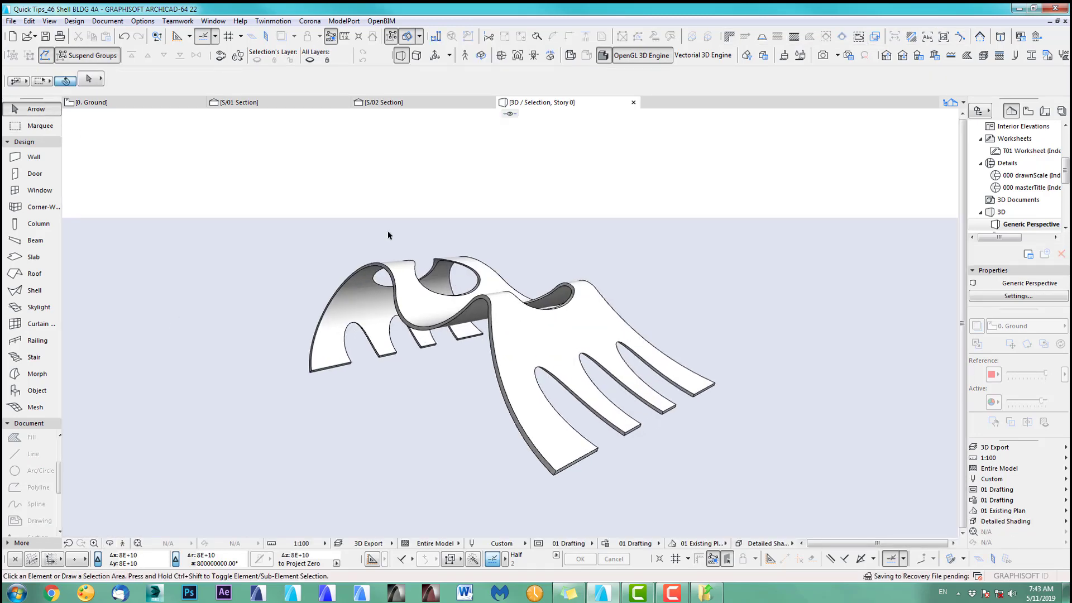
Delete the arched ground-level holes from the copied shell.
left_click(599, 450)
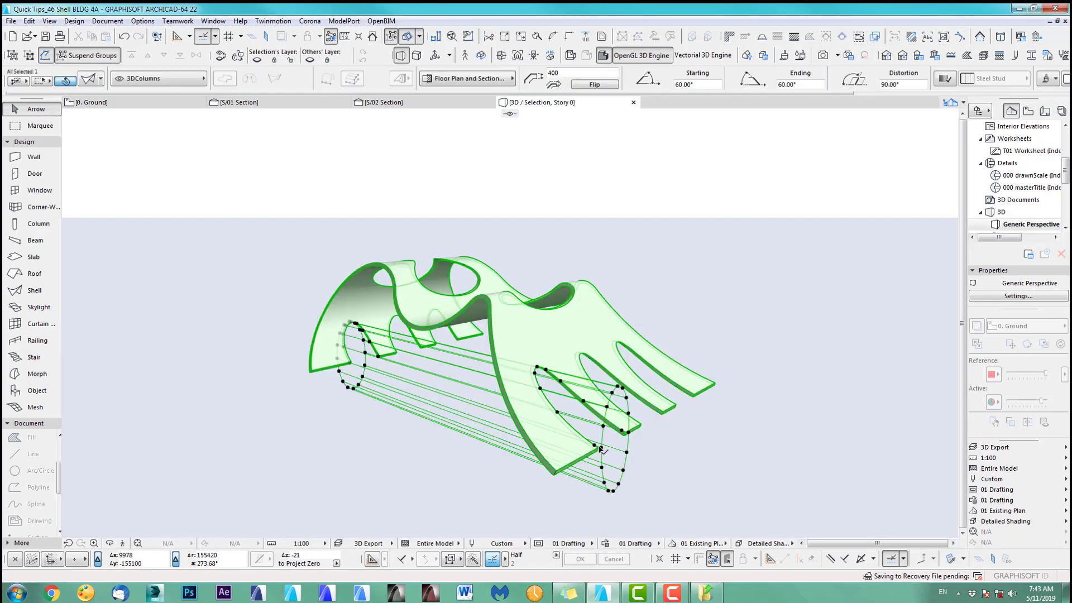
left_click(718, 448)
key("Delete")
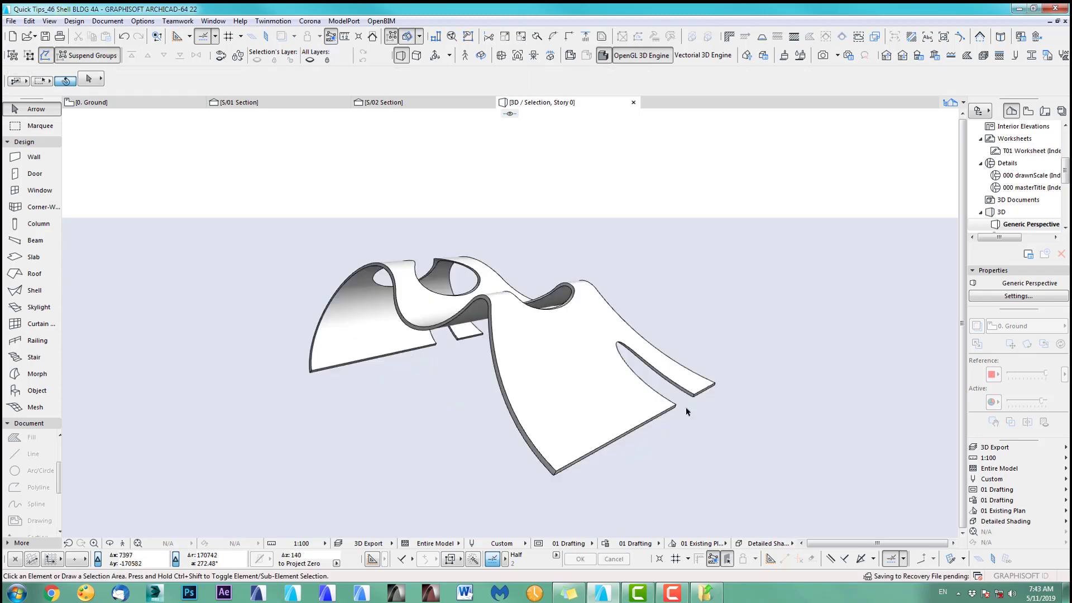
left_click(678, 406)
key("Delete")
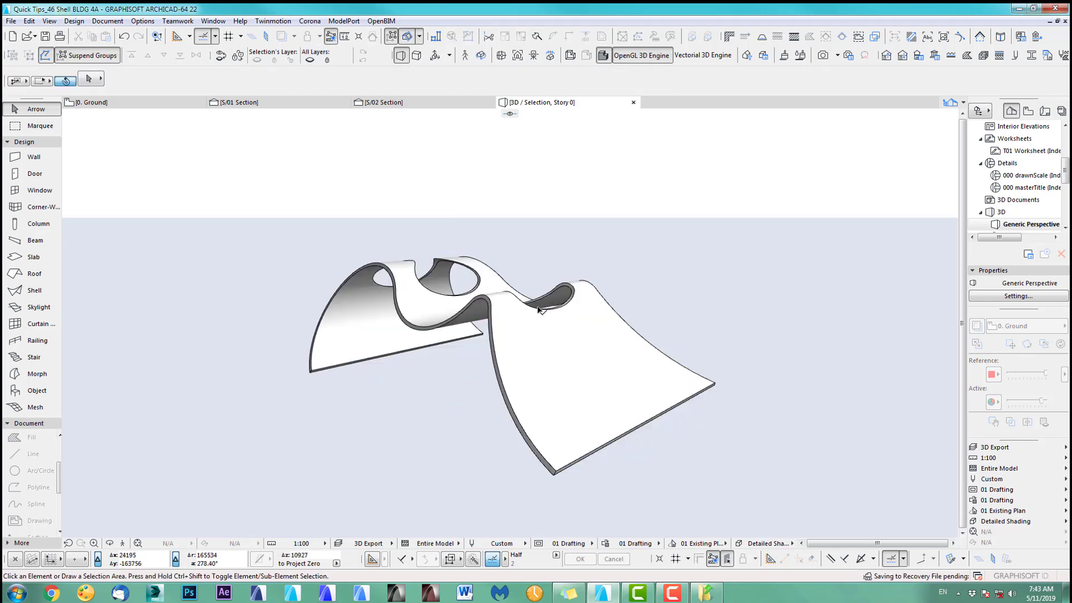
Undo the last hole deletion and try shortening the restored arched hole's extrusion from the shell's near side.
key("ctrl+z")
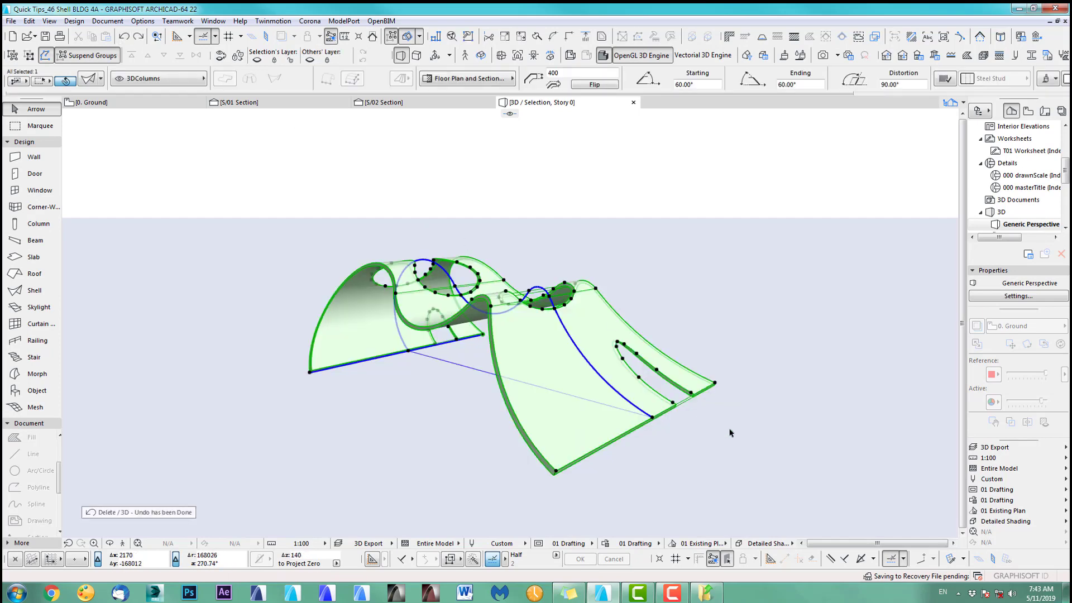
left_click(661, 285)
left_click(675, 405)
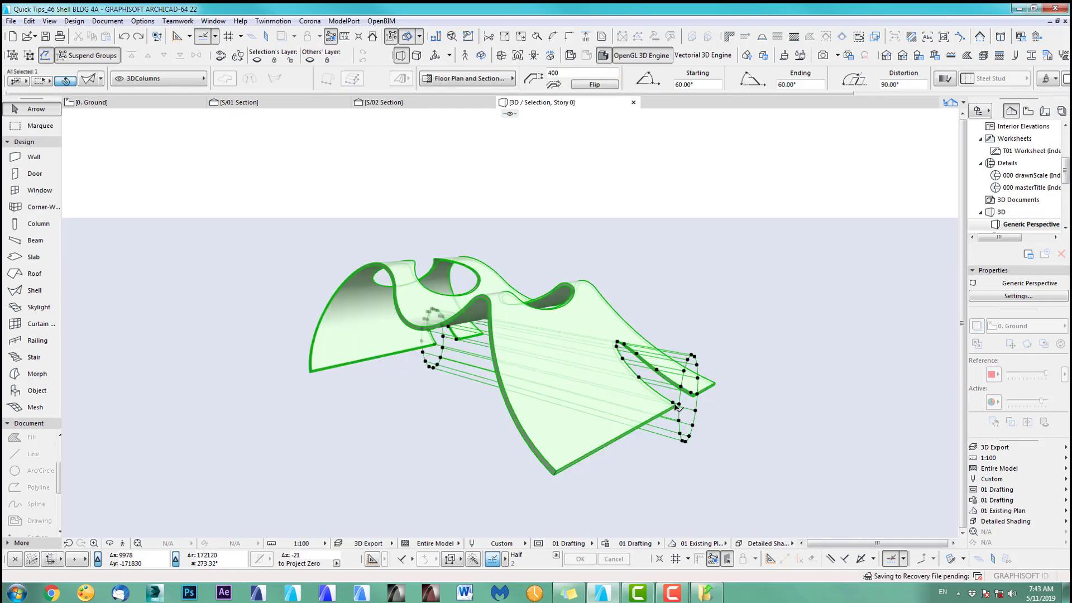
left_click(679, 422)
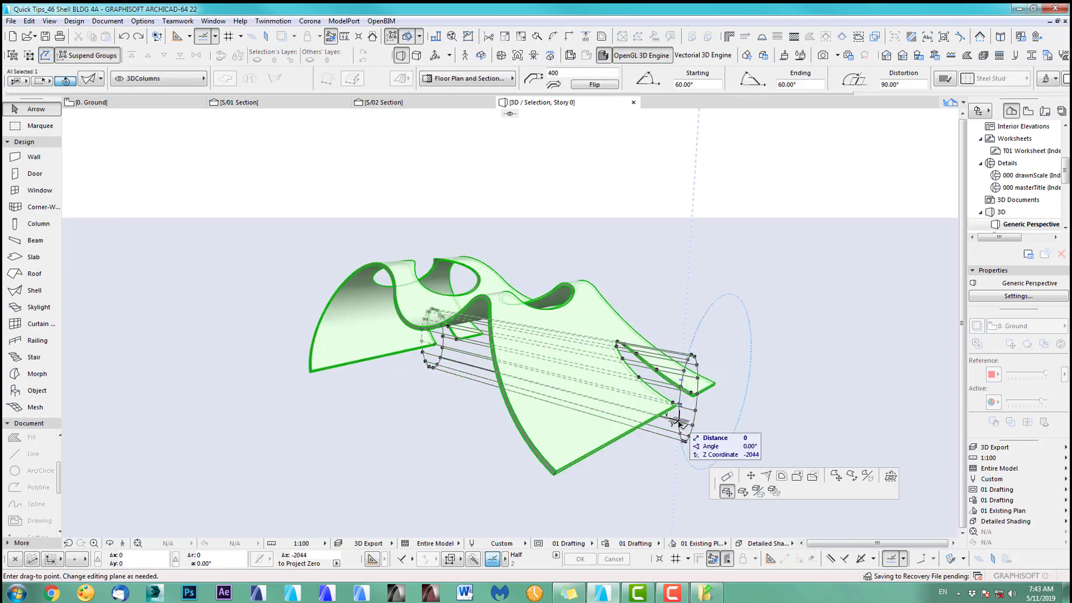
left_click(728, 477)
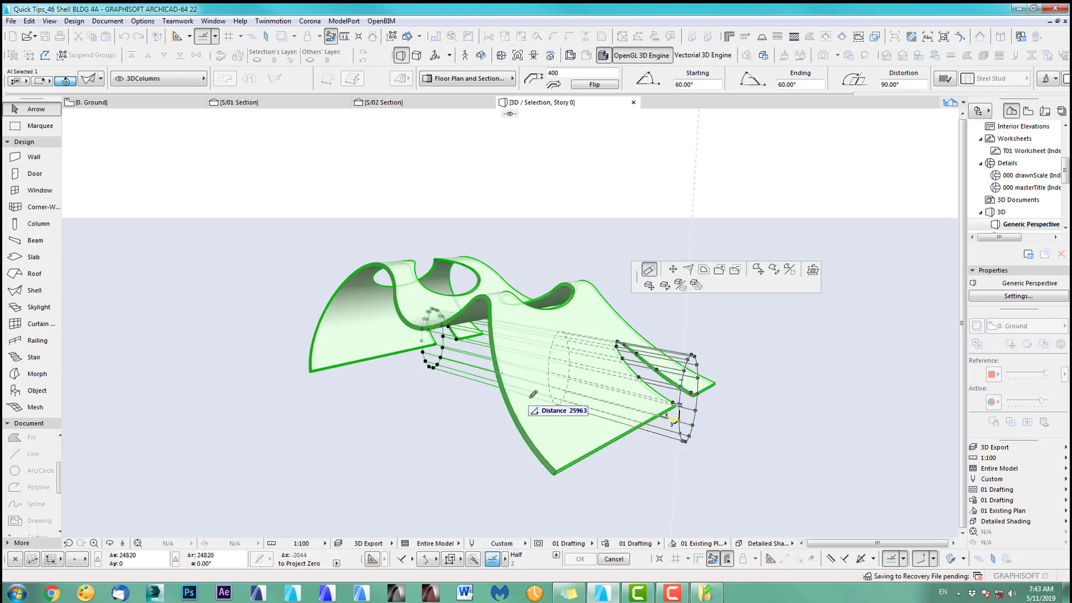
left_click(550, 393)
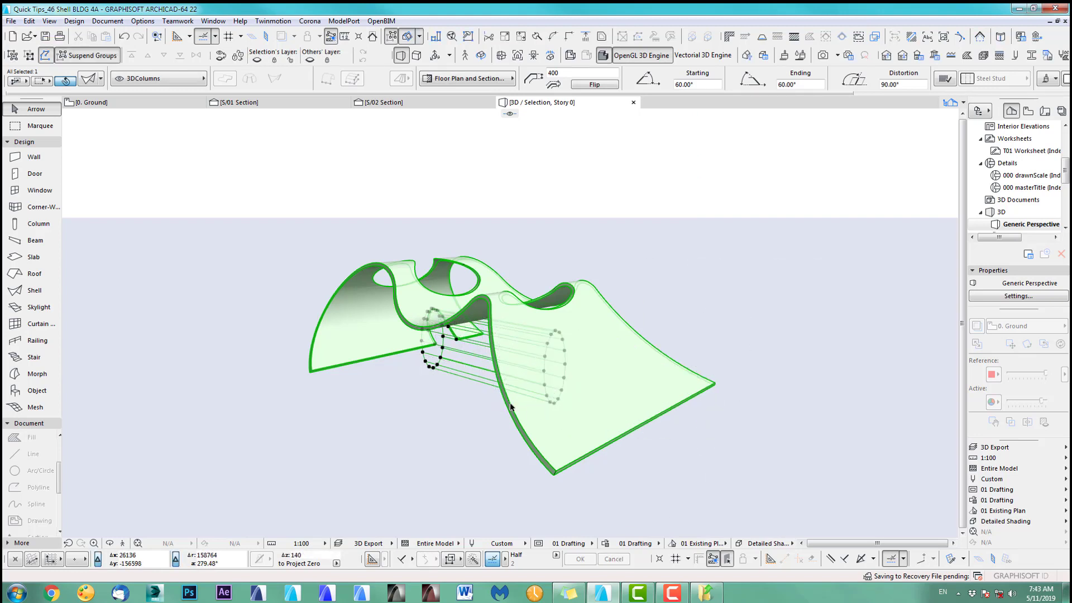
Remove the last arched hole and the elliptical top hole from the copied shell.
middle_click_drag(583, 375, 634, 356, "shift")
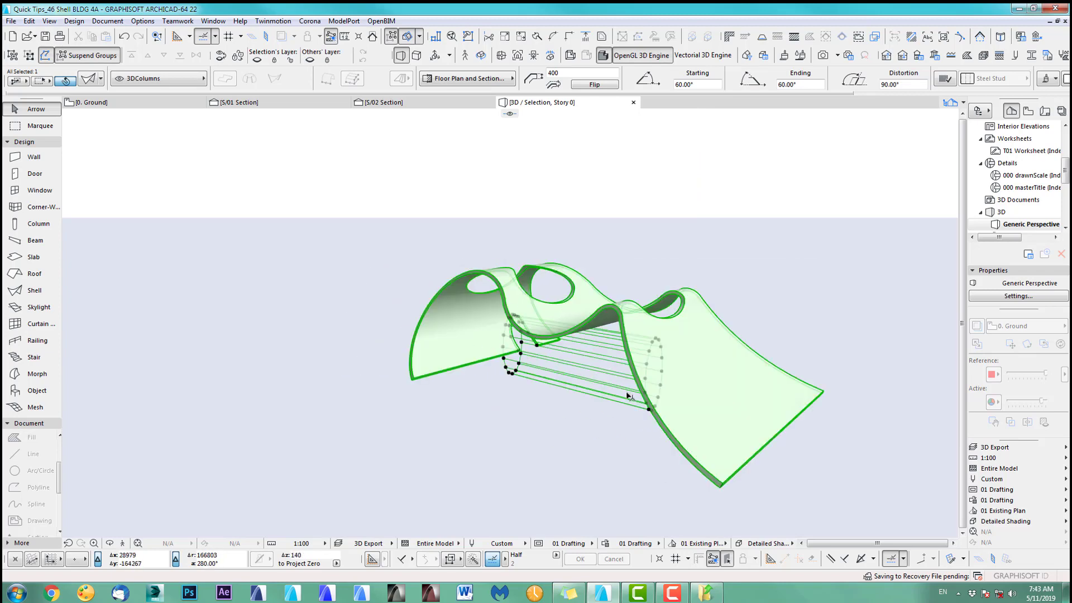
left_click(651, 211)
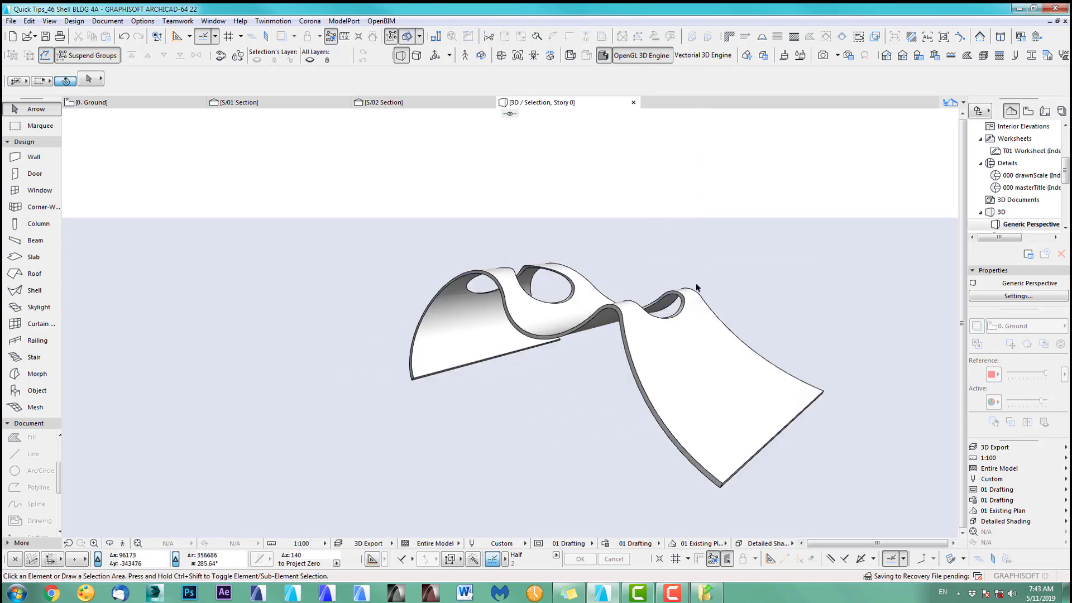
left_click(677, 313)
key("Delete")
middle_click_drag(697, 324, 587, 318, "shift")
Set the uncut shell copy's thickness to 50 mm and all its surfaces to G_GC1.
left_click(586, 318)
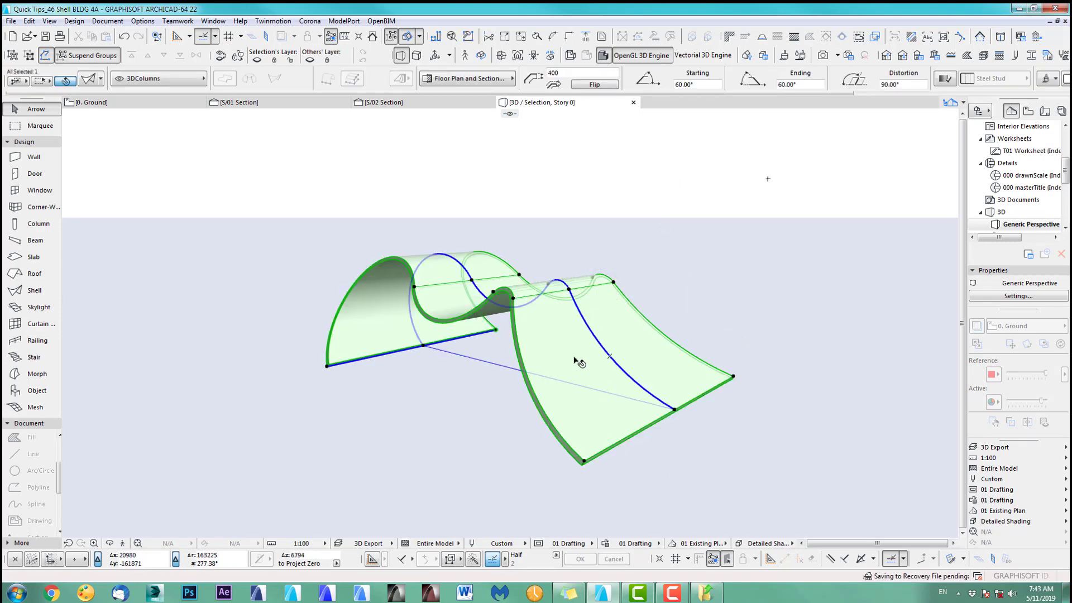
left_click(563, 72)
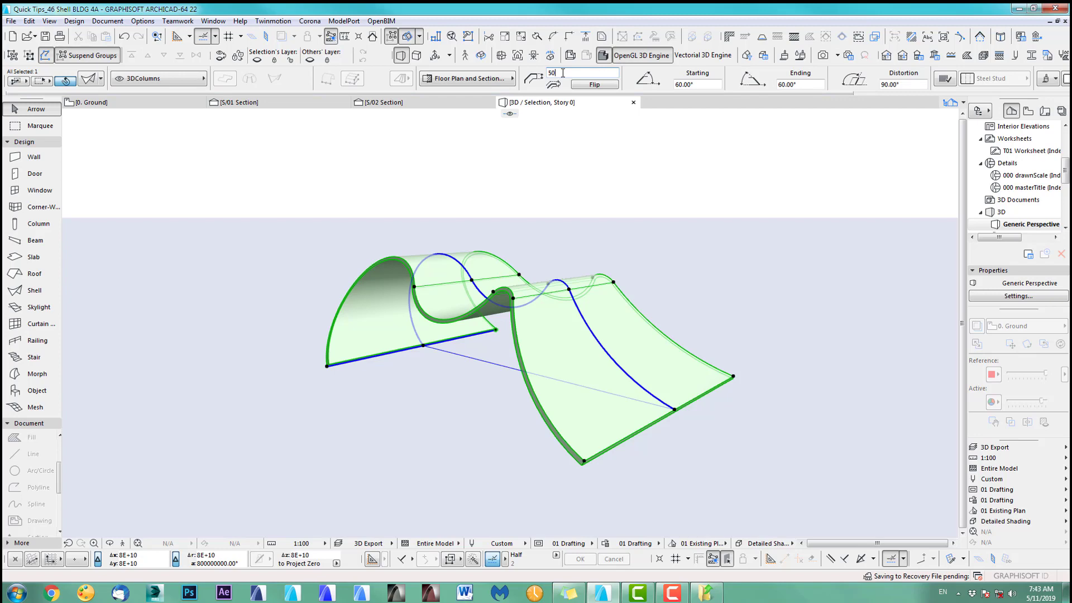
key("Return")
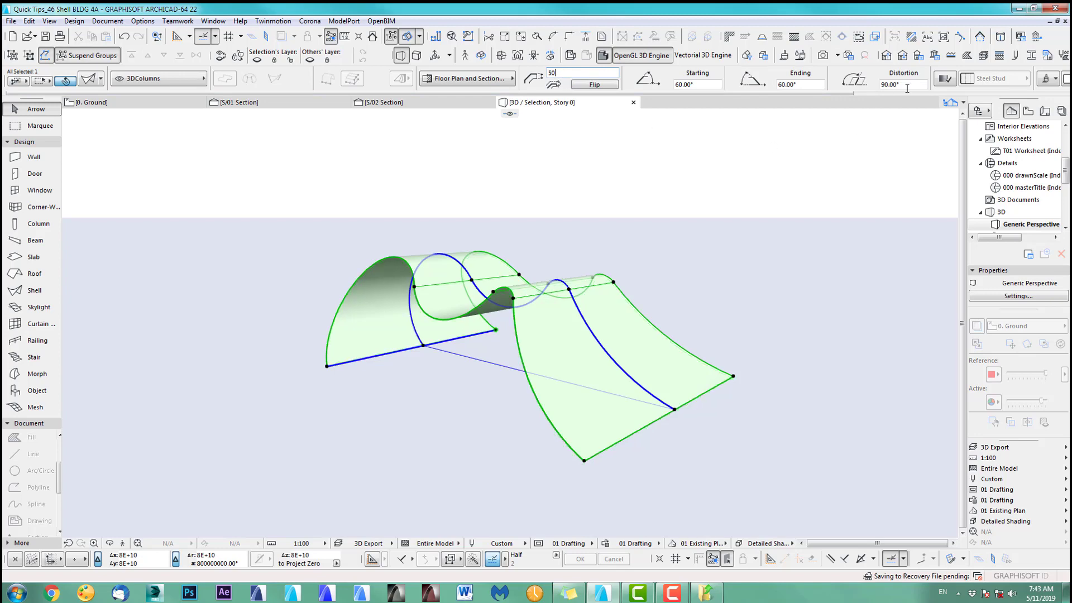
left_click(1046, 79)
left_click(983, 110)
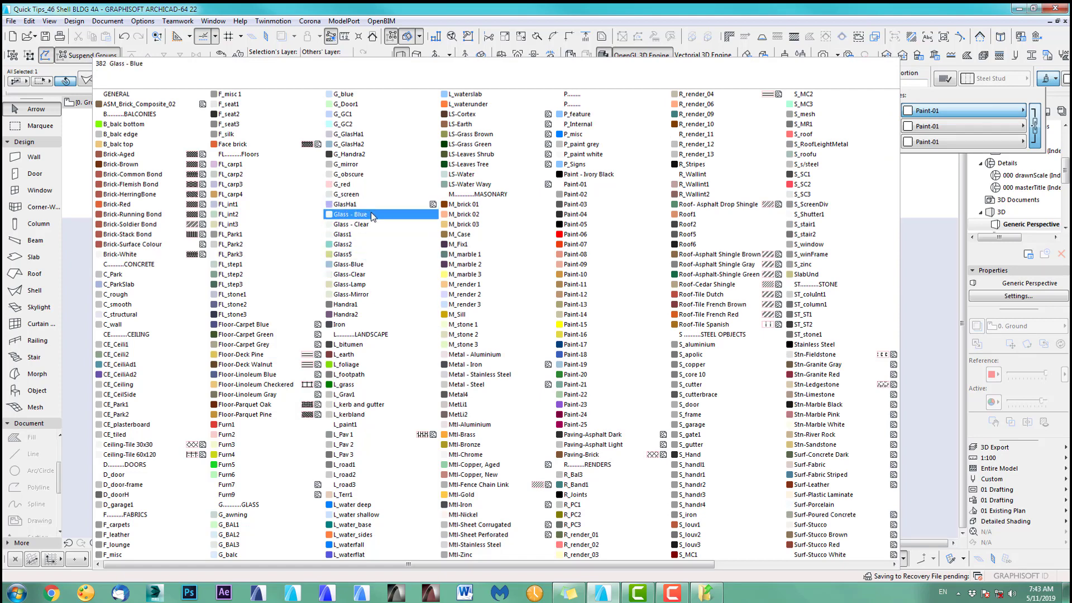
left_click(357, 114)
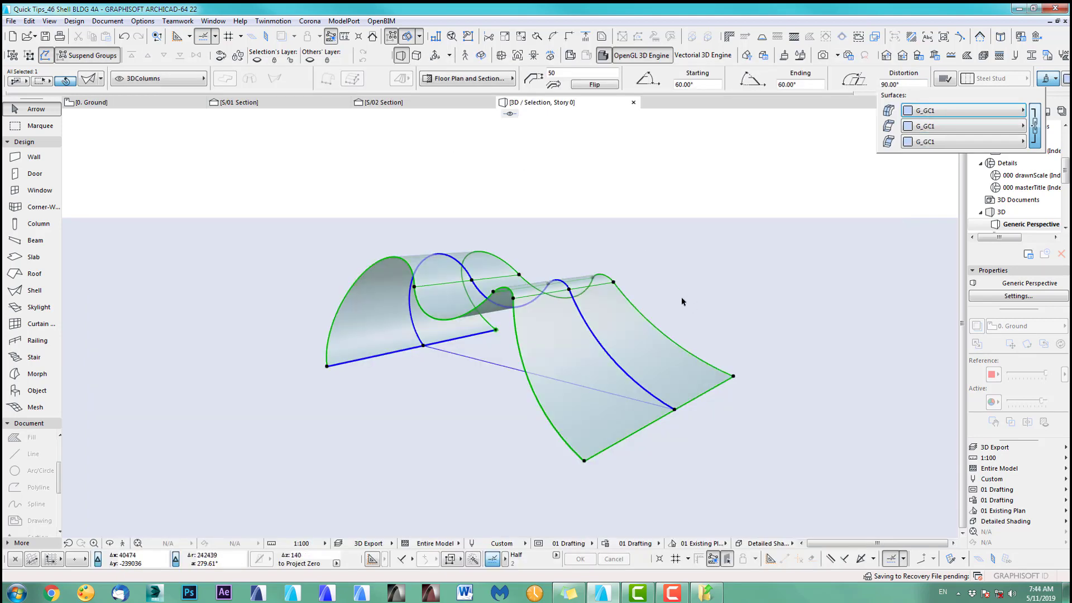
left_click(718, 332)
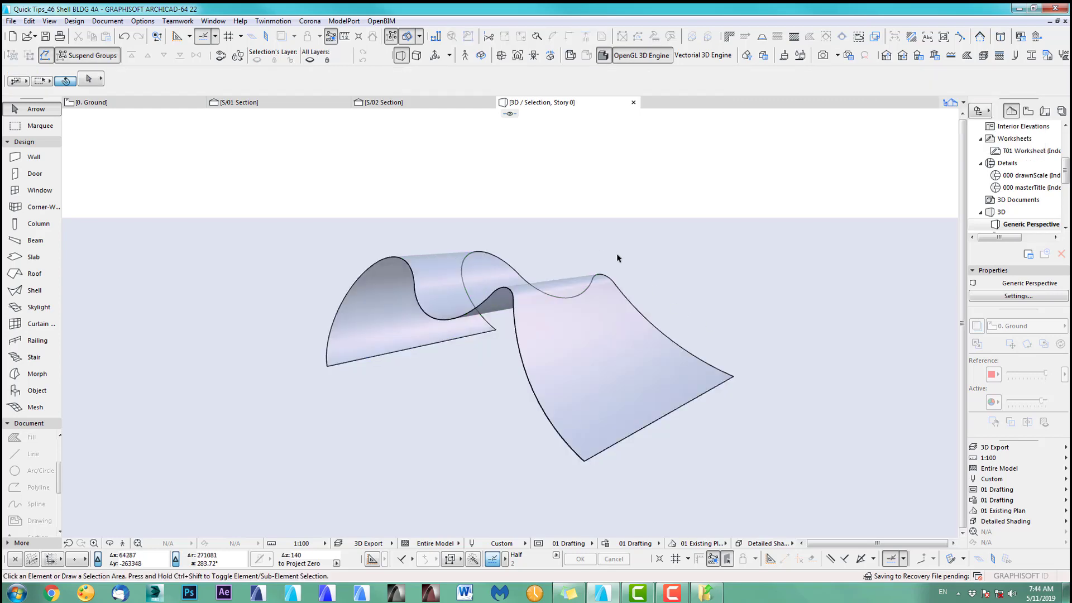
Move the glass shell 110362 mm straight up in the Ground plan, onto the shell with elliptical openings.
key("F2")
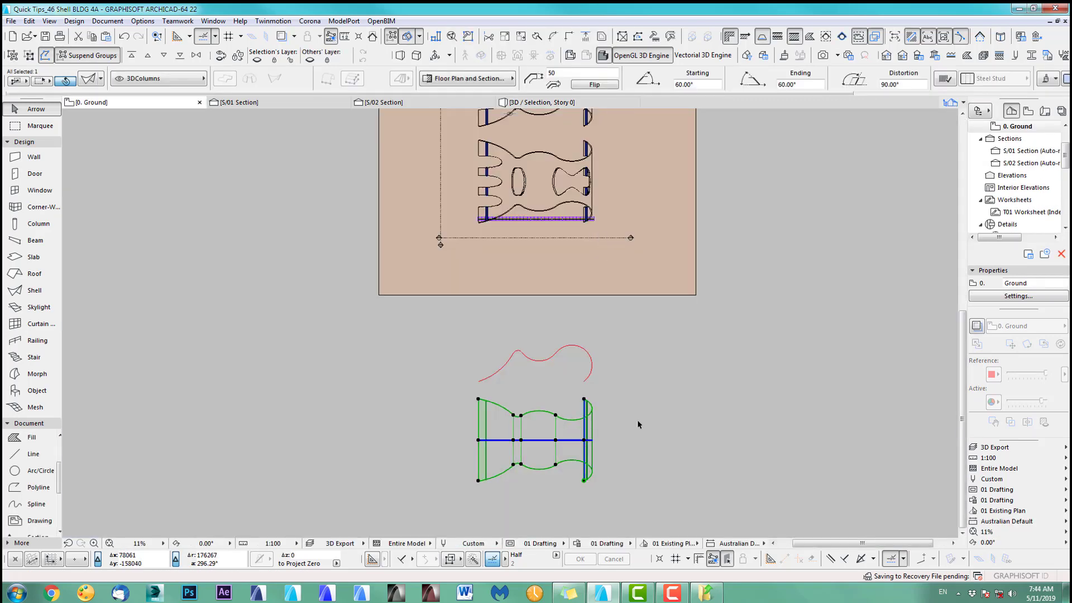
key("ctrl+d")
left_click(544, 440)
middle_click_drag(540, 211, 549, 369)
scroll(548, 369, "up", 4)
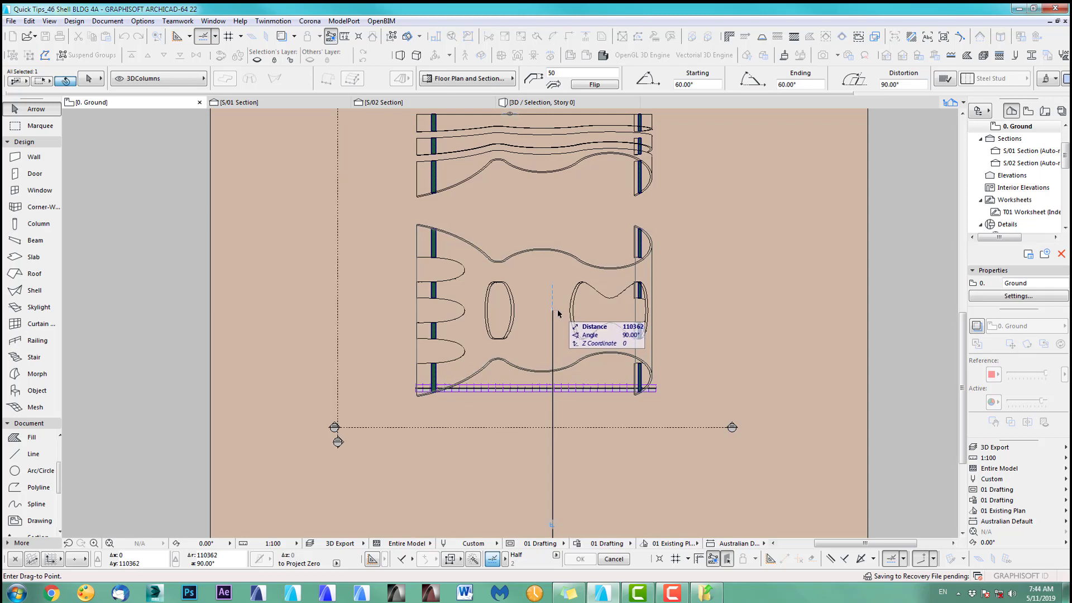
left_click(558, 311)
left_click(912, 302)
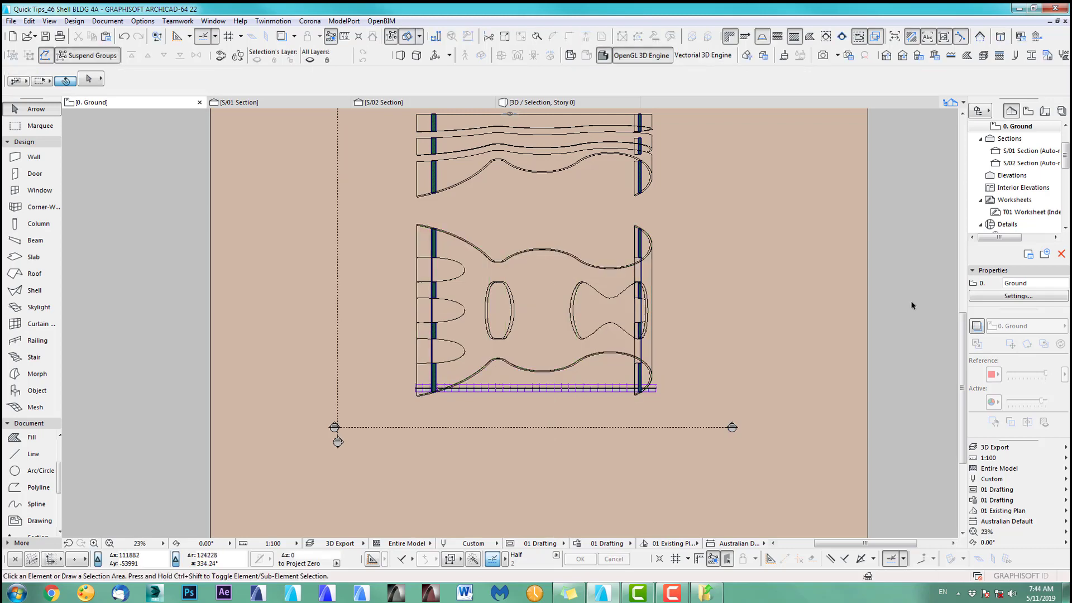
Examine the glazed shell building and the ribbed one from several angles in the full 3D view.
key("F3")
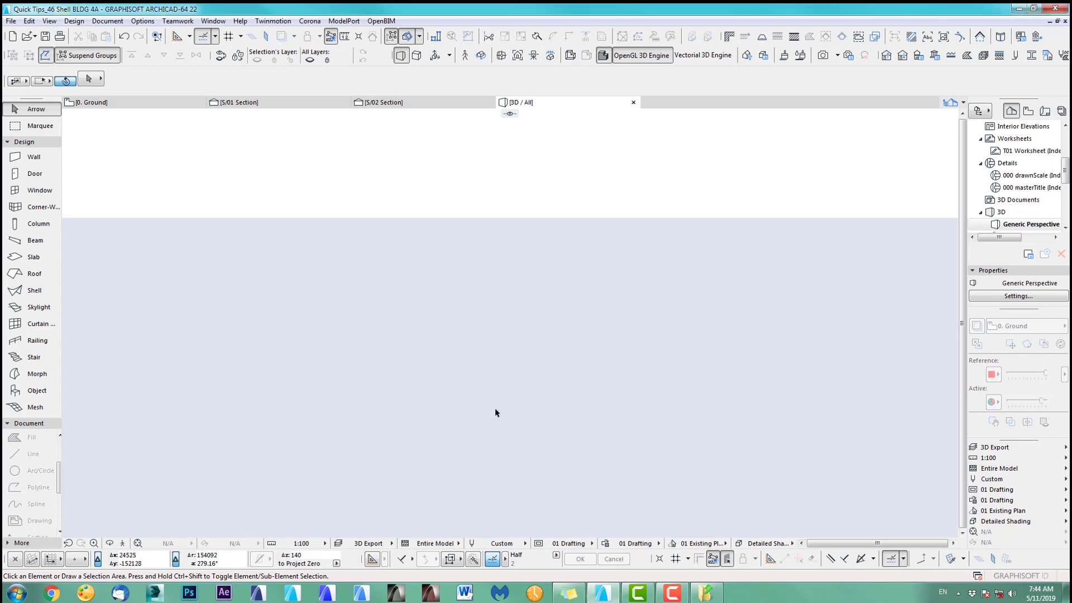
scroll(489, 314, "up", 4)
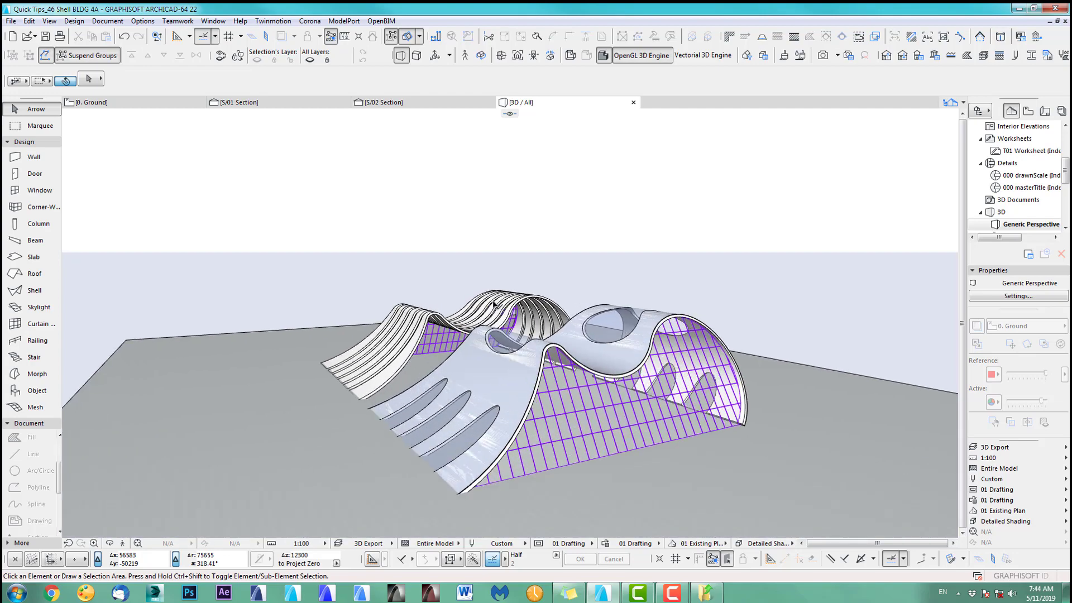
middle_click_drag(462, 378, 626, 398, "shift")
scroll(626, 397, "up", 2)
middle_click_drag(747, 423, 509, 442, "shift")
scroll(670, 402, "up", 2)
scroll(515, 434, "up", 3)
mouse_move(505, 388)
middle_mouse_down("shift")
mouse_move(501, 416)
mouse_move(496, 408)
middle_mouse_up("shift")
left_click(34, 128)
left_click(36, 110)
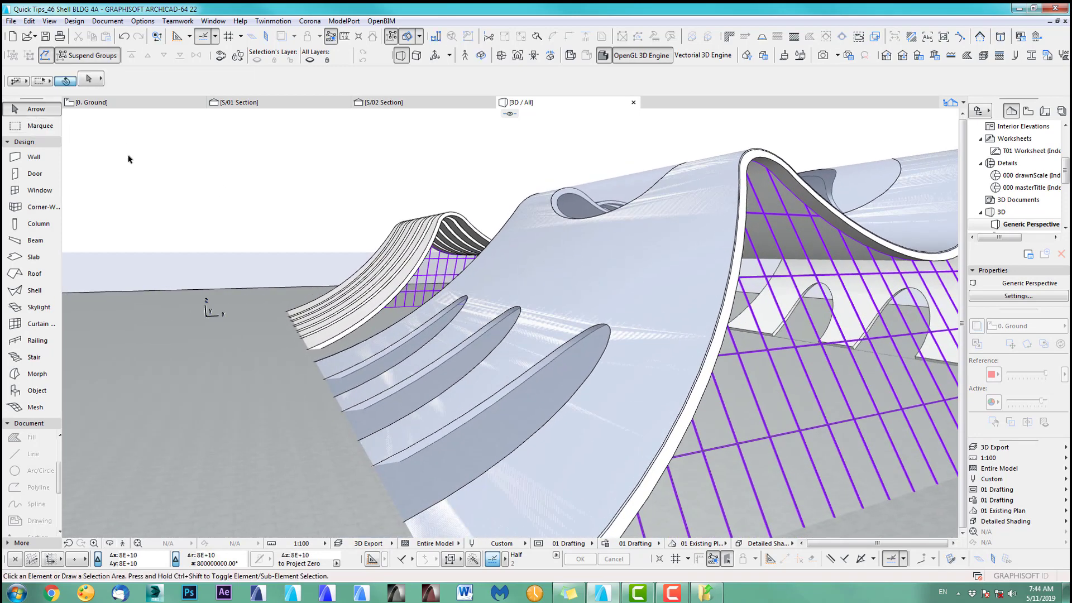
left_click(556, 383)
middle_click_drag(456, 327, 684, 329)
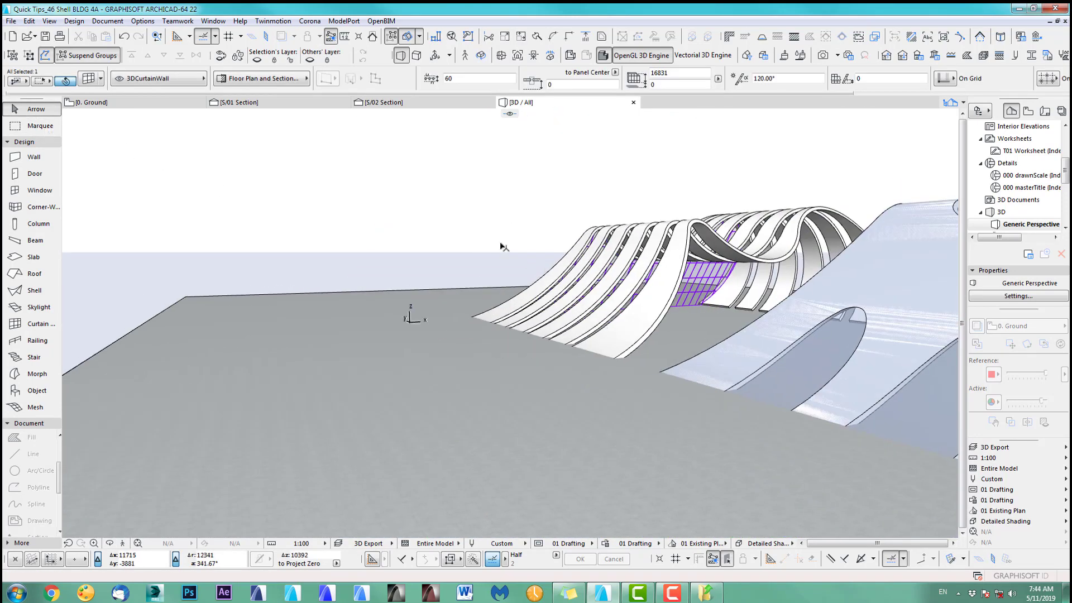
scroll(803, 364, "up", 1)
left_click(479, 228)
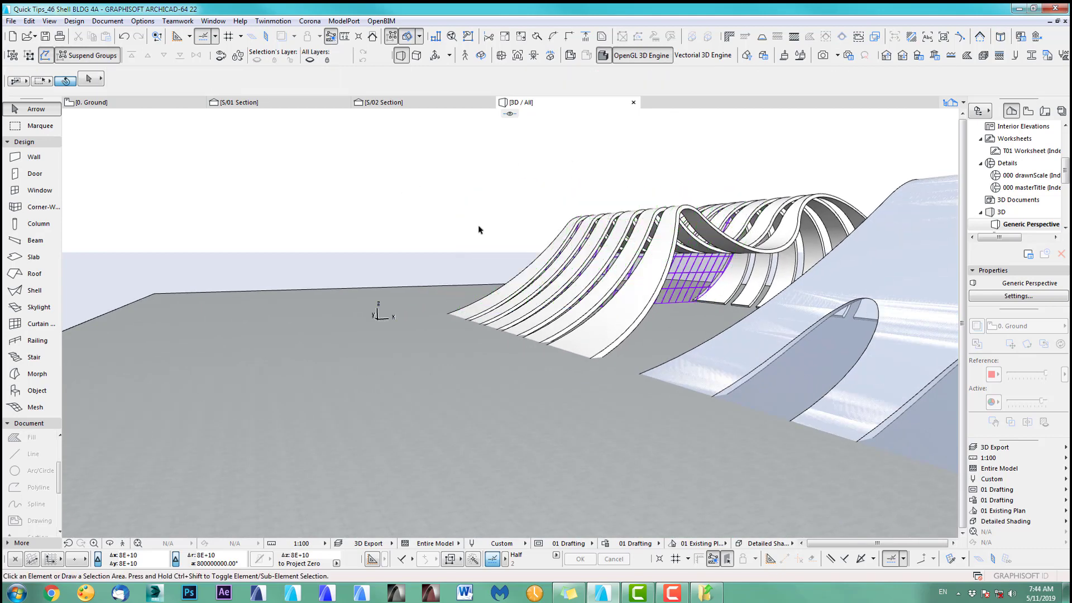
Try changing the glass shell's height with Elevate, and undo the change.
left_click(821, 367)
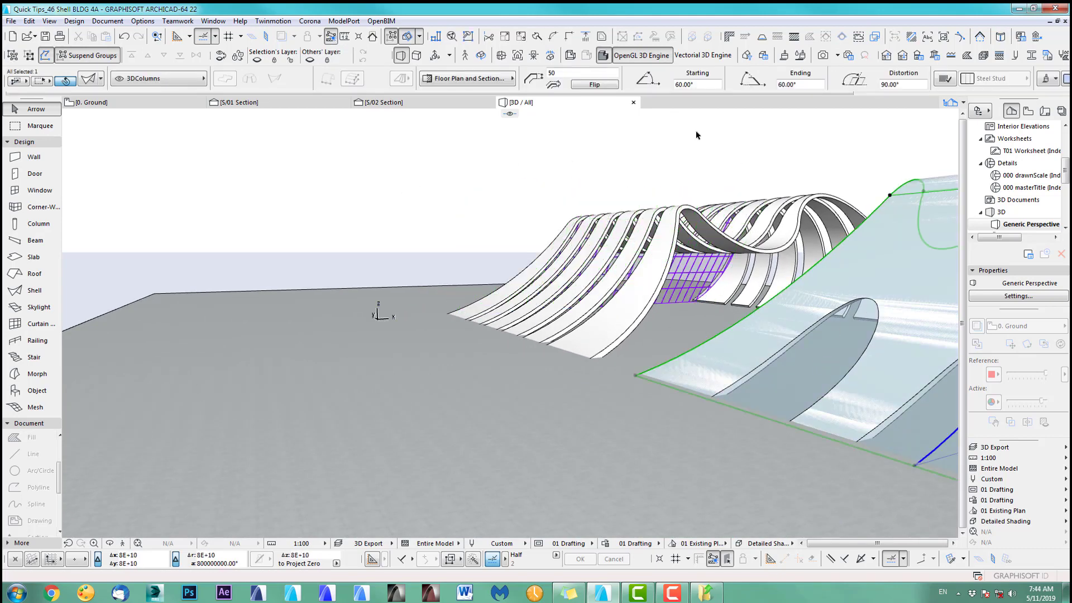
key("ctrl+9")
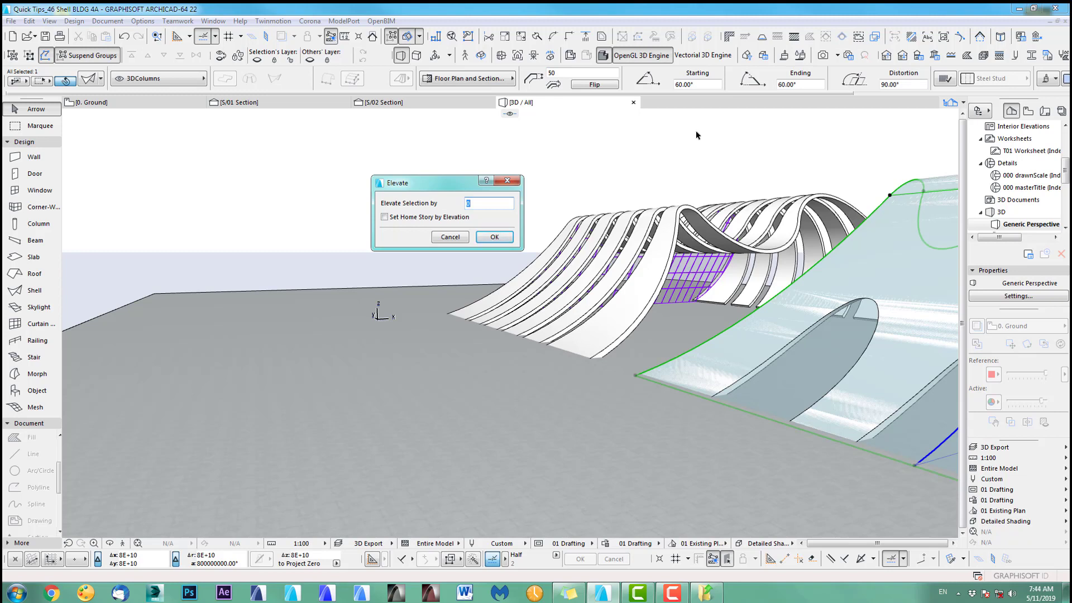
key("Return")
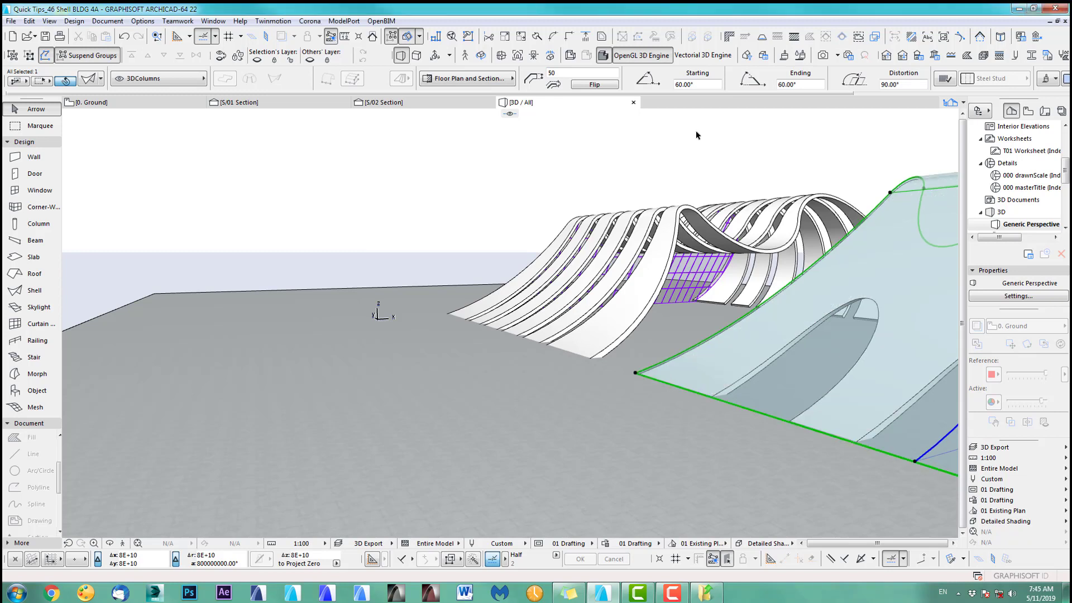
middle_click_drag(777, 295, 442, 277)
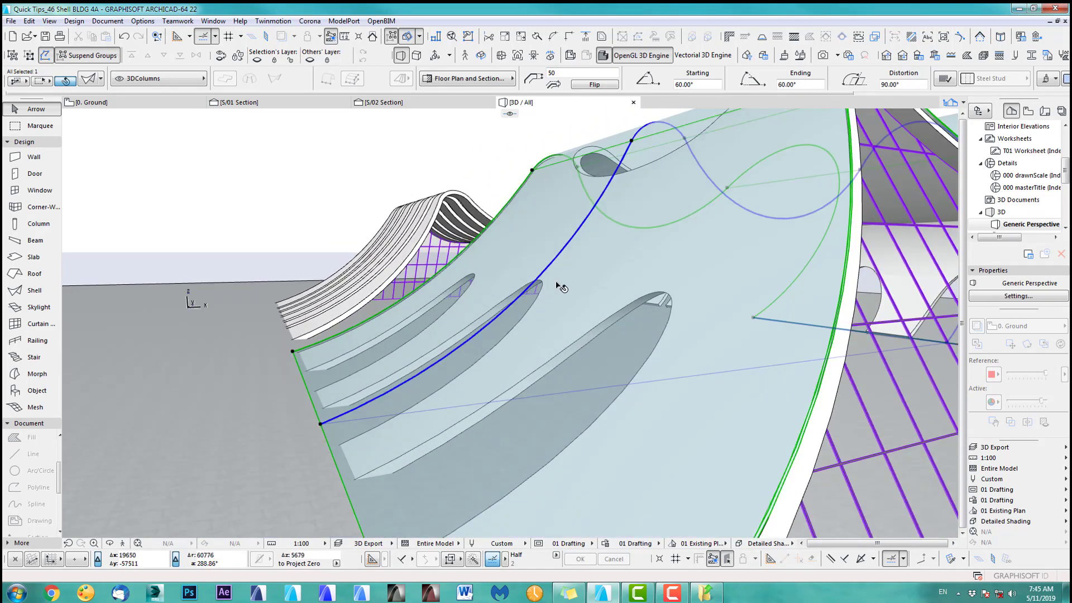
key("ctrl+z")
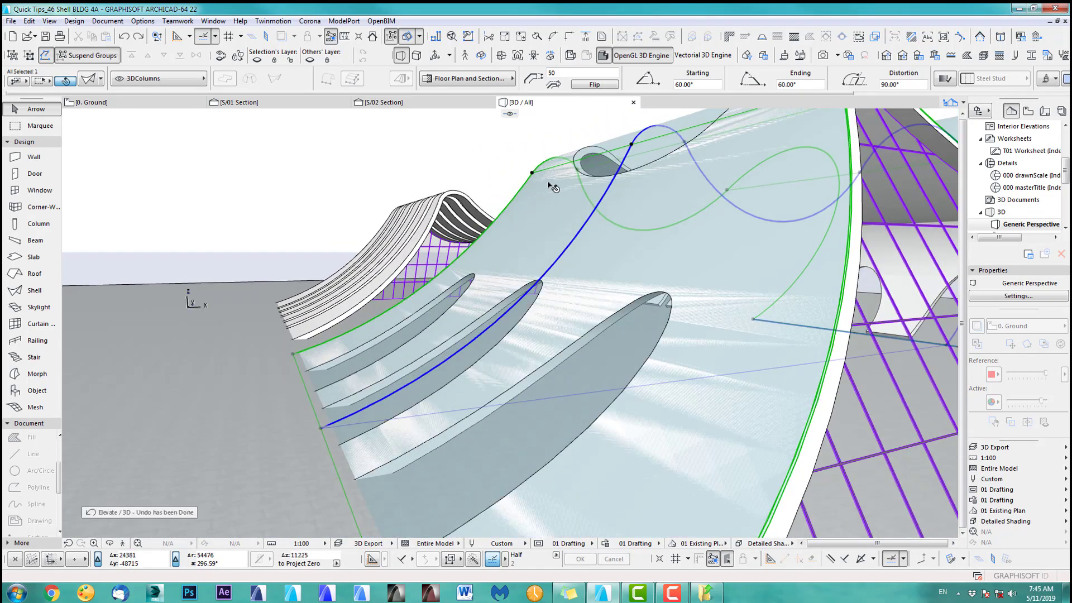
Elevate the glass shell by -175 mm and deselect it.
key("ctrl+9")
type("-175")
key("Return")
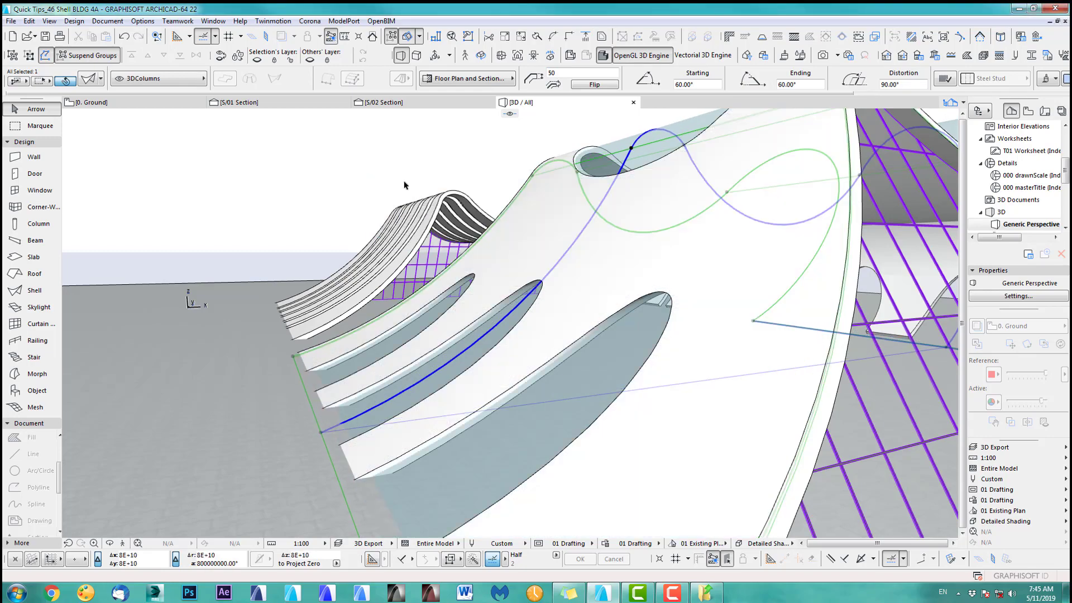
left_click(311, 162)
Inspect the lowered glass shell in 3D and bring the elliptical profiles into view in the S/02 section.
scroll(567, 337, "down", 3)
middle_click_drag(567, 338, 479, 314)
middle_click_drag(516, 357, 580, 358, "shift")
left_click_drag(579, 358, 663, 339)
key("F2")
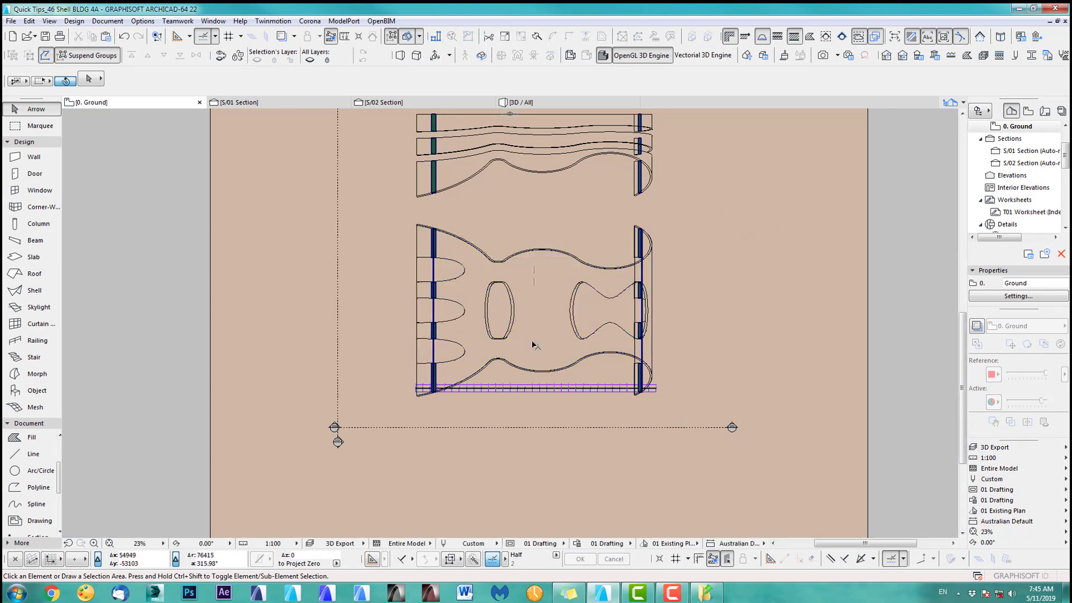
left_click(285, 98)
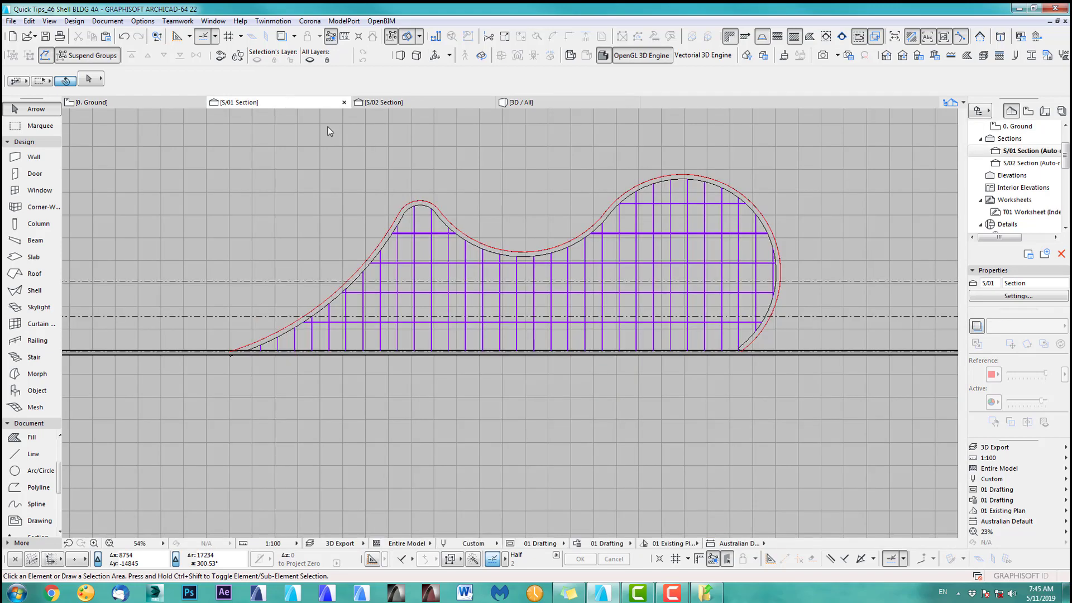
left_click(447, 105)
middle_click_drag(587, 371, 707, 326)
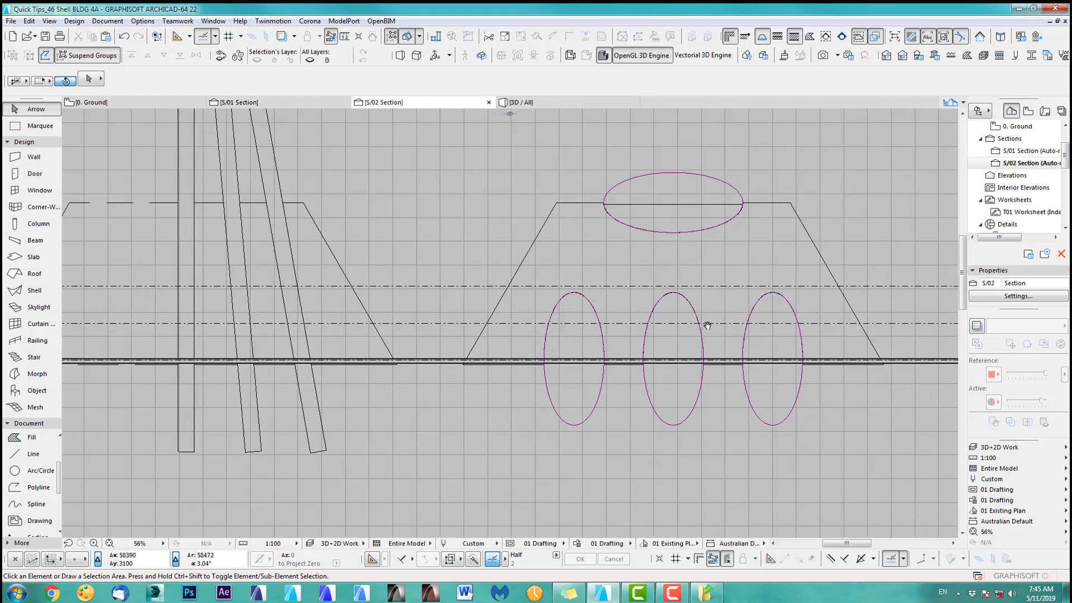
In the S/02 section, copy the glass shell of the oval-opening building onto the slatted building, matching their upper corners, and check both in 3D.
left_click(675, 211)
middle_click_drag(601, 465, 653, 468)
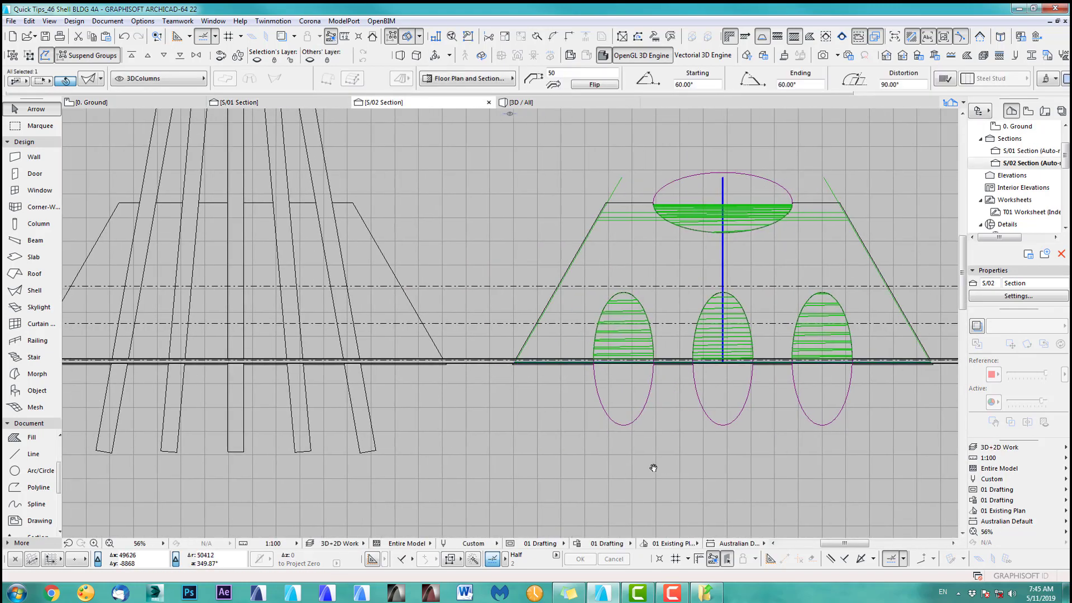
key("ctrl+d")
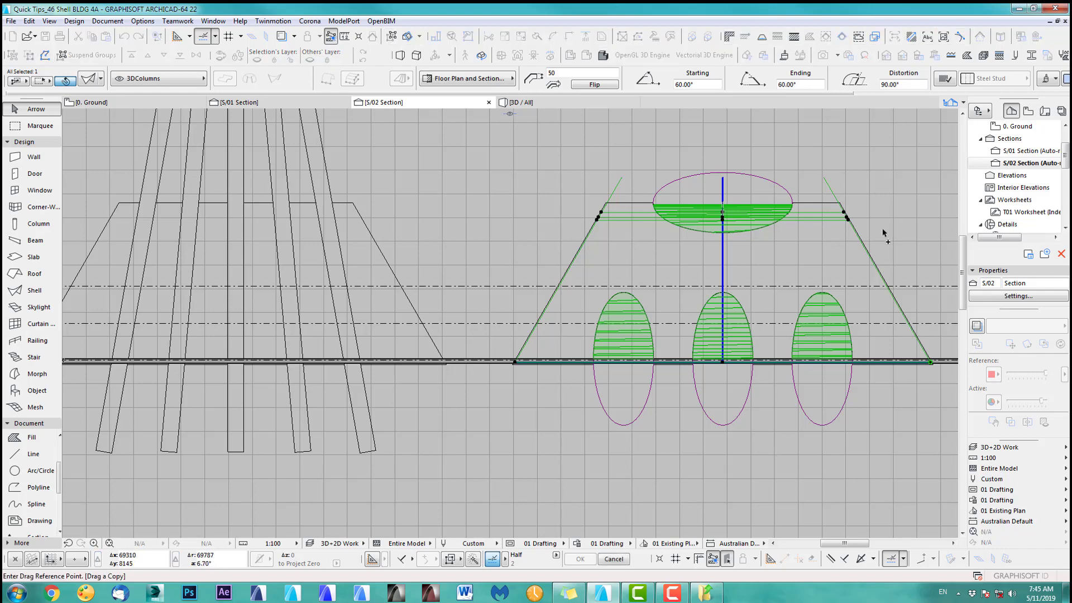
left_click(845, 206)
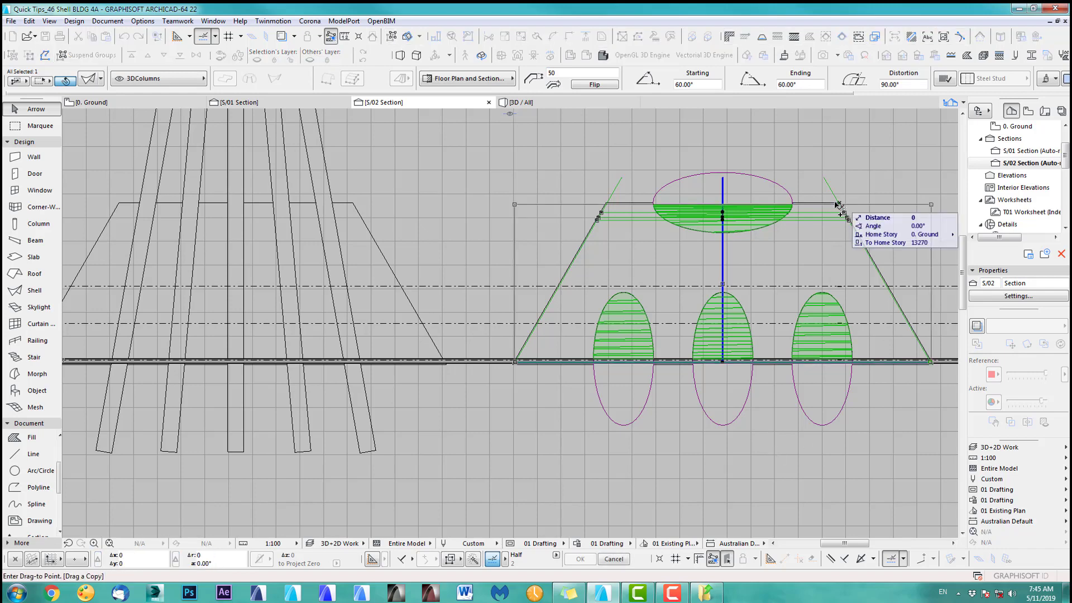
left_click(354, 203)
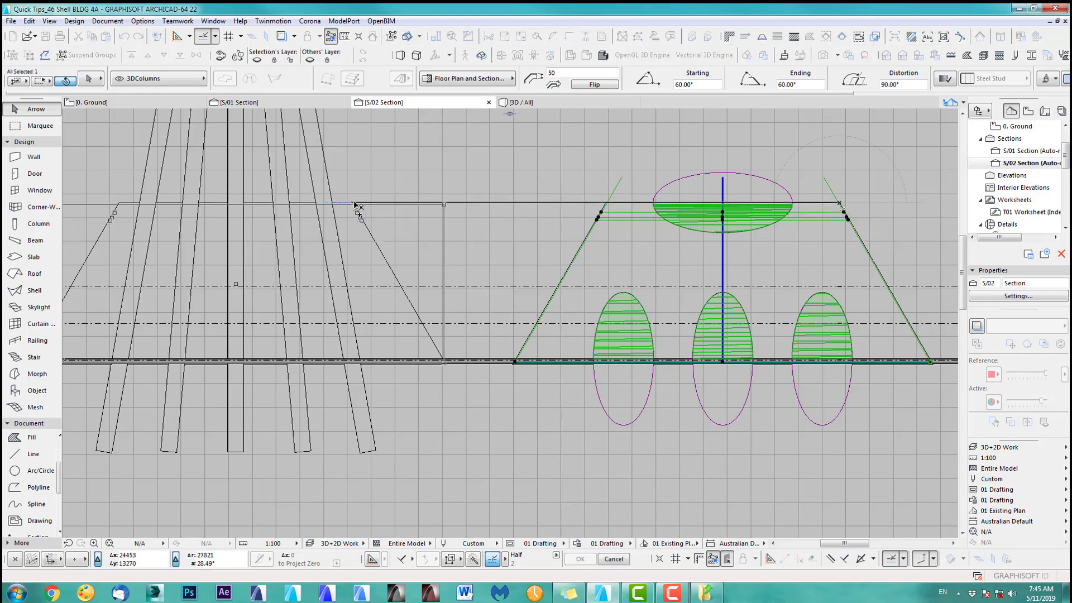
left_click(402, 165)
key("F3")
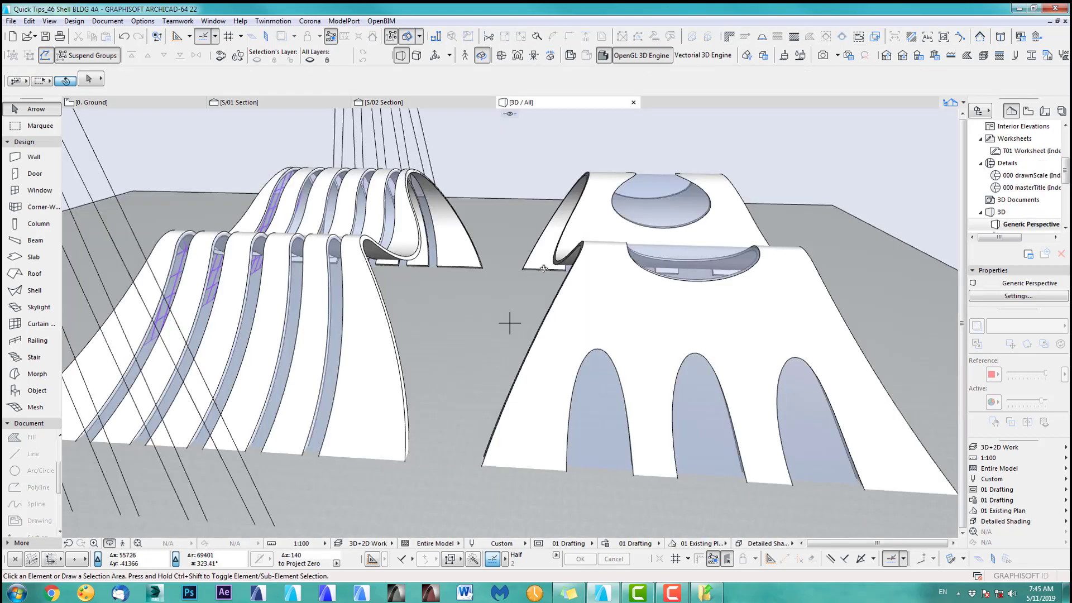
scroll(557, 326, "down", 2)
middle_click_drag(599, 275, 686, 254, "shift")
left_click_drag(686, 254, 486, 268)
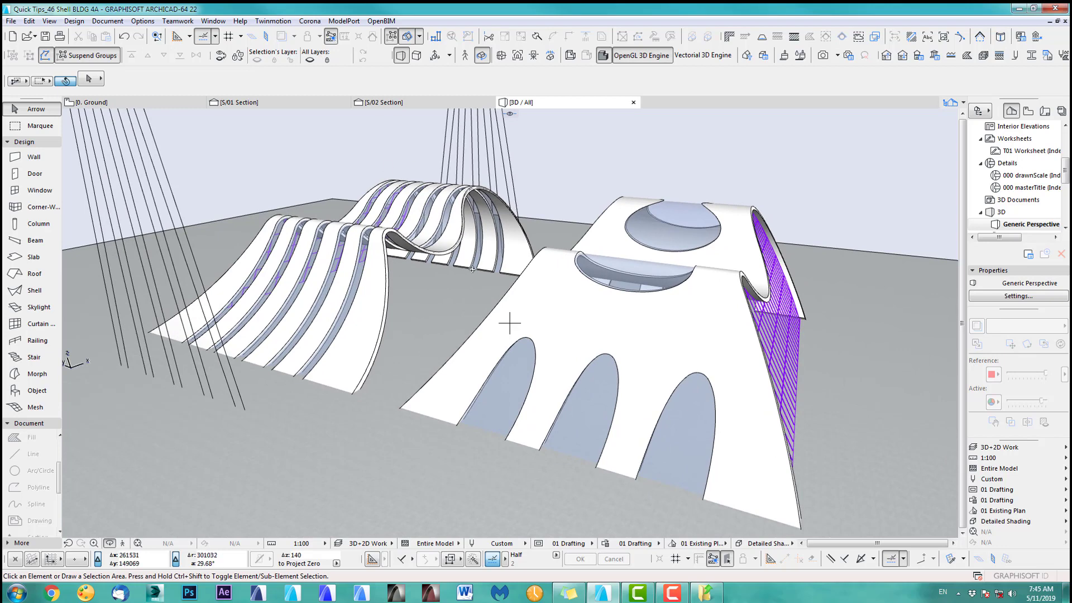
left_click_drag(477, 278, 643, 342)
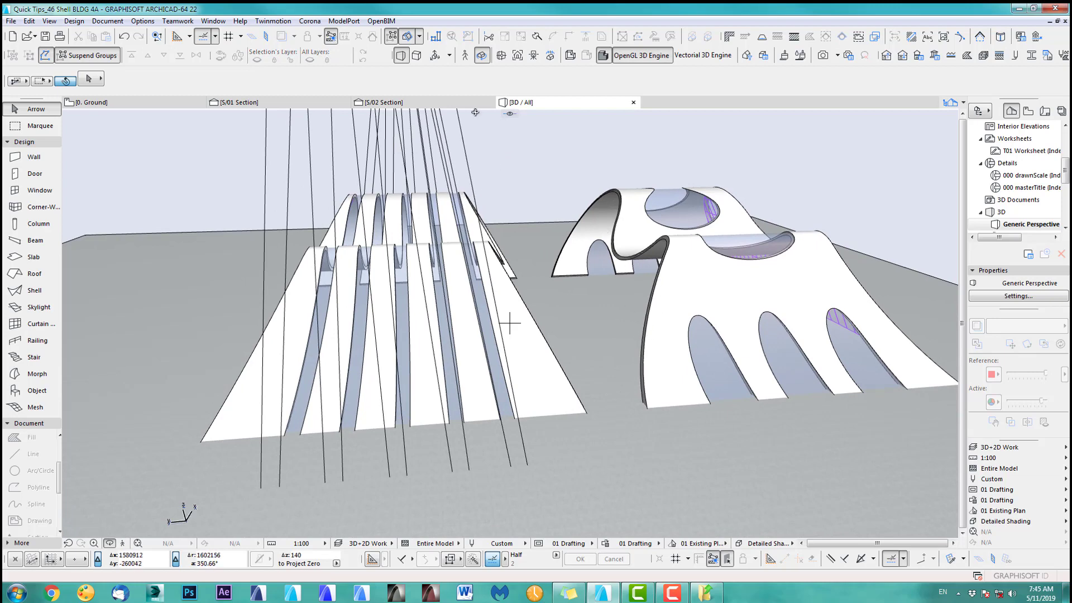
In the S/02 section, move the oval-opening building's glass shell so its centre axis sits at that building's lower corner beside the gap.
left_click(417, 106)
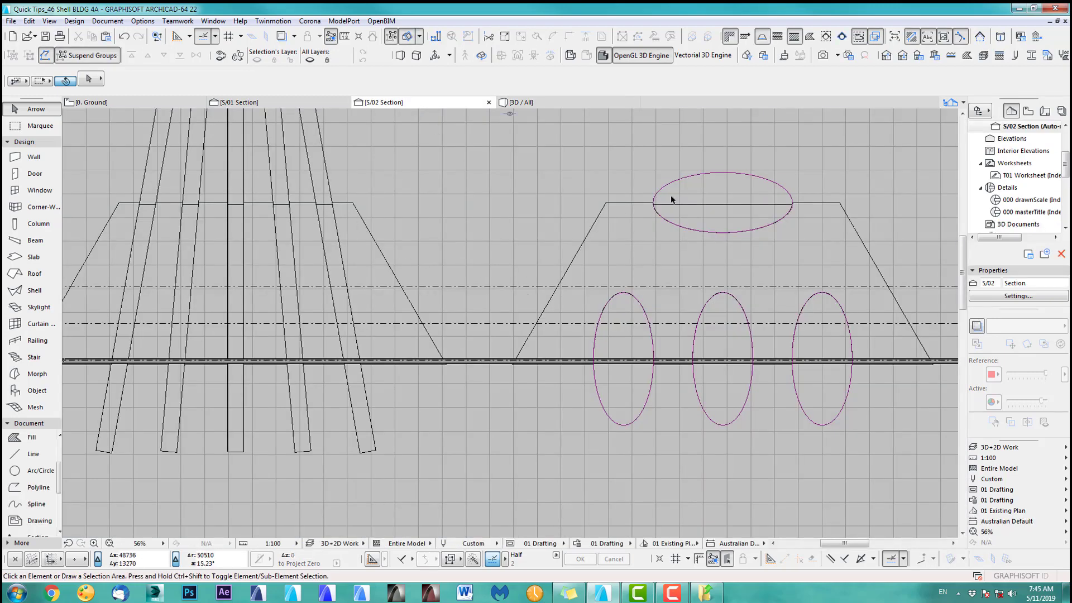
left_click(689, 206)
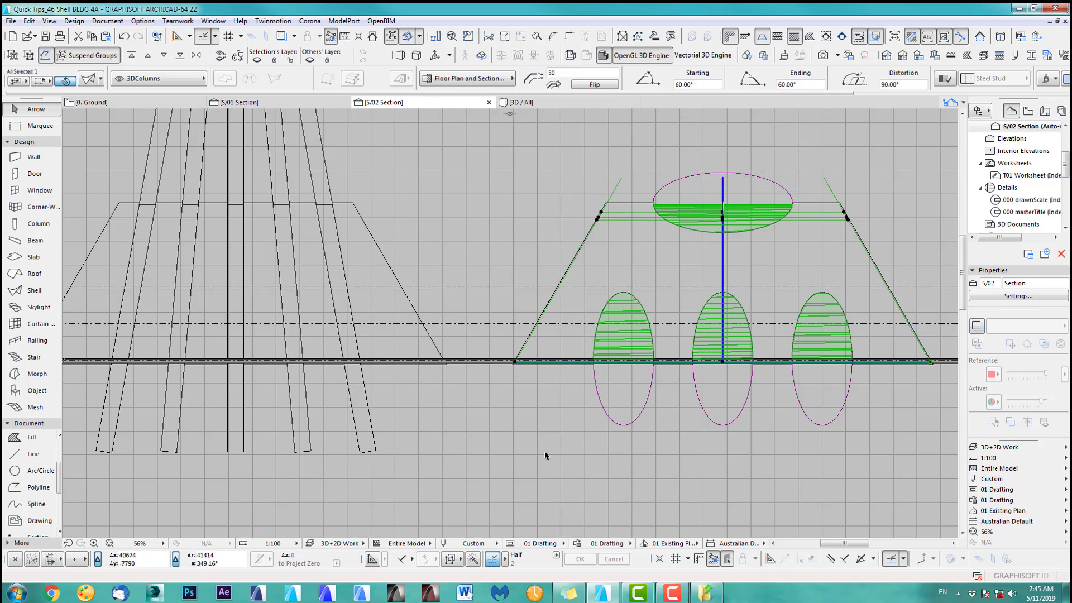
key("ctrl+d")
left_click(723, 219)
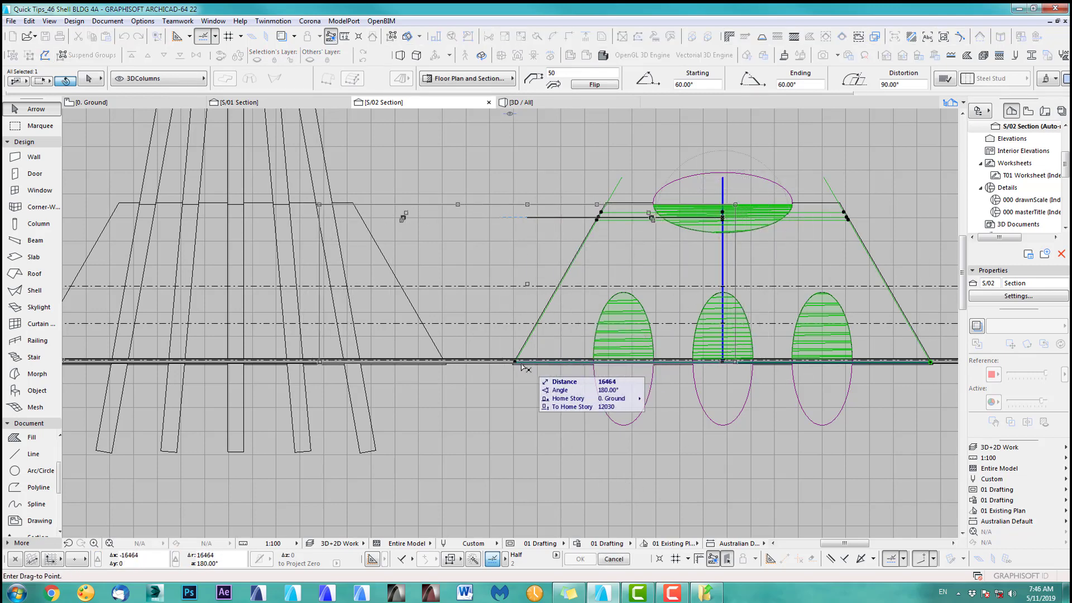
left_click(522, 369)
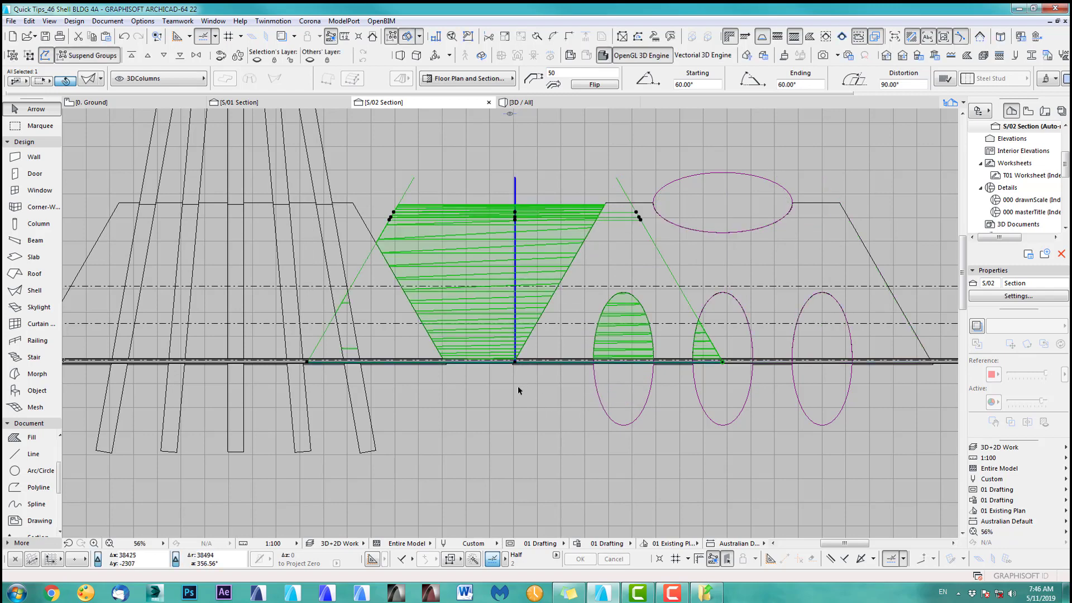
Shift the moved glass shell horizontally by 3000 mm towards the slatted building to centre it in the gap.
key("ctrl+d")
left_click(517, 387)
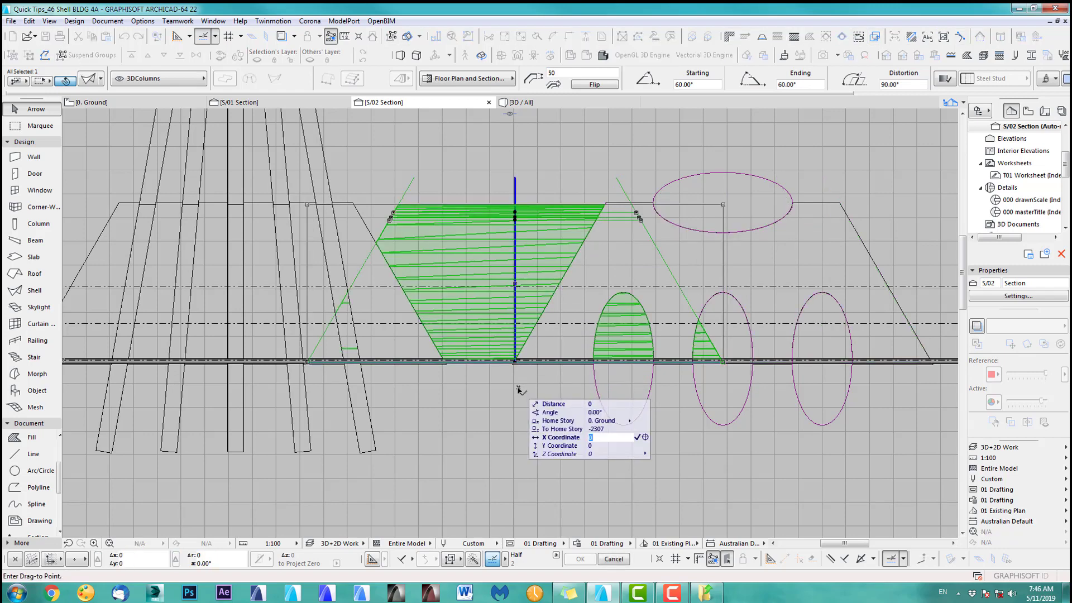
type("3000")
key("Return")
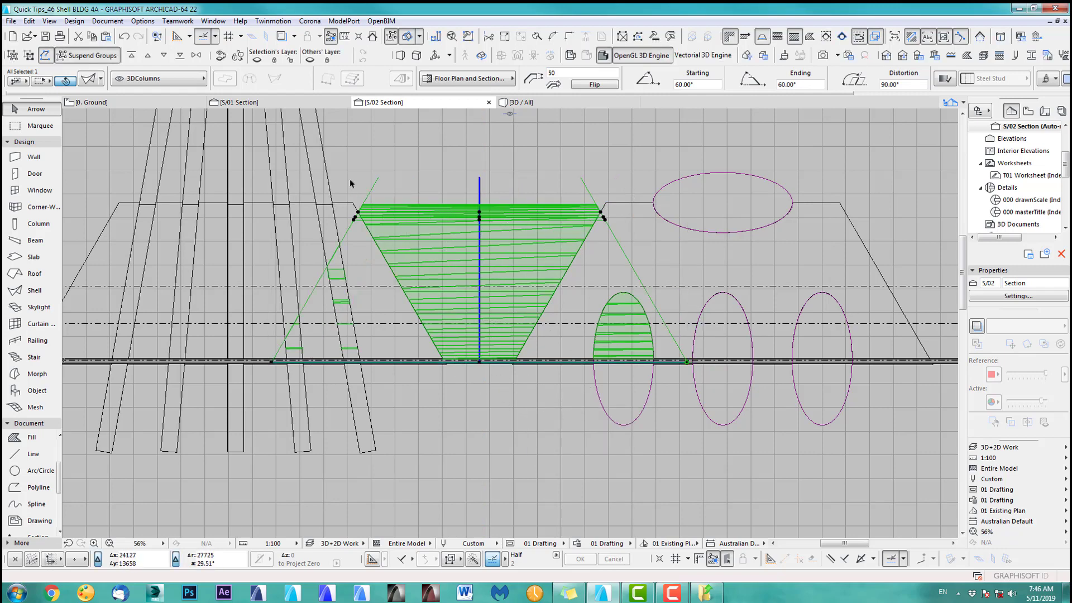
key("Escape")
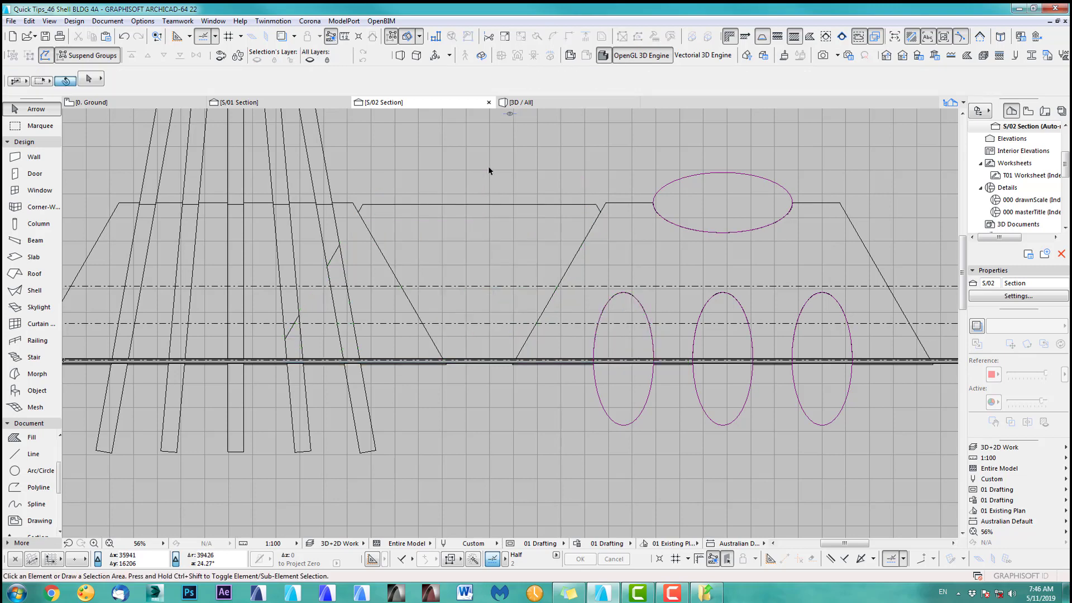
In 3D, set both the ending and starting edge angles of the glass shell in the gap to 120°.
key("F3")
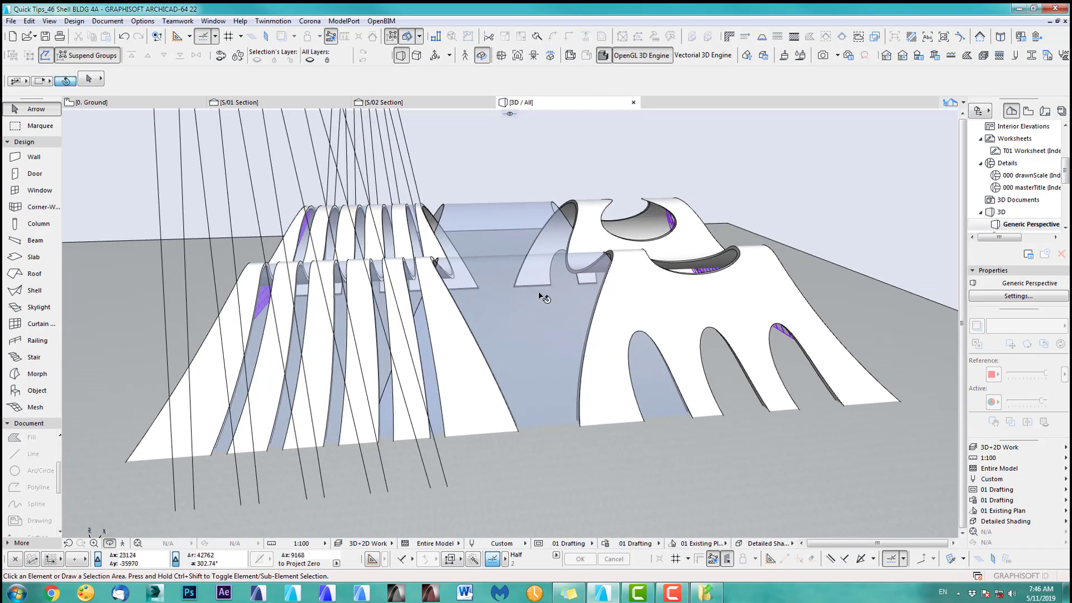
left_click(545, 284)
left_click(814, 84)
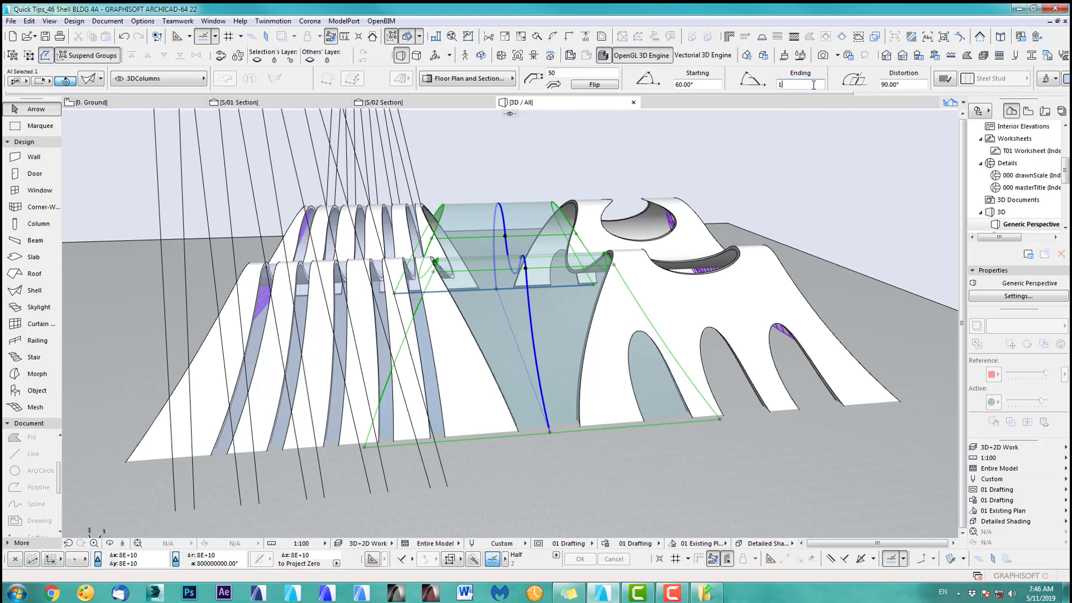
key("Return")
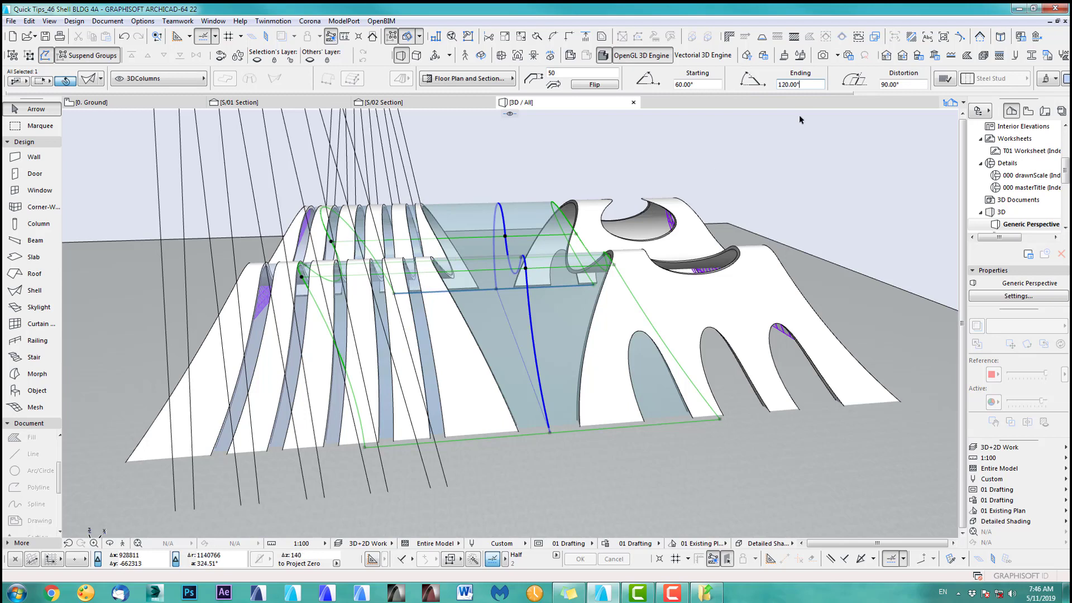
left_click(702, 87)
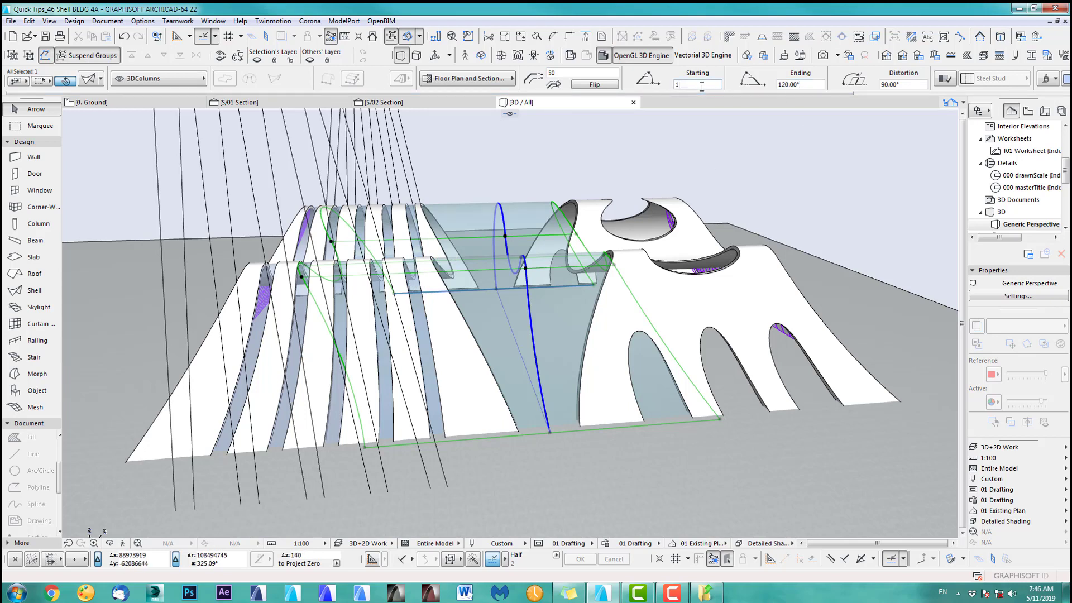
type("120")
key("Return")
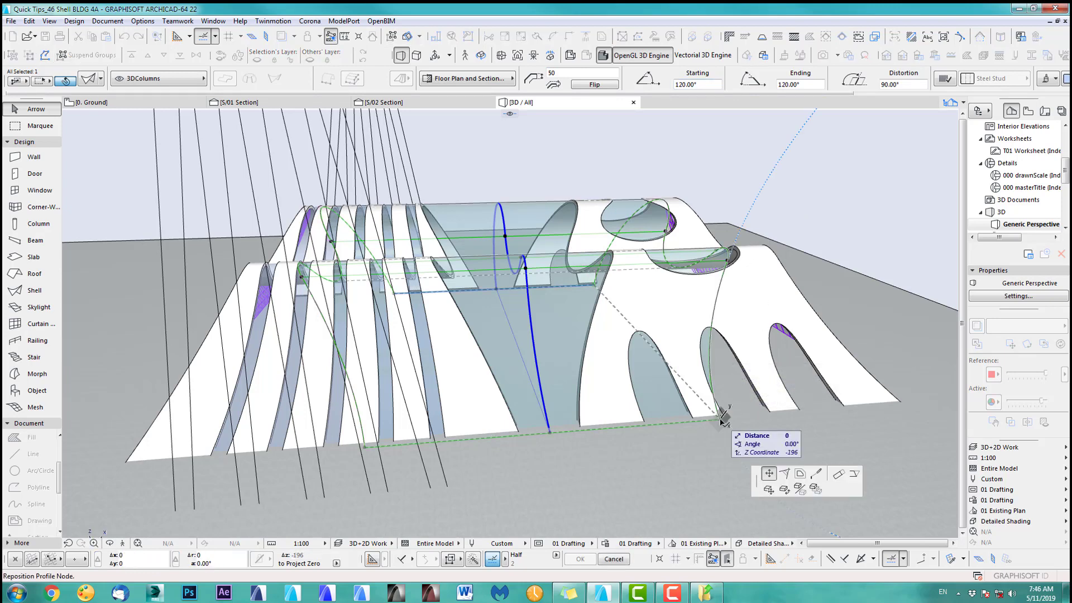
Shorten the connecting glass shell at both ends so it stops at the facing ground corners of the two white buildings.
left_click(839, 474)
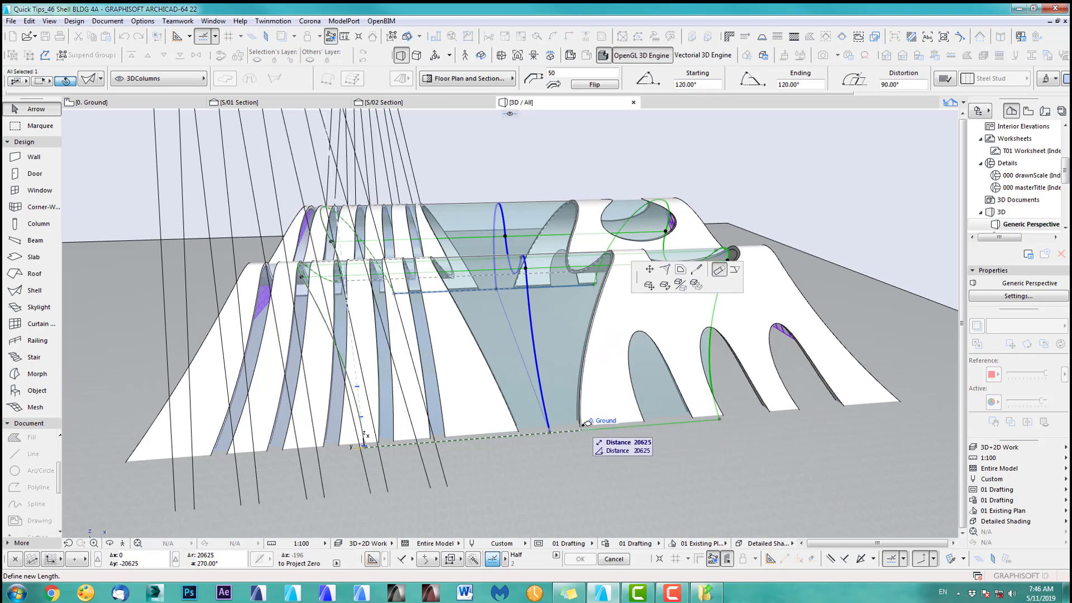
left_click(585, 424)
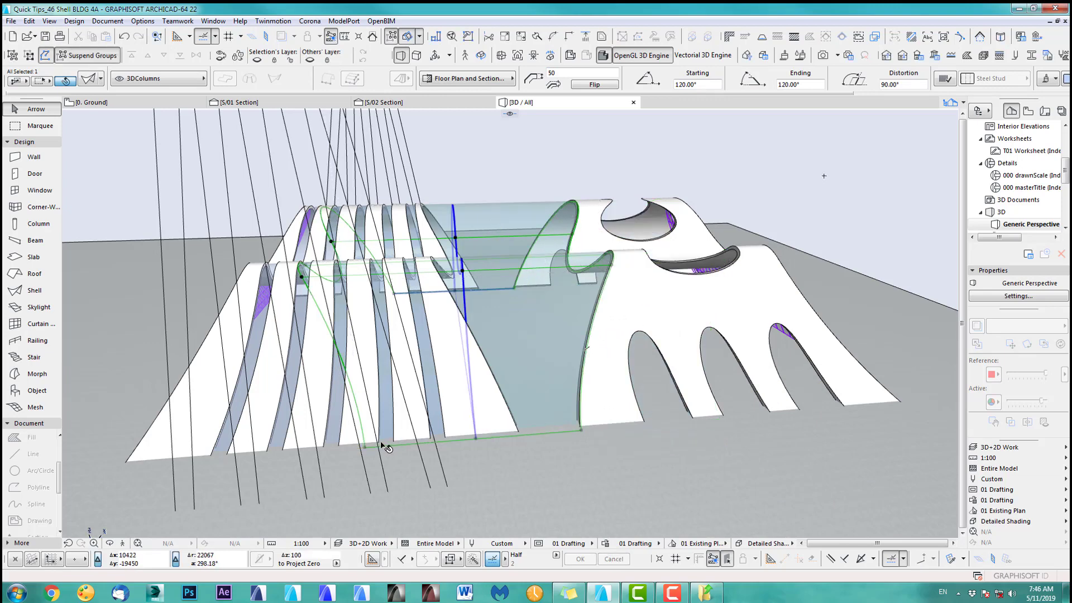
left_click(366, 451)
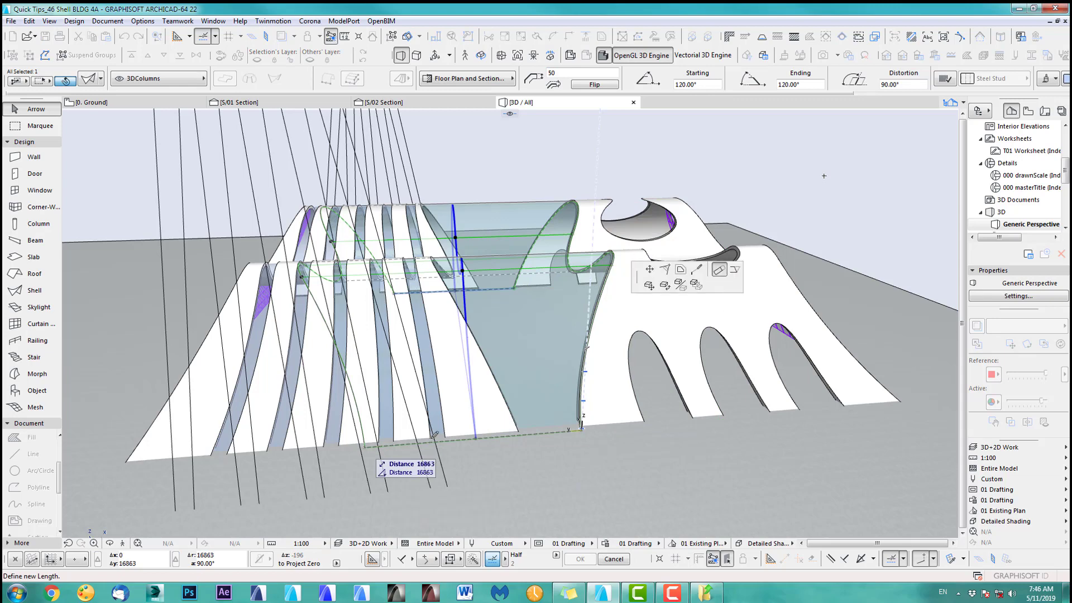
left_click(523, 429)
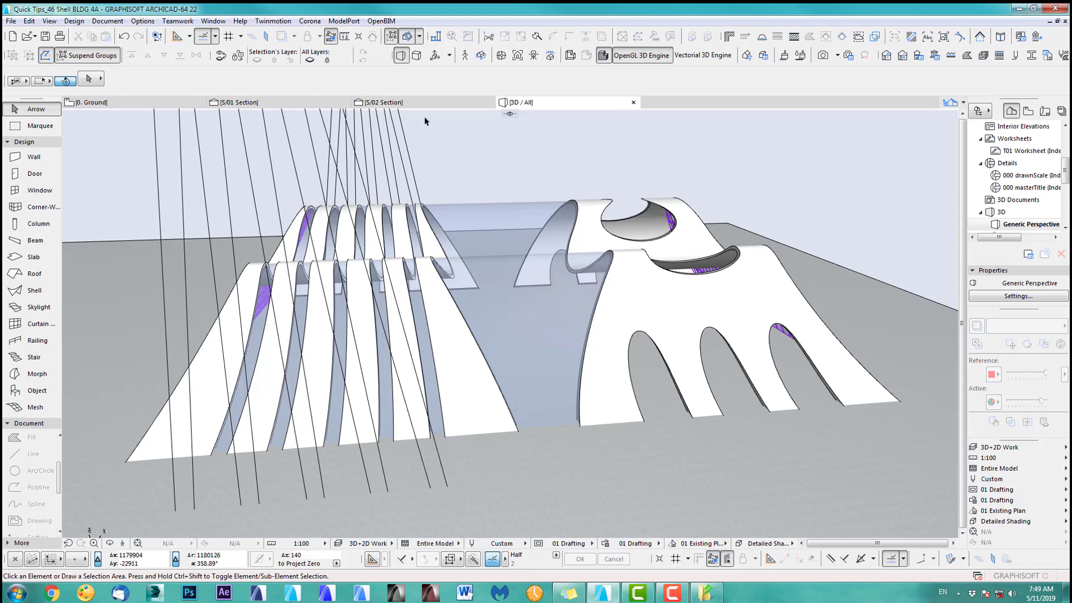
In the S/02 section, copy the slatted building's glass shell 41025 mm onto the oval-opening building, matching the upper corners, and check it in 3D.
left_click(420, 101)
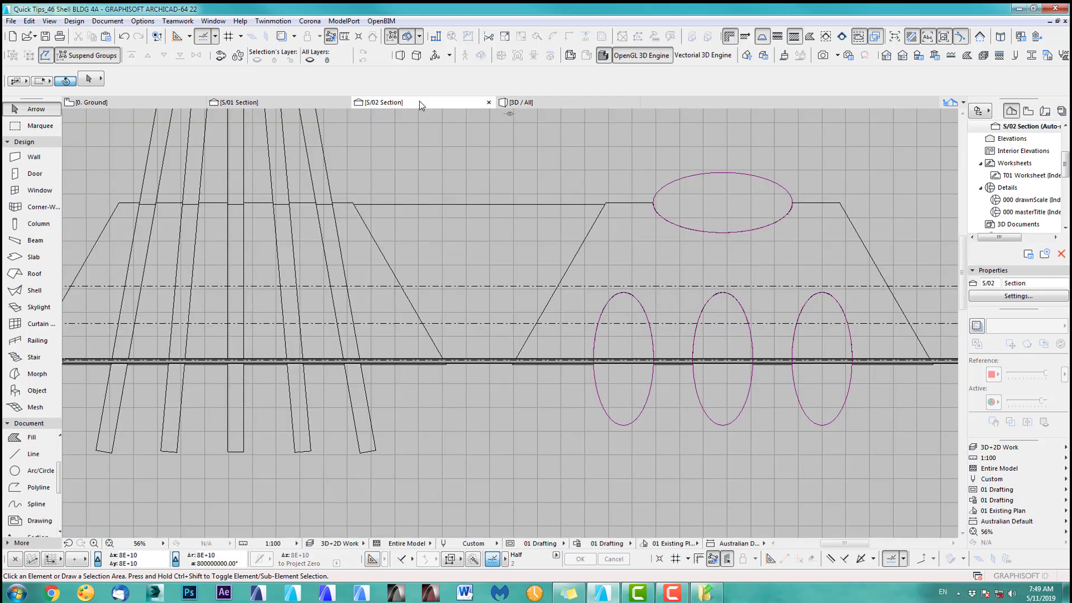
left_click(283, 208)
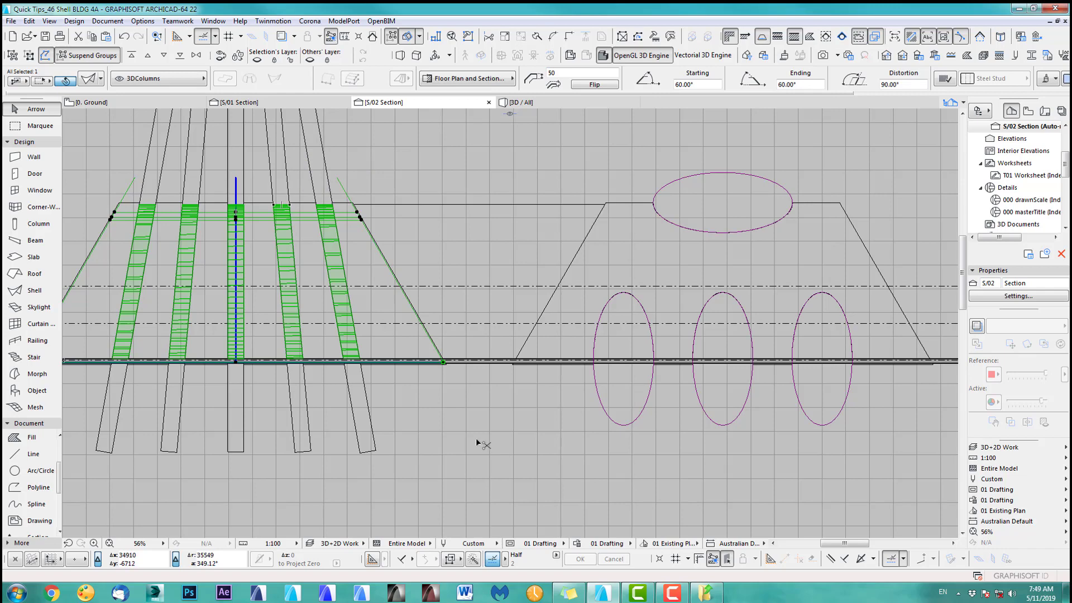
key("ctrl+d")
scroll(355, 202, "up", 4)
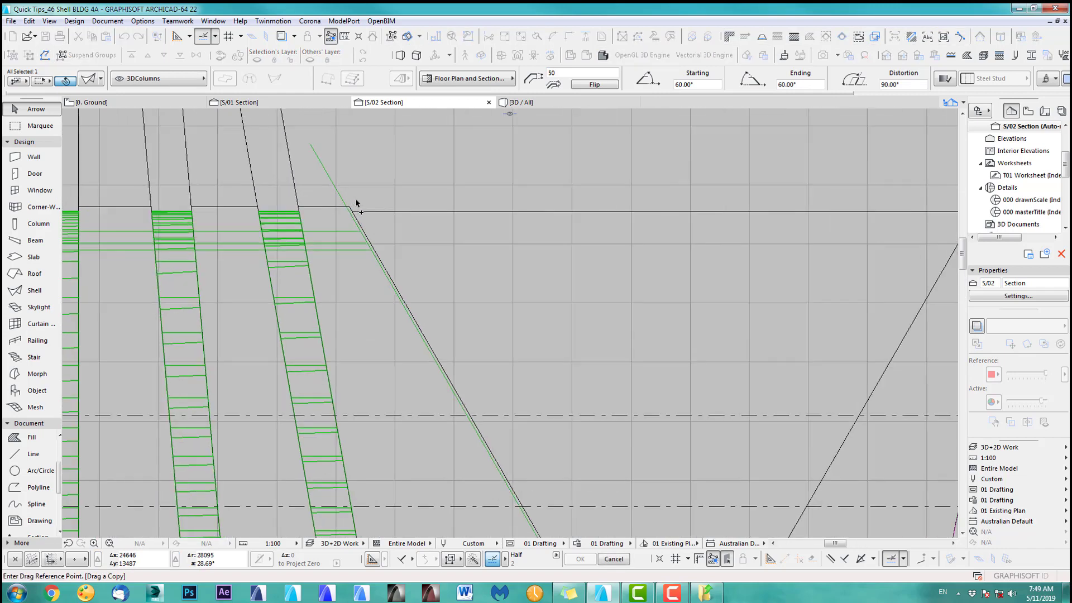
left_click(352, 209)
scroll(355, 215, "down", 5)
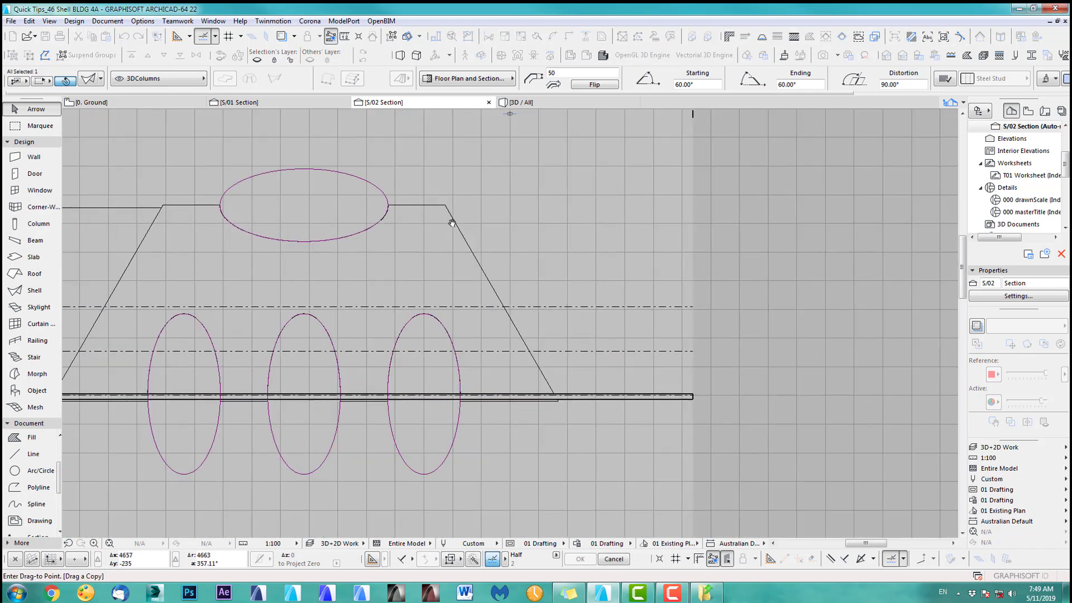
left_click(449, 205)
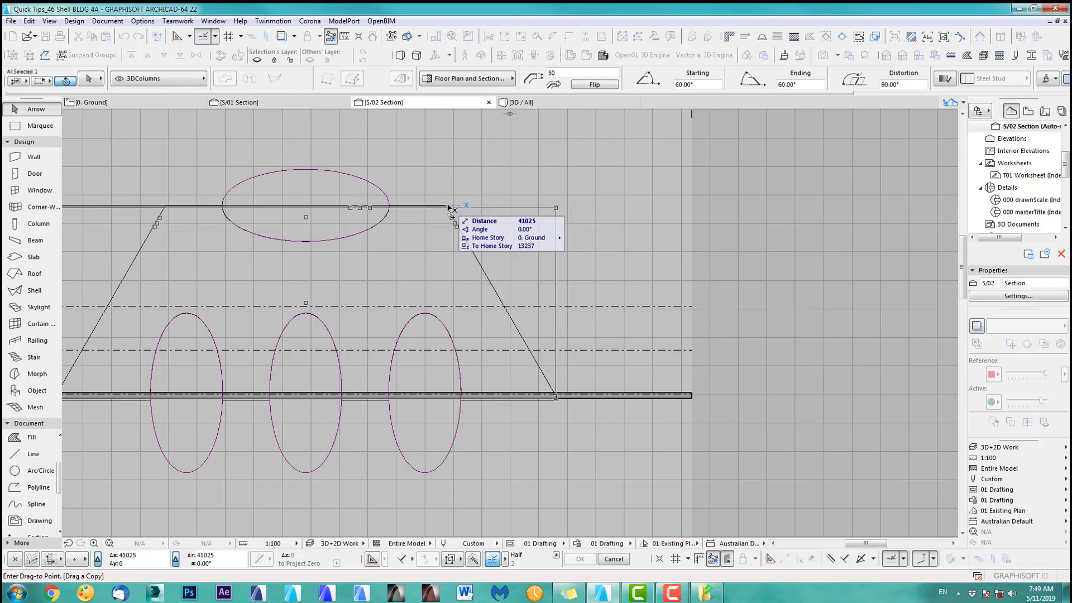
left_click(536, 171)
key("F3")
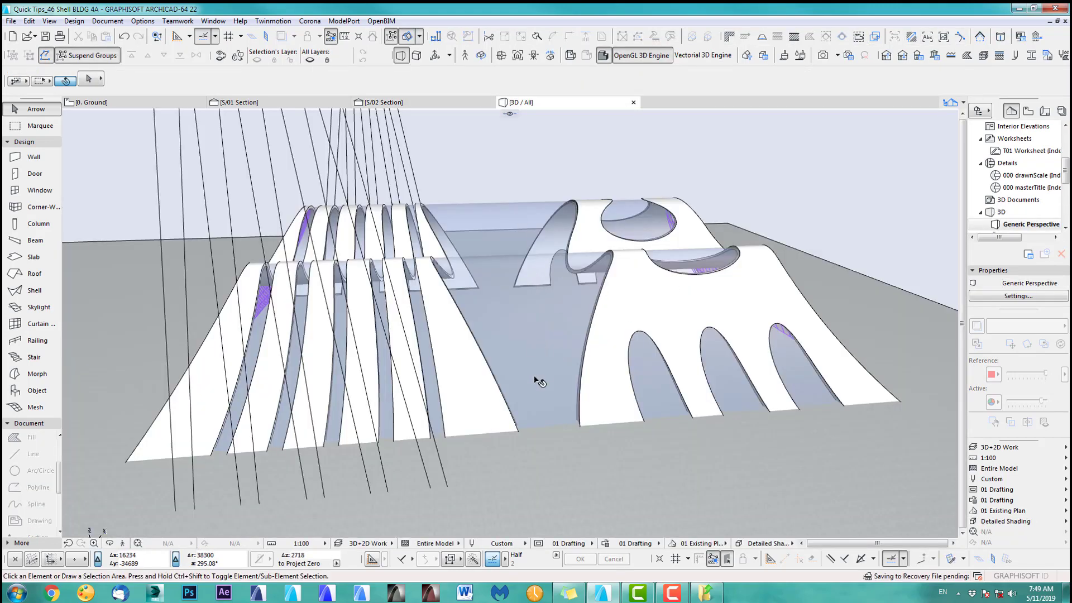
In the ground floor plan, move the slatted building's glass shell 20520 mm so its axis runs along the middle of the gap.
key("F2")
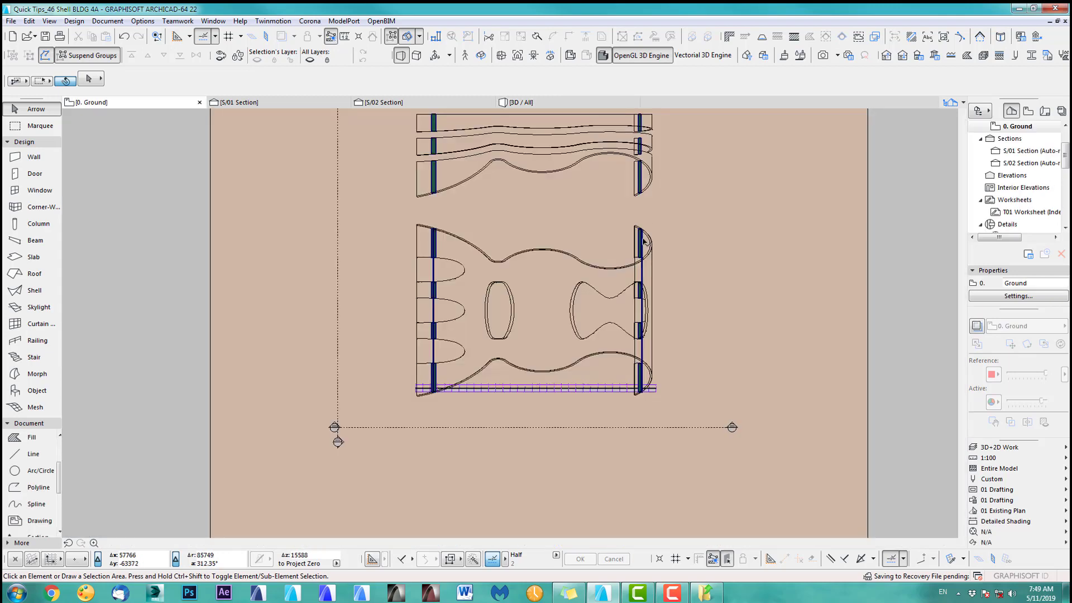
middle_click_drag(577, 242, 558, 323)
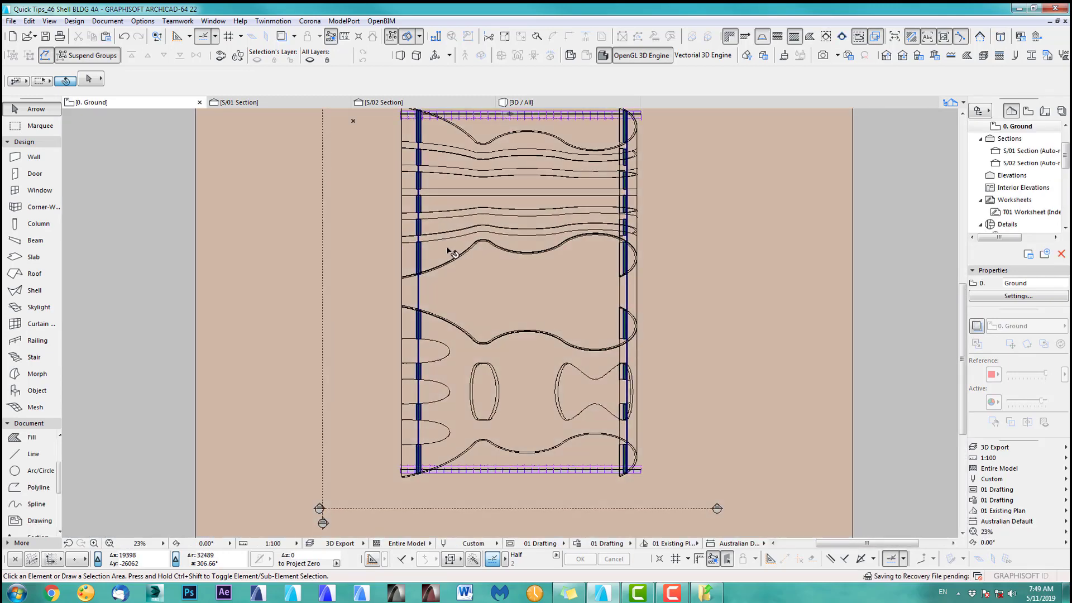
scroll(430, 276, "up", 3)
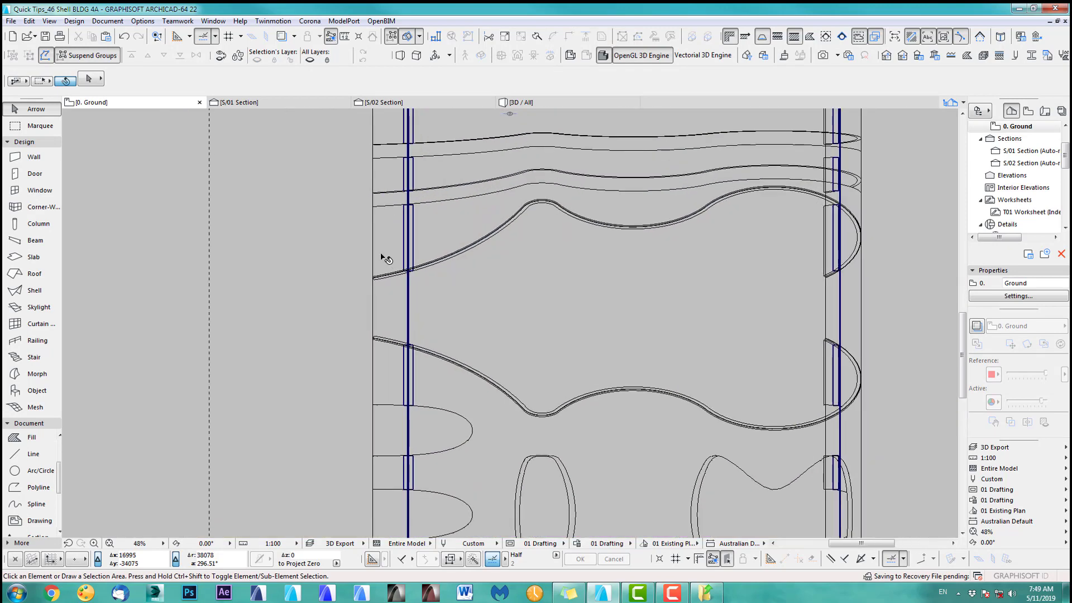
left_click(375, 255)
scroll(469, 285, "down", 3)
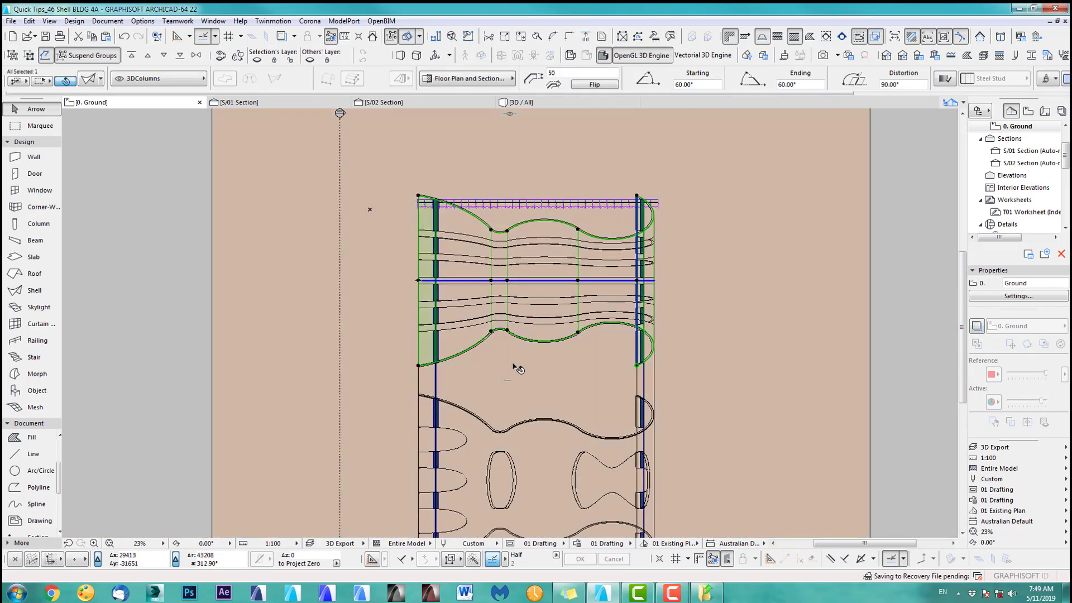
key("ctrl+d")
scroll(514, 380, "down", 2)
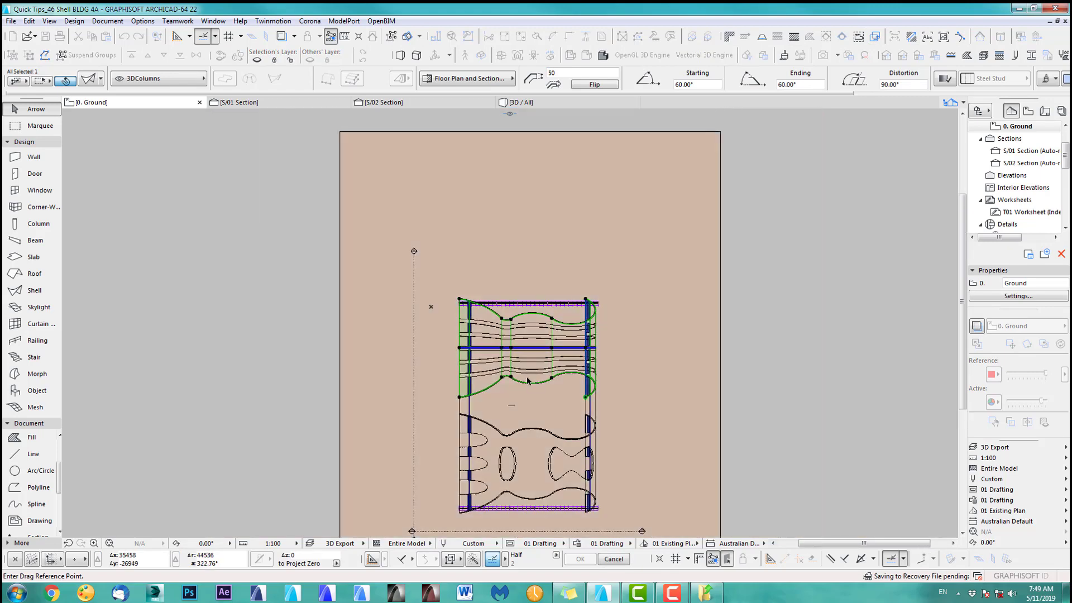
scroll(490, 403, "up", 2)
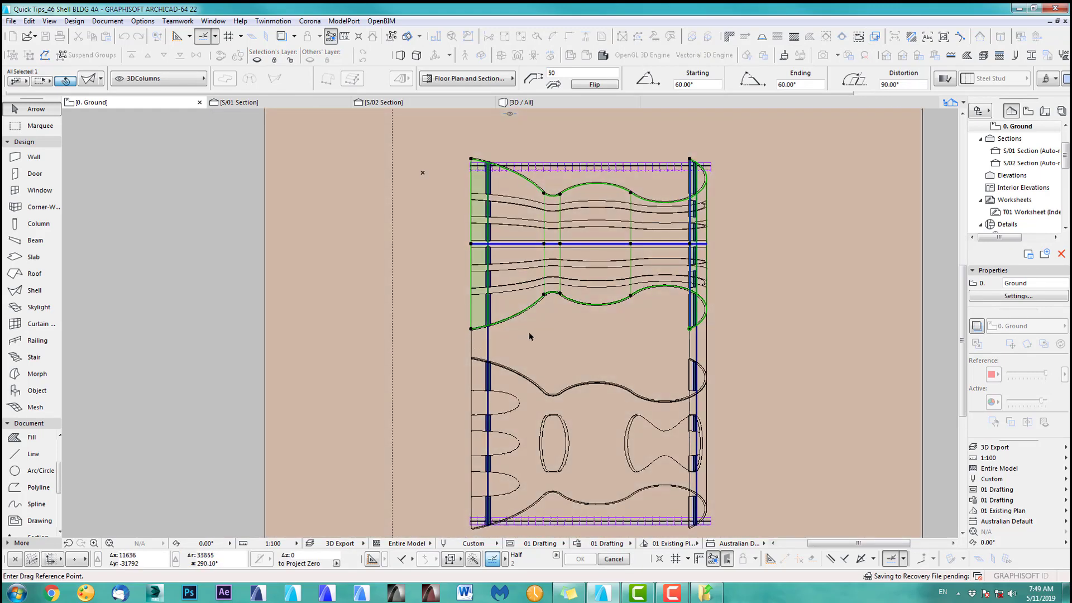
left_click(509, 243)
scroll(500, 344, "up", 2)
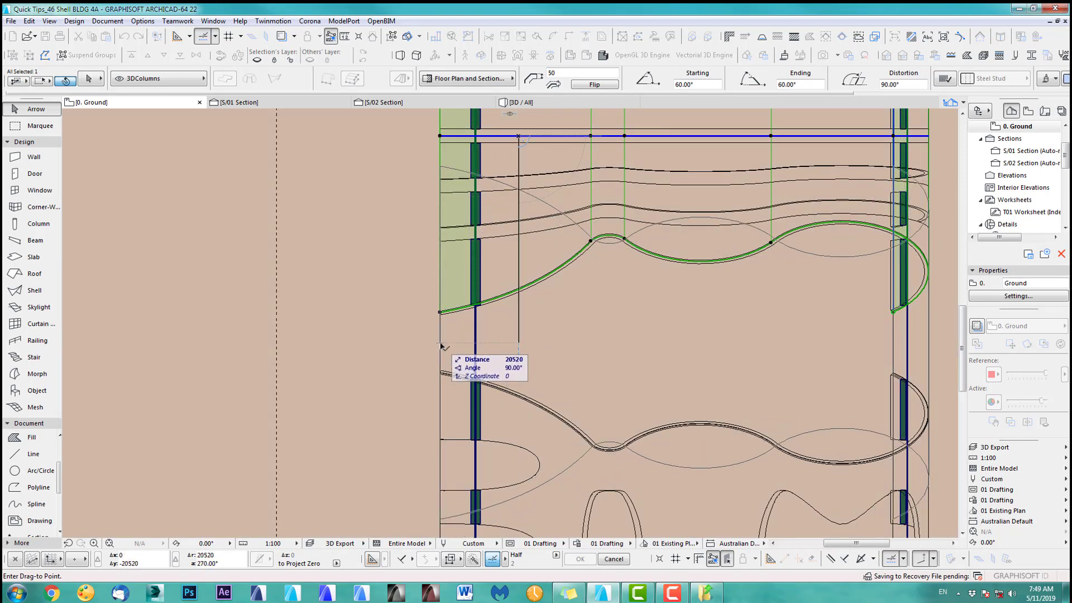
left_click(440, 343)
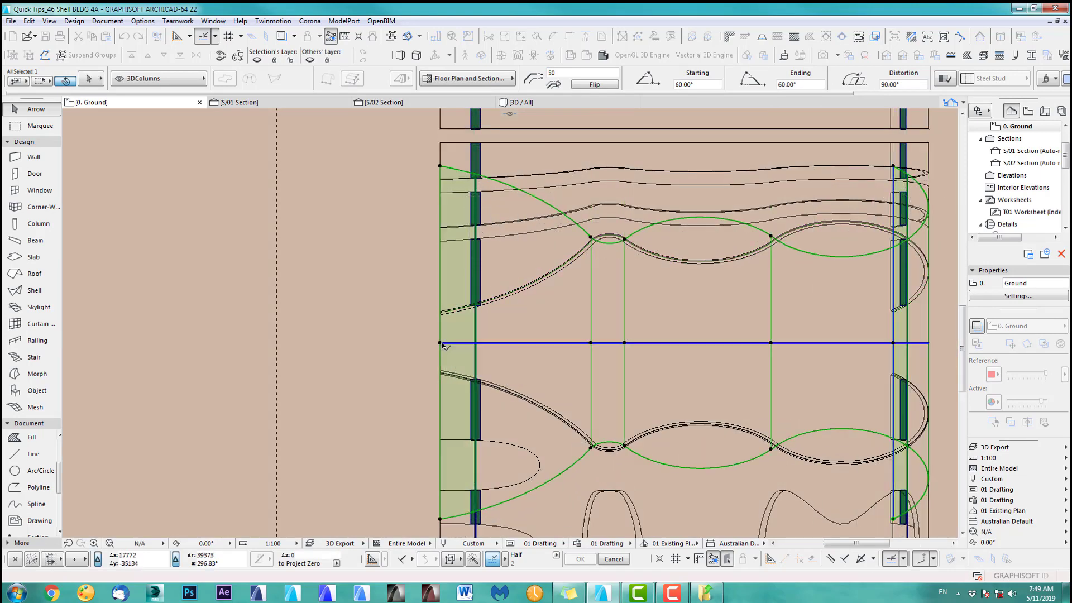
Set both the ending and starting edge angles of the moved glass shell to 90°.
left_click(805, 84)
type("90")
left_click_drag(904, 83, 890, 84)
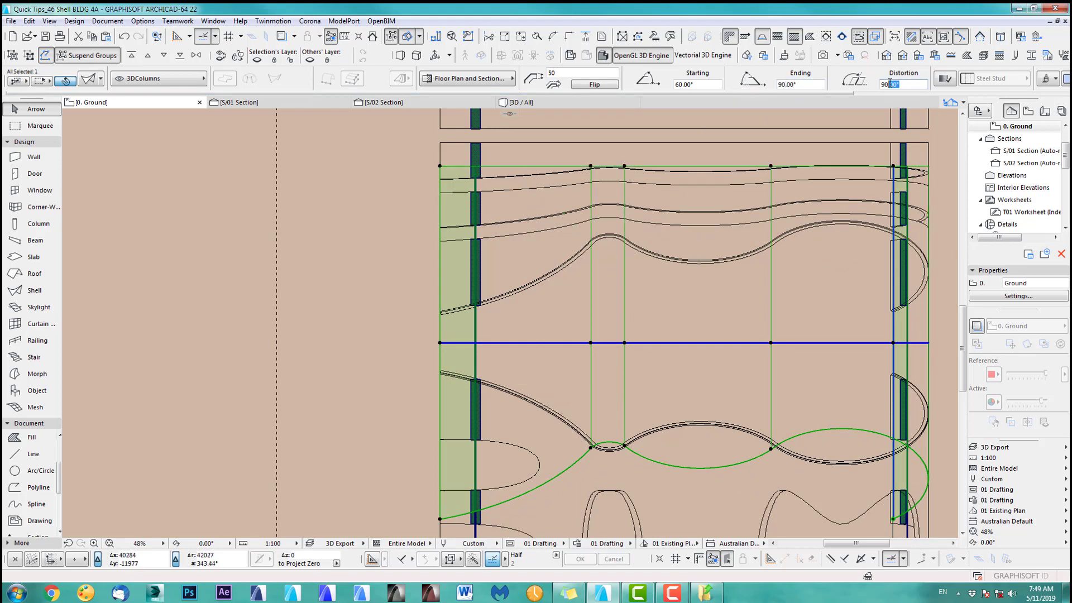
left_click(708, 85)
type("9")
key("Return")
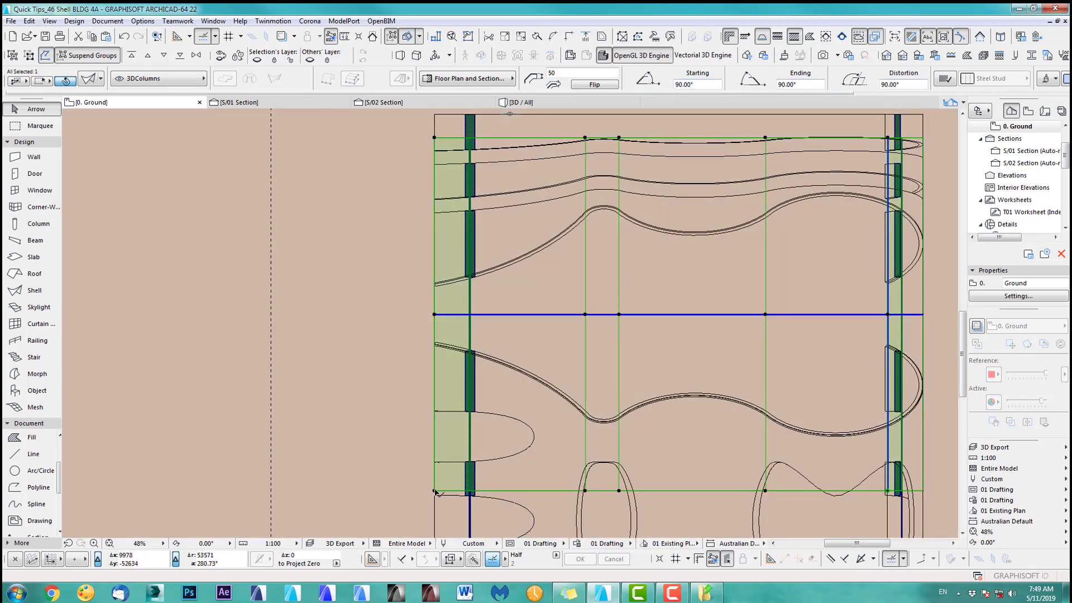
Narrow the moved shell to a thin strip on the gap's centre line, pulling one long edge in 17500 mm and the opposite edge up to it.
left_click(435, 491)
left_click(480, 429)
left_click(435, 315)
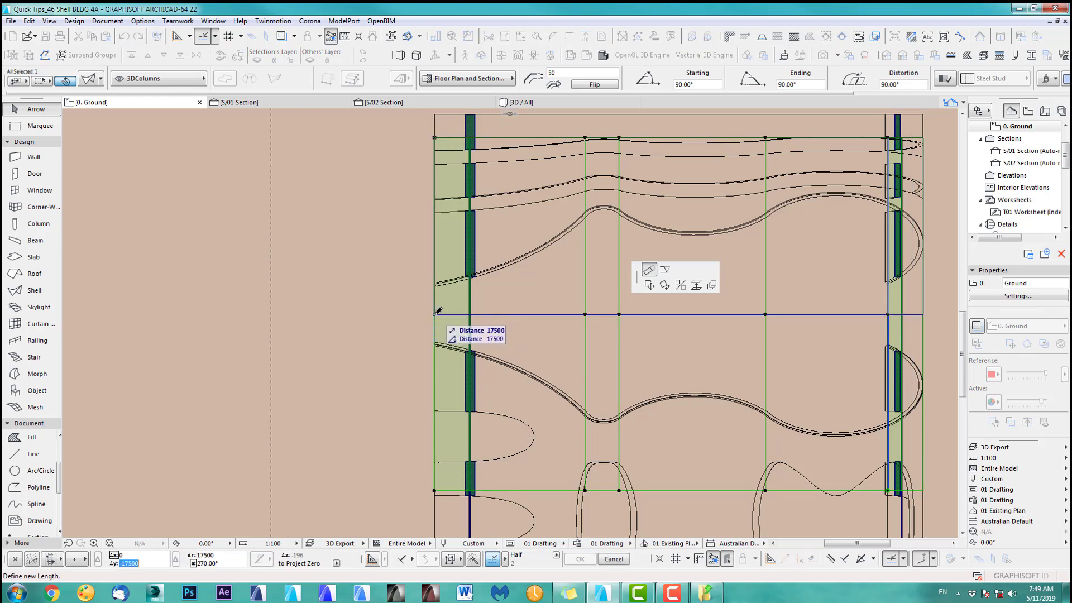
left_click(435, 315)
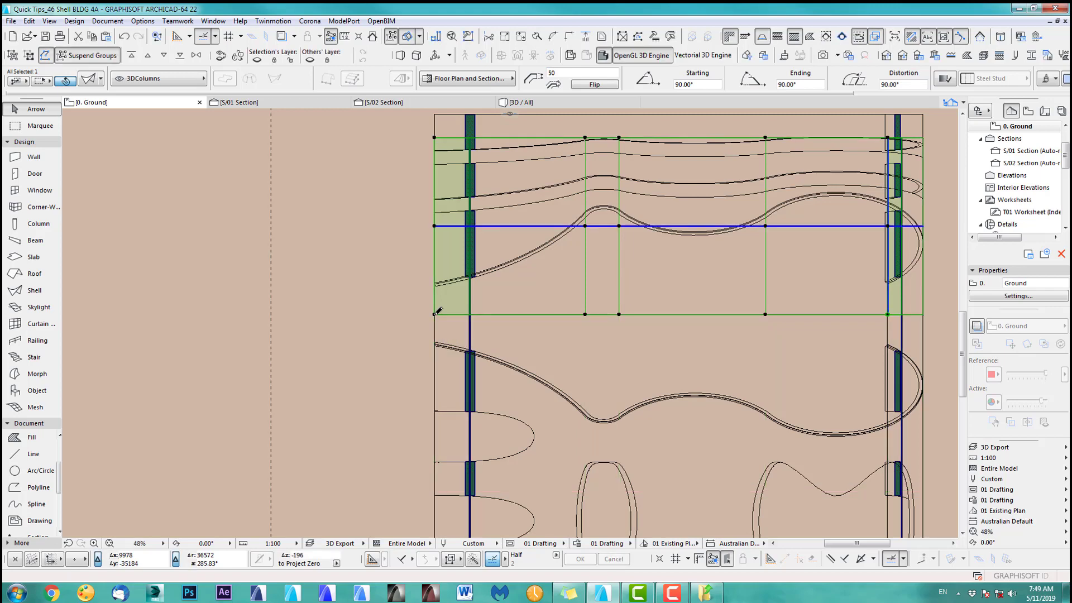
scroll(458, 207, "up", 3)
scroll(465, 229, "down", 2)
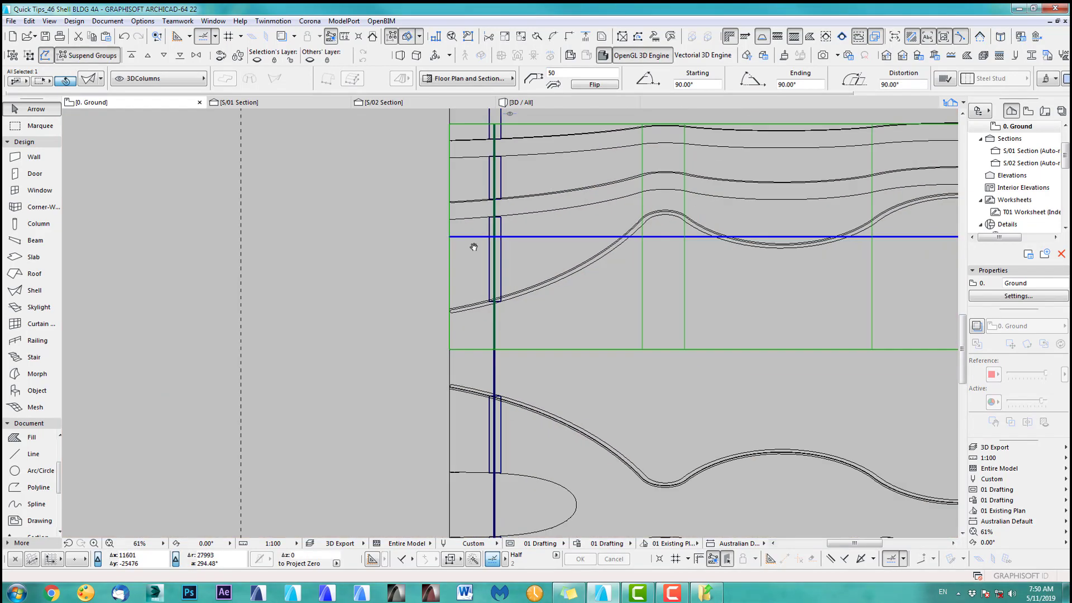
left_click(448, 149)
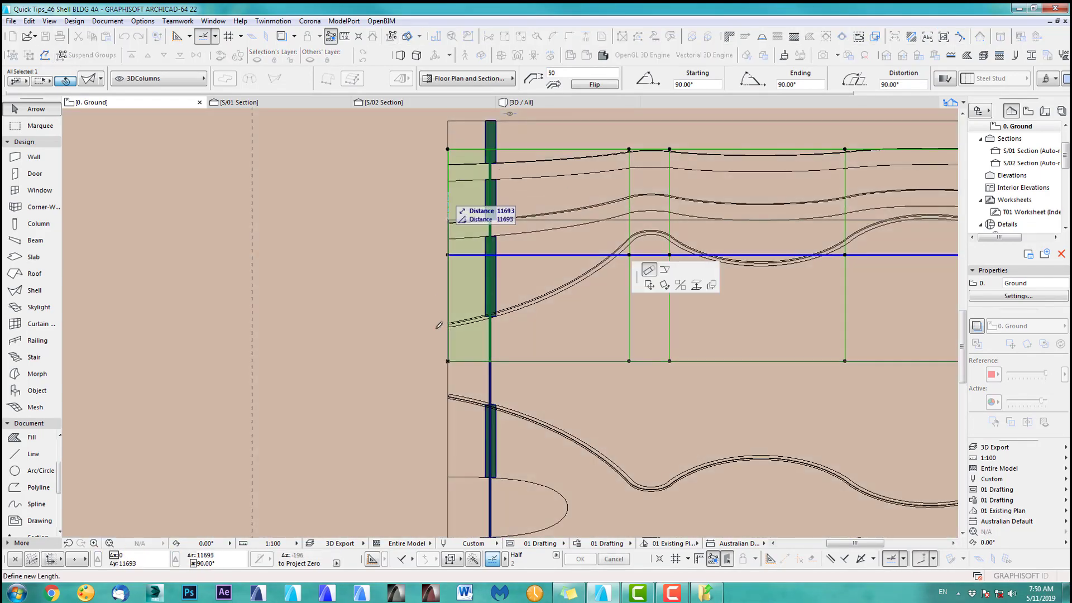
left_click(448, 361)
scroll(448, 361, "up", 4)
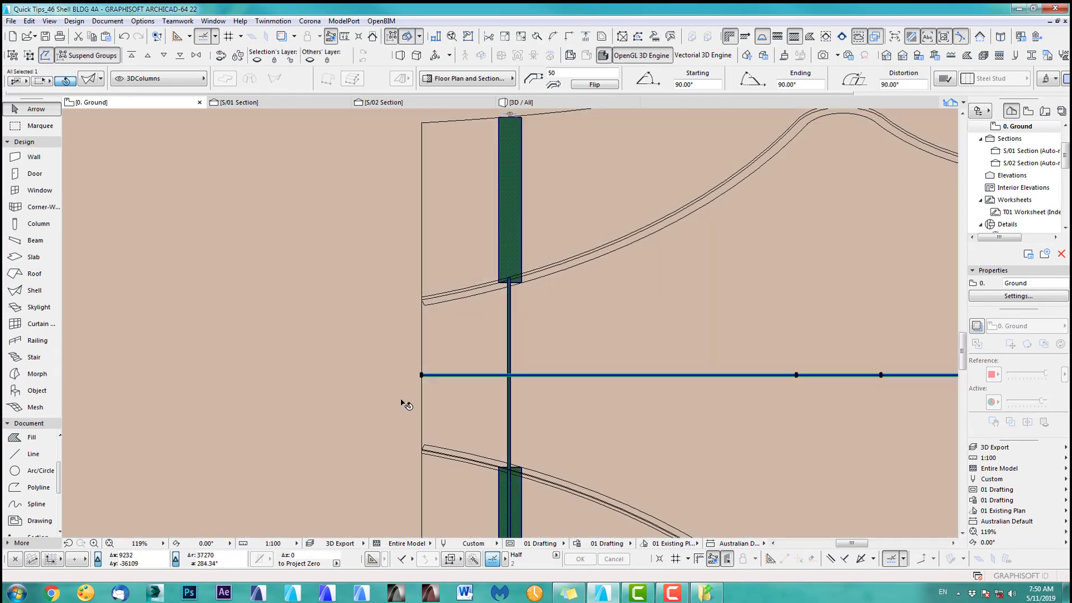
left_click(392, 390)
key("Escape")
In 3D, set the thin strip in the gap to a thickness of 100 mm and all its surfaces to Iron.
key("F3")
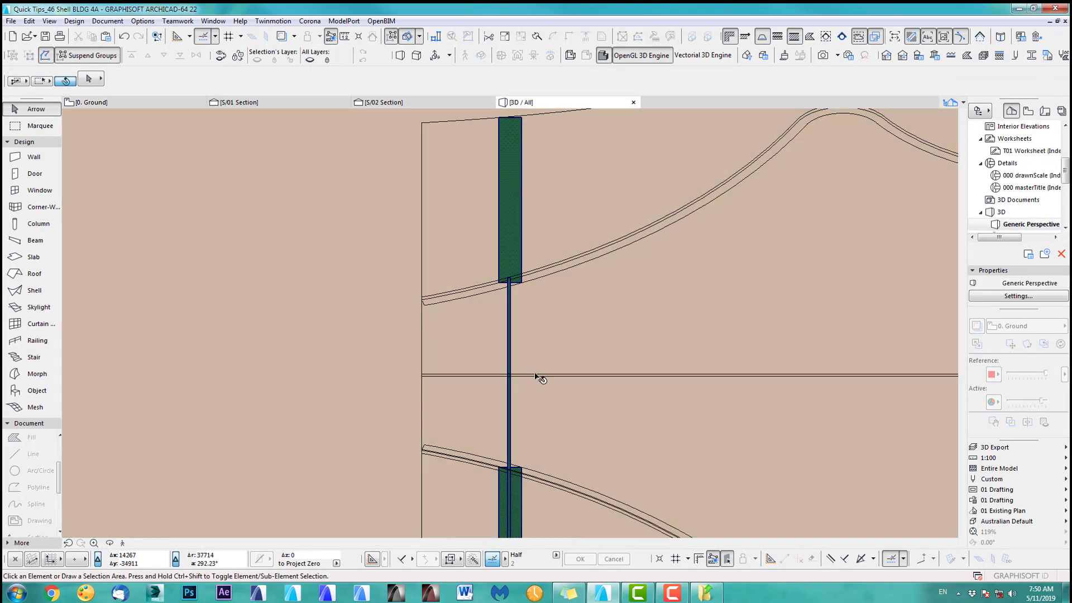
scroll(538, 305, "up", 5)
middle_click_drag(676, 293, 634, 190)
scroll(720, 394, "up", 3)
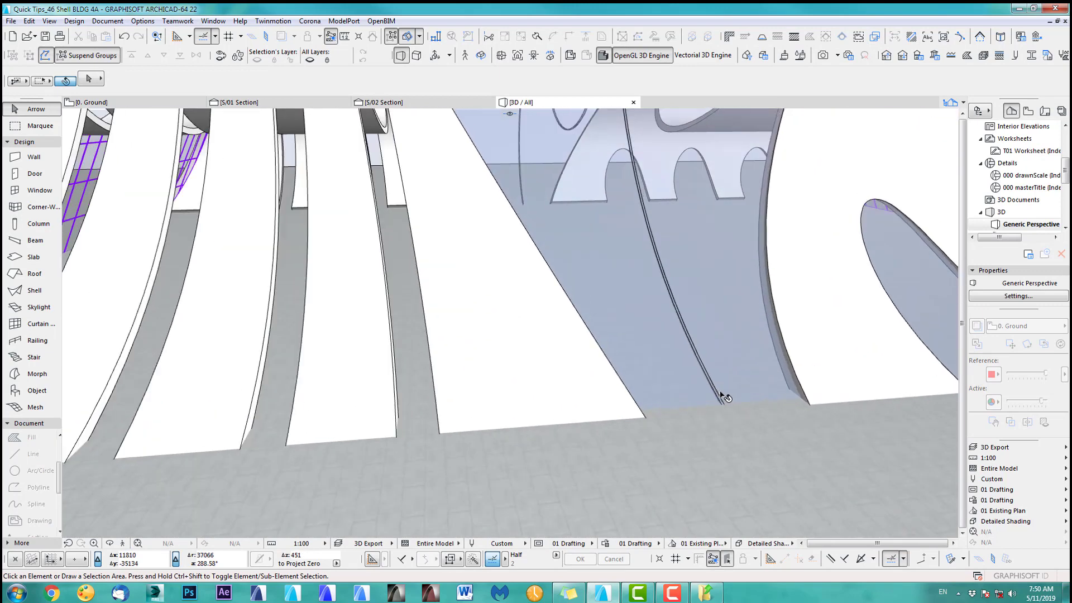
scroll(724, 396, "up", 3)
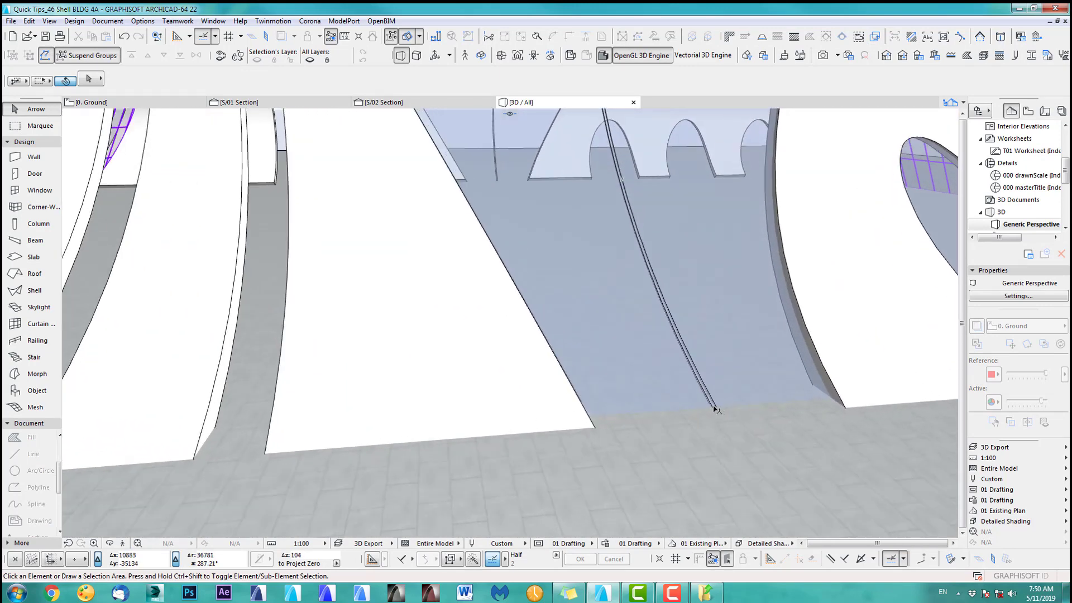
left_click(717, 409)
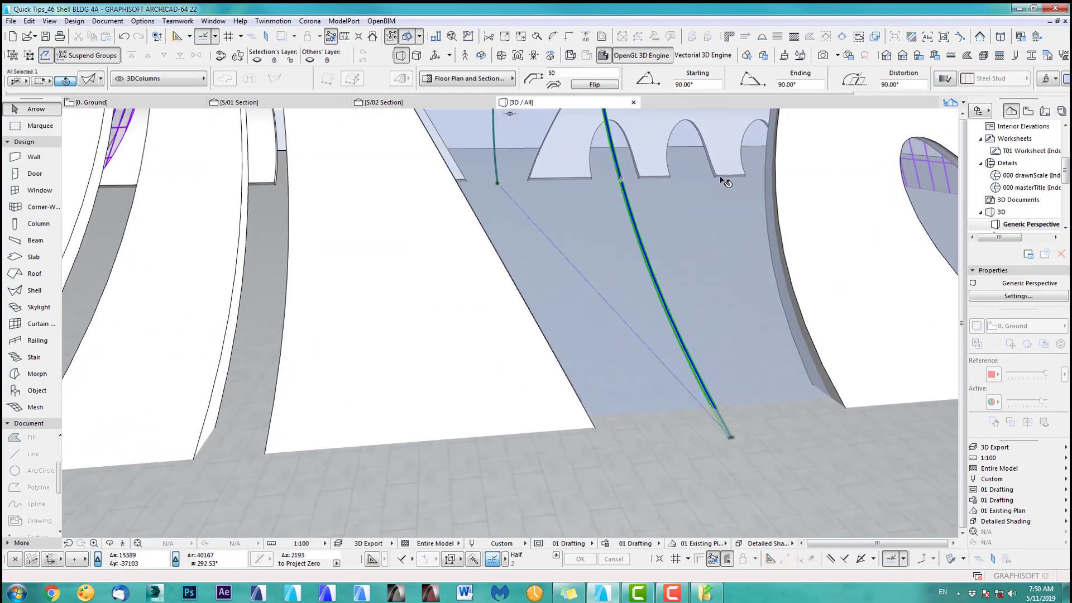
left_click(570, 72)
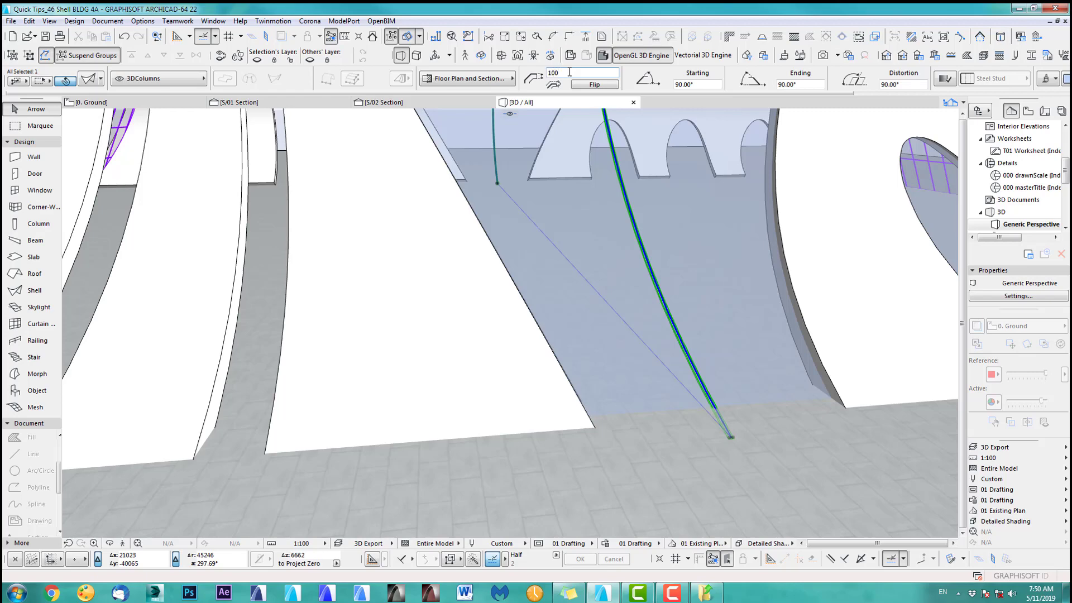
left_click(1055, 85)
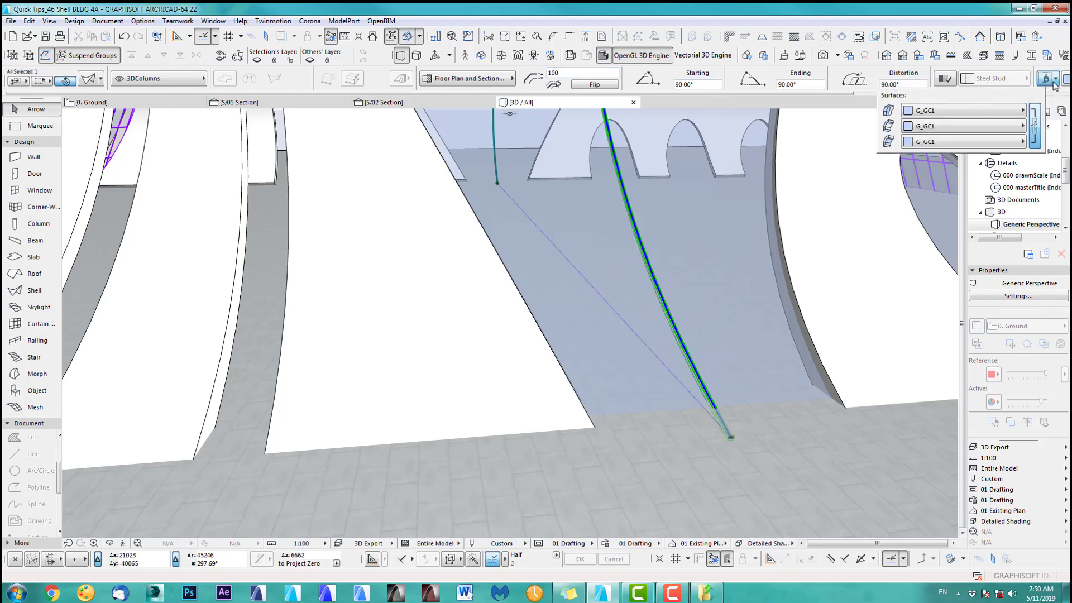
left_click(990, 109)
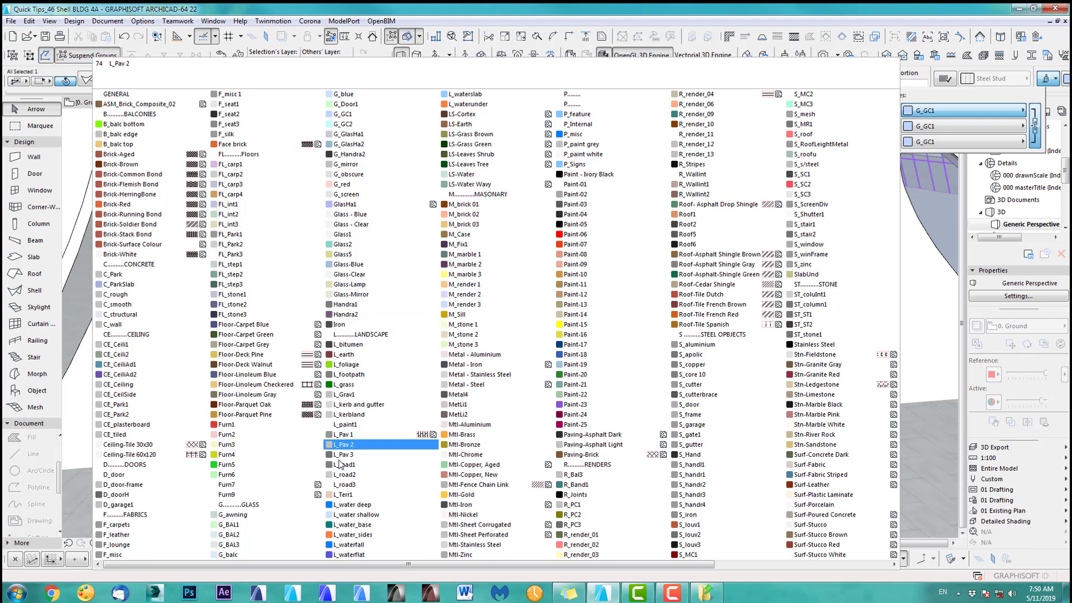
left_click(430, 325)
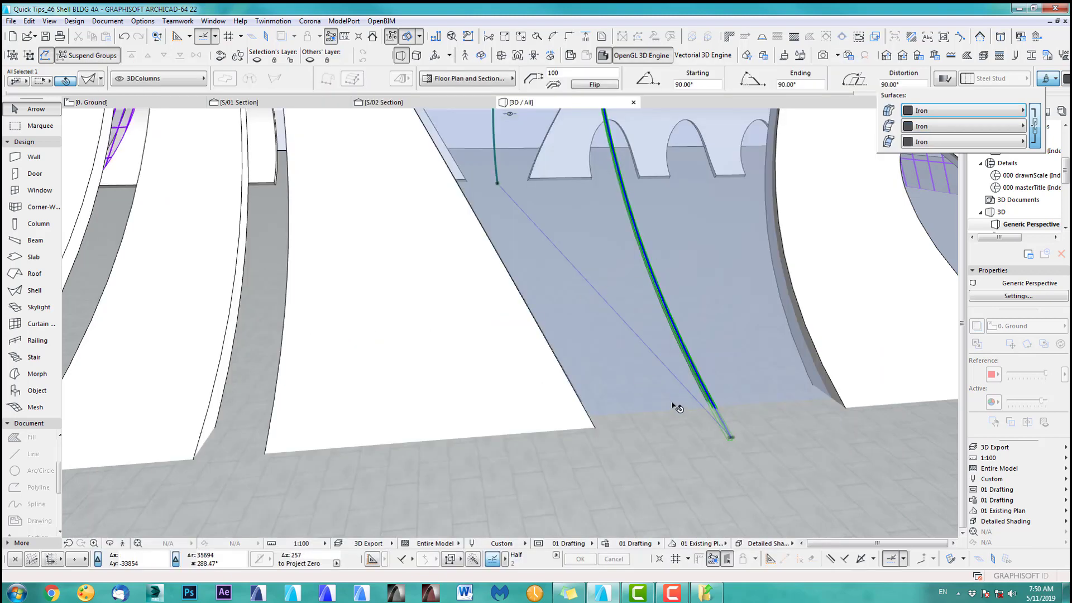
scroll(631, 204, "up", 4)
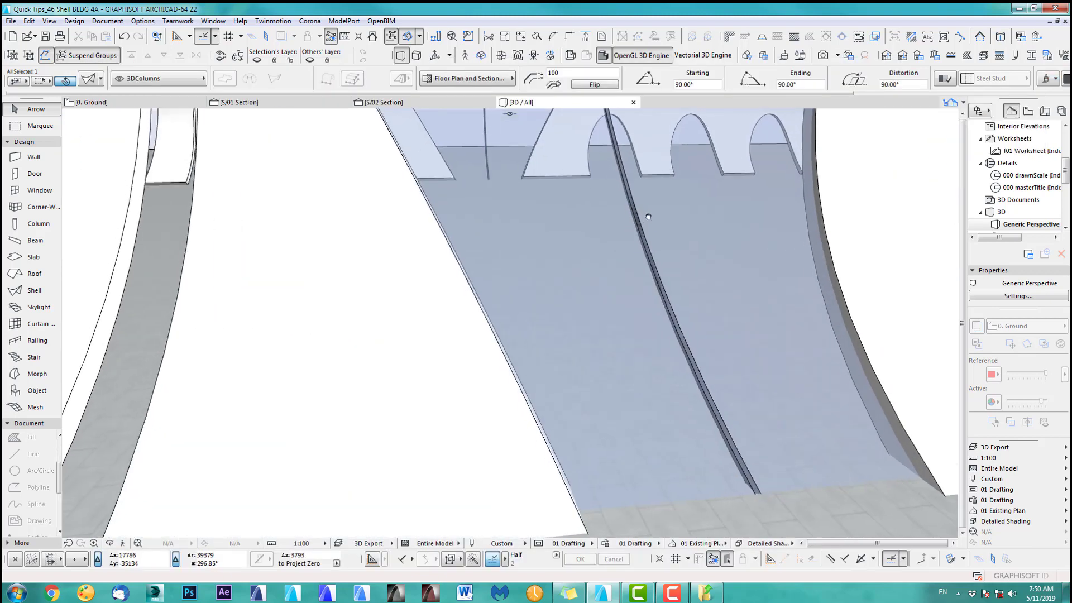
middle_click_drag(641, 211, 700, 270)
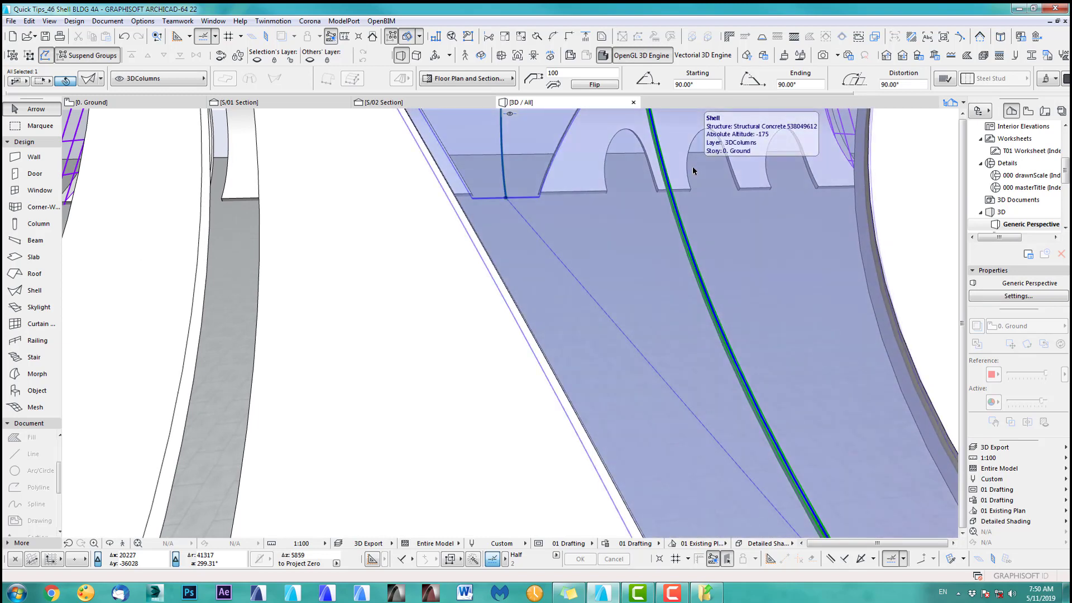
Elevate the iron strip by 50 mm.
key("ctrl+9")
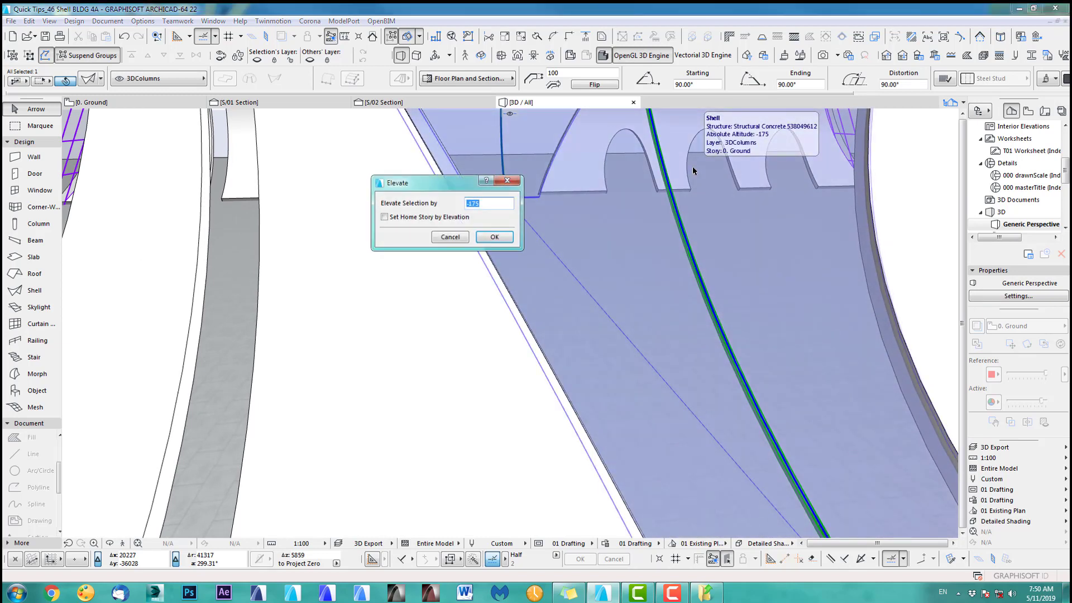
type("50")
key("Return")
Check the iron strip along the connecting glass shell and elevate it slightly once more.
scroll(594, 254, "down", 5)
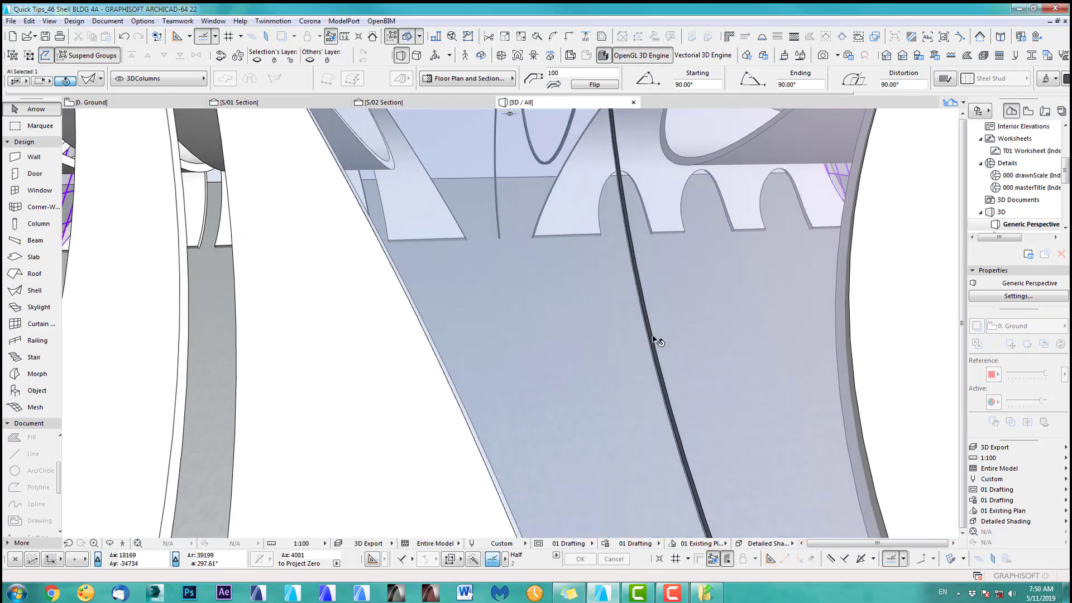
scroll(680, 281, "up", 4)
middle_click_drag(697, 236, 880, 239)
scroll(880, 239, "up", 2)
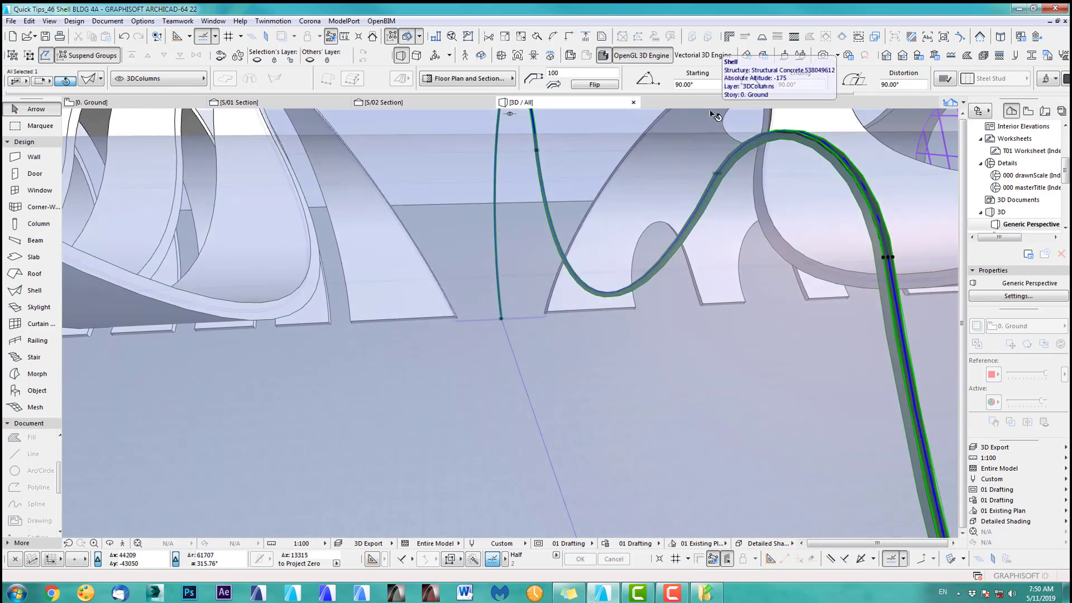
key("ctrl+9")
key("Return")
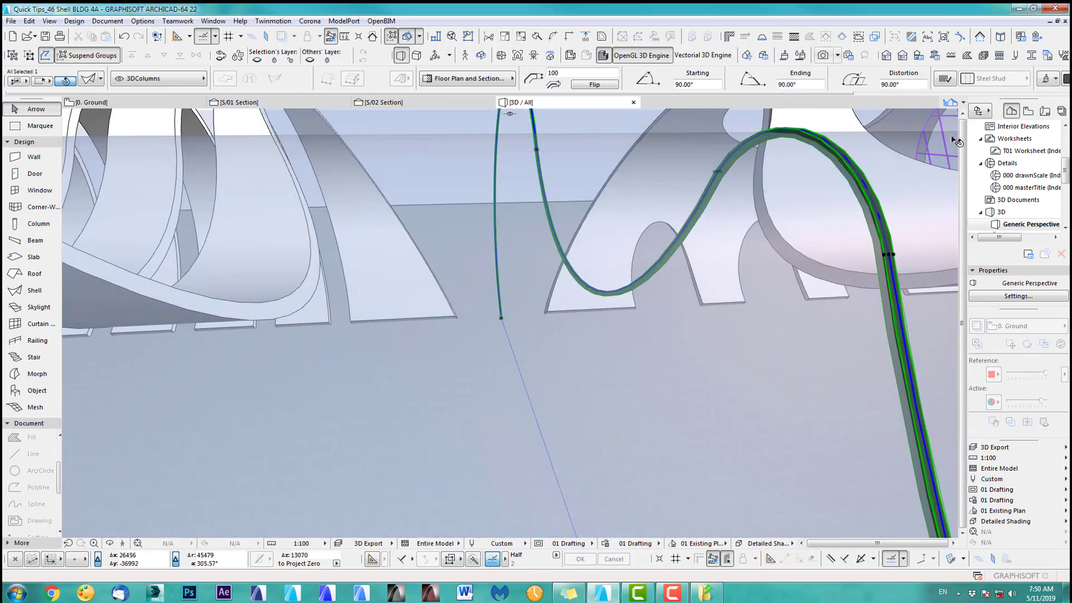
Set the thickness of the iron strip along the glass shell's centre line to 140 mm.
left_click_drag(873, 246, 864, 294)
middle_click_drag(864, 294, 739, 300, "shift")
left_click(474, 163)
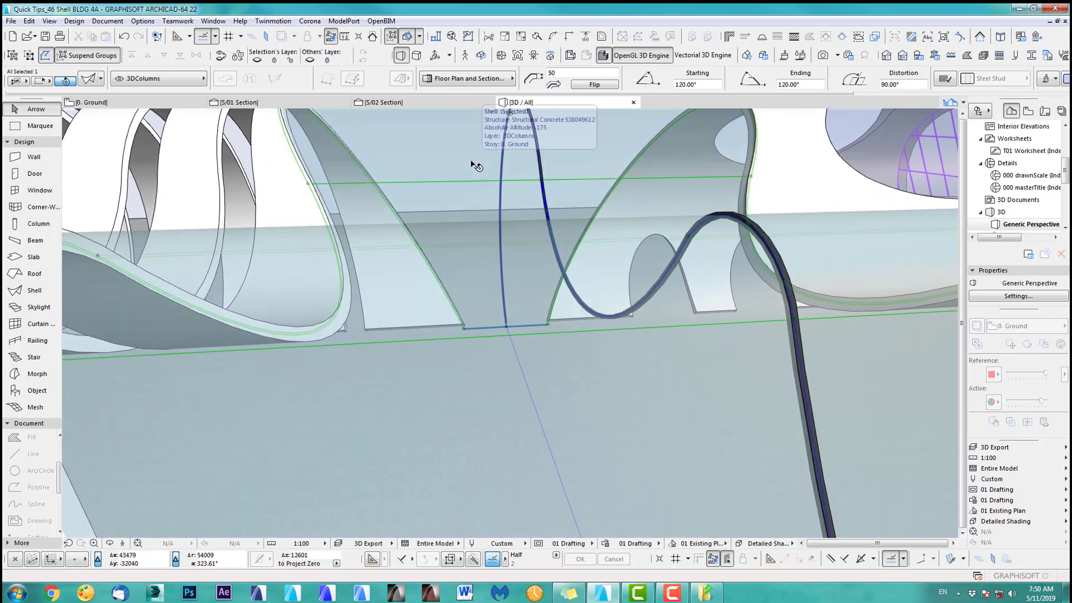
middle_click_drag(789, 279, 787, 281, "shift")
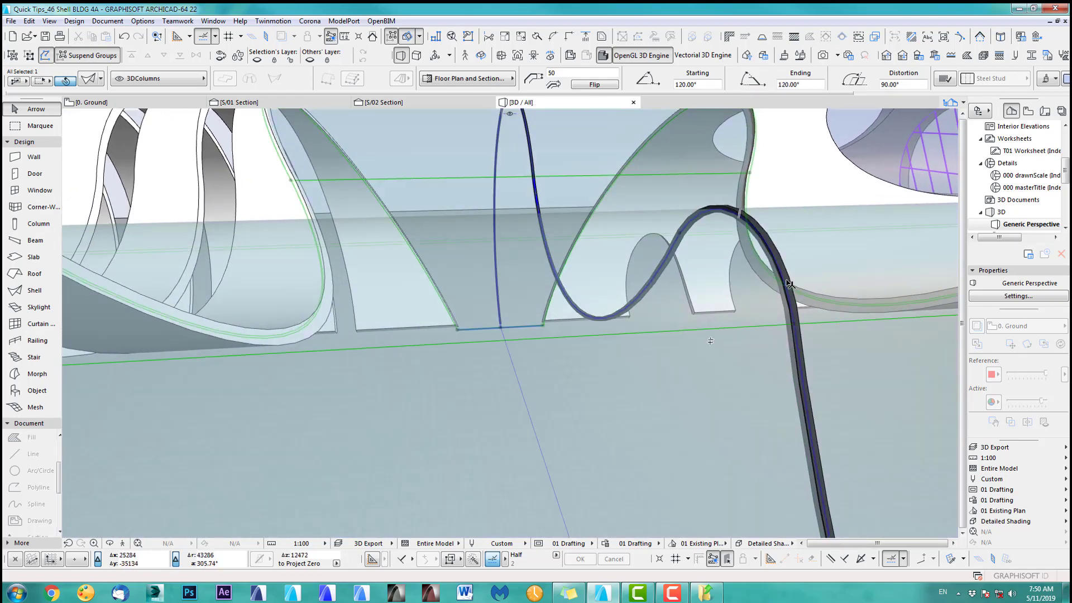
left_click(789, 283)
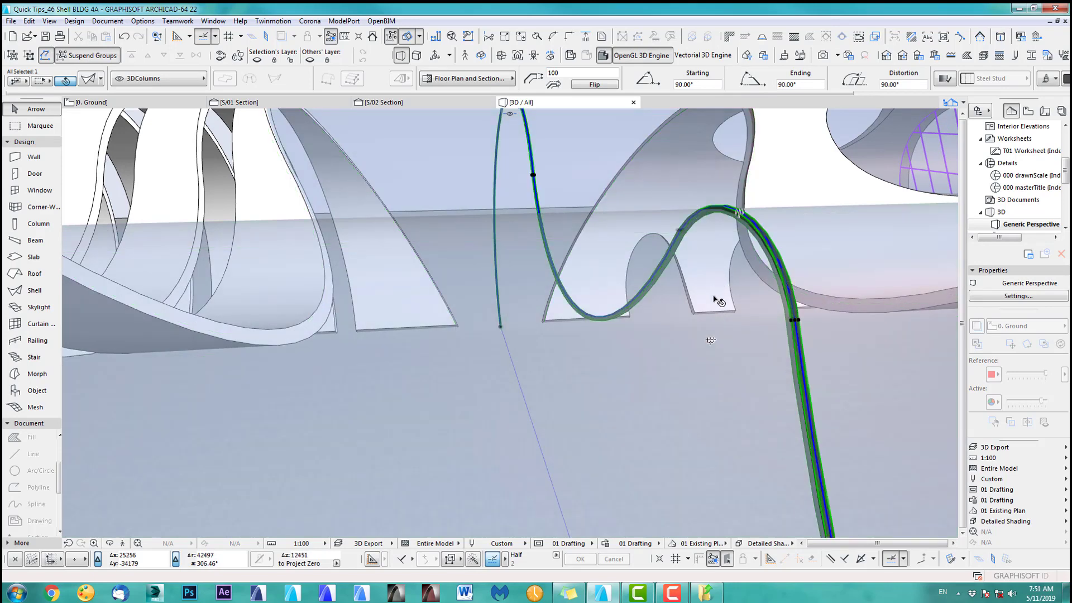
scroll(710, 379, "down", 3)
left_click_drag(703, 352, 728, 278)
left_click(577, 74)
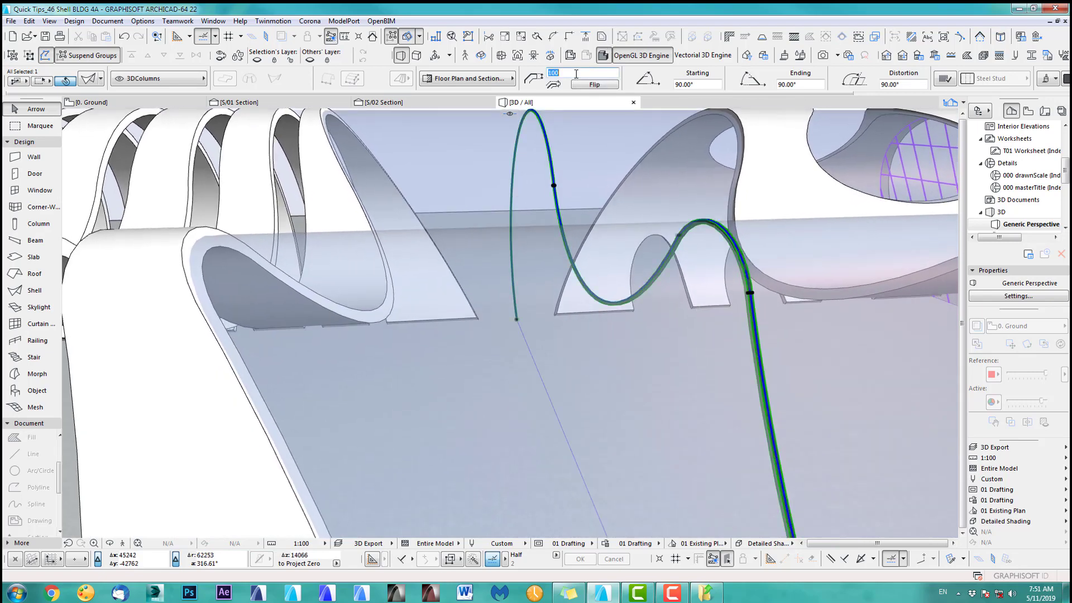
key("Return")
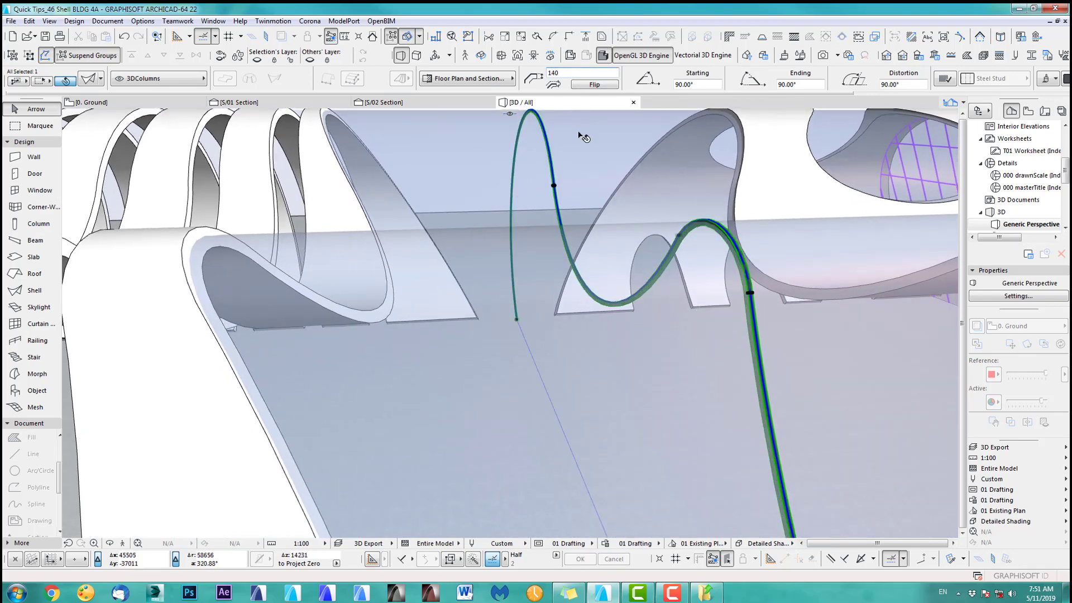
Elevate the centre iron strip once more and check how it sits along the whole glass shell.
key("ctrl+9")
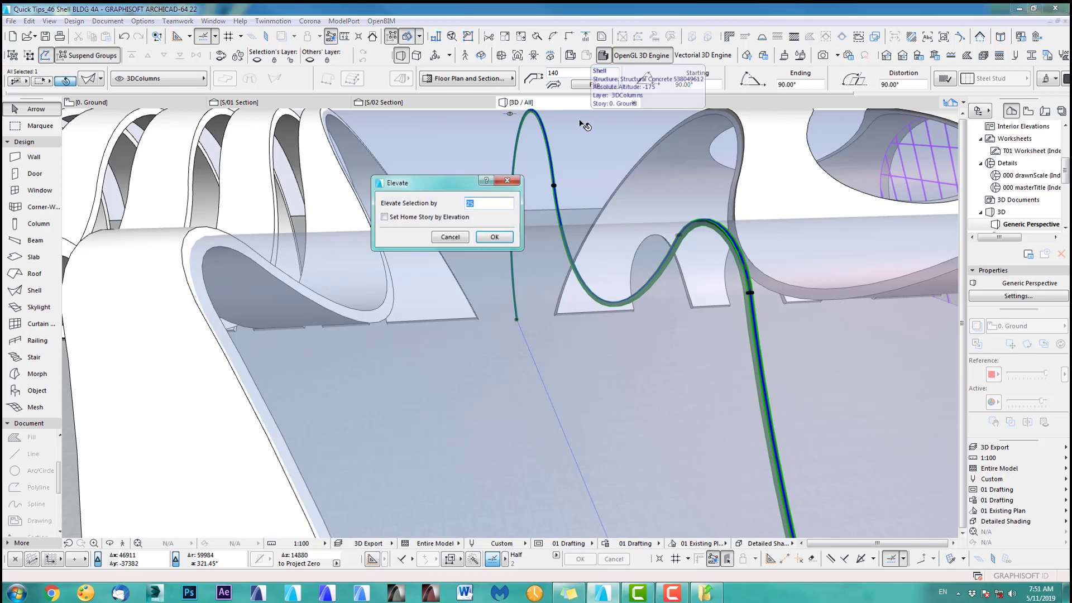
key("Return")
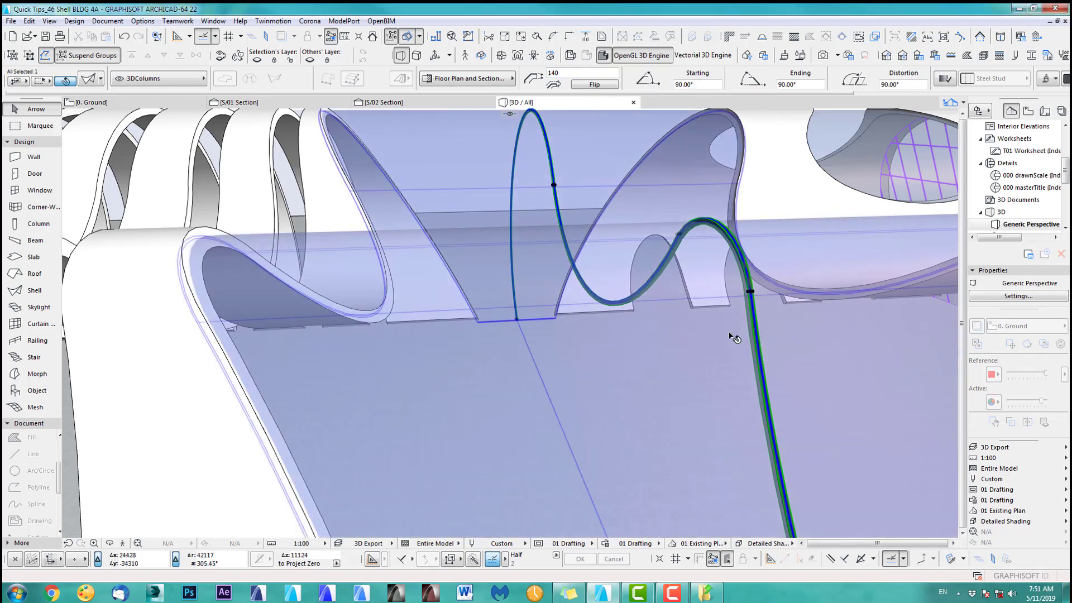
scroll(732, 335, "down", 3)
middle_click_drag(723, 335, 642, 218)
middle_click_drag(670, 302, 665, 251)
left_click_drag(664, 251, 790, 277)
left_click_drag(758, 369, 506, 355)
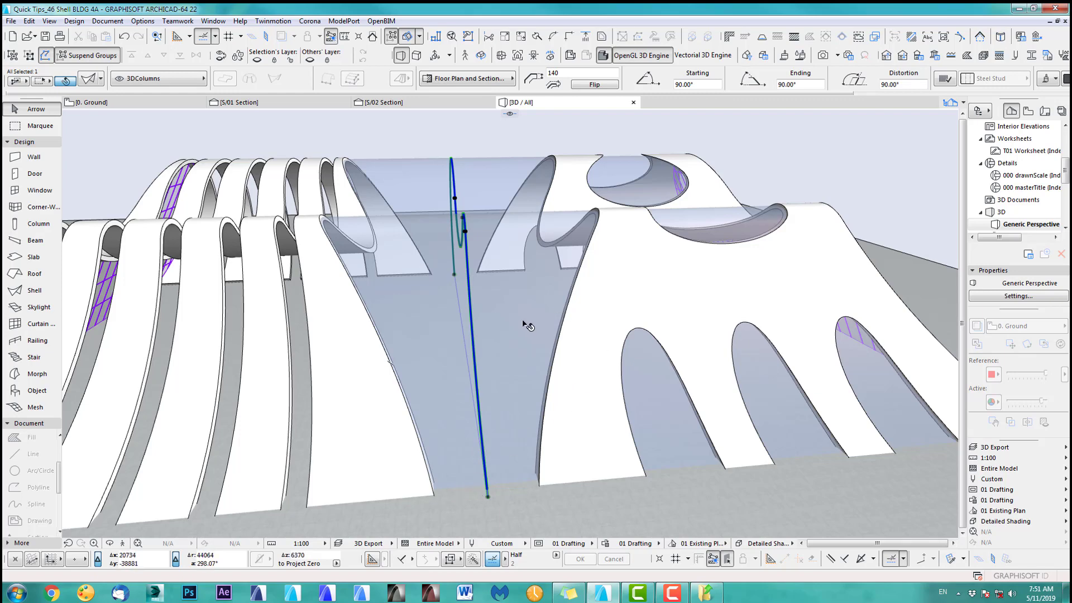
On the ground floor plan, multiply the centre strip with 2 copies distributed up to the glass shell's corner at the slatted building.
key("F2")
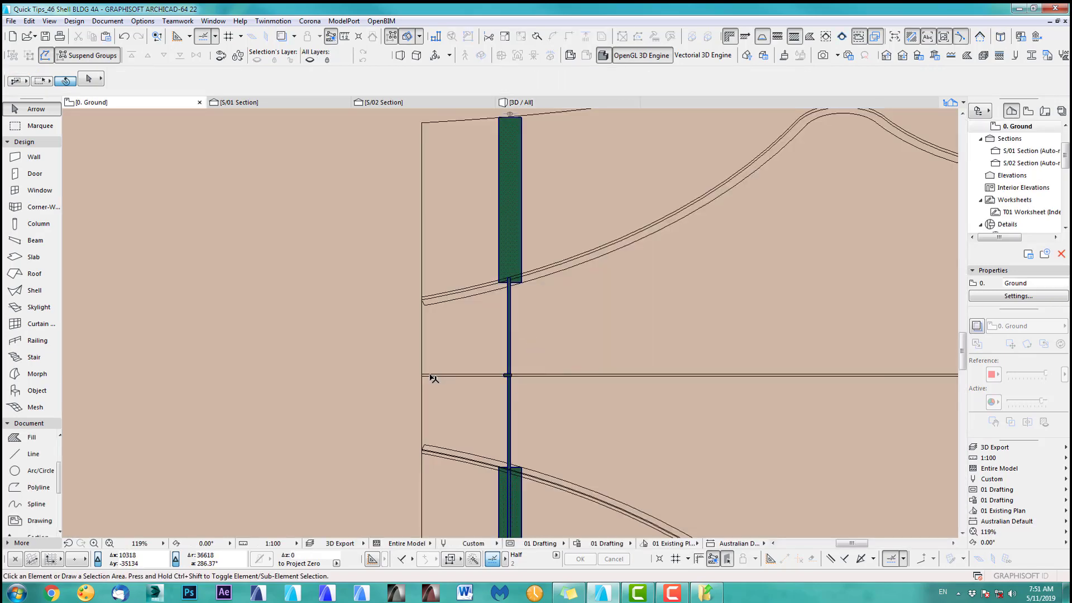
scroll(431, 377, "up", 4)
left_click(415, 377)
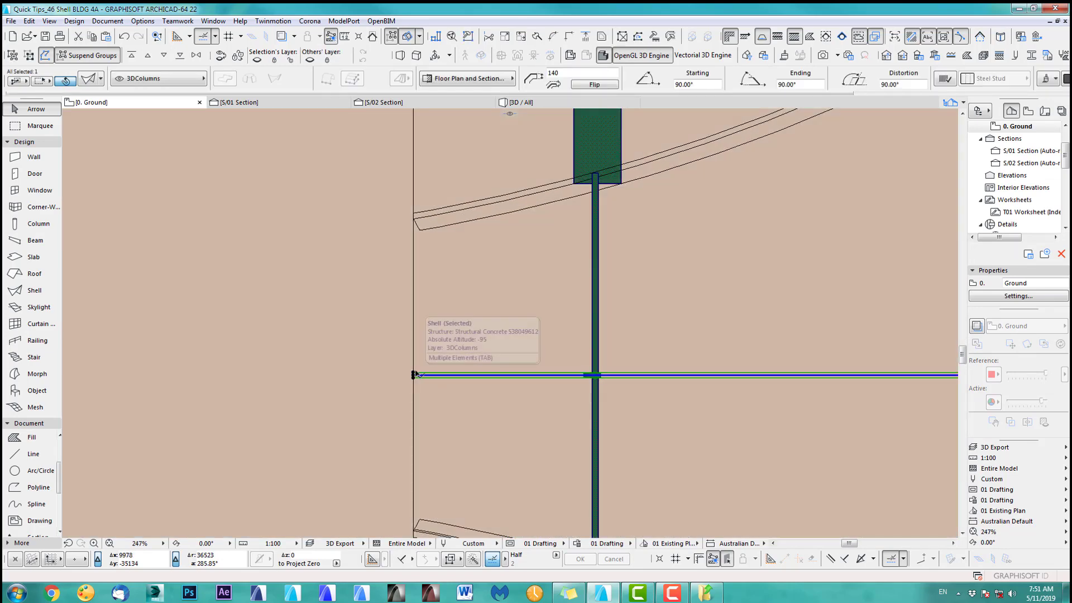
scroll(415, 335, "down", 2)
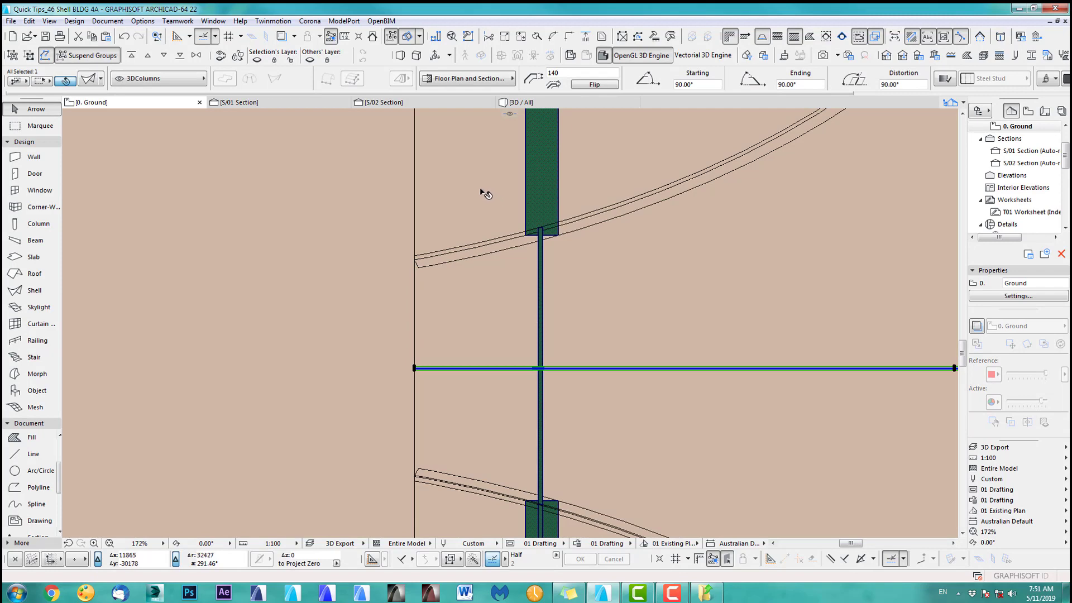
key("ctrl+u")
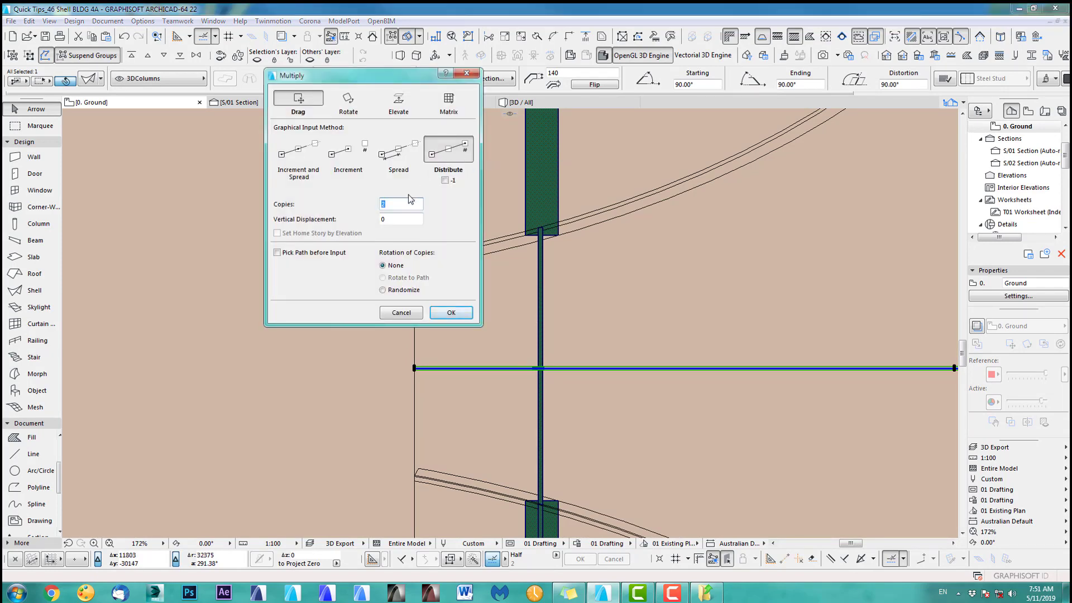
left_click(450, 314)
scroll(414, 359, "up", 3)
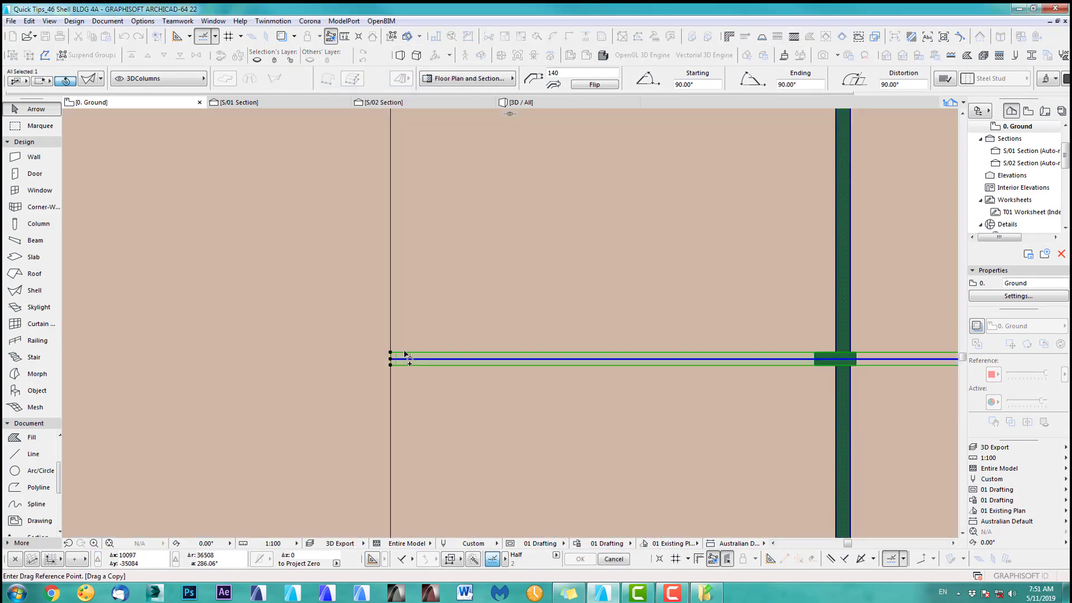
left_click(390, 356)
scroll(414, 407, "down", 3)
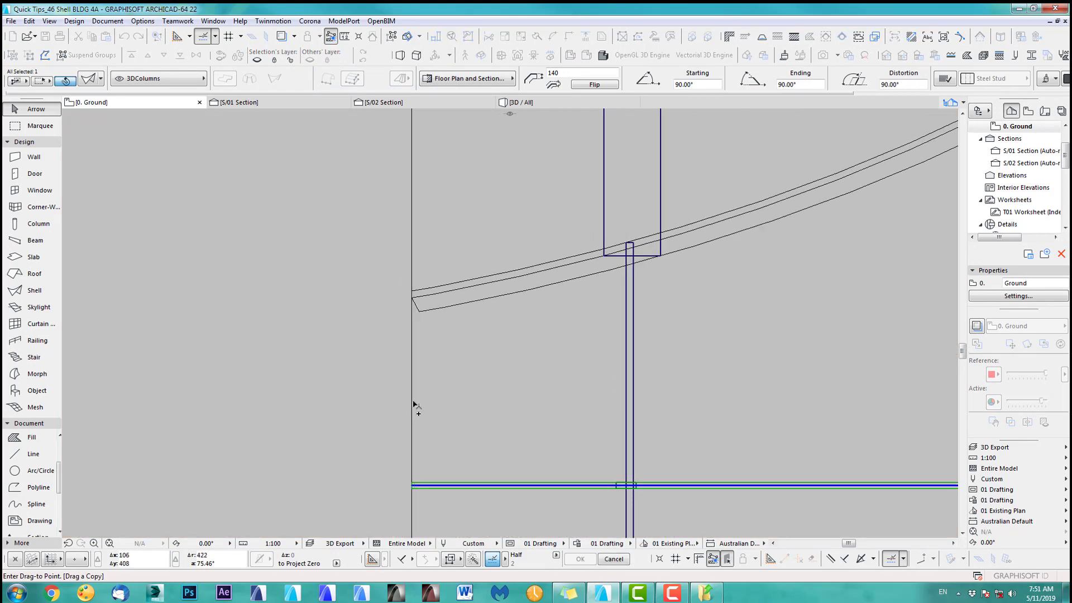
left_click(413, 300)
left_click(364, 311)
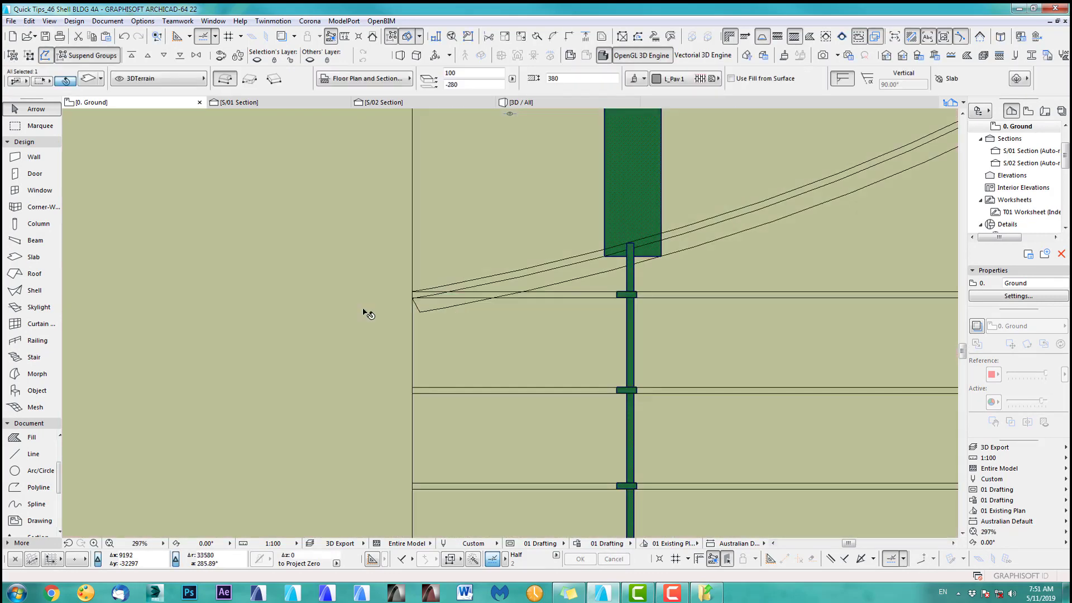
In 3D, set the outermost strip copy beside the slatted building to a starting angle of 60° and an ending angle of 120°.
key("F3")
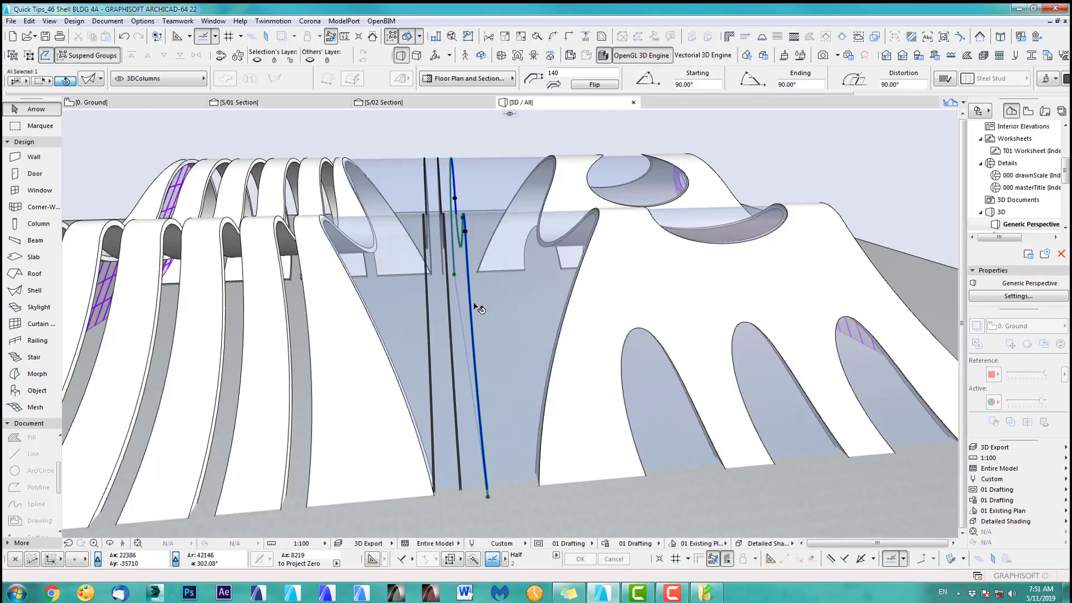
scroll(488, 494, "up", 1)
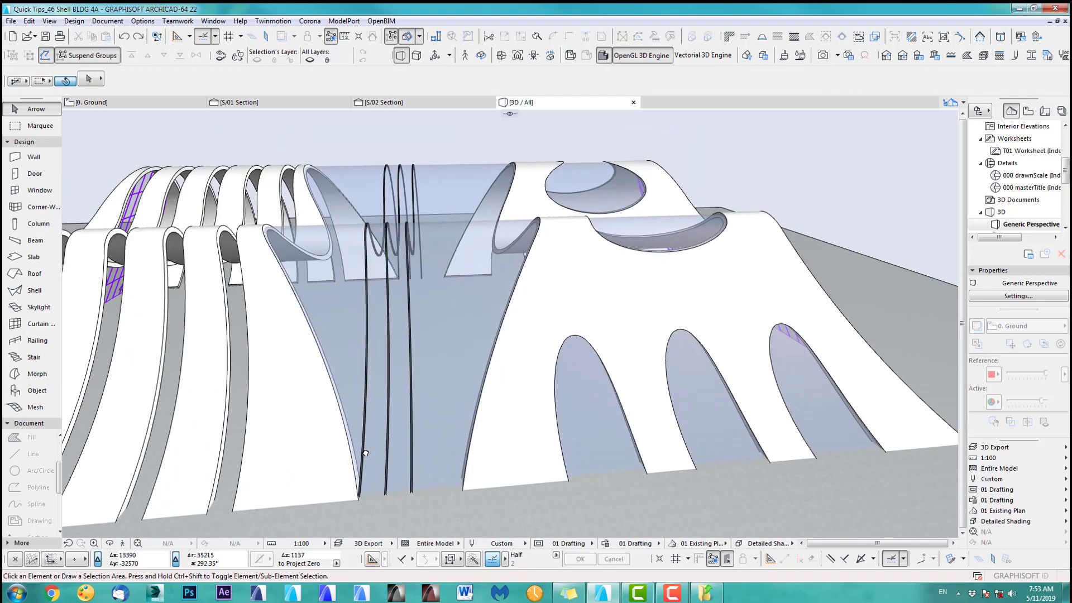
scroll(424, 358, "up", 4)
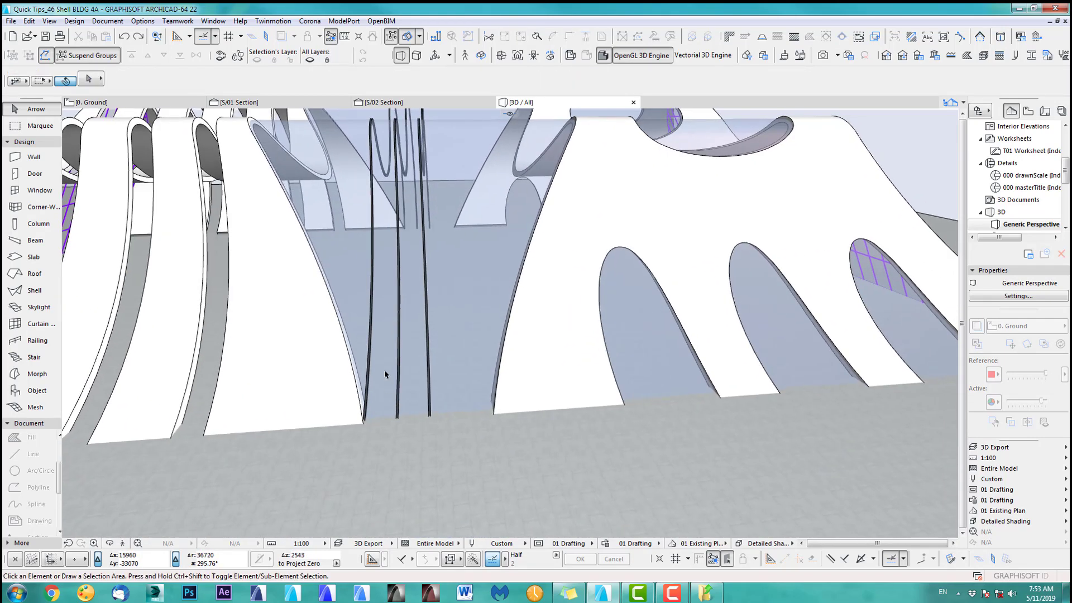
scroll(390, 406, "up", 2)
left_click(363, 423)
scroll(417, 270, "down", 4)
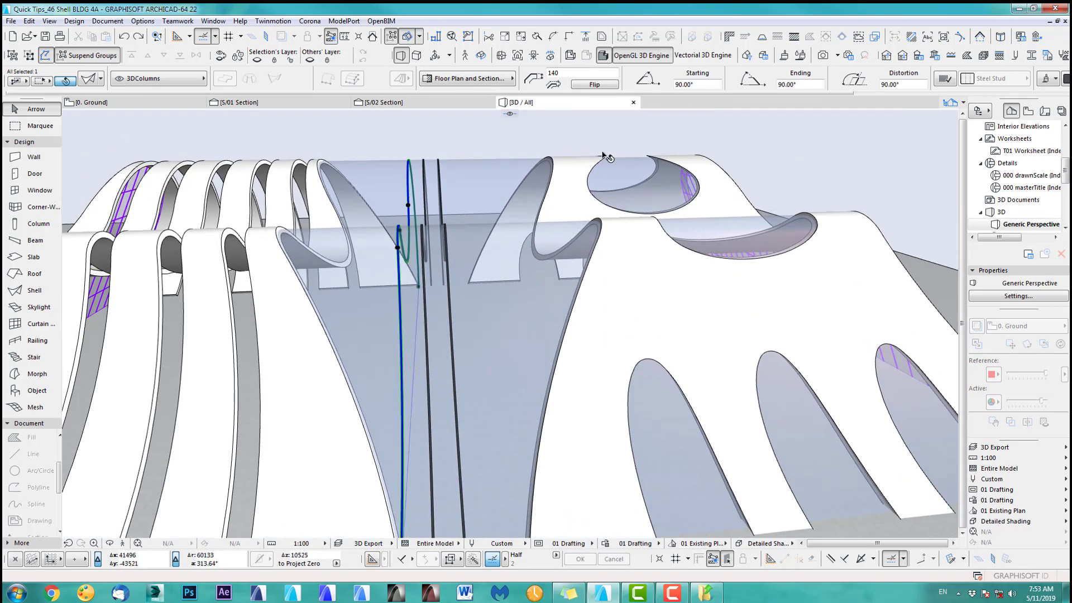
left_click(685, 85)
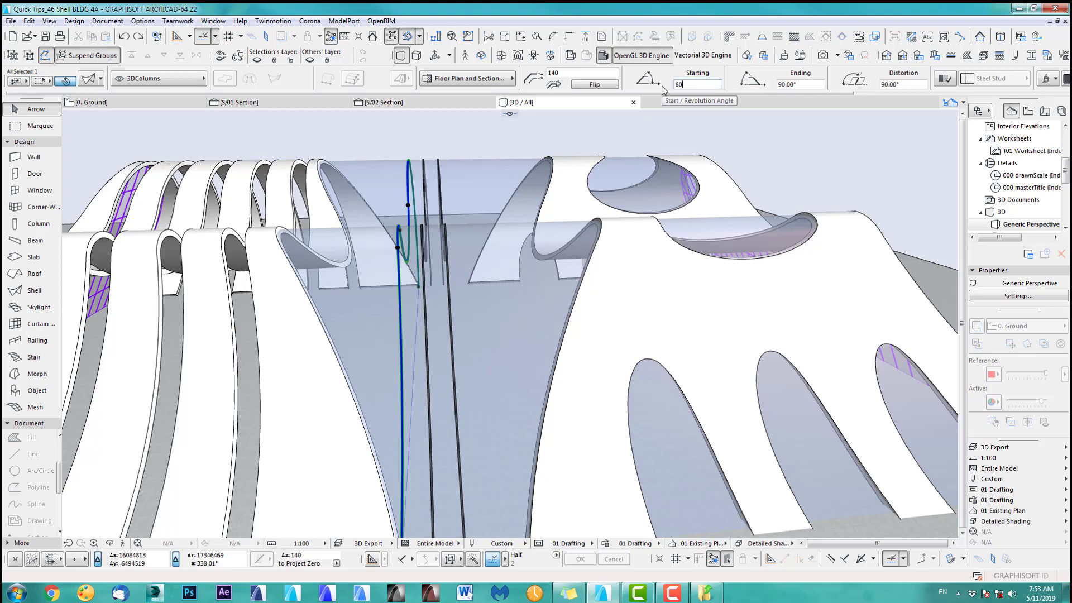
type("60")
key("Return")
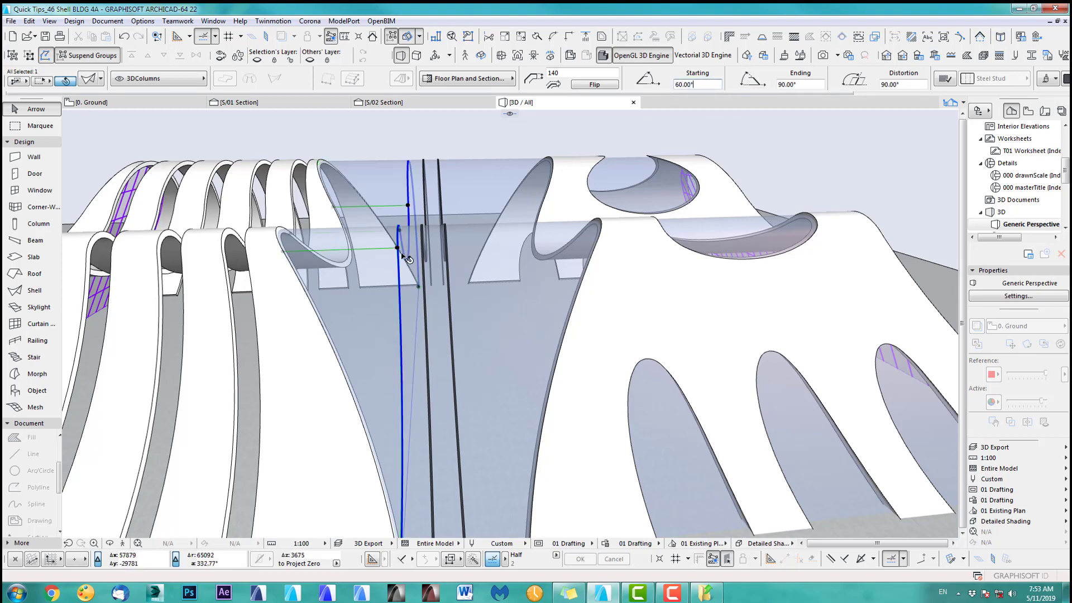
double_click(803, 84)
type("120")
key("Return")
Shift the outermost angled strip inward off the slatted shell's edge, and move it back toward the edge by about 38 mm.
scroll(288, 234, "up", 5)
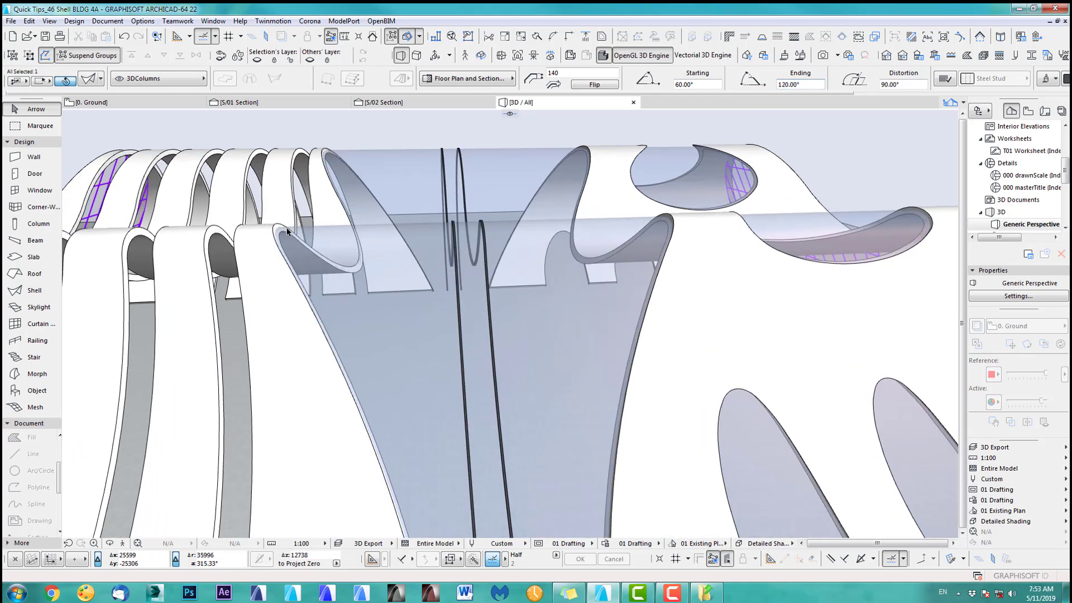
scroll(289, 261, "down", 1)
scroll(355, 361, "up", 5)
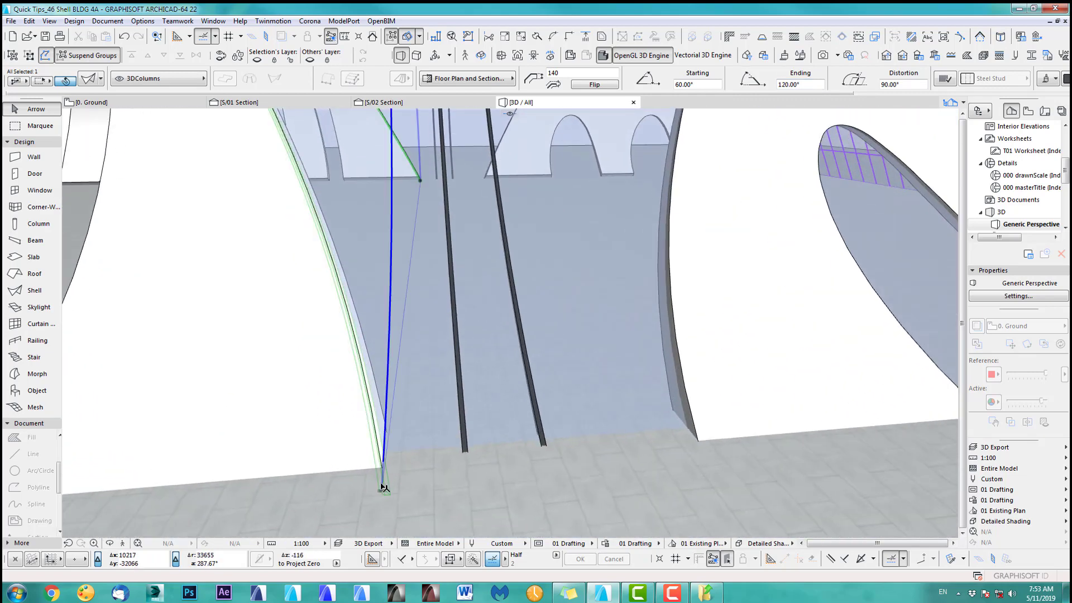
left_click(384, 492)
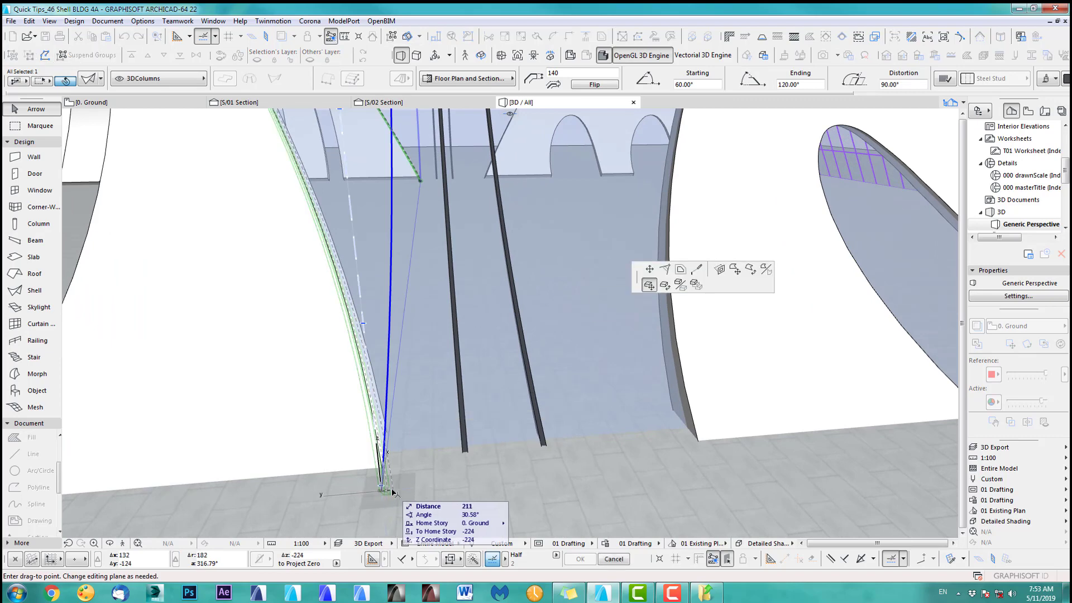
left_click(407, 486)
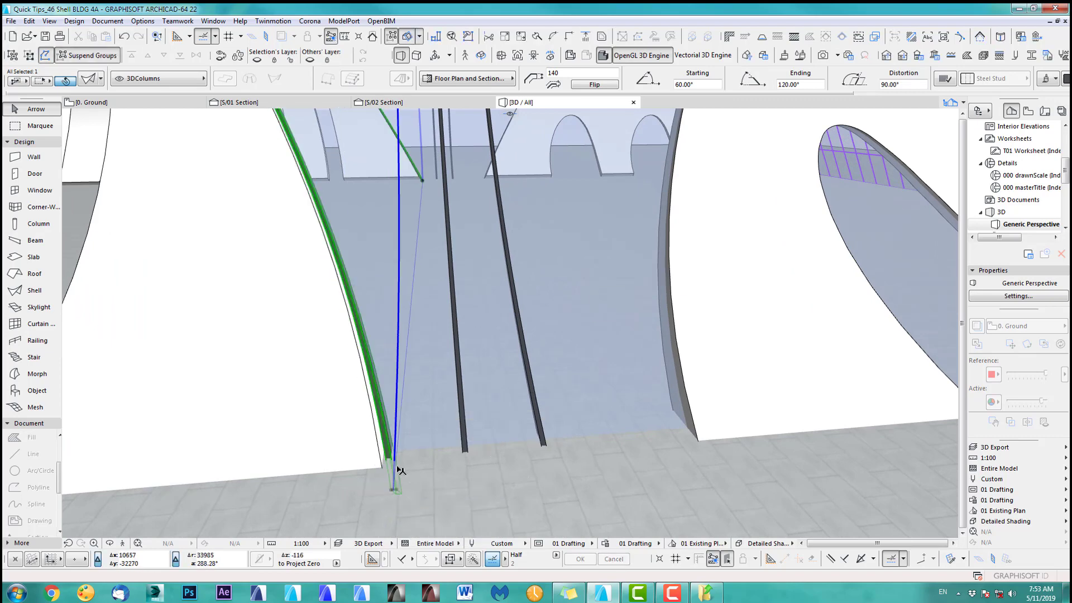
scroll(397, 468, "up", 2)
middle_click_drag(397, 468, 404, 437)
scroll(404, 443, "up", 1)
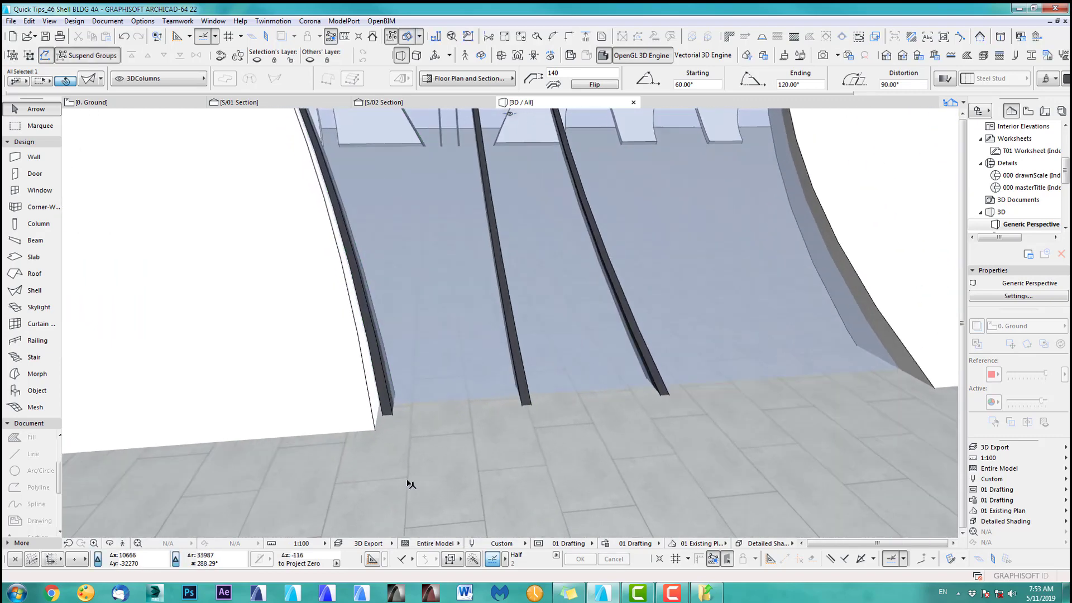
left_click(398, 474)
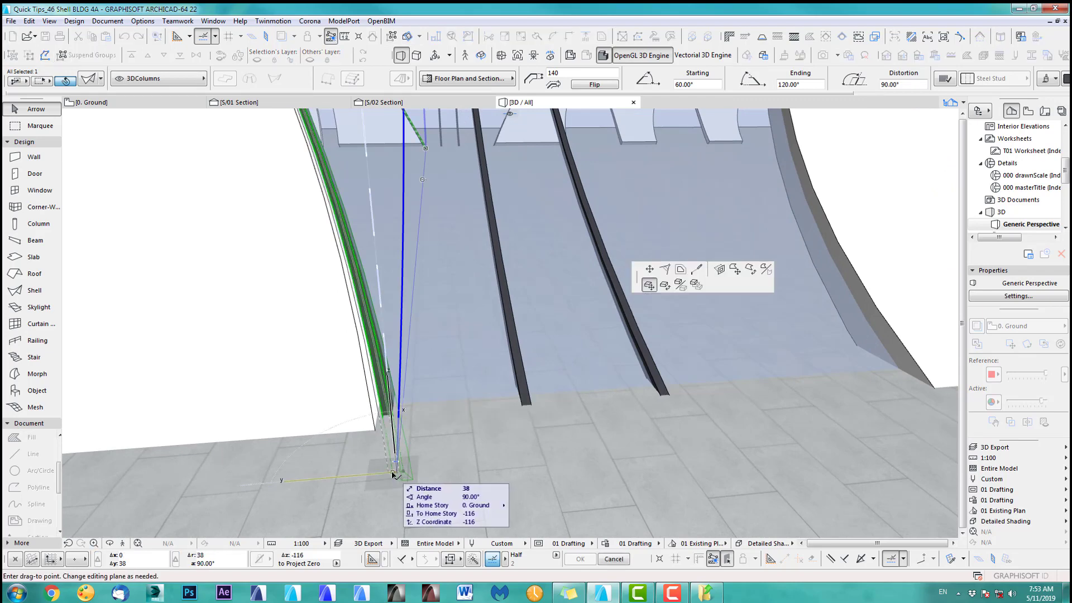
left_click(394, 474)
scroll(433, 467, "down", 5)
Set the middle strip copy to a starting angle of 75° and an ending angle of 105°, and deselect it.
middle_click_drag(471, 247, 424, 452)
scroll(424, 452, "up", 5)
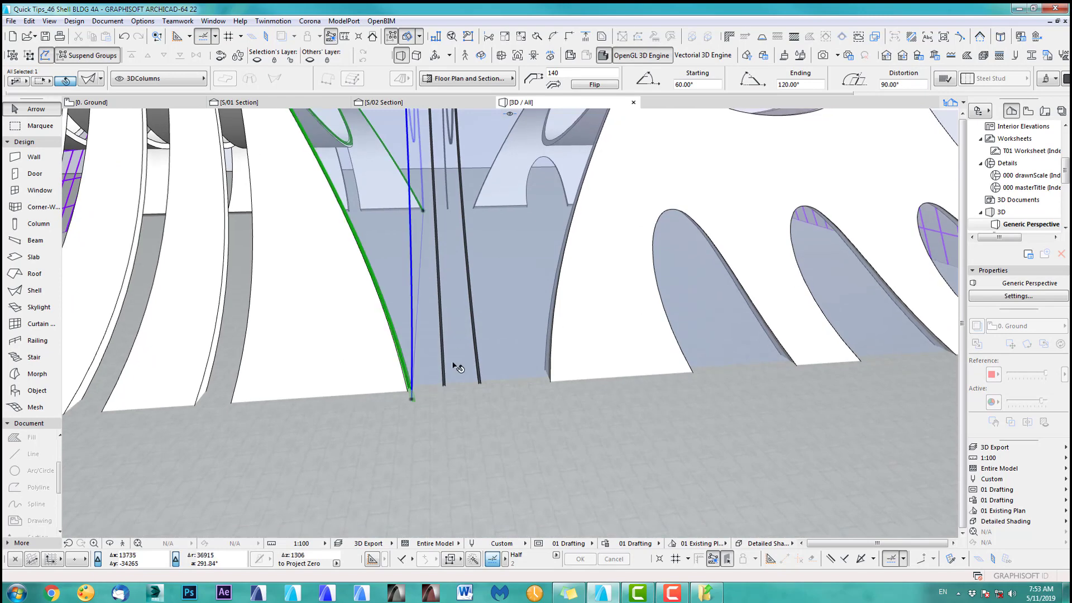
left_click(446, 387)
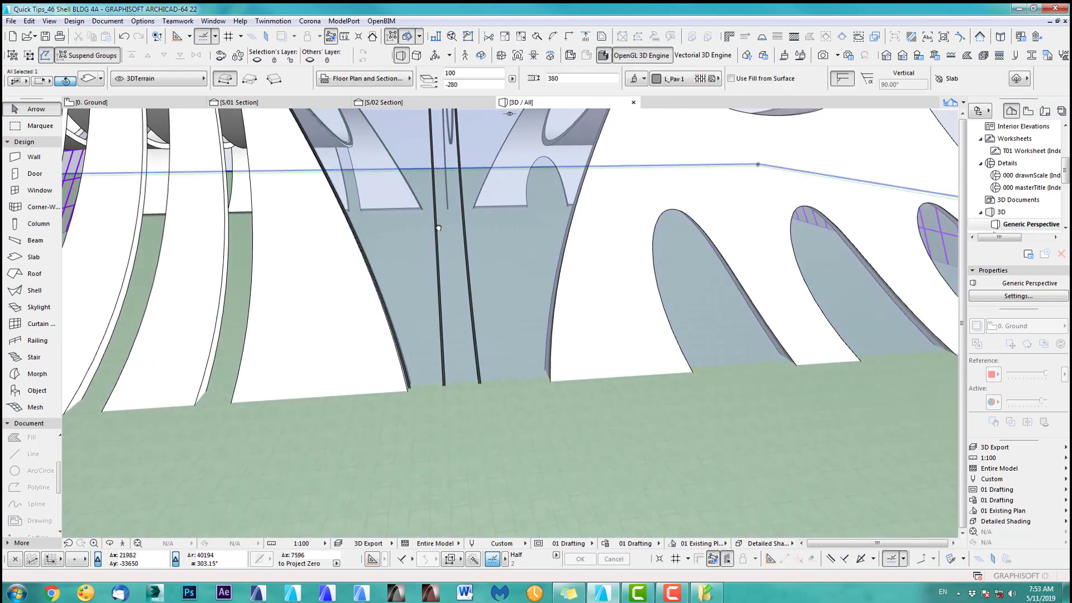
middle_click_drag(435, 187, 432, 305)
scroll(437, 308, "up", 1)
left_click(425, 306)
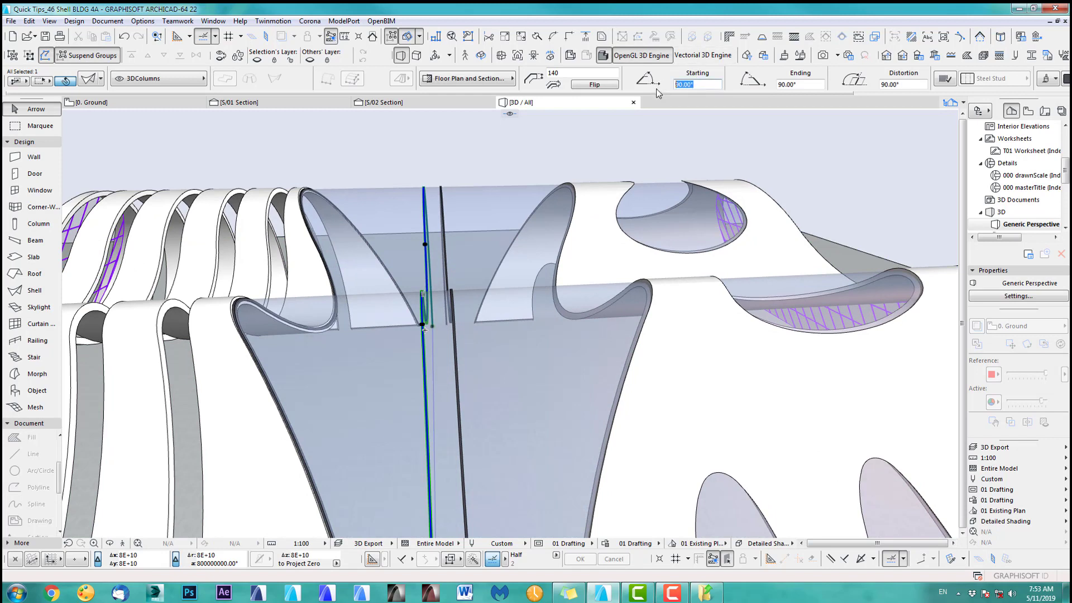
type("75")
key("Return")
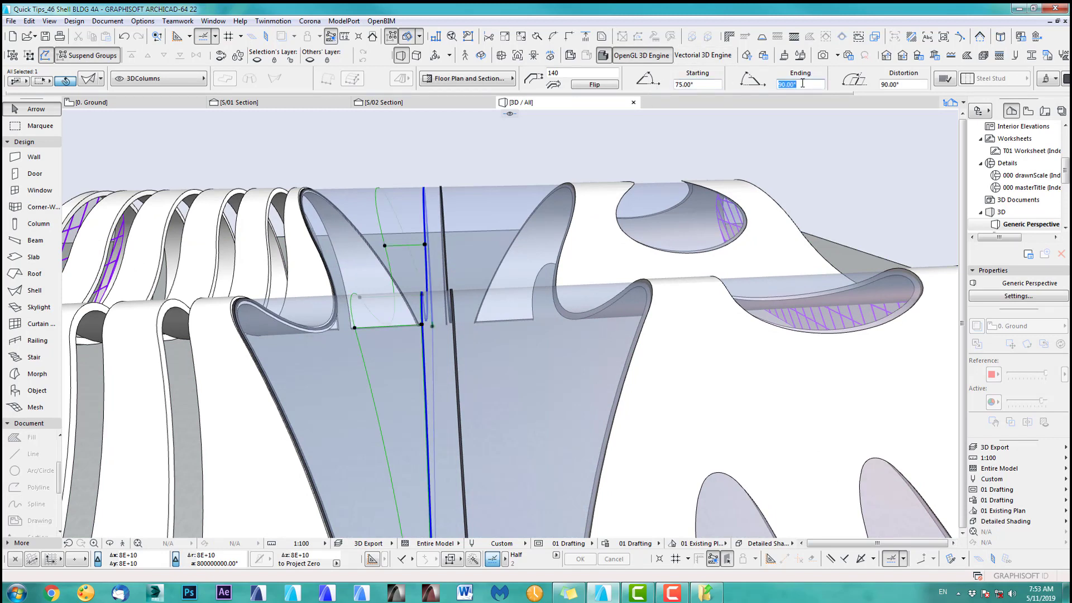
key("Return")
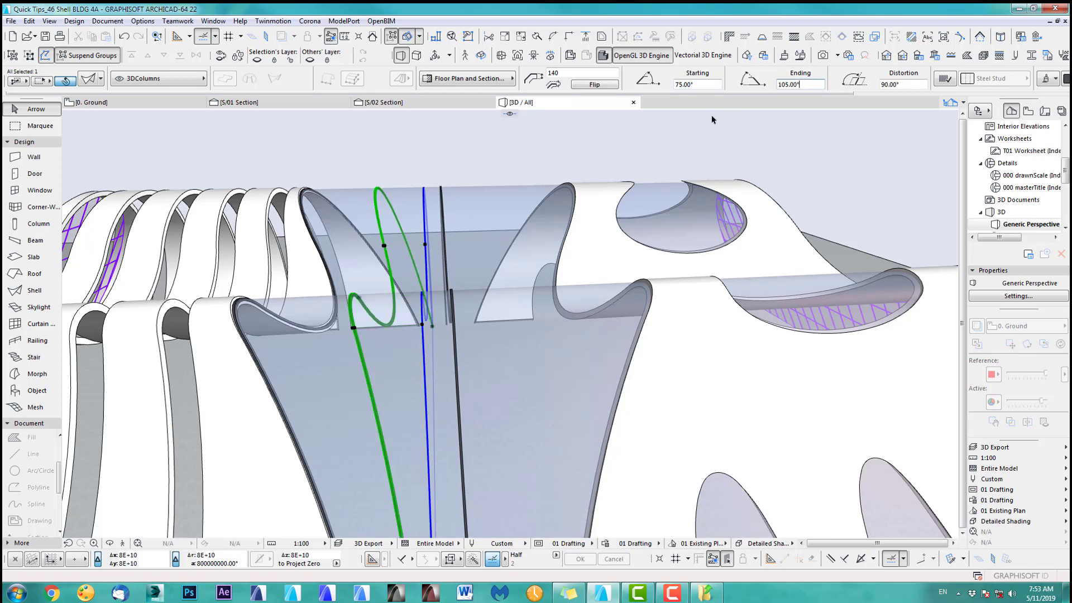
left_click(512, 161)
On the ground floor plan, mirror a copy of the outermost and middle angled strips about the centre strip.
scroll(468, 375, "down", 2)
middle_click_drag(468, 375, 497, 265)
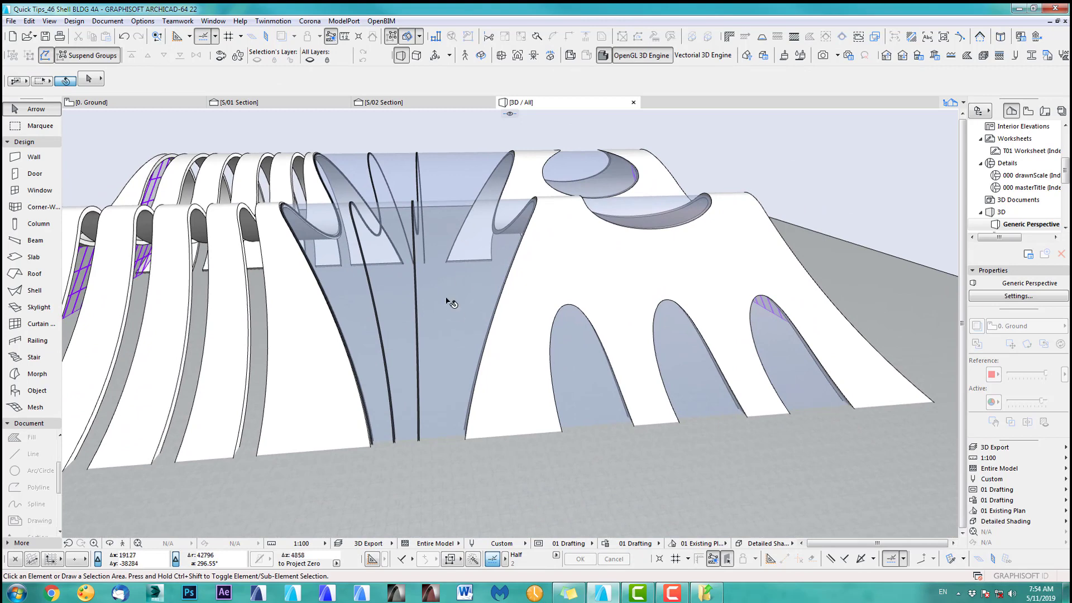
key("F2")
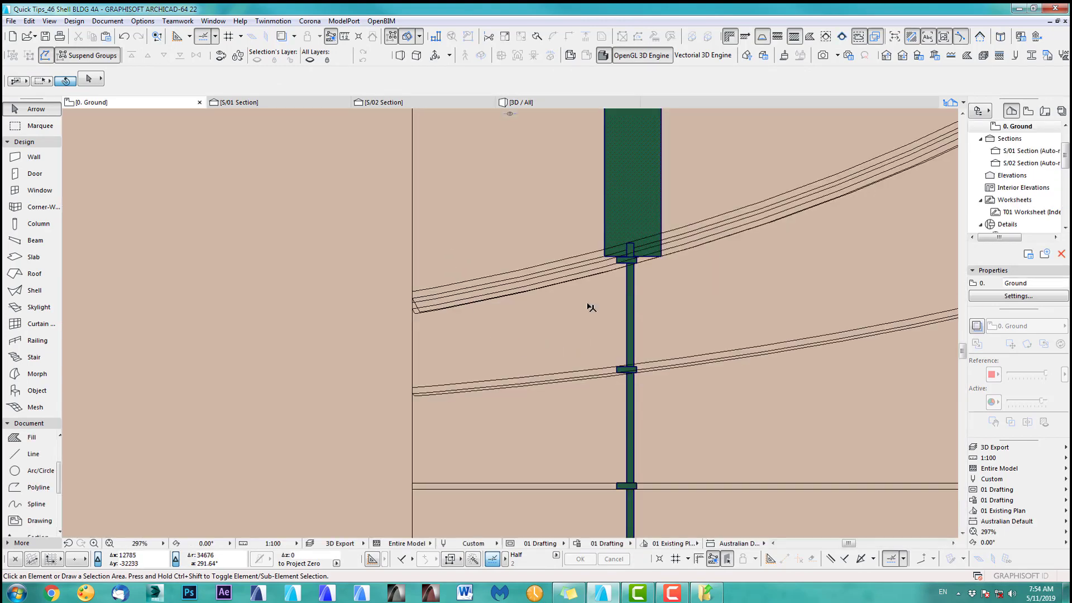
left_click(607, 276)
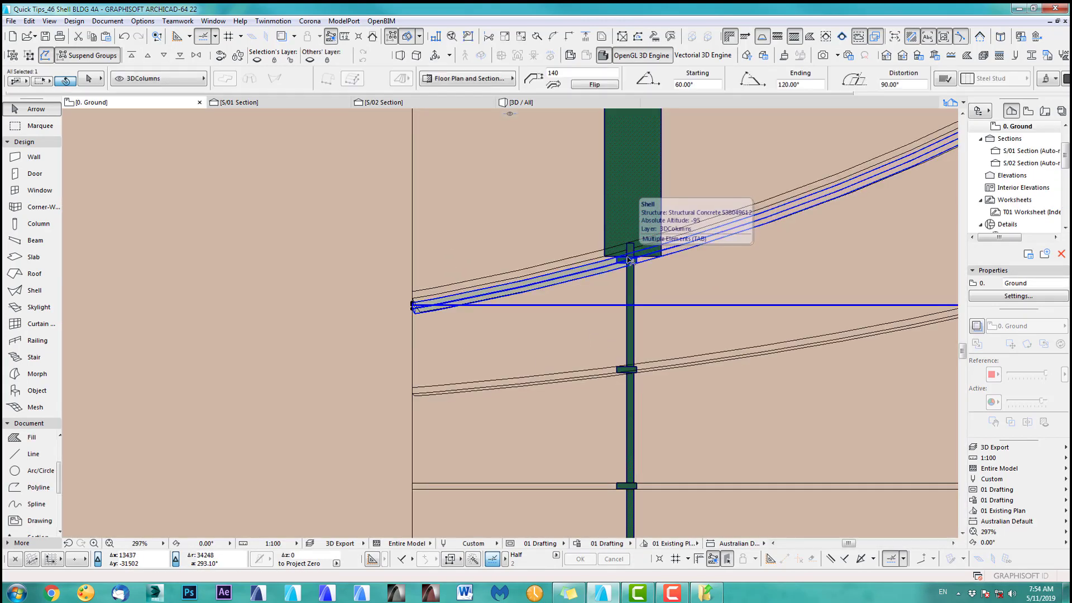
left_click(631, 371, "shift")
scroll(470, 269, "down", 5)
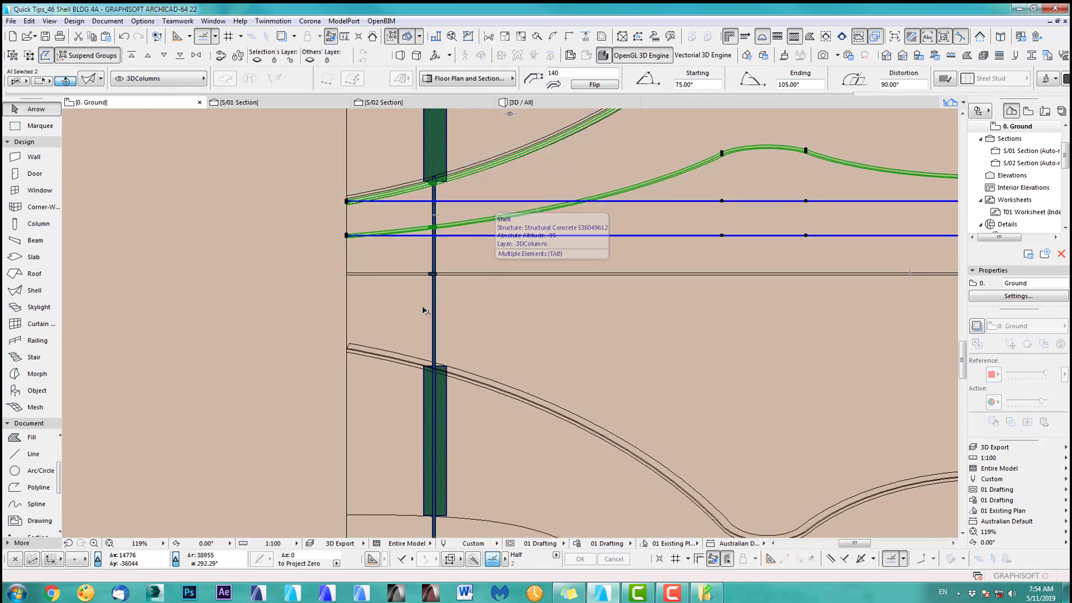
left_click(31, 21)
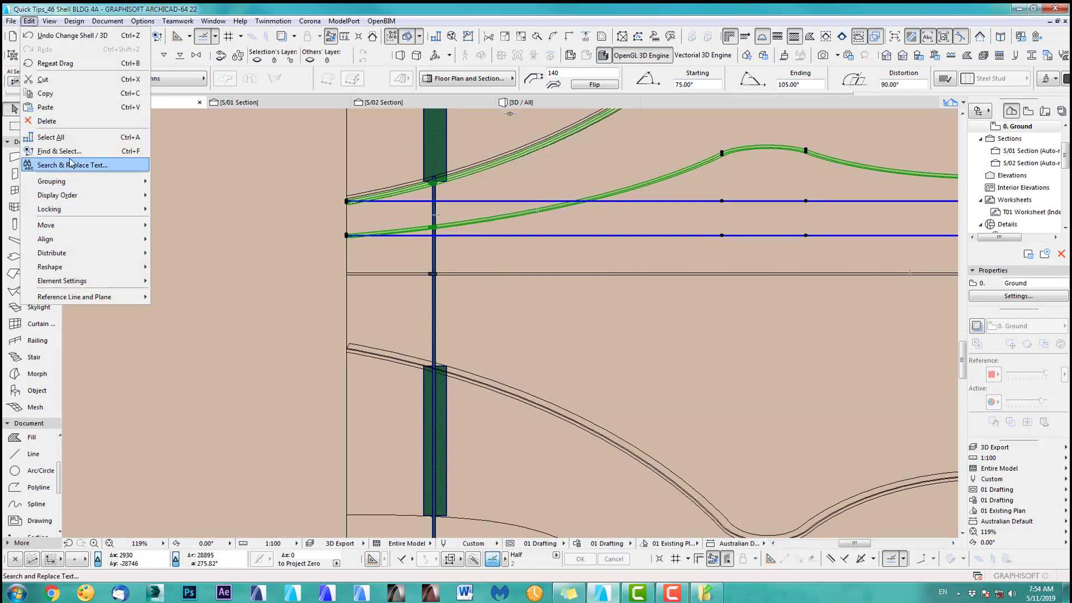
mouse_move(61, 225)
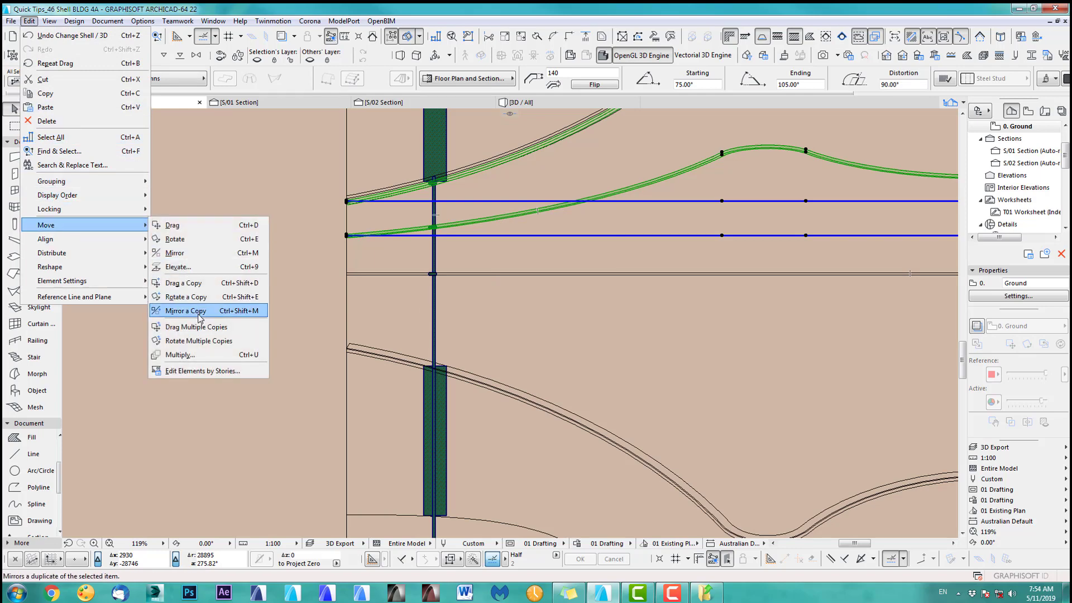
left_click(198, 312)
left_click(348, 275)
left_click(307, 279)
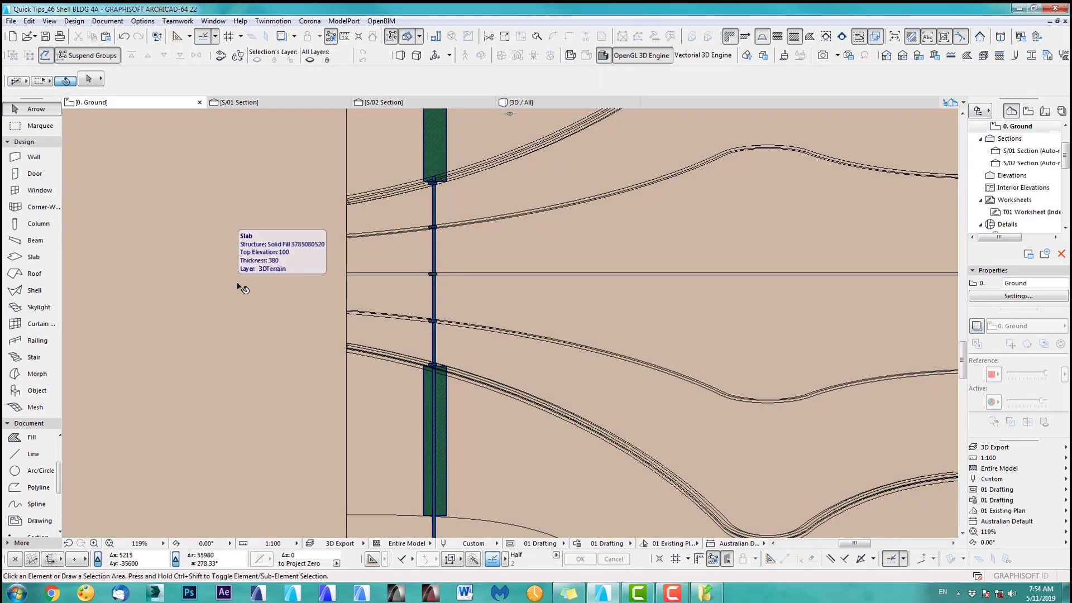
Examine the fanned ribs on the connecting glass shell in 3D, and open the S/02 section.
key("F3")
left_click_drag(574, 256, 520, 418)
mouse_move(413, 396)
left_mouse_down()
mouse_move(522, 387)
mouse_move(692, 407)
mouse_move(607, 394)
mouse_move(430, 404)
left_mouse_up()
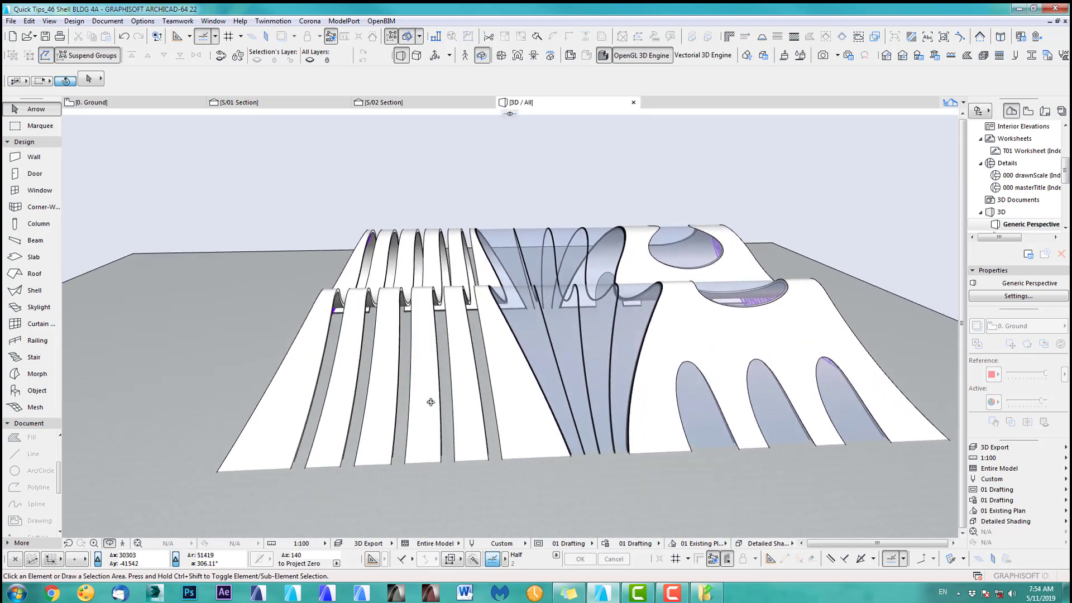
scroll(504, 311, "up", 3)
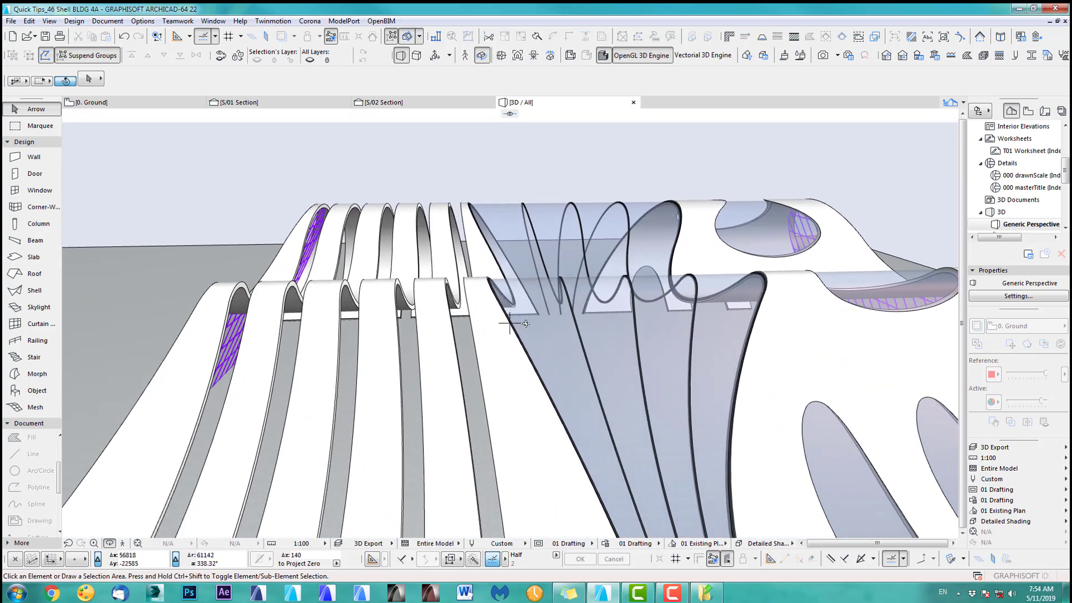
scroll(487, 316, "down", 5)
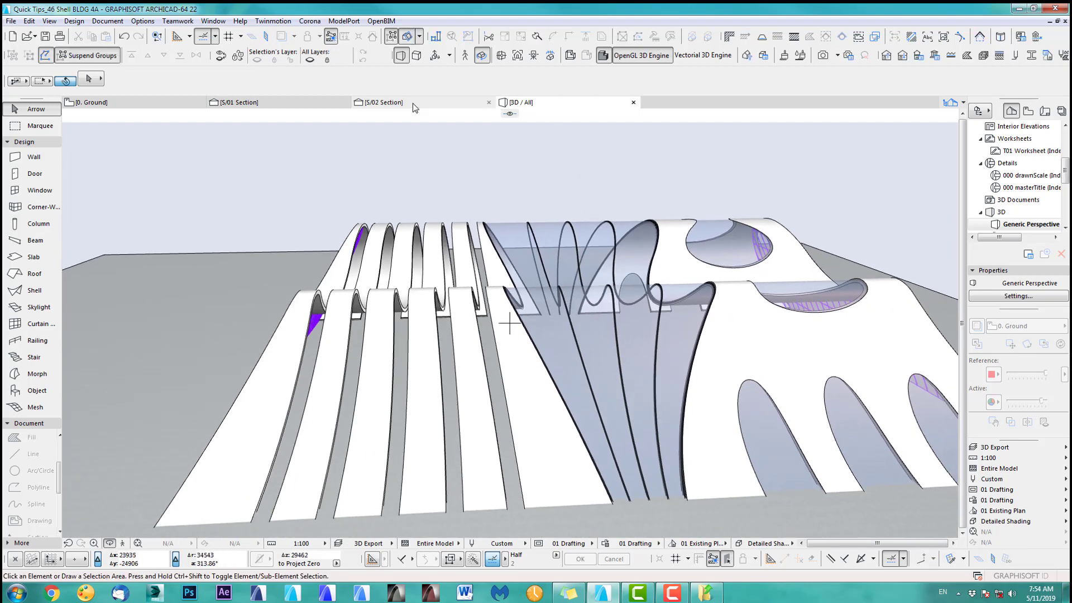
left_click(418, 103)
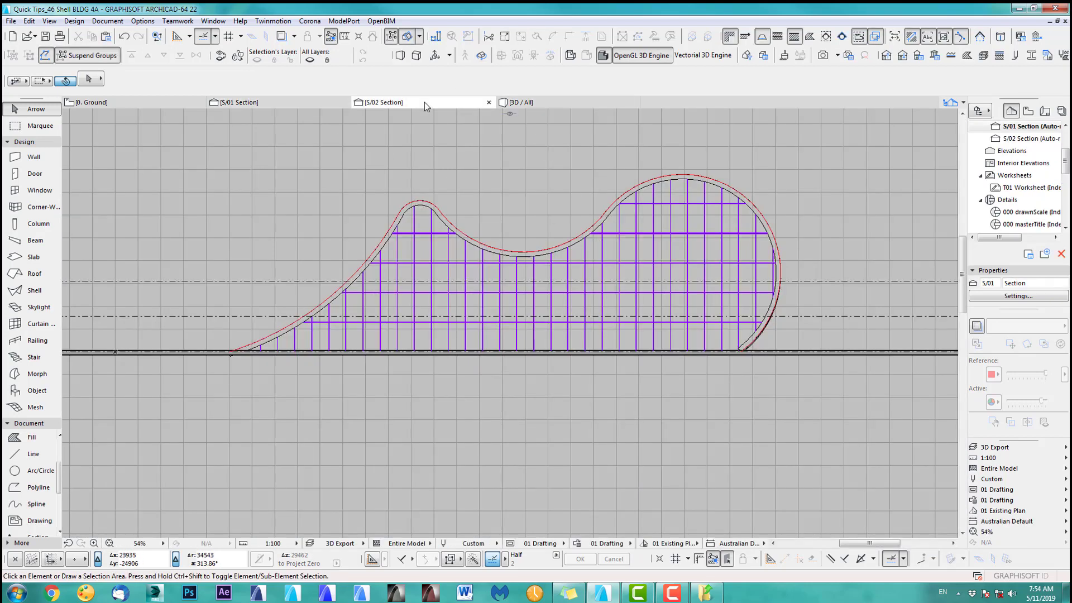
scroll(612, 263, "up", 1)
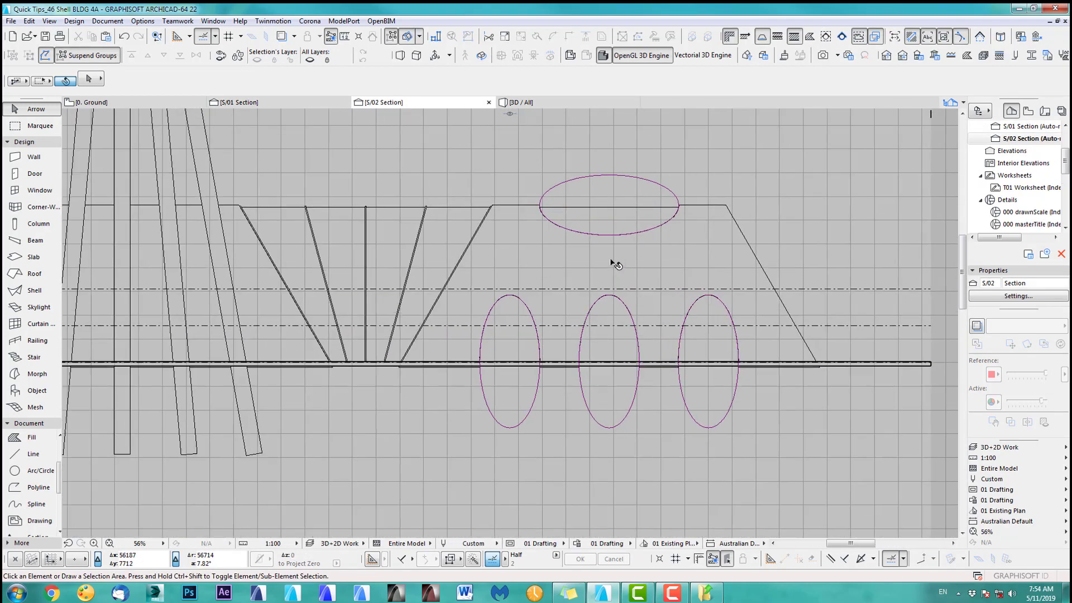
Try to shift the oval-opening building's glass shell horizontally toward its outer end in the S/02 section, and undo the shift.
left_click(603, 211)
key("ctrl+d")
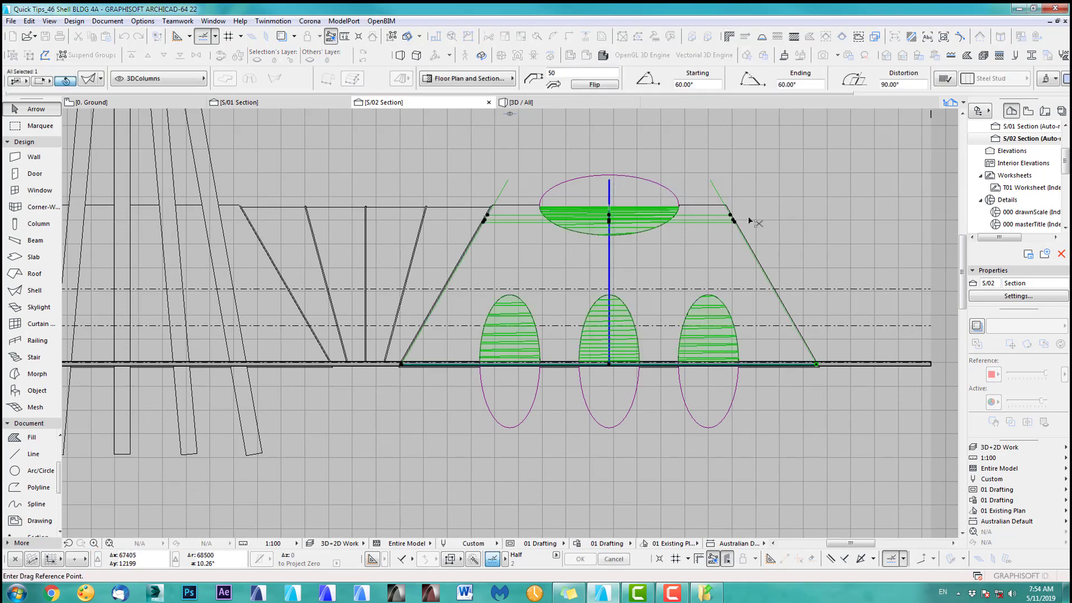
left_click(709, 226)
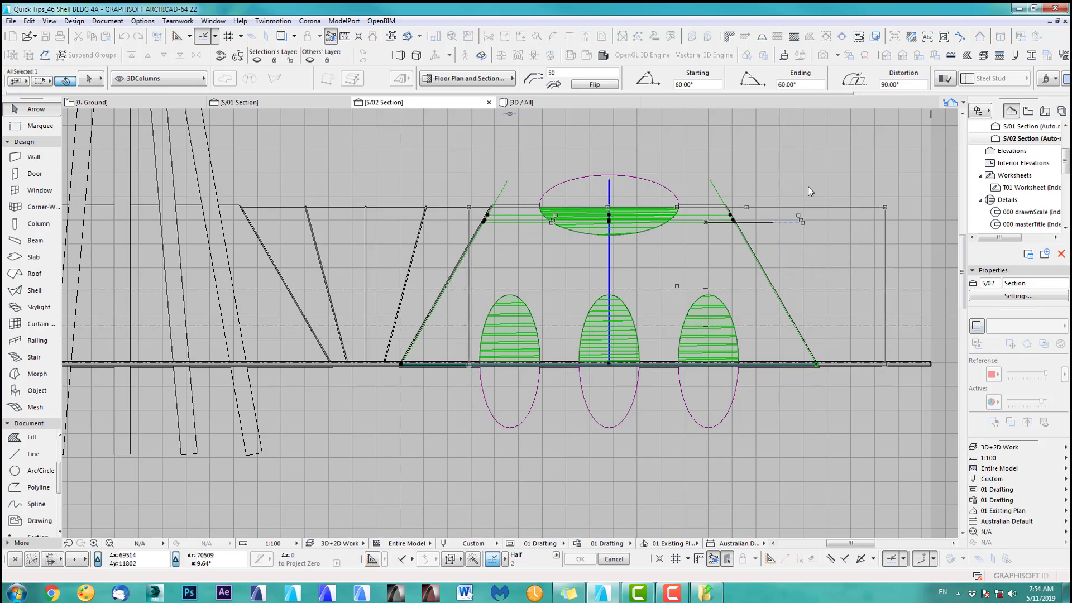
left_click(802, 218)
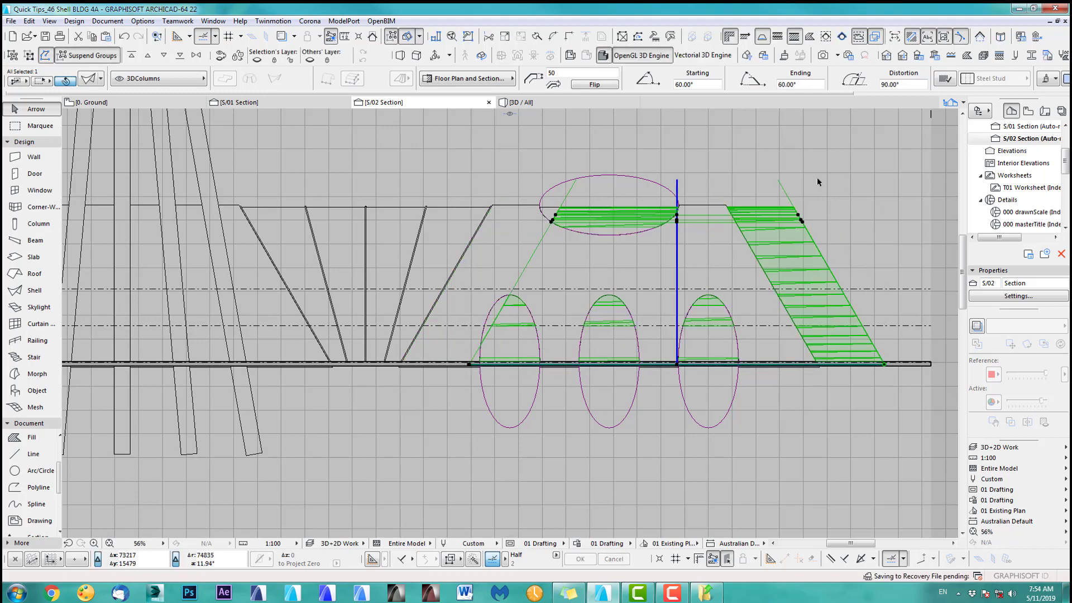
key("ctrl+z")
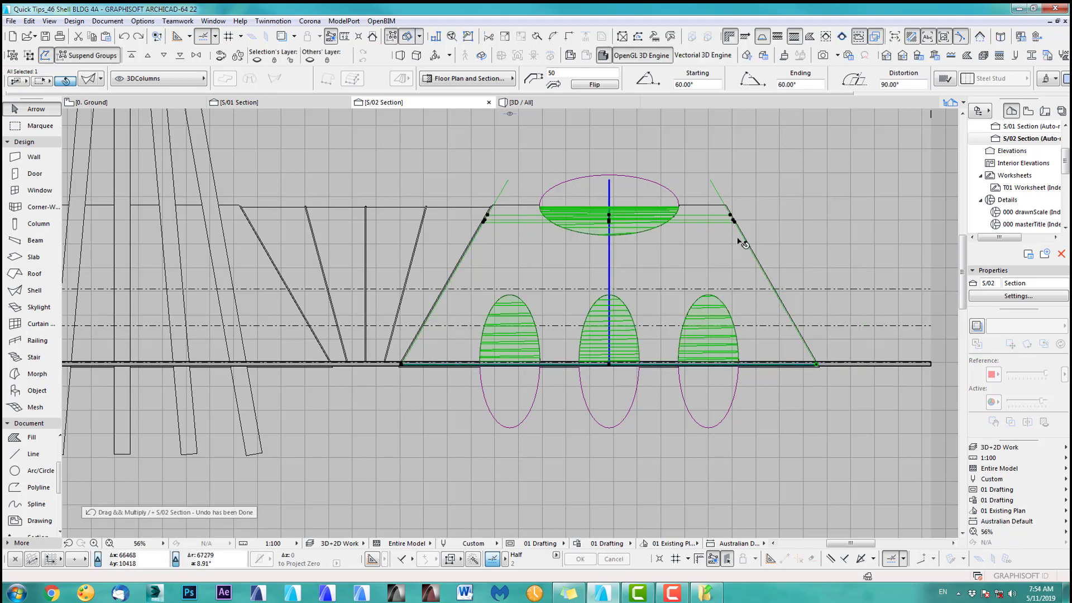
Copy the oval-opening building's glass shell 41011 mm horizontally onto the slatted building's top corner, and show the model in 3D.
key("ctrl+d")
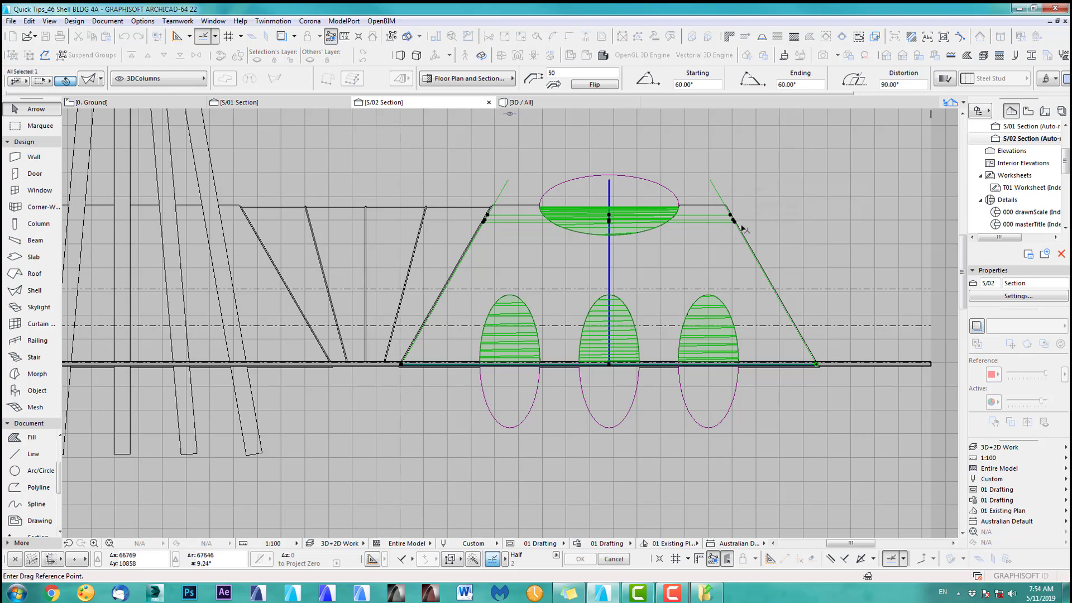
scroll(731, 209, "up", 5)
left_click(721, 207)
scroll(835, 230, "down", 4)
scroll(491, 239, "down", 2)
scroll(378, 227, "up", 4)
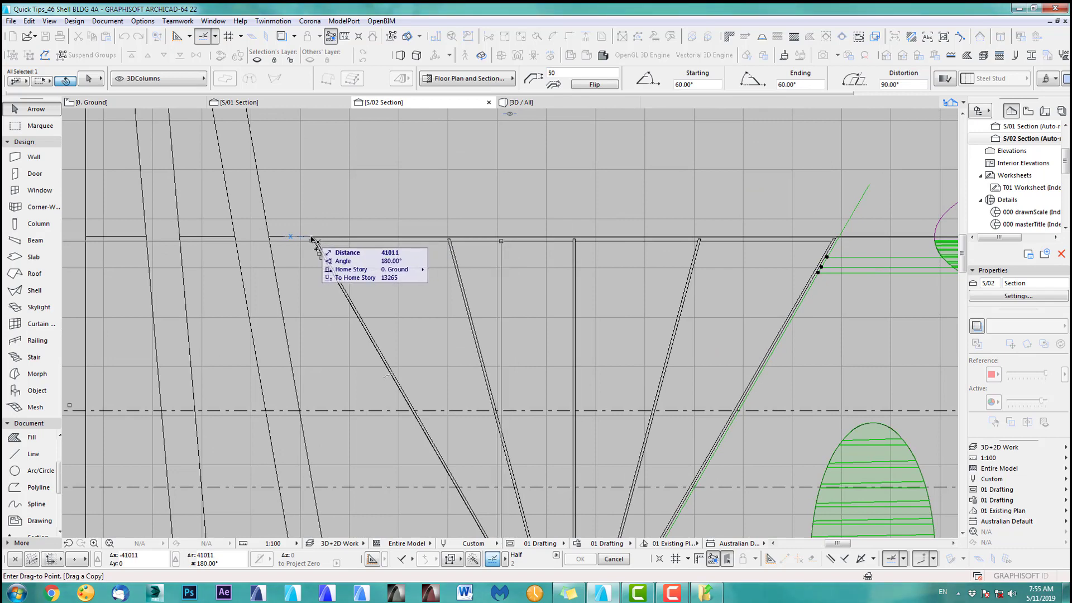
left_click(312, 239)
left_click(540, 171)
scroll(542, 198, "down", 3)
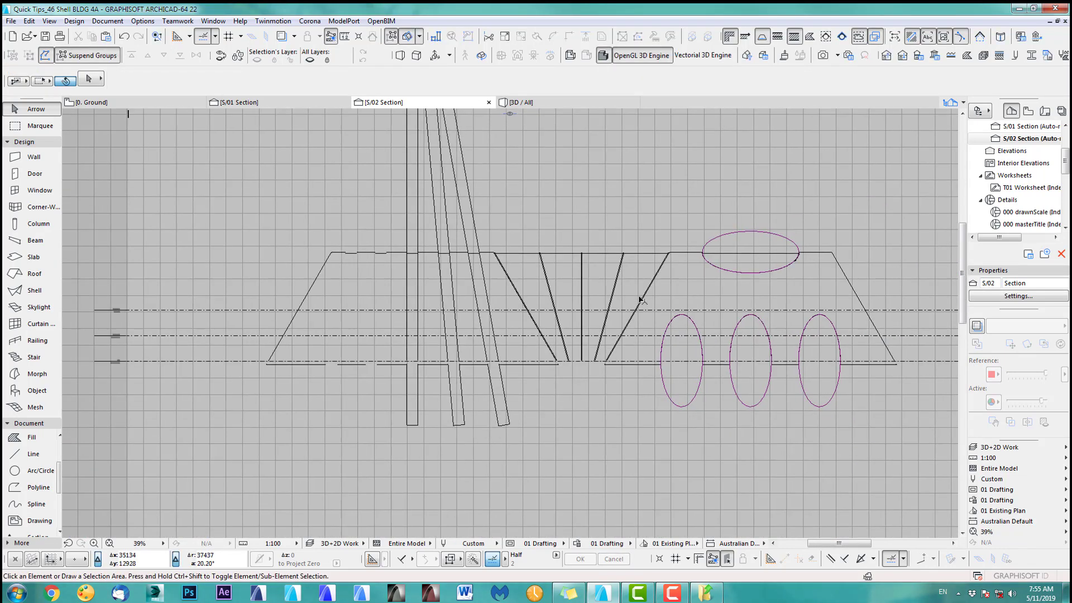
key("F3")
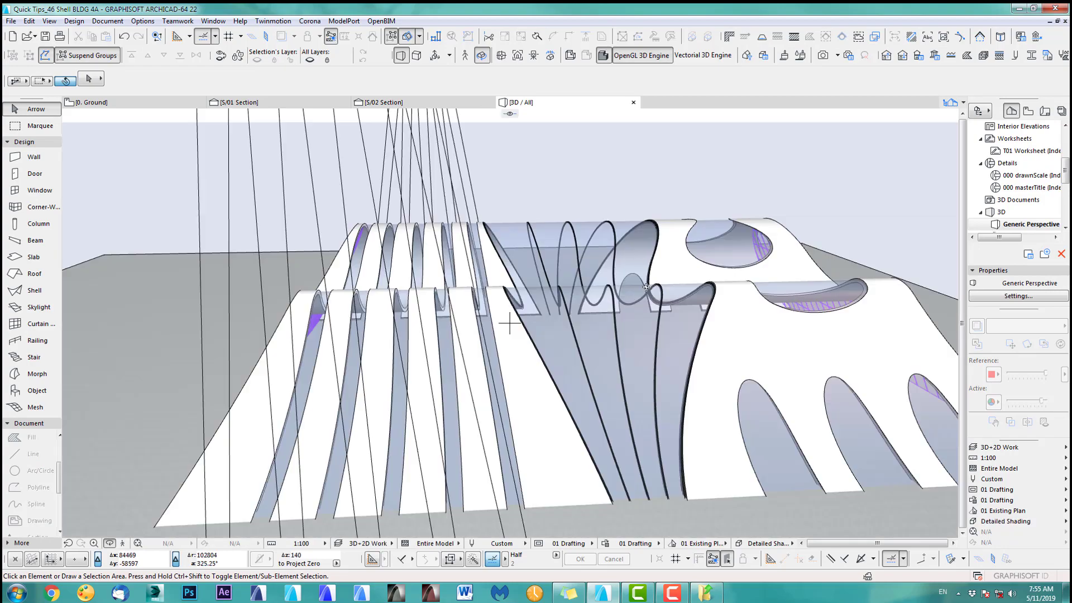
left_click_drag(648, 348, 470, 304)
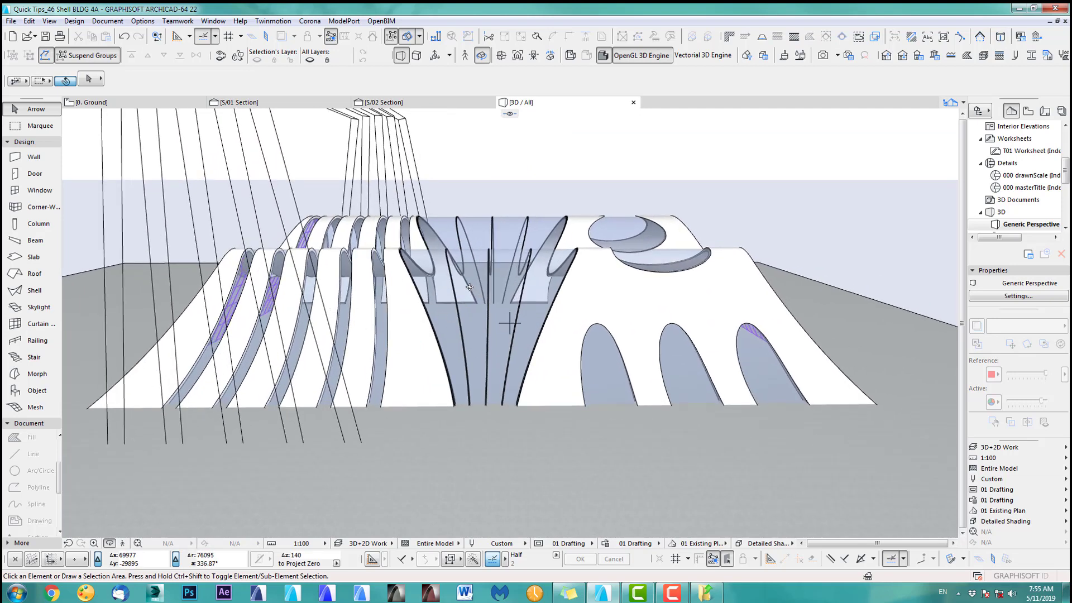
scroll(468, 292, "up", 2)
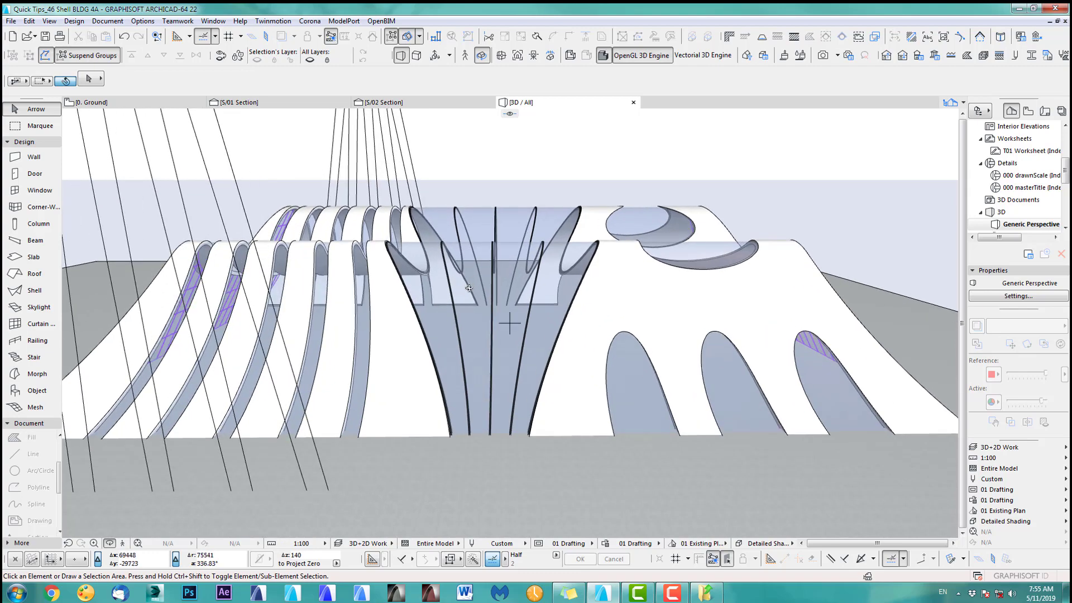
left_click_drag(458, 305, 479, 292)
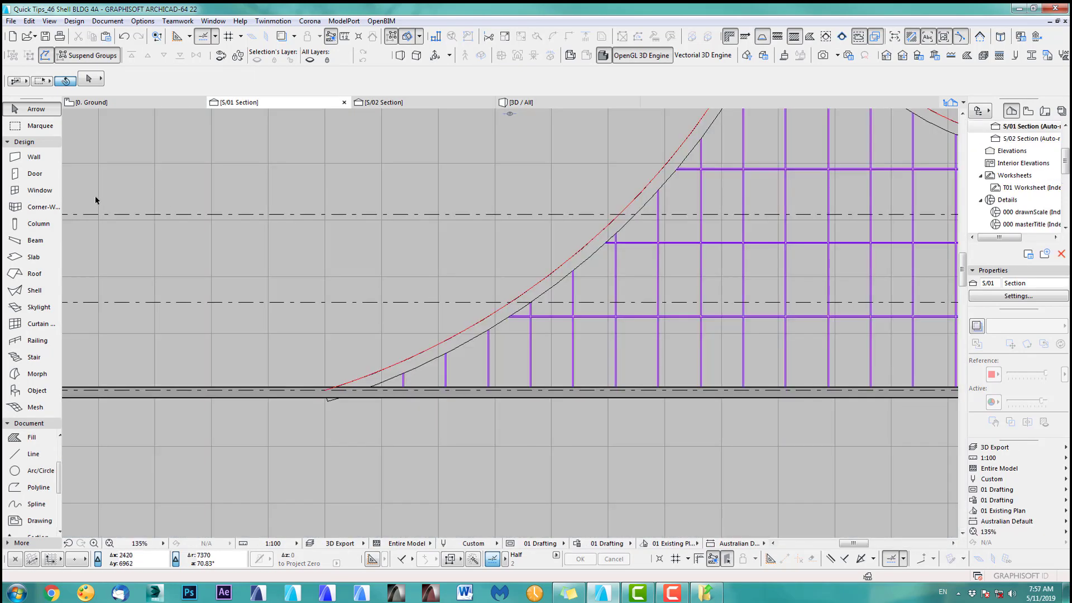
On the ground floor plan, draw a narrow 100 mm wide rectangular shell profile beside the oval-opening building and extrude it 35000 mm.
left_click(41, 291)
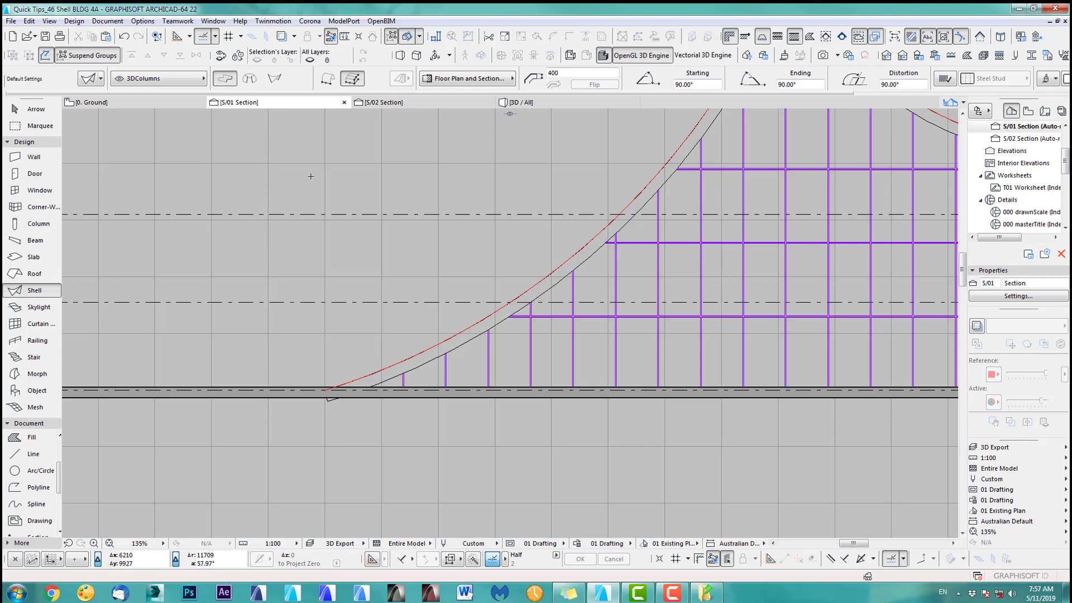
scroll(412, 240, "down", 5)
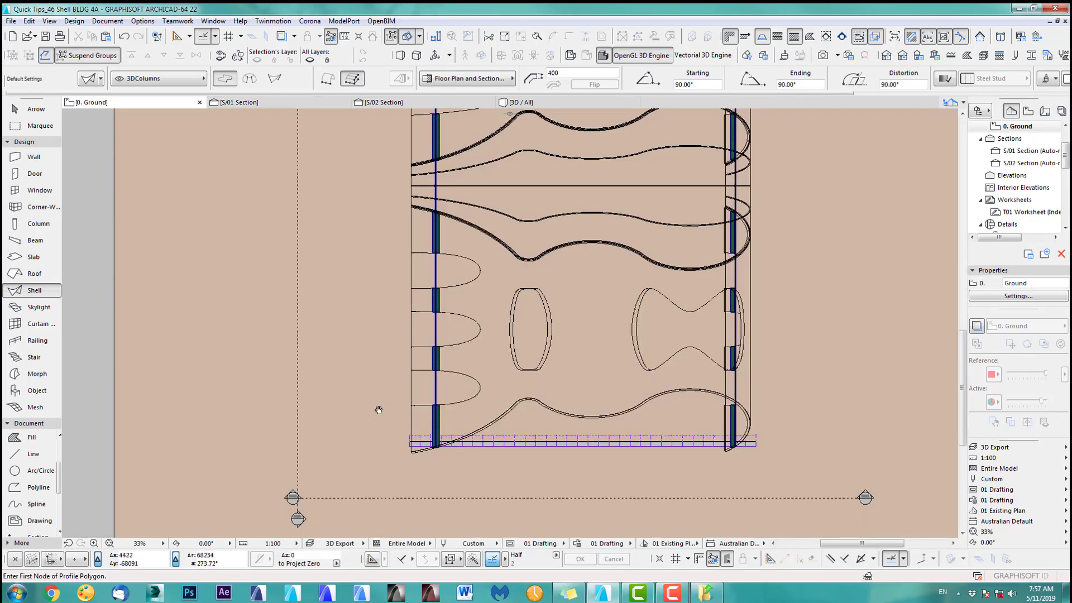
middle_click_drag(378, 411, 419, 313)
scroll(416, 347, "up", 3)
scroll(416, 347, "up", 4)
left_click(434, 351)
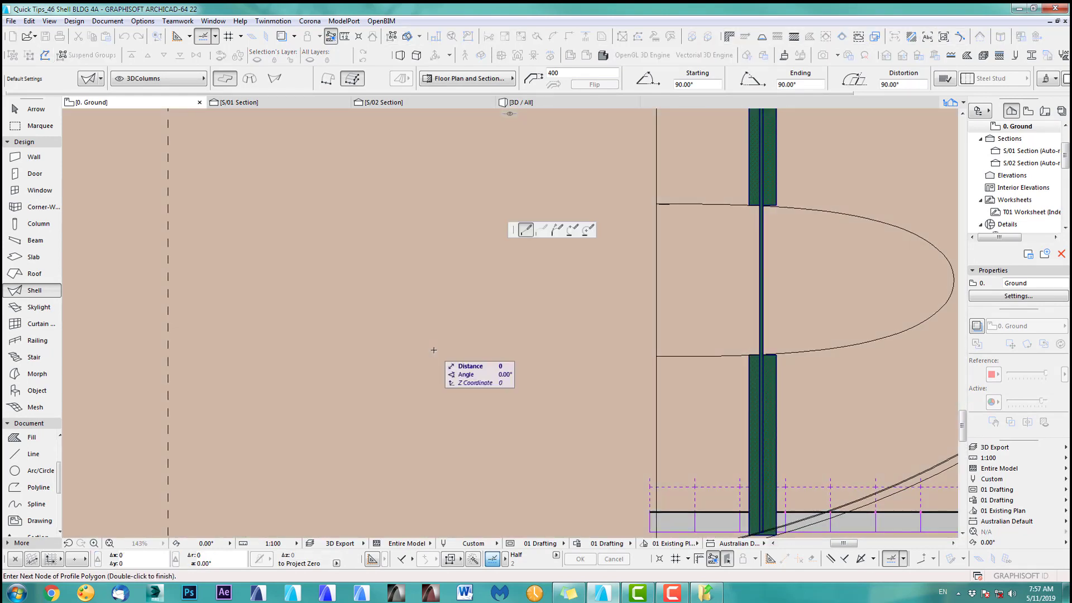
scroll(441, 349, "up", 4)
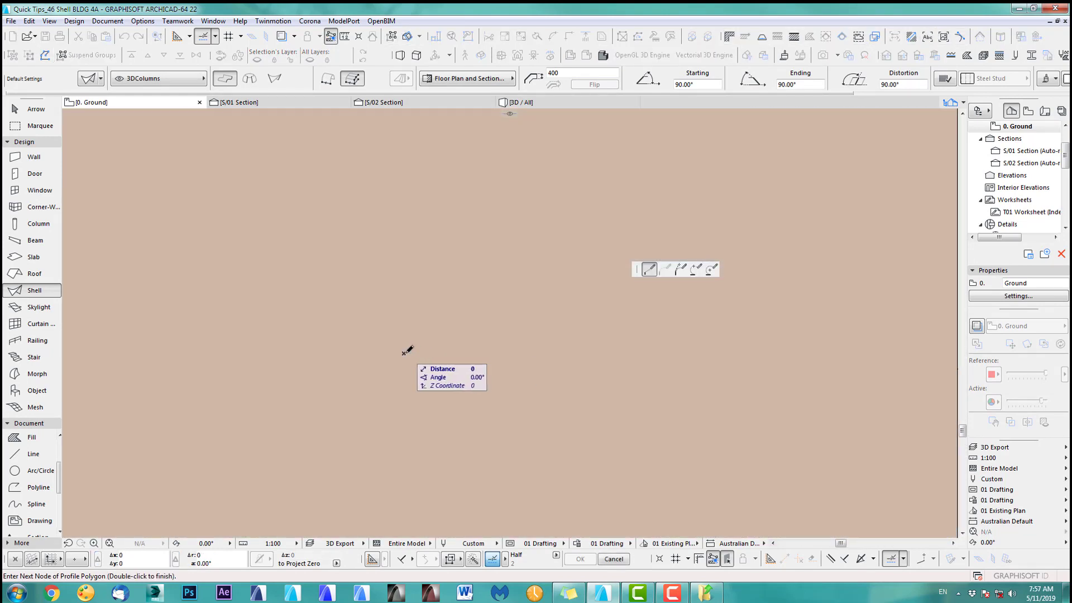
type("x")
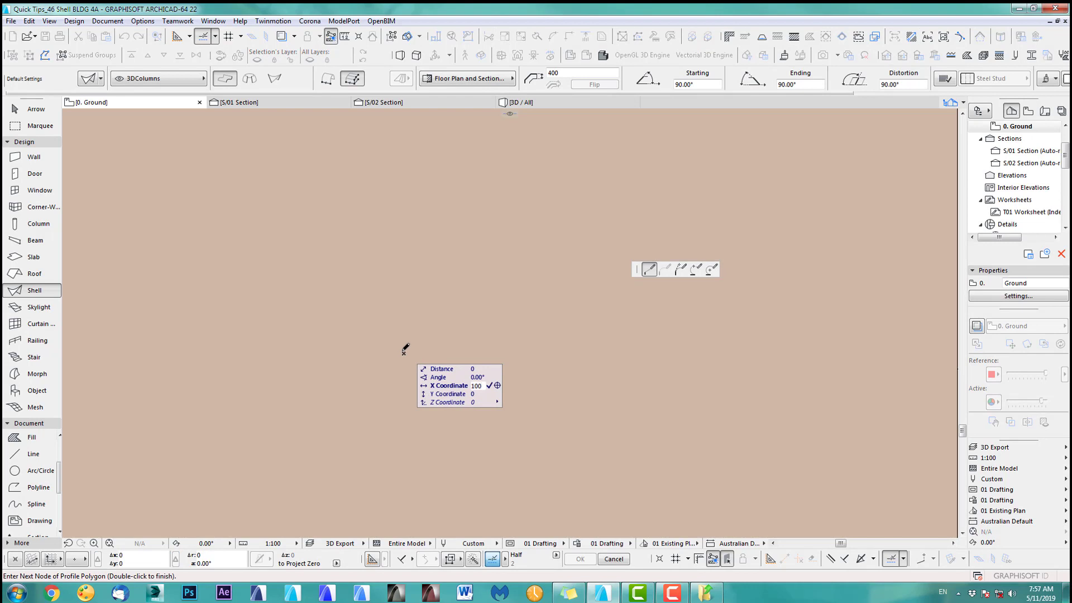
type("100")
key("Return")
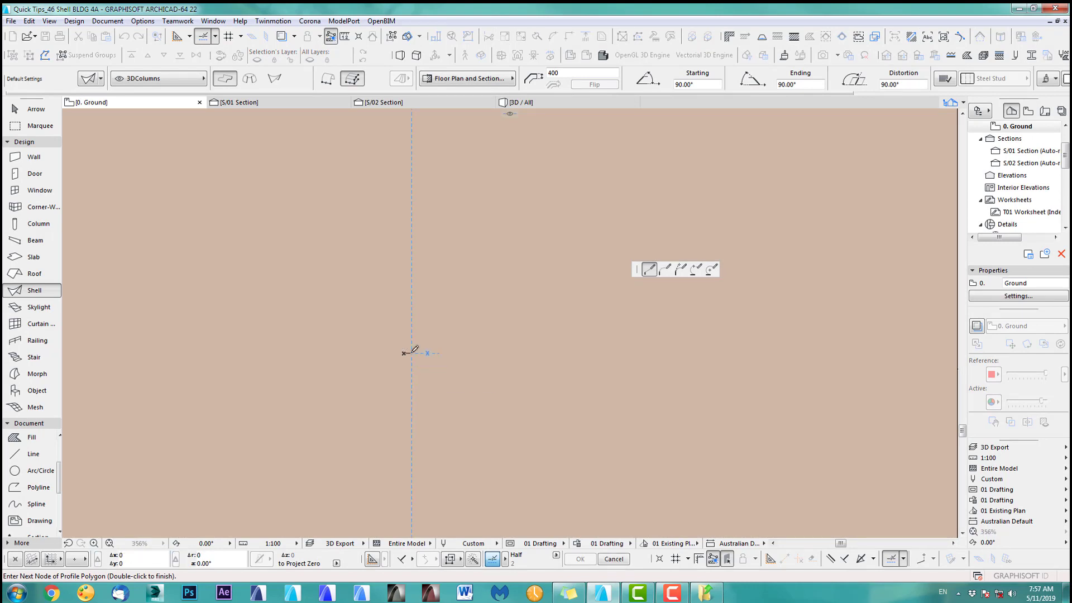
left_click(412, 134)
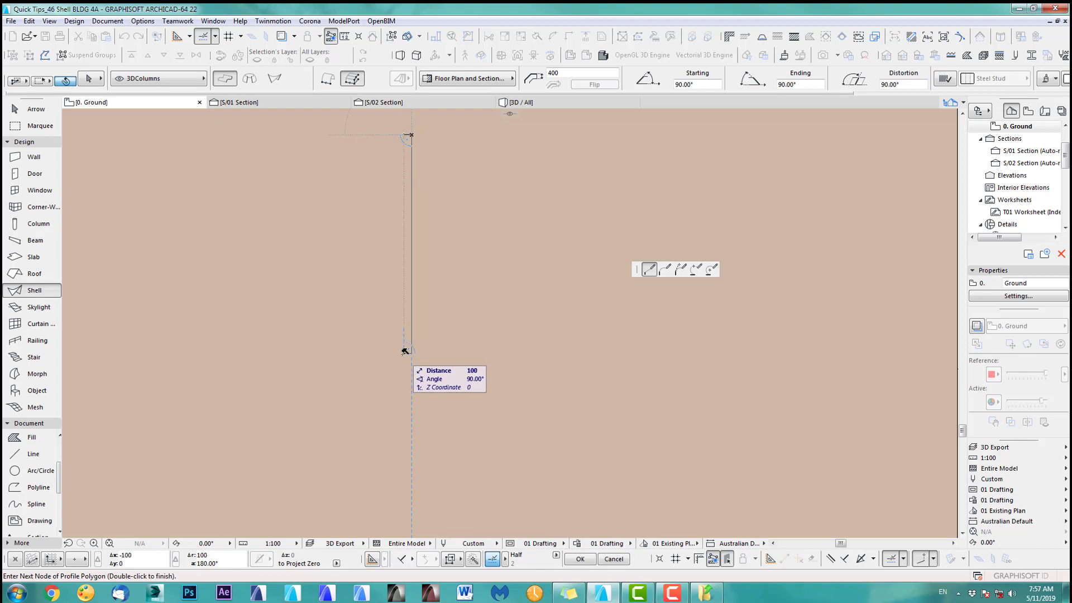
left_click(405, 351)
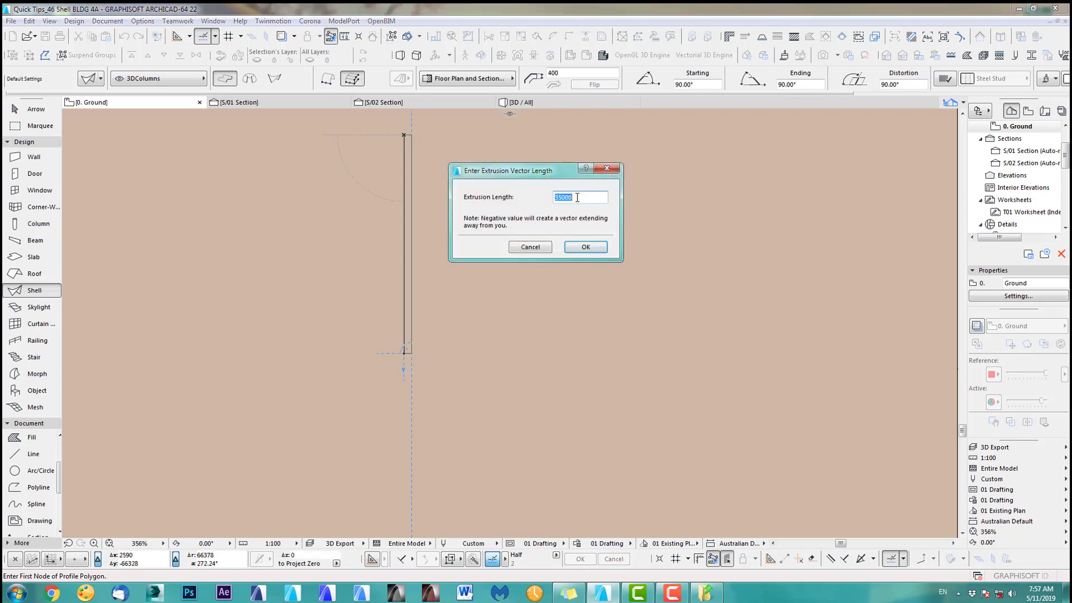
left_click(587, 246)
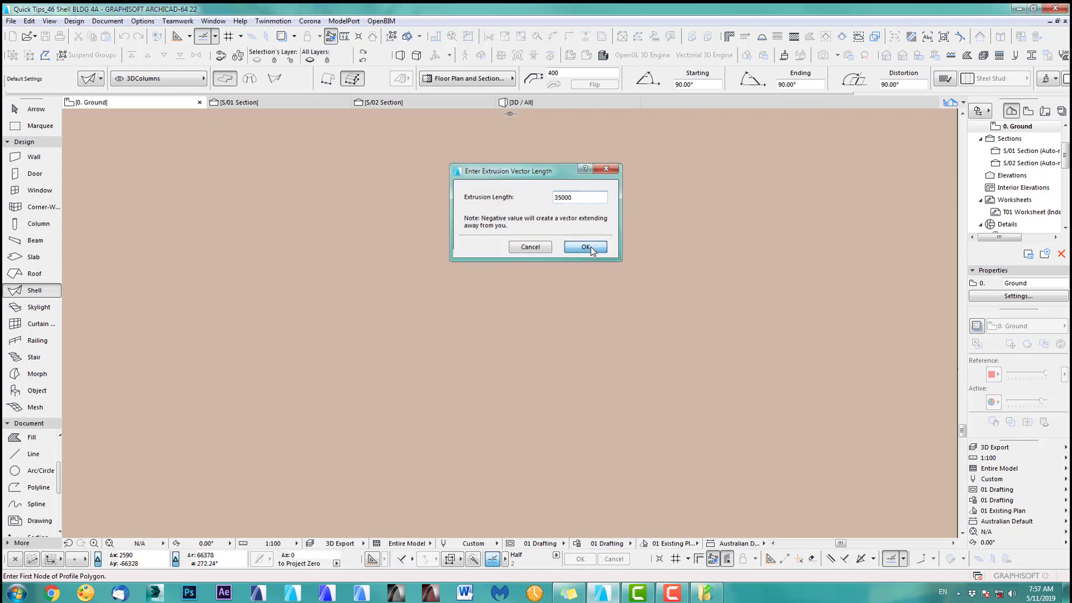
Set the new shell strip's thickness to 50 mm, and show only that strip in 3D.
left_click(412, 353, "shift")
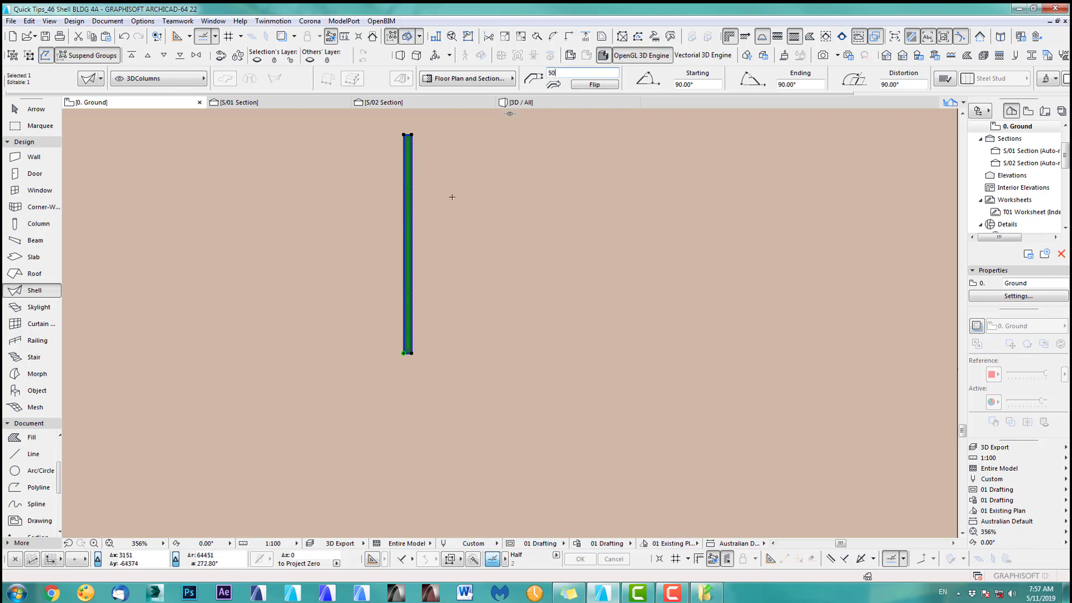
key("F5")
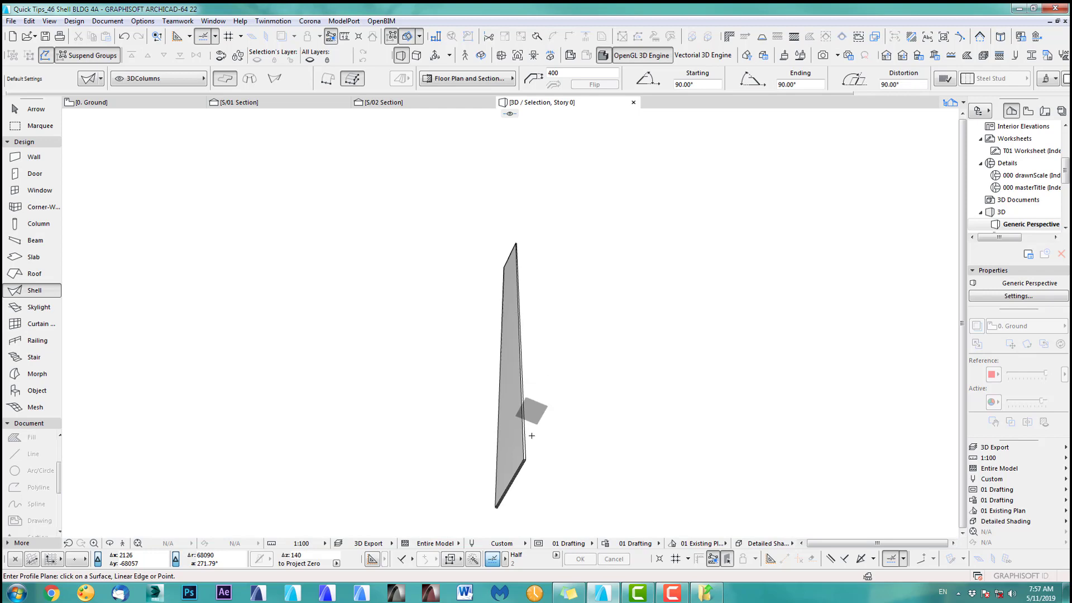
middle_click_drag(532, 435, 545, 245, "shift")
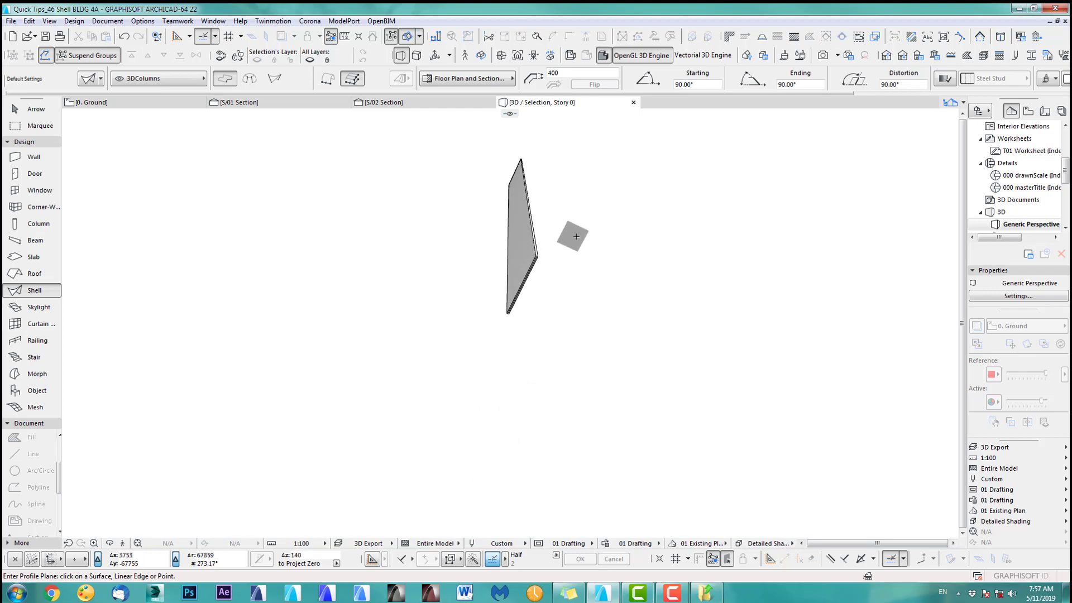
Open the S/01 section and select the tall thin shell strip standing beside the curved building.
key("F2")
scroll(531, 296, "down", 10)
middle_click_drag(504, 363, 456, 351)
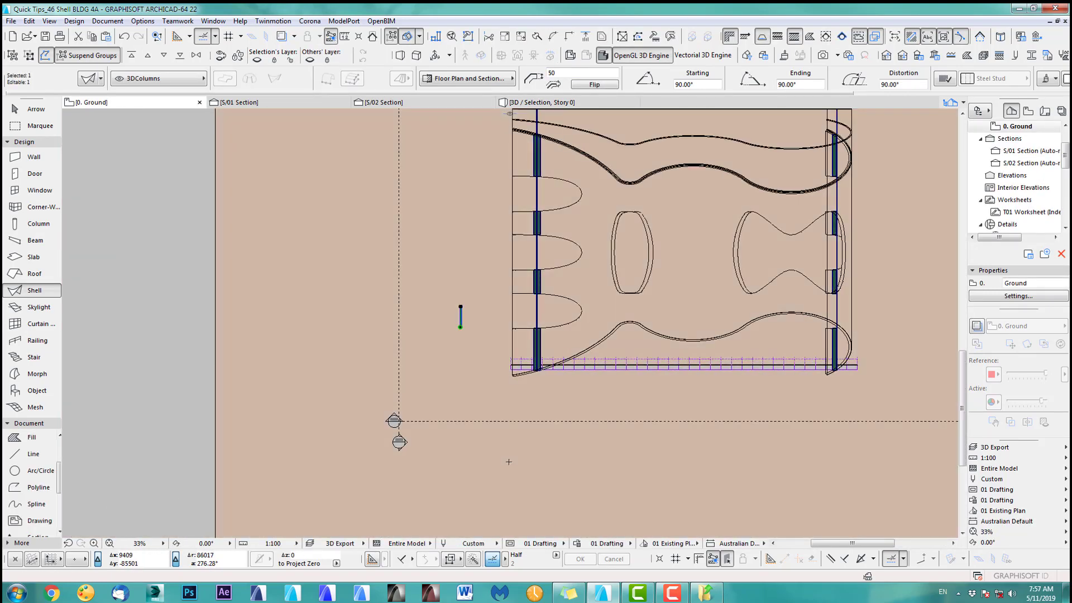
left_click(305, 102)
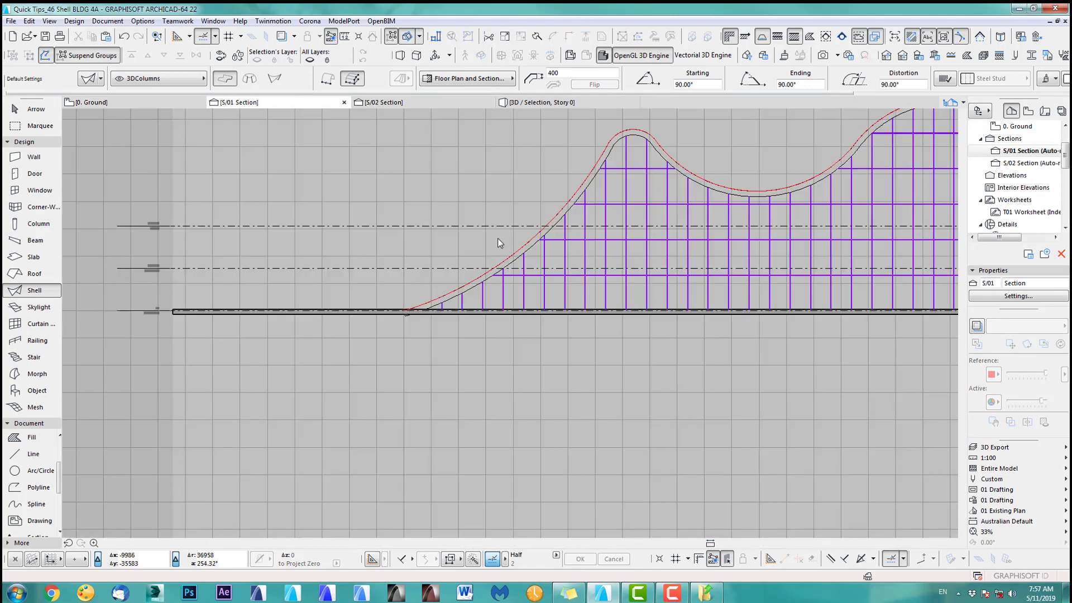
scroll(391, 263, "down", 6)
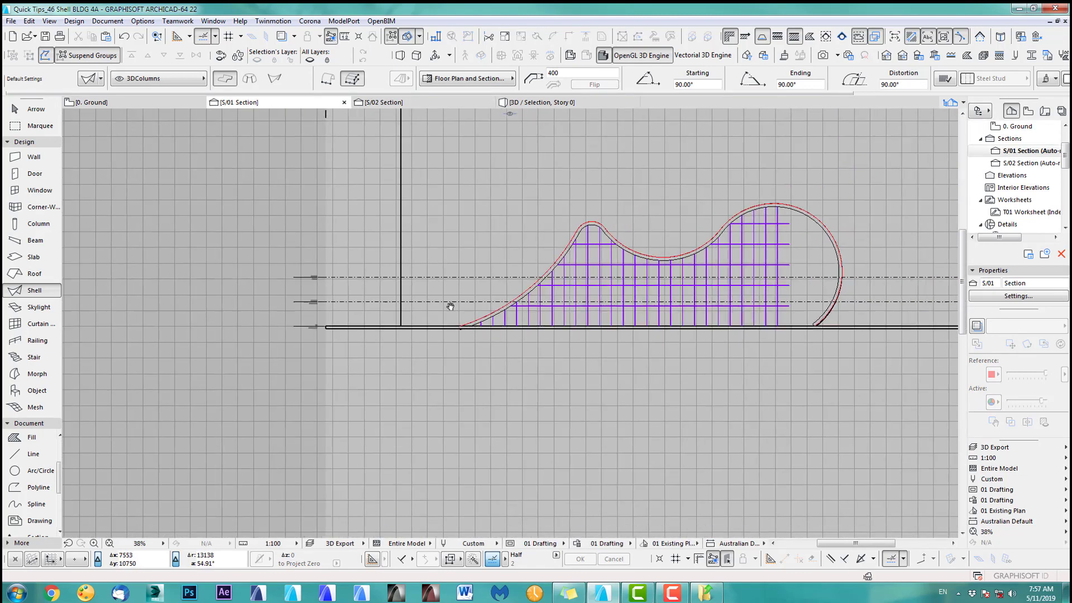
left_click(445, 249)
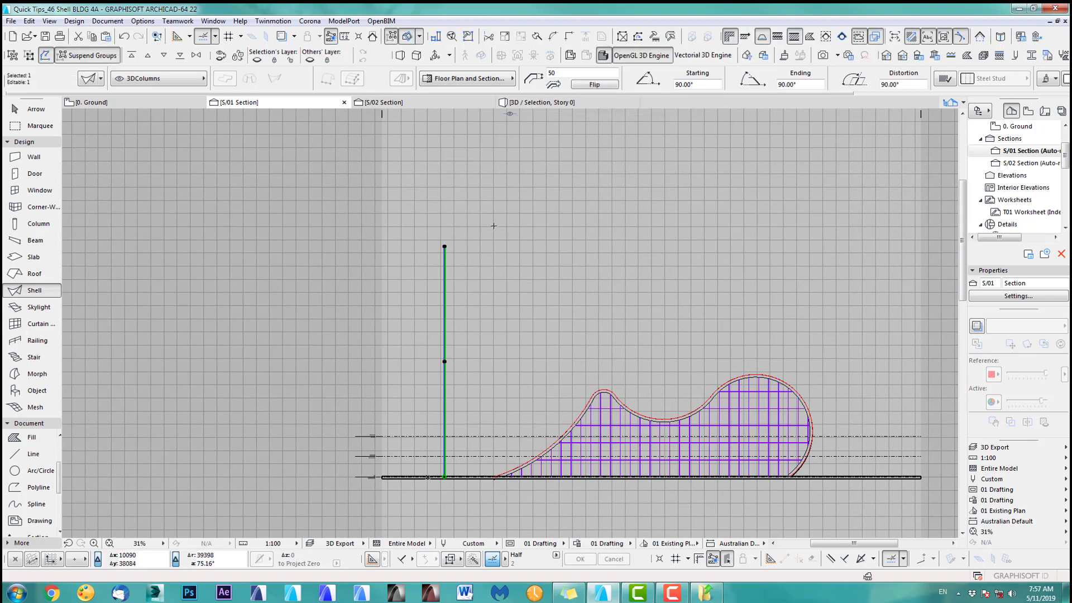
middle_click_drag(473, 302, 484, 226)
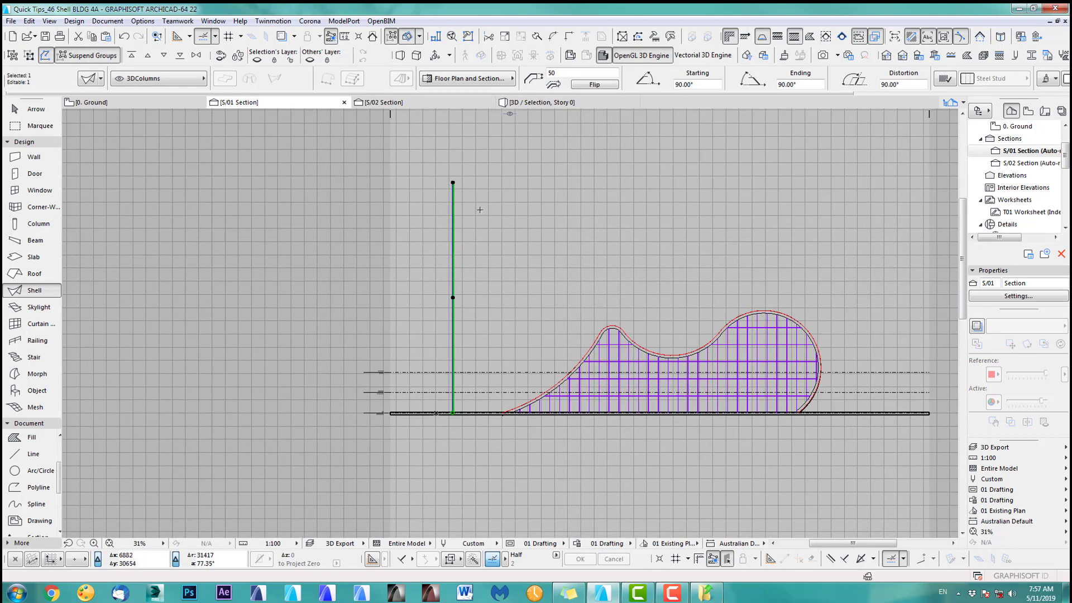
Try to shorten the strip's extrusion length to 100 mm at the ground slab, and undo the change.
scroll(466, 185, "up", 10)
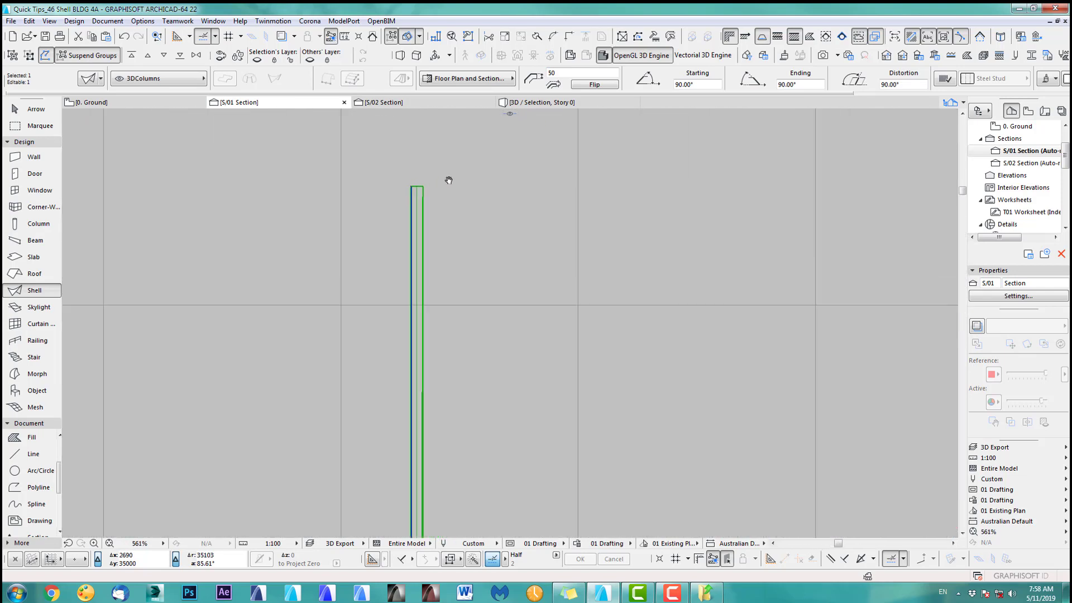
left_click(382, 192)
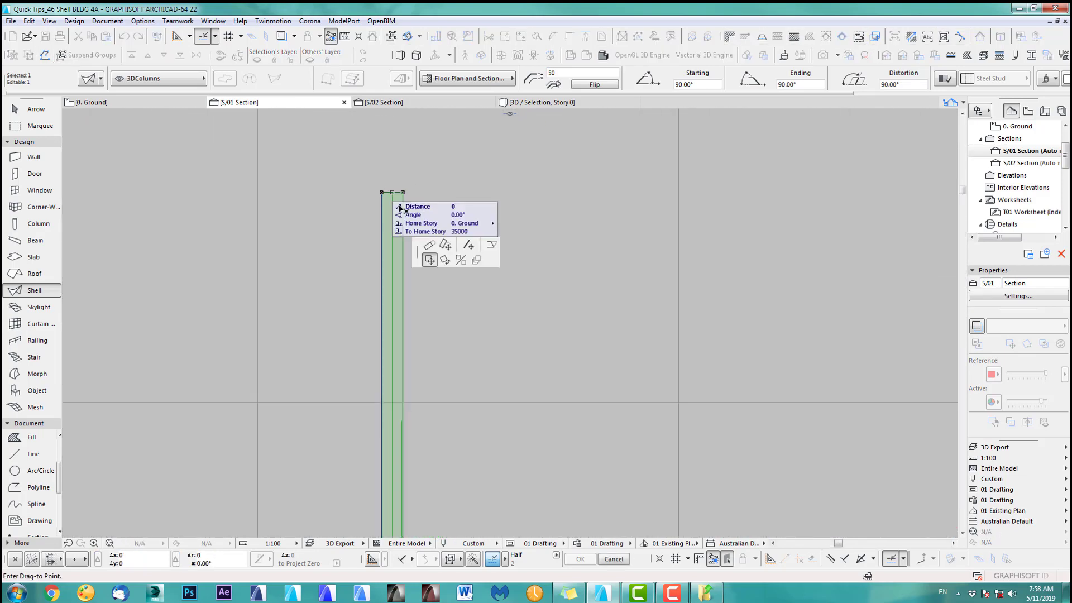
left_click(431, 246)
scroll(384, 297, "down", 7)
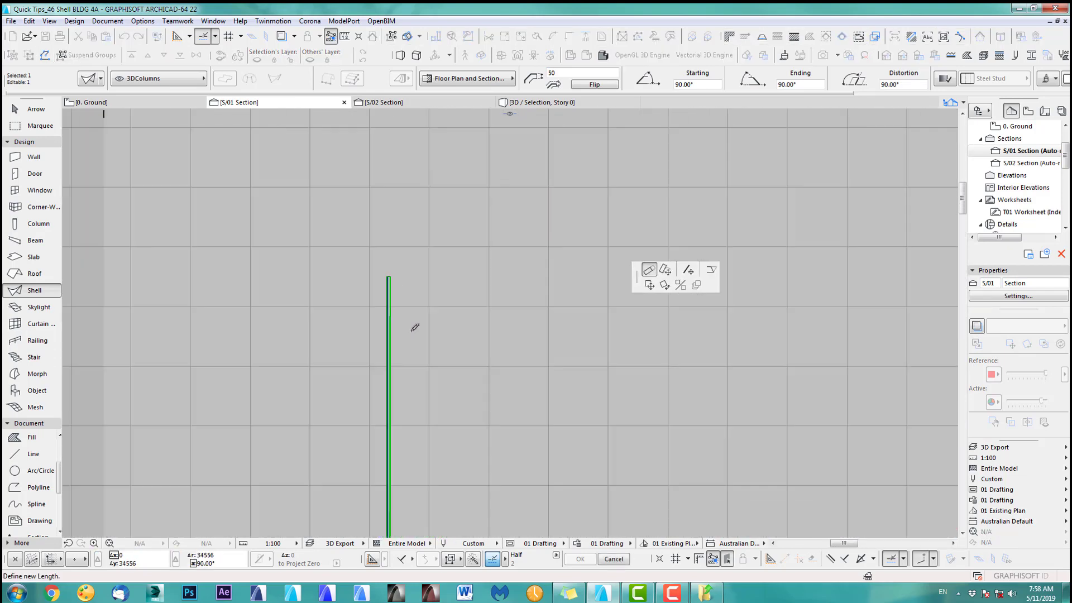
middle_click_drag(434, 397, 474, 209)
middle_click_drag(454, 429, 488, 273)
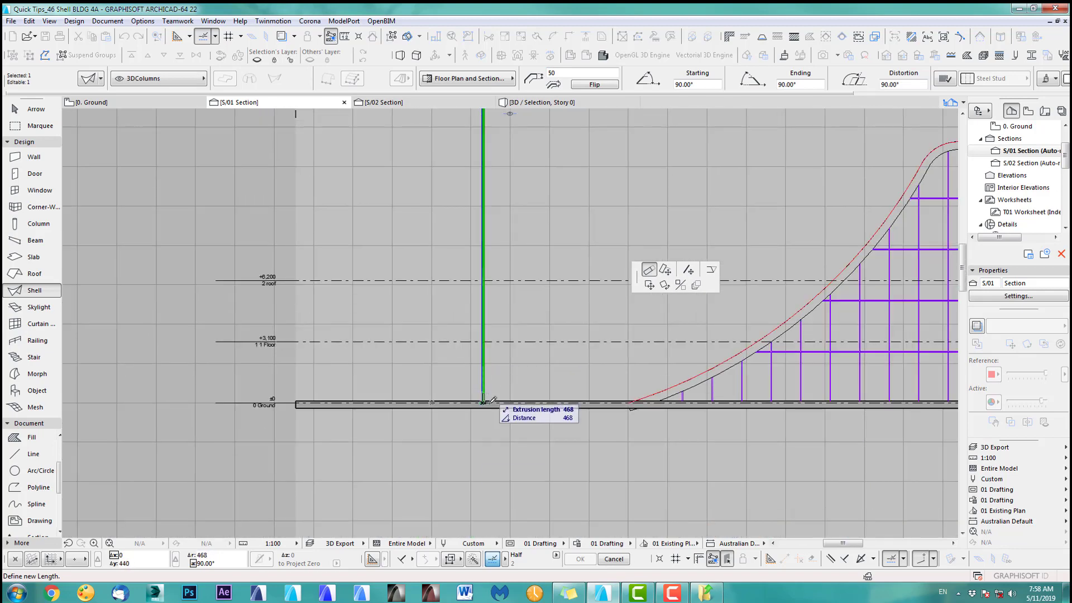
scroll(488, 399, "up", 6)
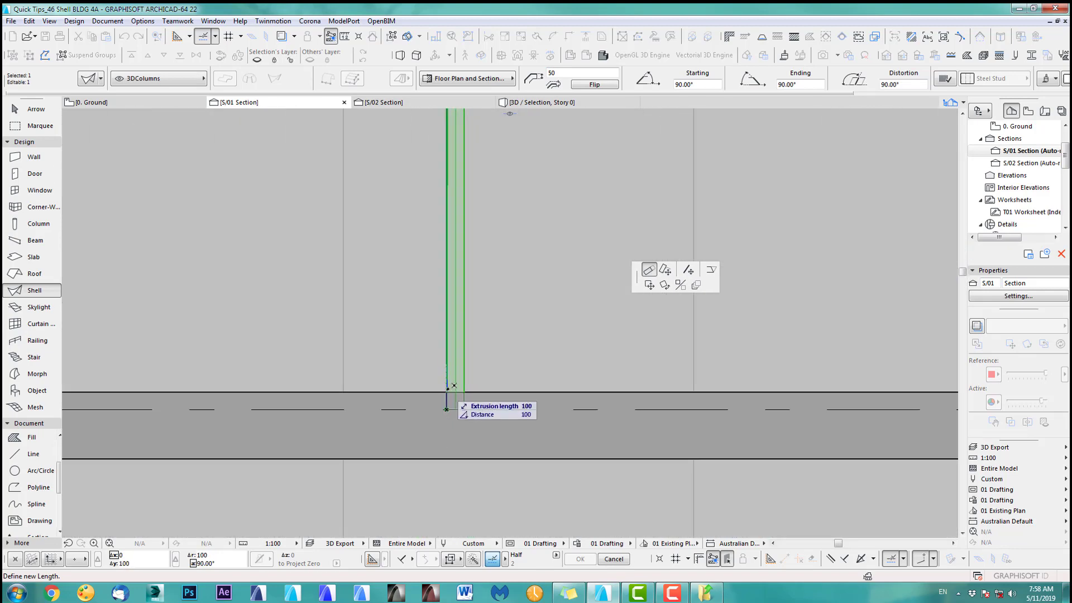
left_click(447, 391)
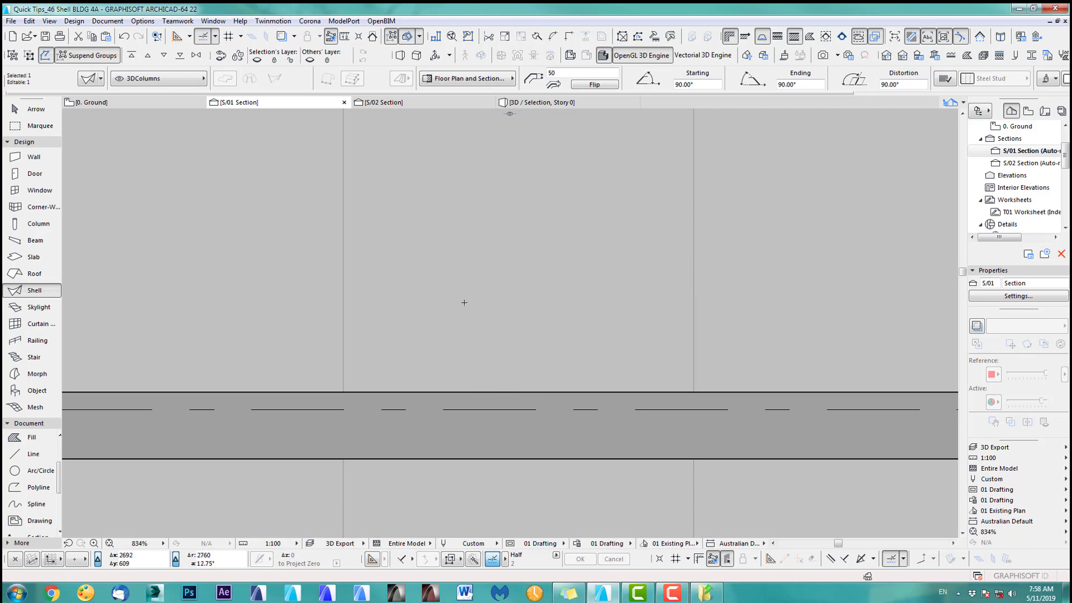
key("ctrl+z")
Move the tall shell strip vertically upward in the section so its base sits clear above the ground slab.
scroll(462, 295, "down", 5)
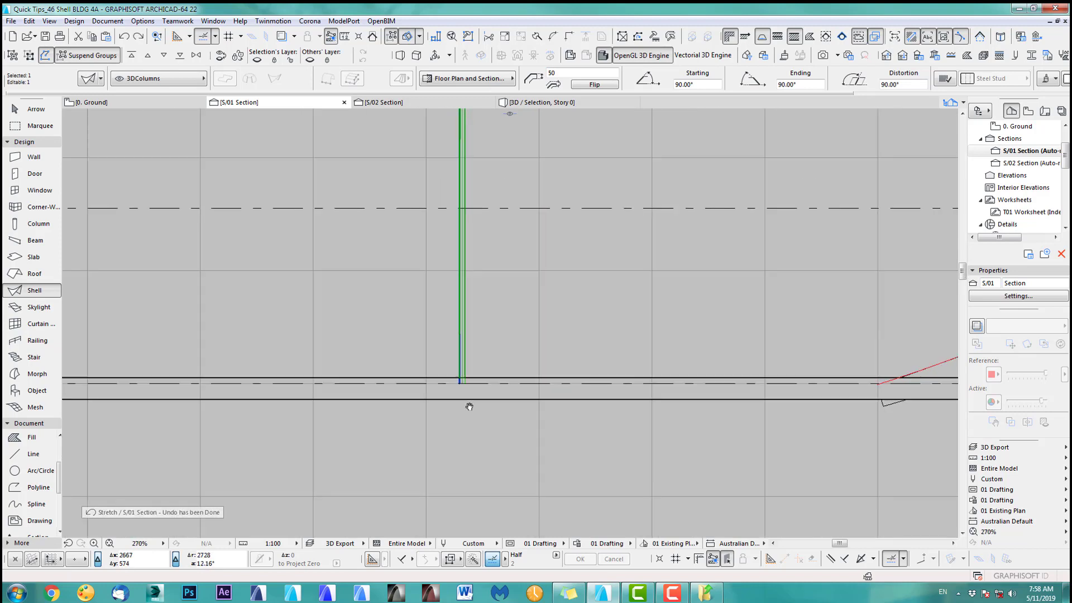
key("ctrl+d")
left_click(474, 440)
left_click(474, 402)
Shorten the raised strip's extrusion length to about 100 mm, making its section a small square.
scroll(513, 251, "down", 3)
middle_click_drag(515, 184, 521, 344)
middle_click_drag(512, 141, 501, 485)
middle_click_drag(503, 244, 504, 377)
left_click(491, 183)
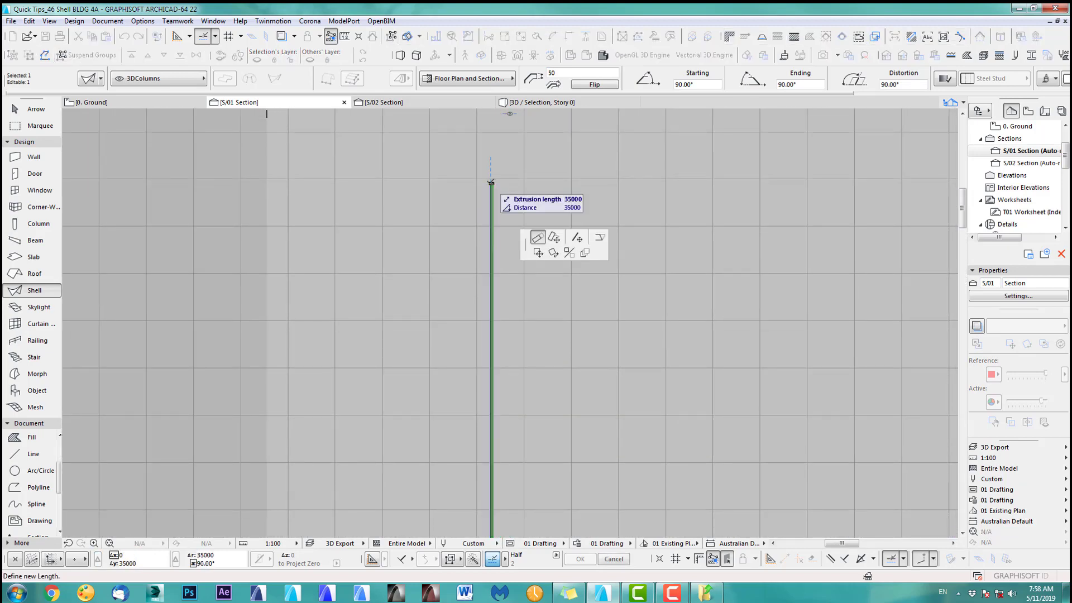
scroll(532, 460, "down", 3)
middle_click_drag(531, 469, 540, 182)
scroll(546, 426, "up", 2)
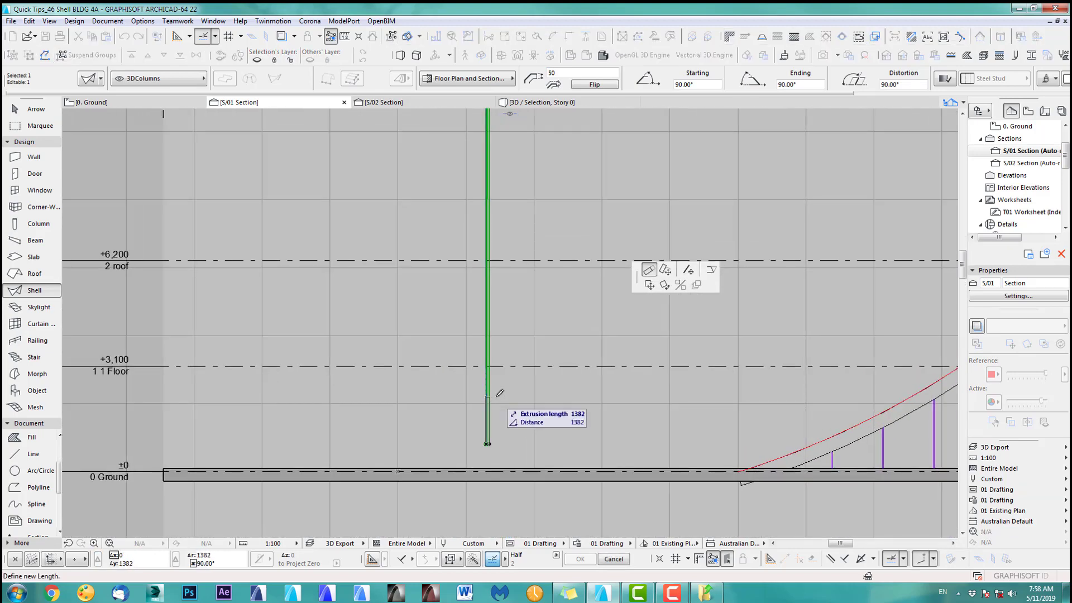
left_click(495, 398)
scroll(495, 430, "up", 5)
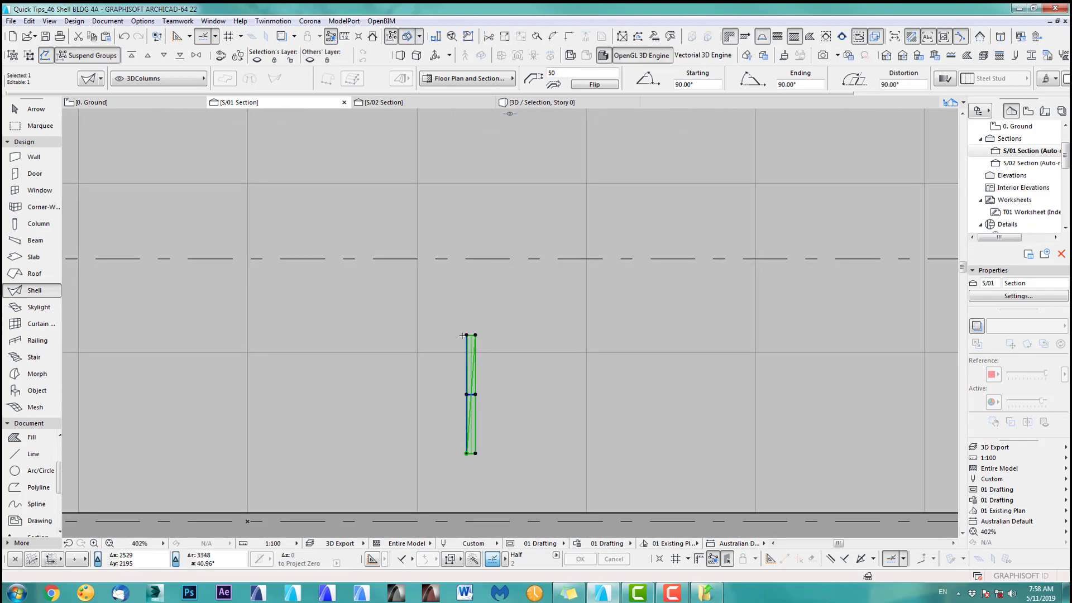
left_click(471, 452)
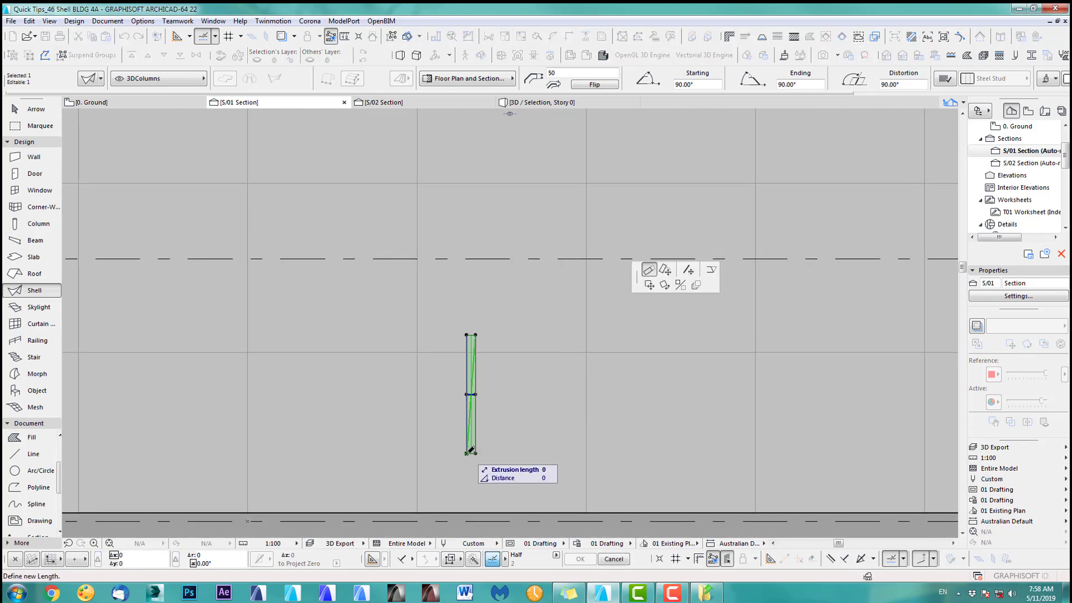
key("Return")
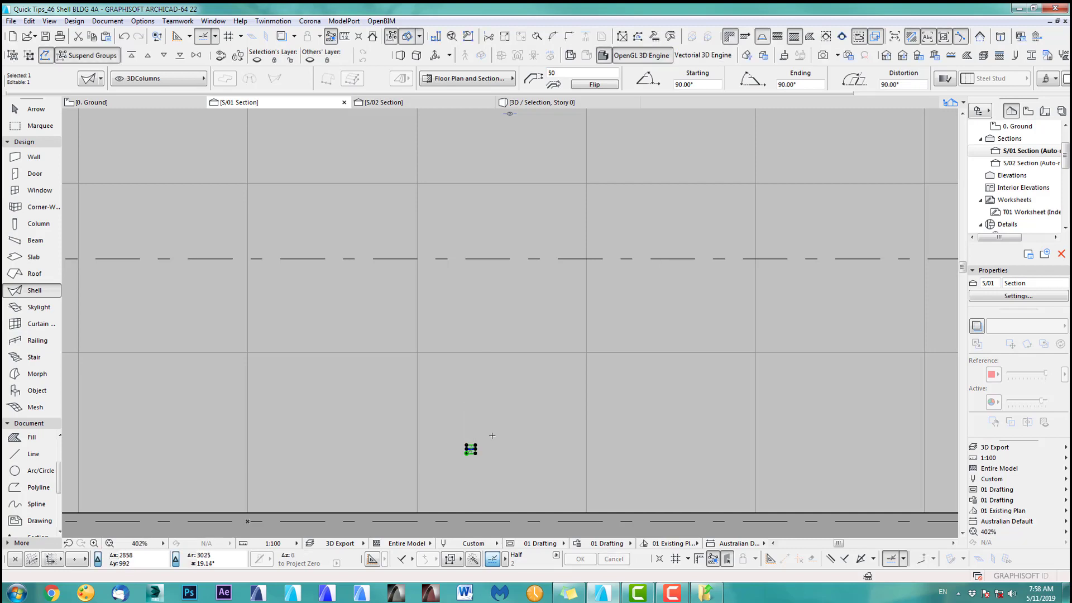
Set all surfaces of the shortened shell strip to Iron.
scroll(499, 448, "up", 5)
middle_click_drag(503, 449, 495, 406)
left_click(991, 111)
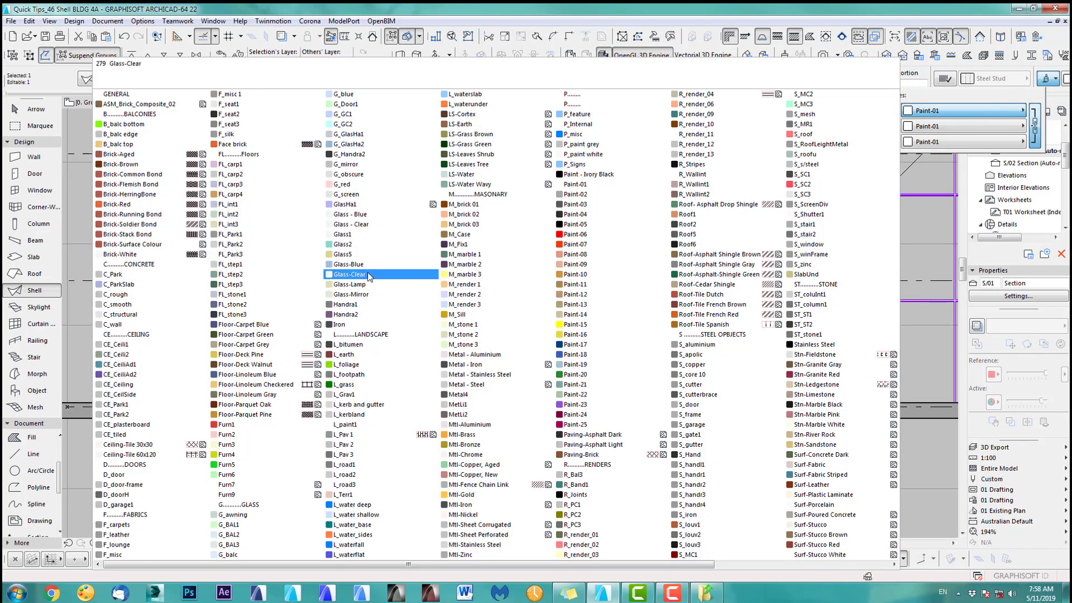
left_click(344, 327)
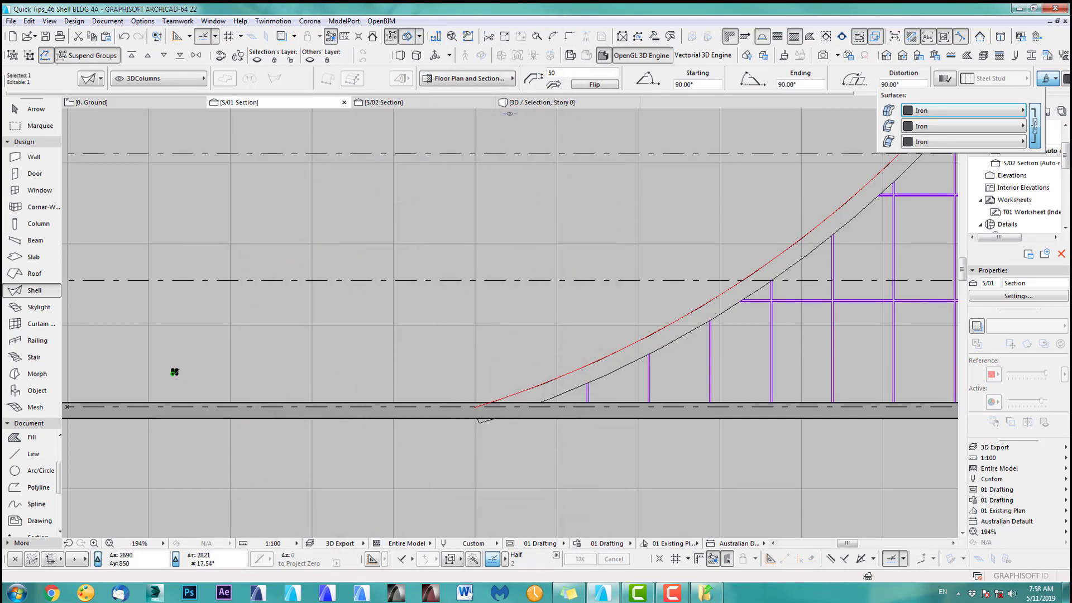
Try to move the small iron strip onto the foot of the curved shell in the S/01 section, and undo the move.
key("ctrl+d")
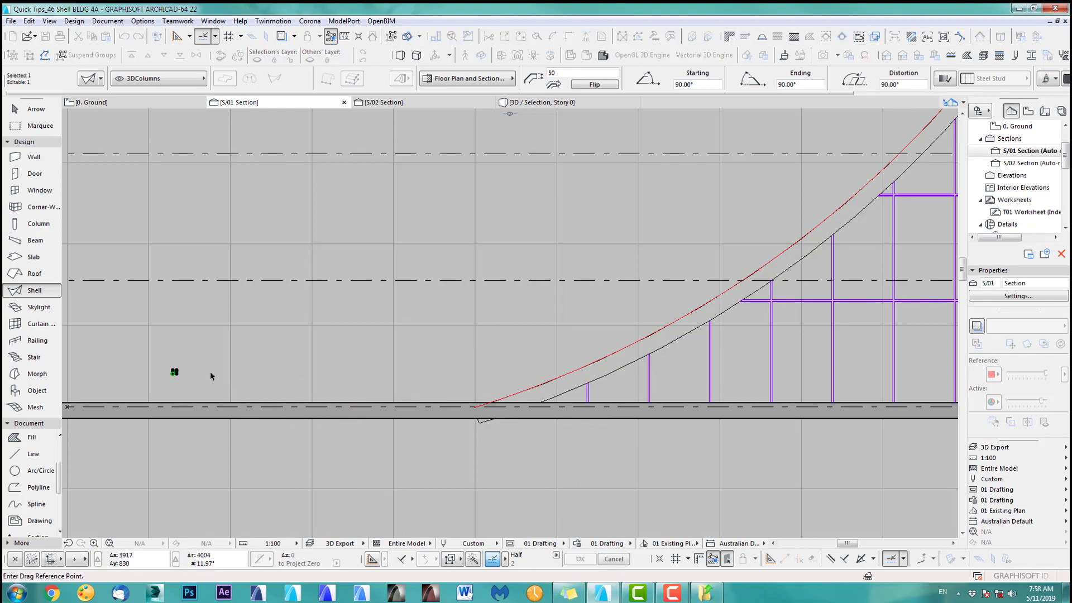
left_click(173, 372)
scroll(525, 380, "up", 5)
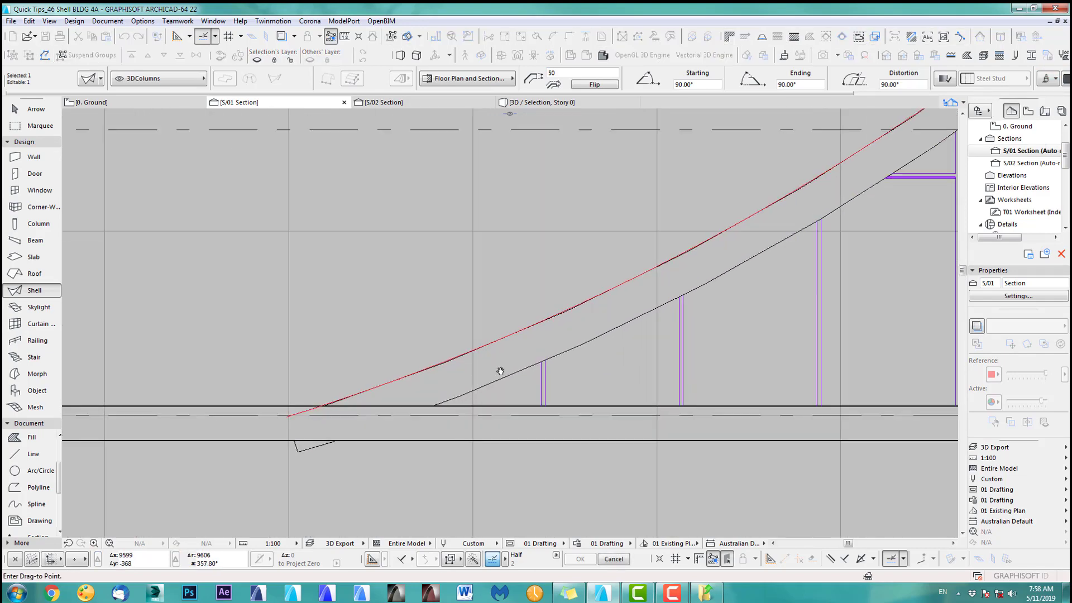
middle_click_drag(508, 367, 489, 377)
key("Escape")
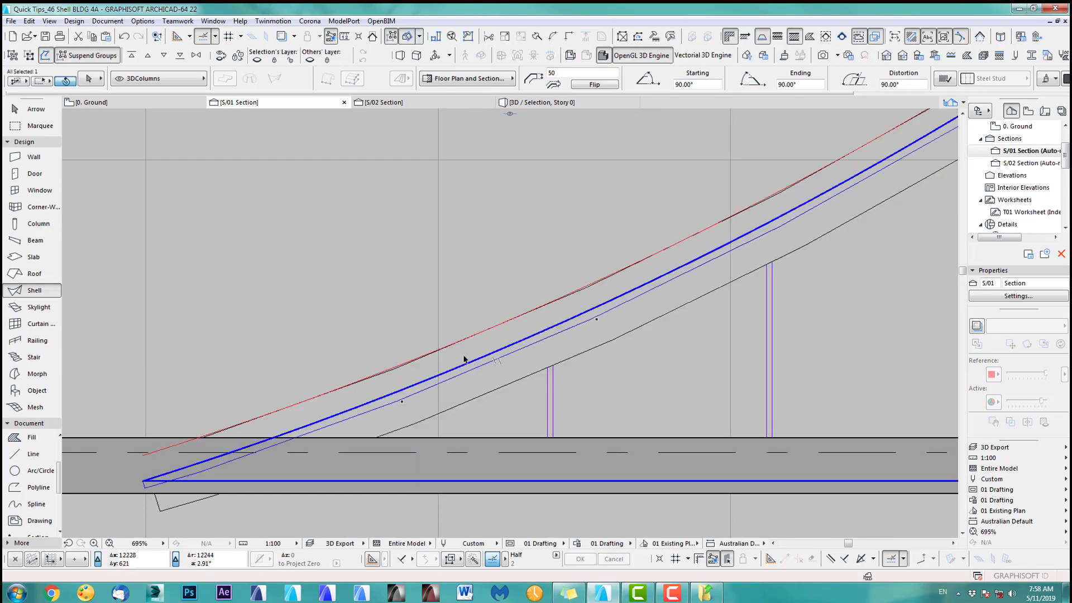
scroll(463, 320, "down", 10)
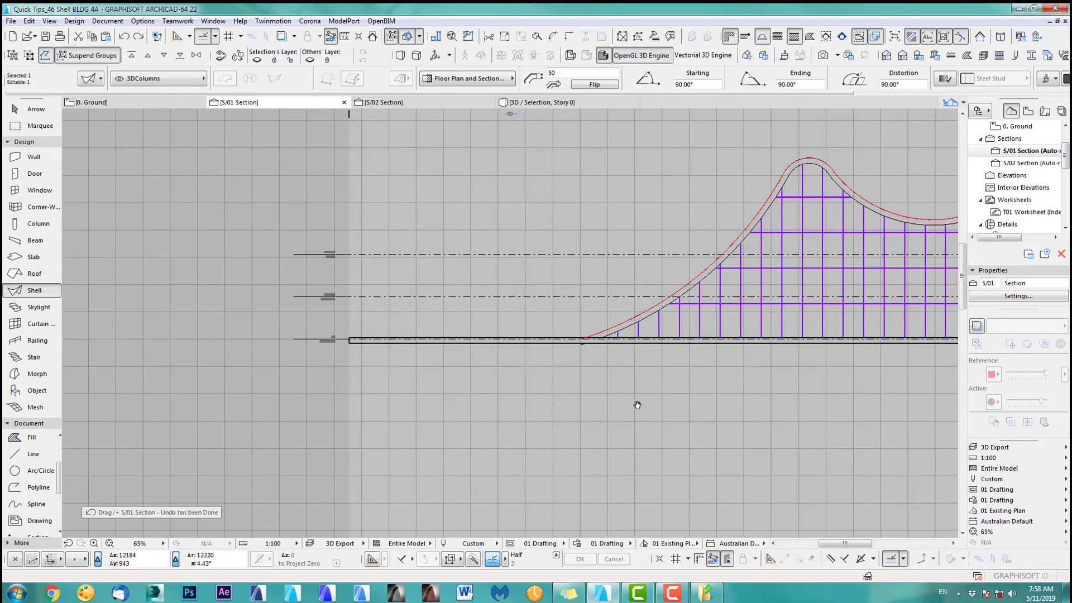
On the ground floor plan, move the small iron strip into the gap between the slatted and oval-opening buildings, near their outer end.
key("F2")
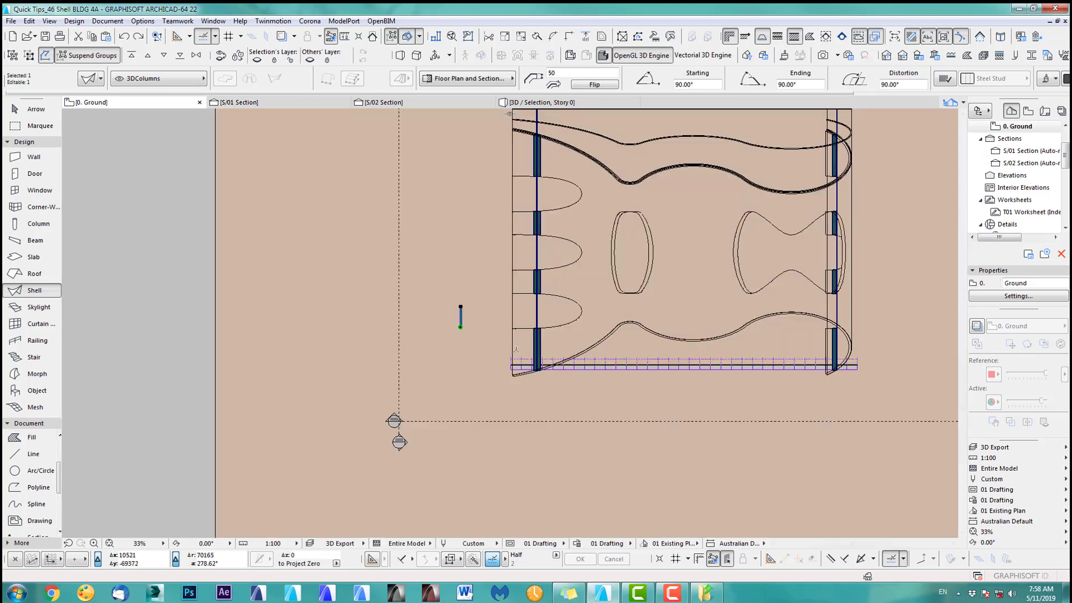
scroll(544, 357, "up", 3)
scroll(423, 420, "down", 2)
scroll(438, 430, "down", 2)
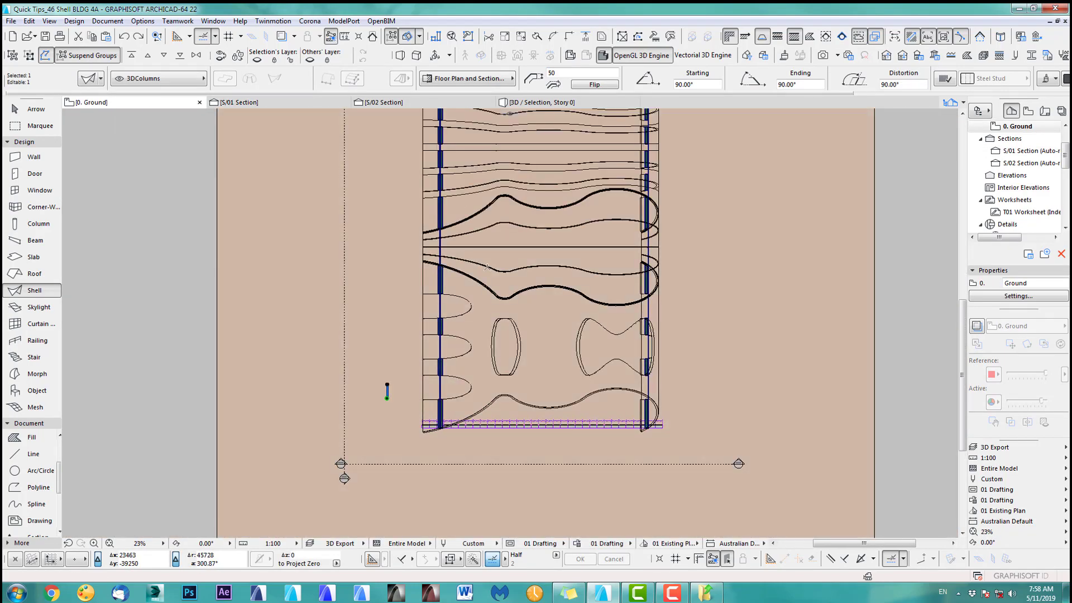
key("ctrl+d")
left_click(388, 398)
scroll(437, 265, "up", 5)
middle_click_drag(434, 246, 453, 279)
left_click(456, 330)
Move the S/01 section line so it cuts through the gap between the two buildings, across the relocated iron strip.
scroll(503, 456, "down", 3)
scroll(459, 277, "down", 3)
scroll(539, 476, "up", 3)
left_click(535, 487)
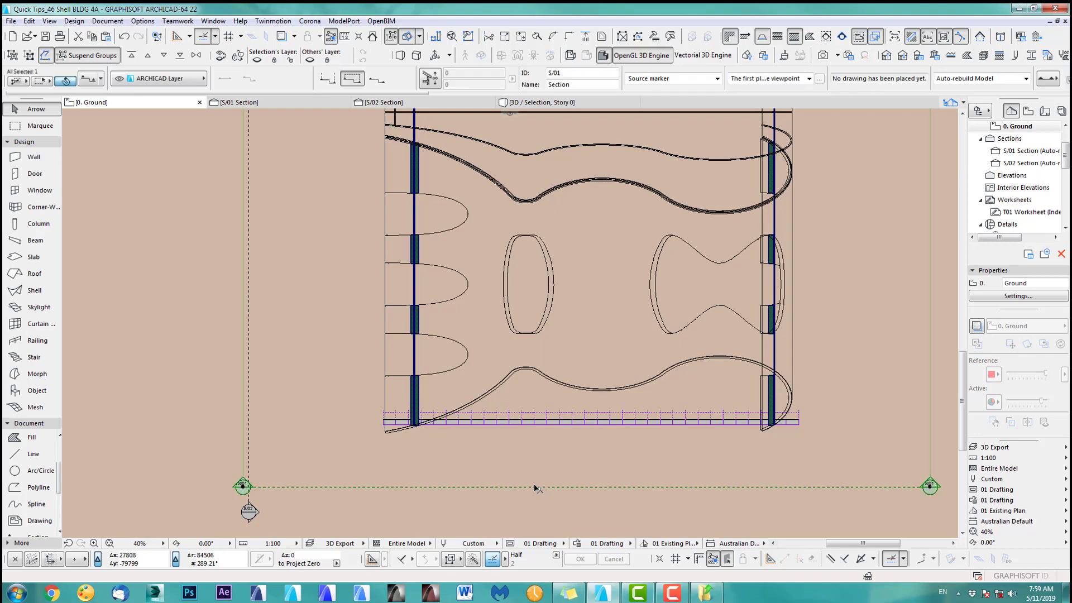
left_click(535, 487)
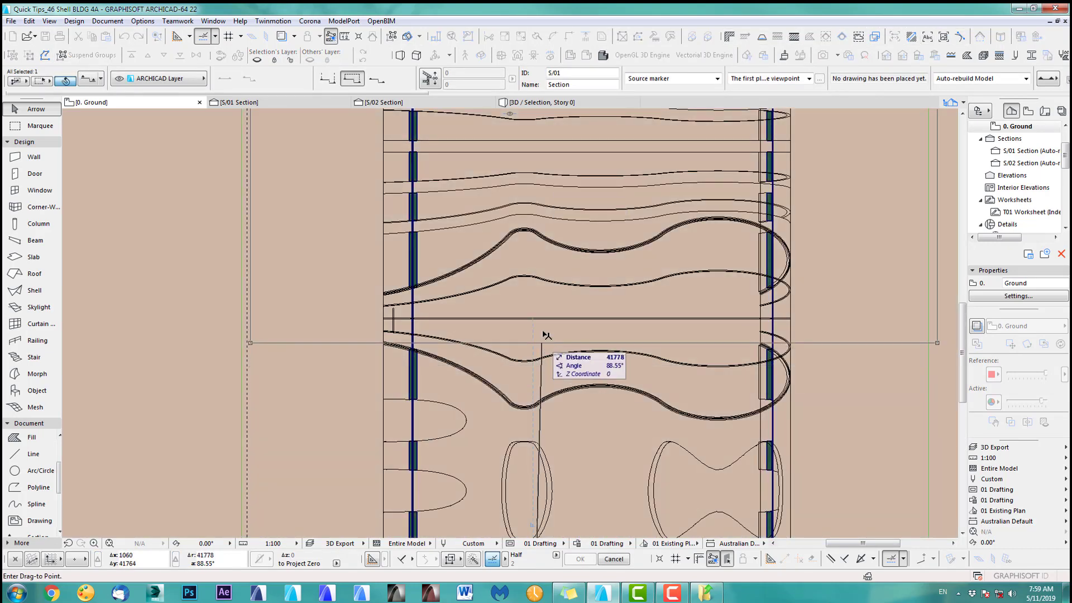
left_click(542, 324)
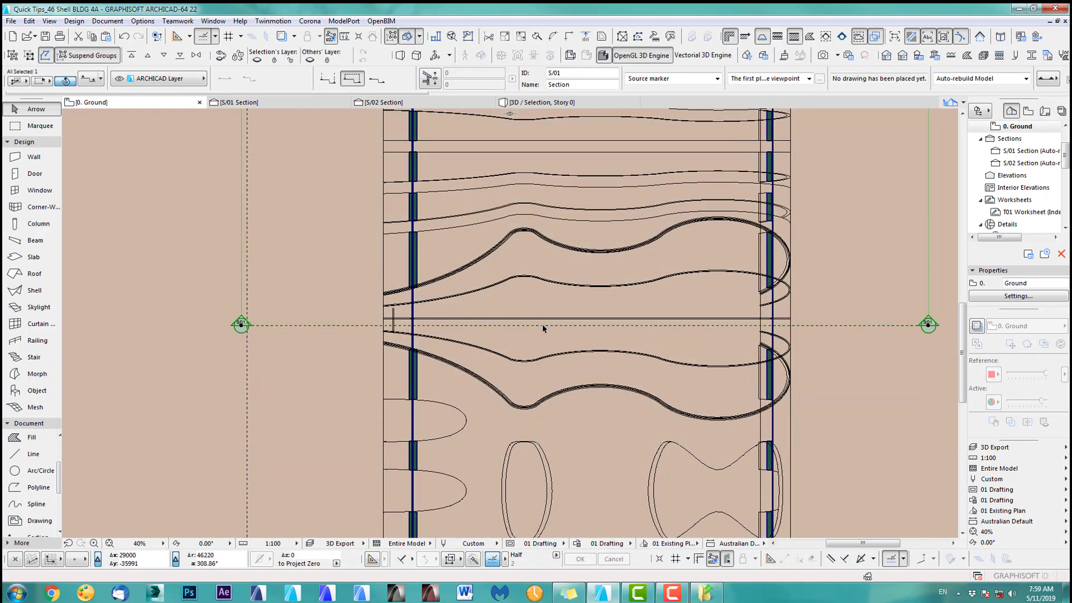
Open the S/01 section and select the small square iron strip above the foot of the connecting shell.
left_click(288, 102)
scroll(657, 353, "up", 12)
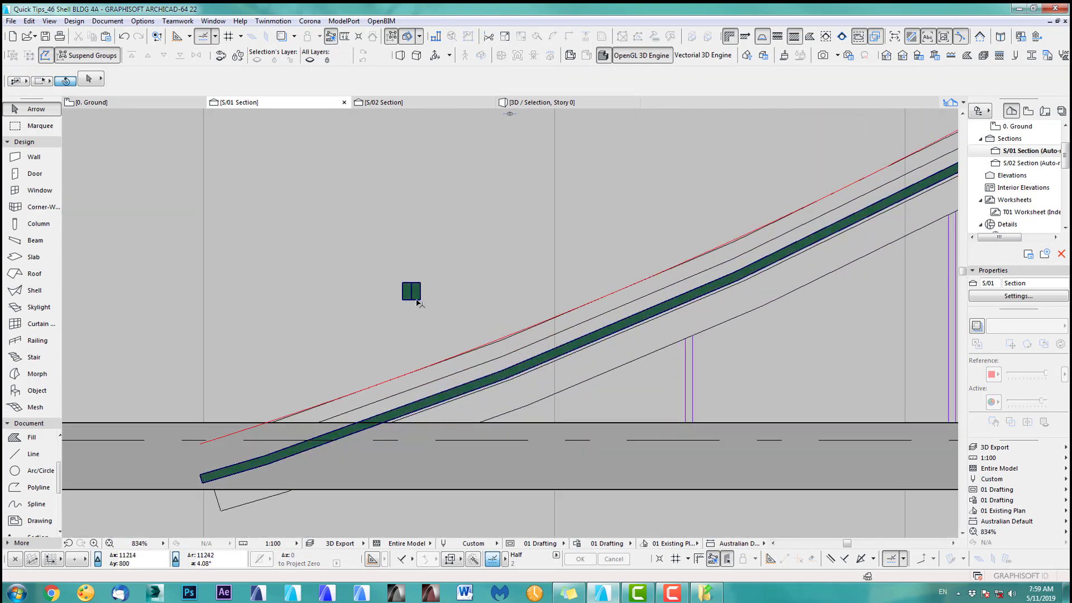
left_click(416, 300)
middle_click_drag(437, 311, 450, 294)
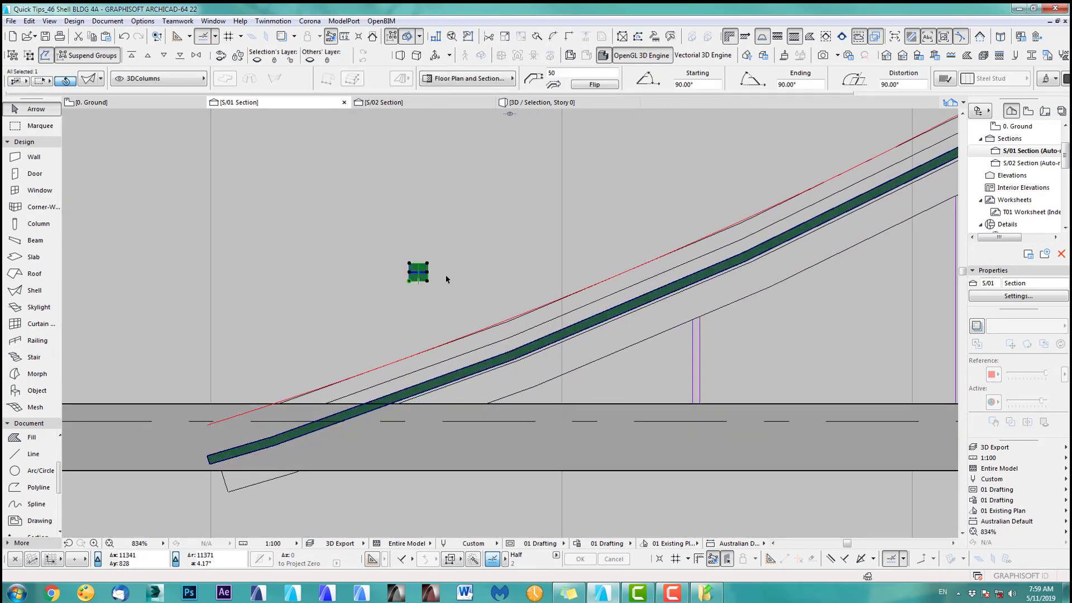
key("ctrl+e")
left_click(418, 272)
left_click(454, 273)
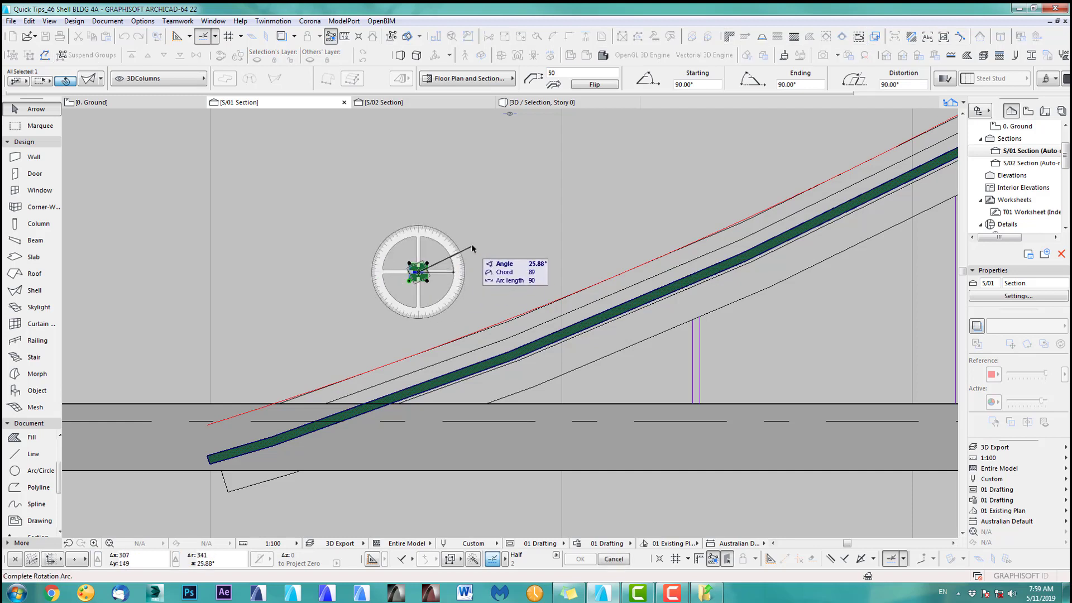
key("Escape")
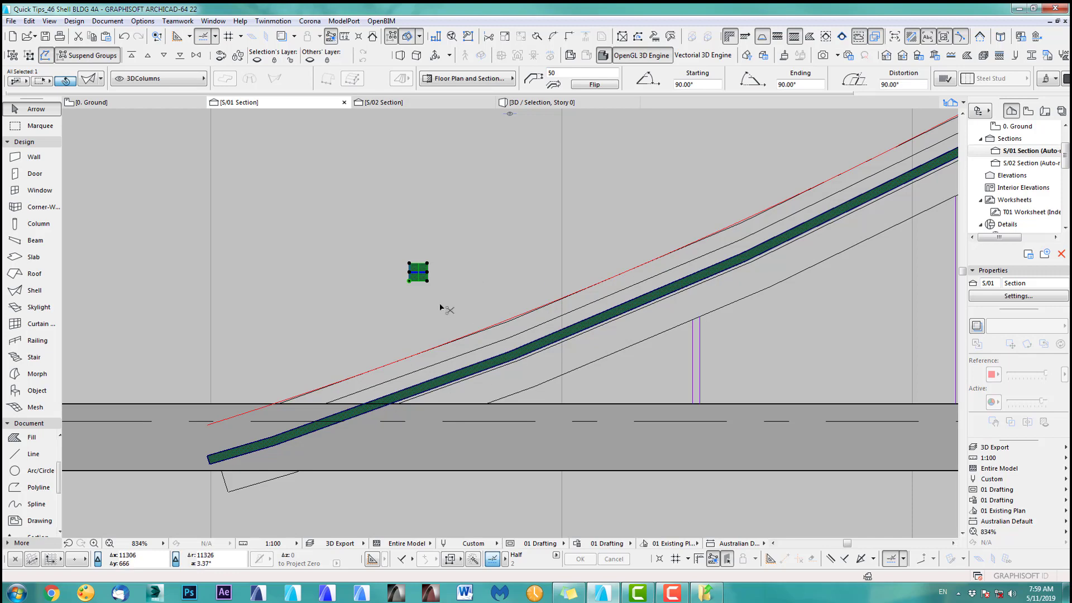
Move the iron strip down from its centre onto the connecting glass shell where it meets the ground slab's upper surface.
key("ctrl+d")
left_click(420, 275)
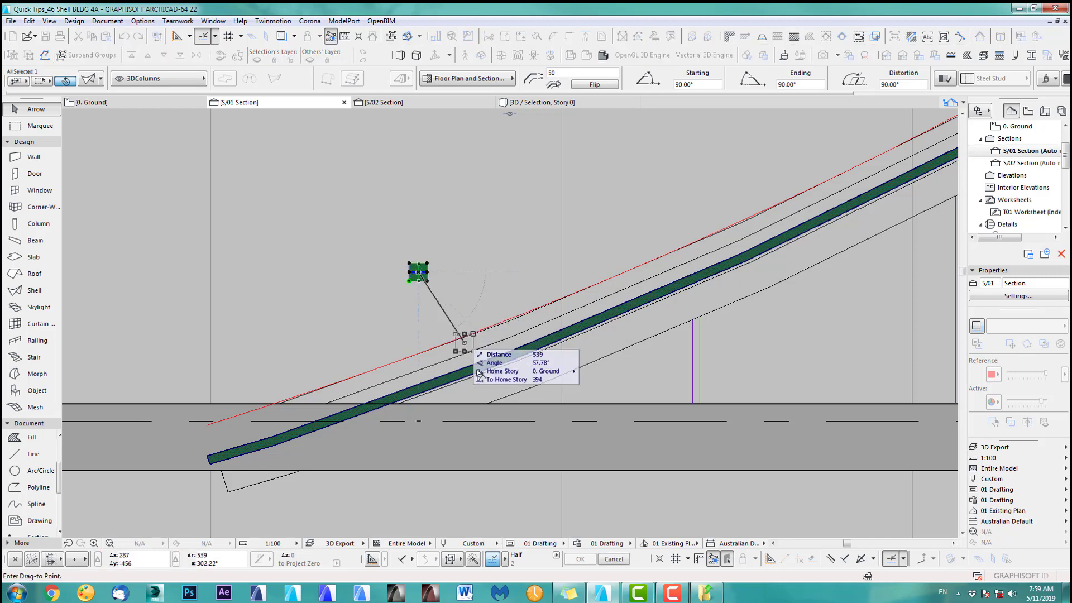
scroll(477, 379, "up", 4)
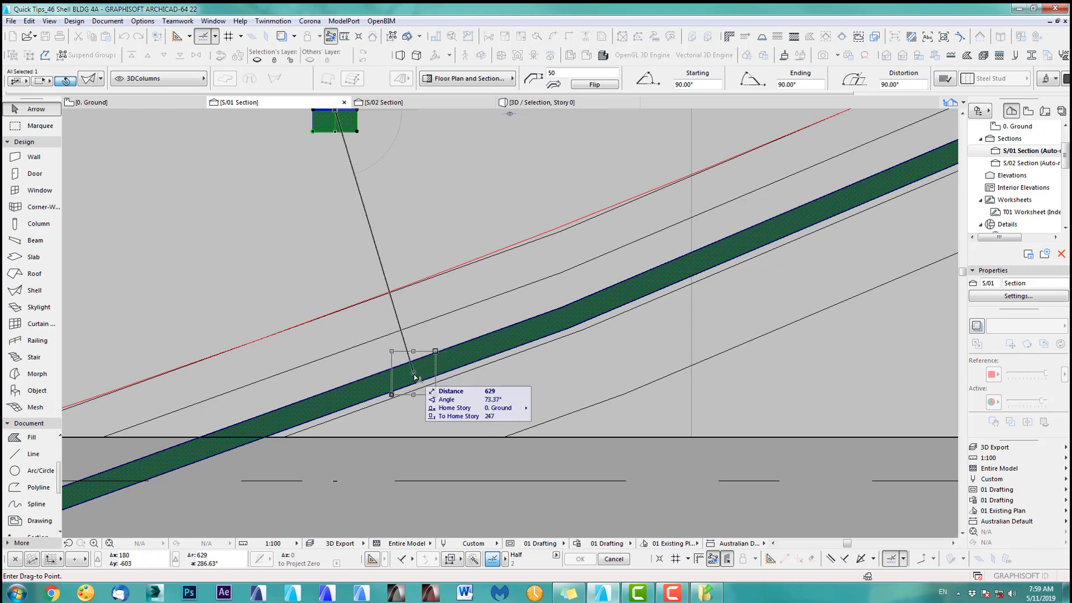
left_click(246, 437)
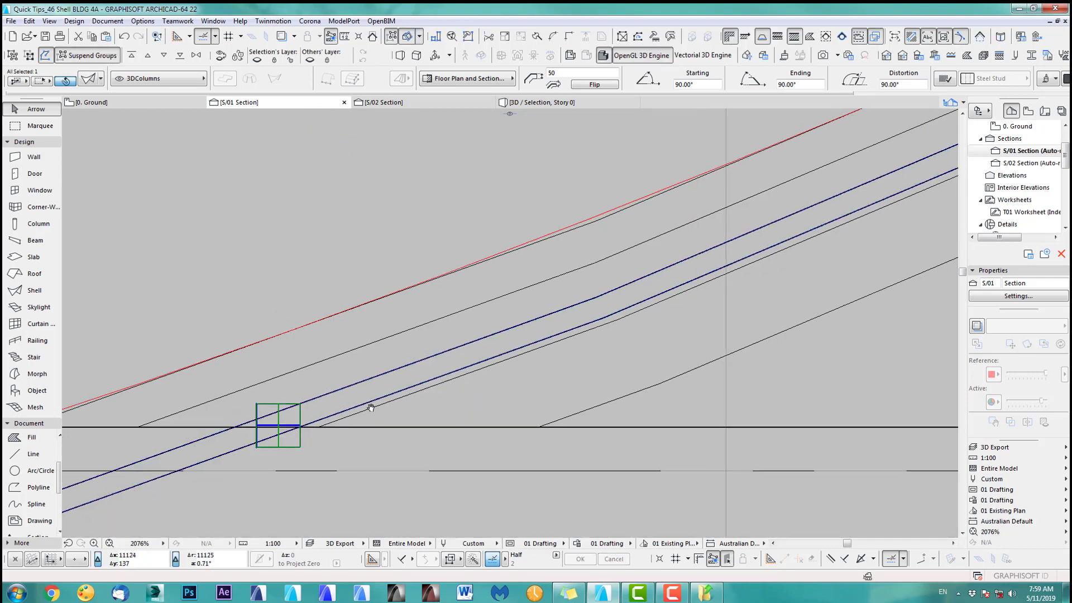
Rotate the iron strip about its own centre until it lies parallel to the slope of the connecting glass shell.
key("ctrl+e")
left_click(340, 408)
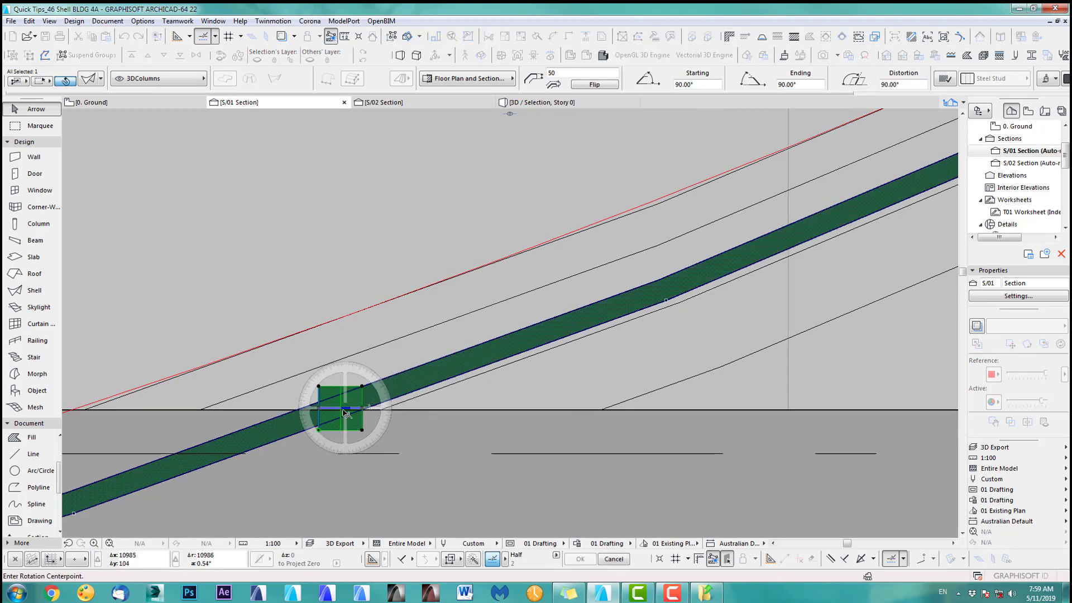
left_click(364, 410)
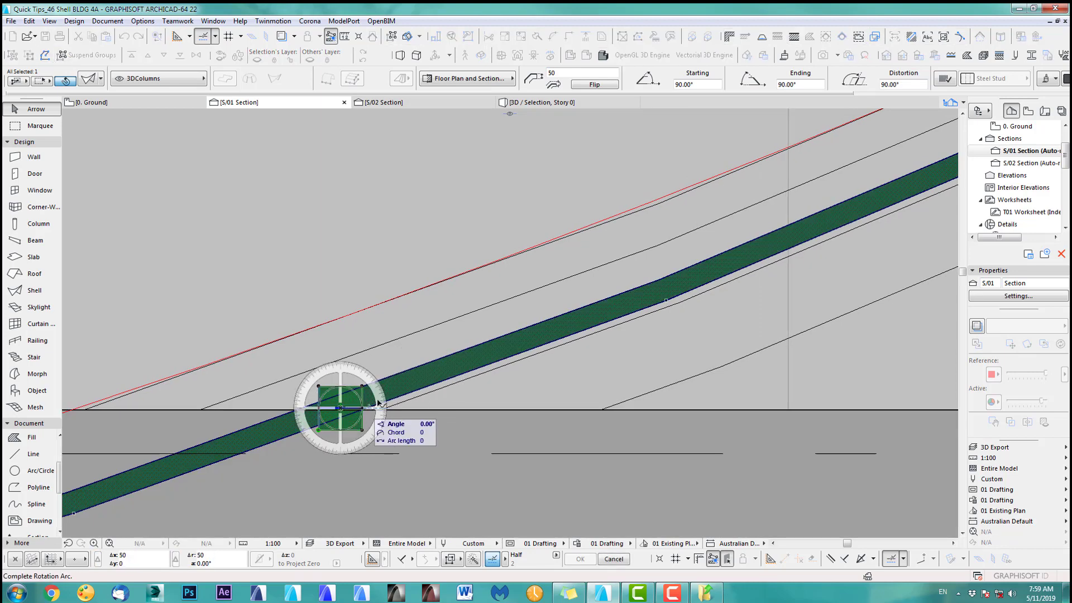
left_click(476, 362)
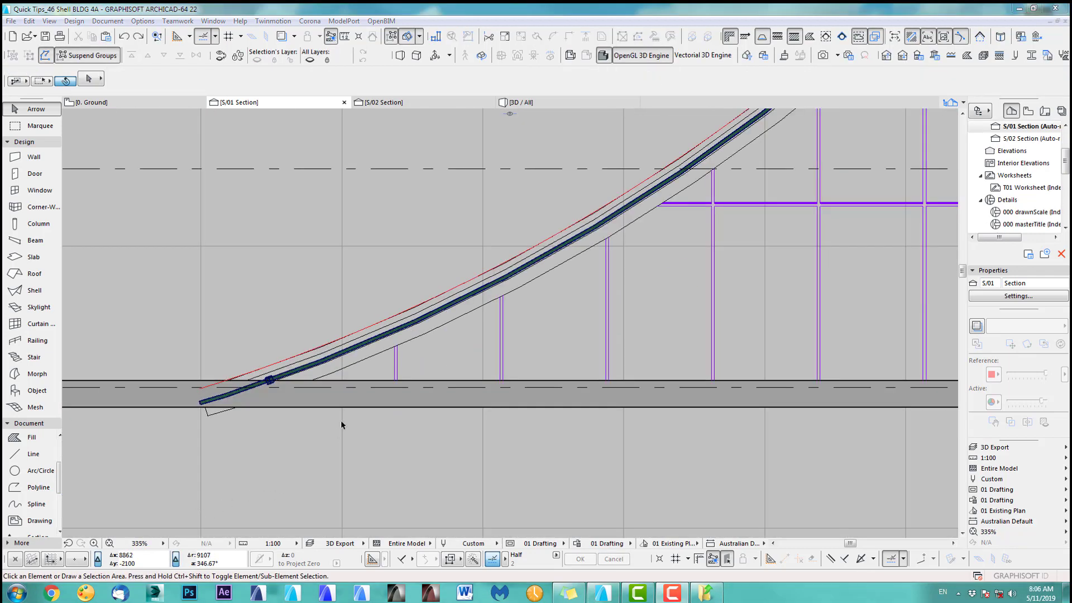
In the S/01 section, select the 140 mm thick shell at the far foot of the connecting curve and follow its profile.
scroll(297, 467, "down", 6)
scroll(620, 429, "up", 8)
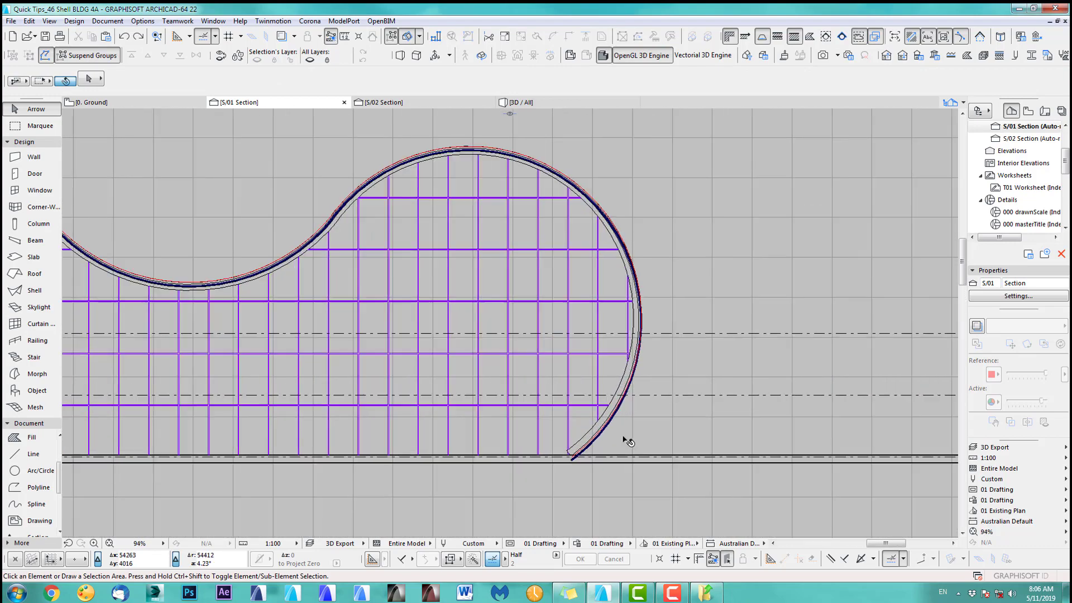
scroll(564, 433, "down", 3)
scroll(601, 433, "up", 4)
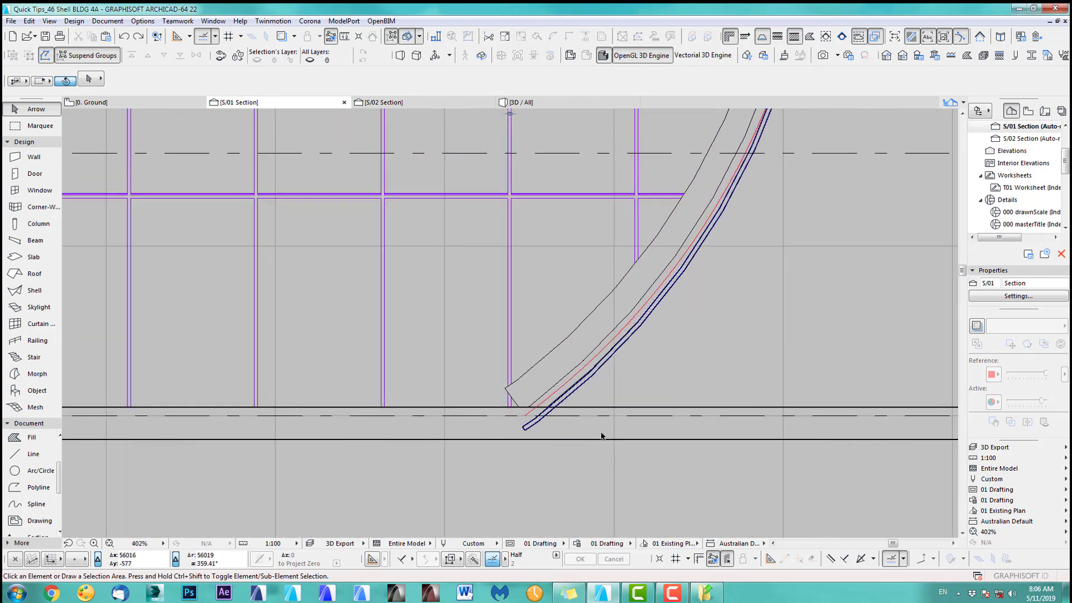
left_click(530, 429)
scroll(545, 447, "down", 5)
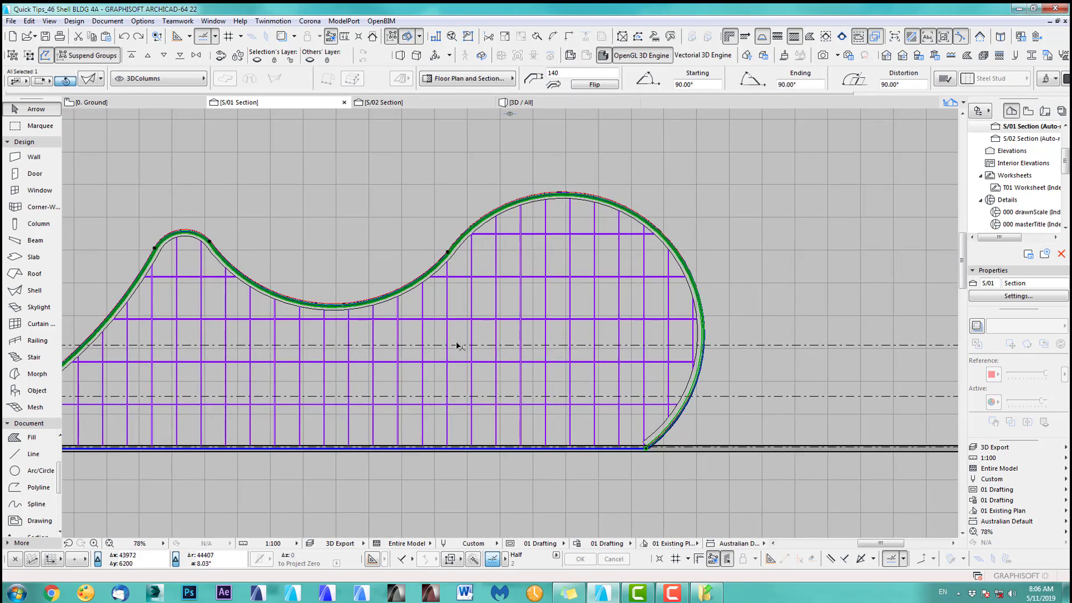
scroll(397, 207, "up", 4)
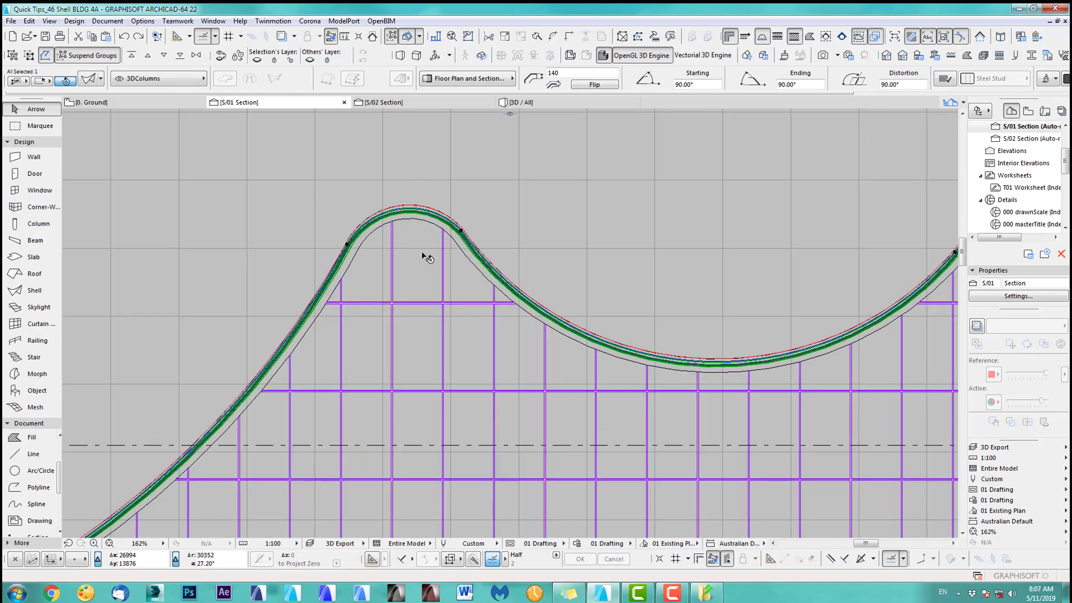
scroll(560, 299, "down", 4)
middle_click_drag(620, 309, 378, 273)
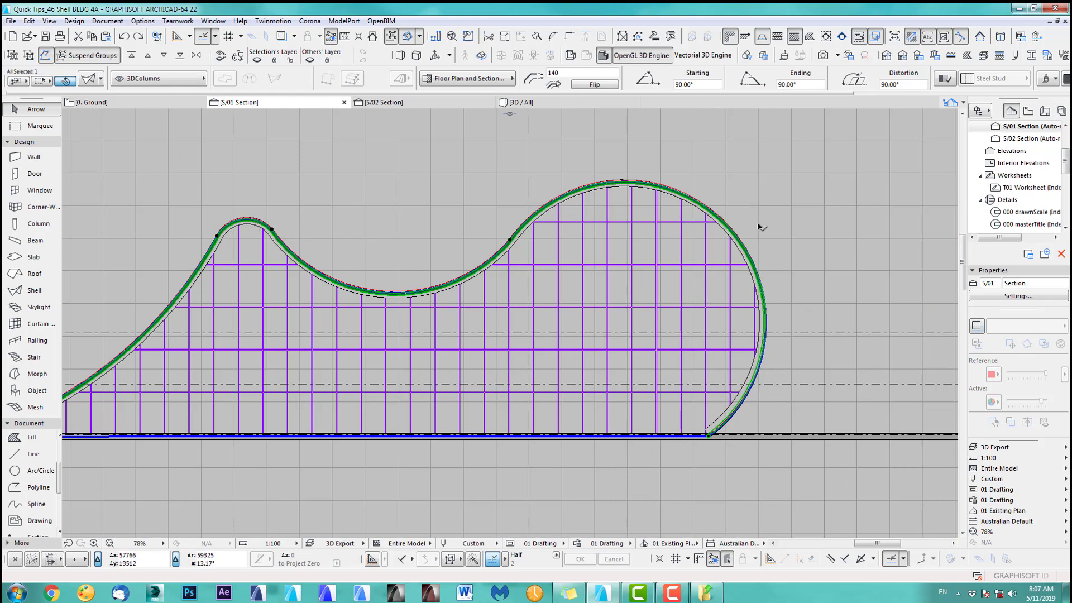
Reposition the end node of the 140 mm shell's profile inward onto the ground slab's upper surface.
scroll(783, 387, "up", 9)
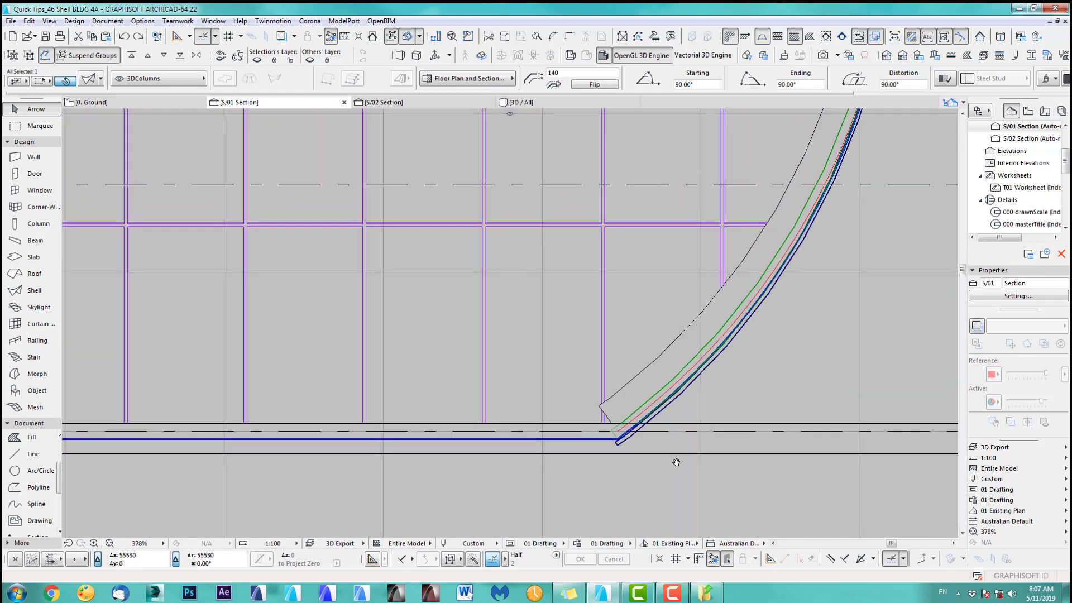
middle_click_drag(671, 449, 688, 501)
scroll(688, 502, "up", 1)
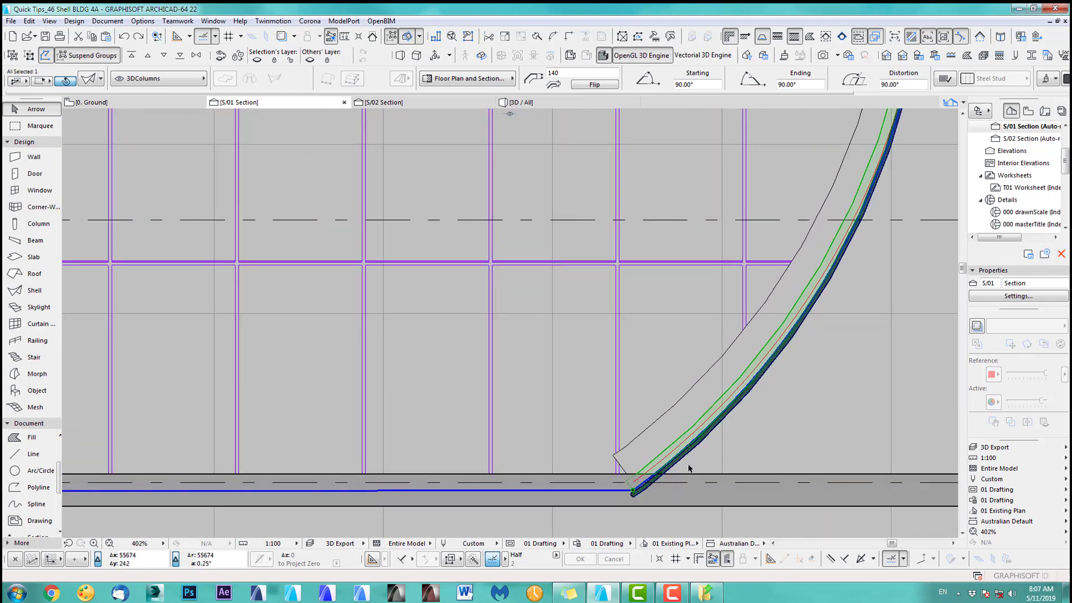
scroll(652, 501, "up", 3)
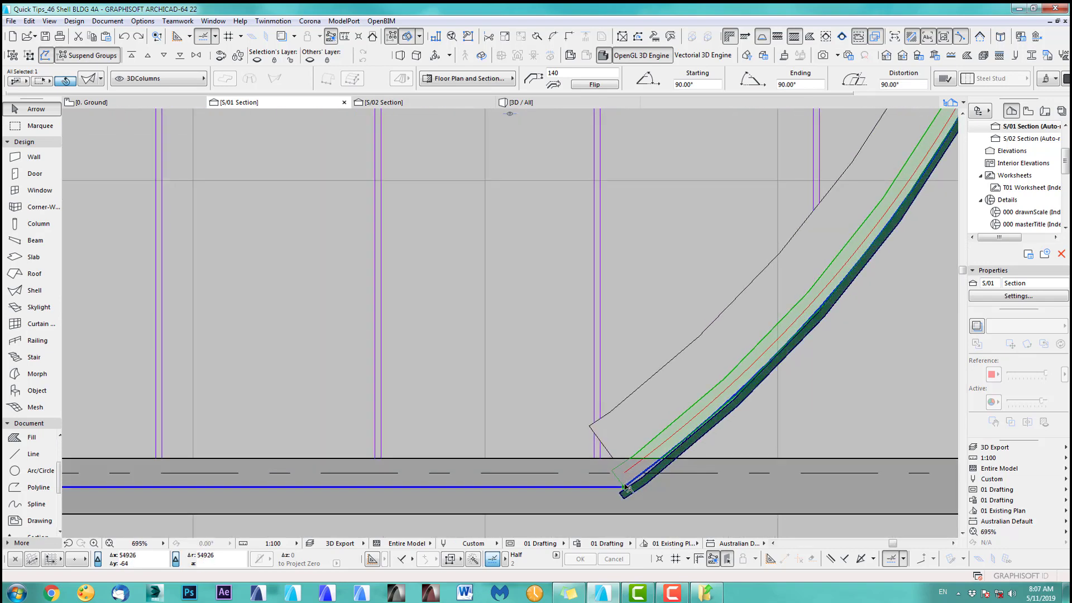
left_click(624, 489)
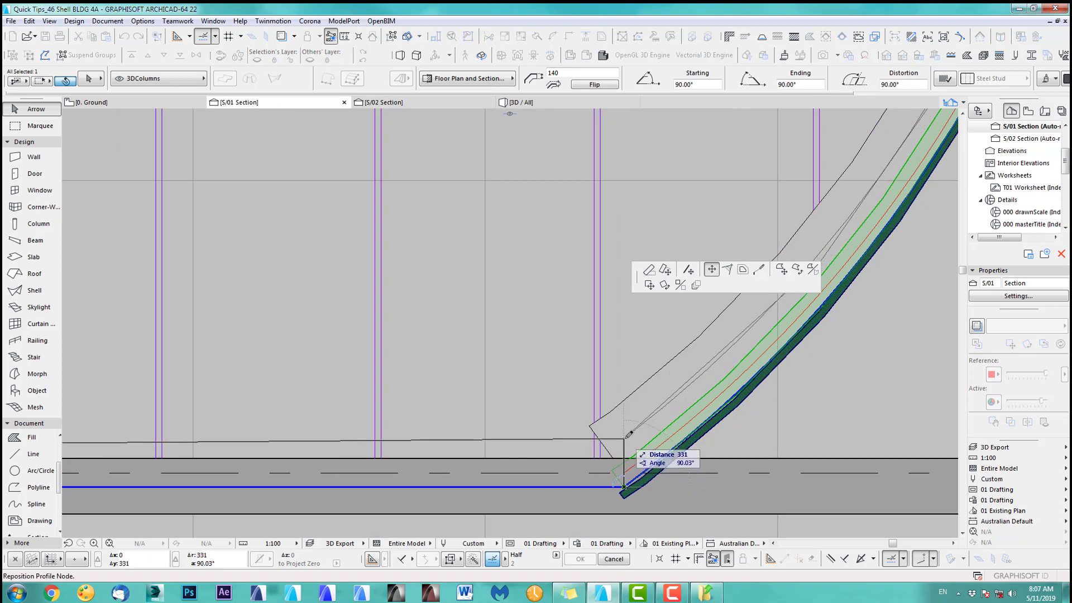
left_click(624, 436)
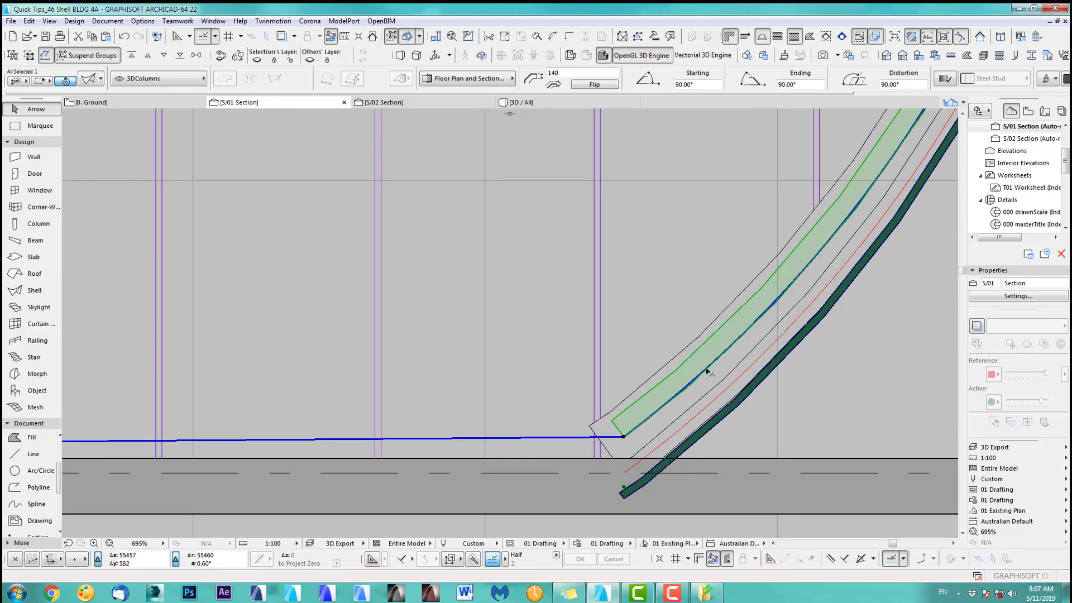
middle_click_drag(702, 382, 722, 351)
left_click(645, 407)
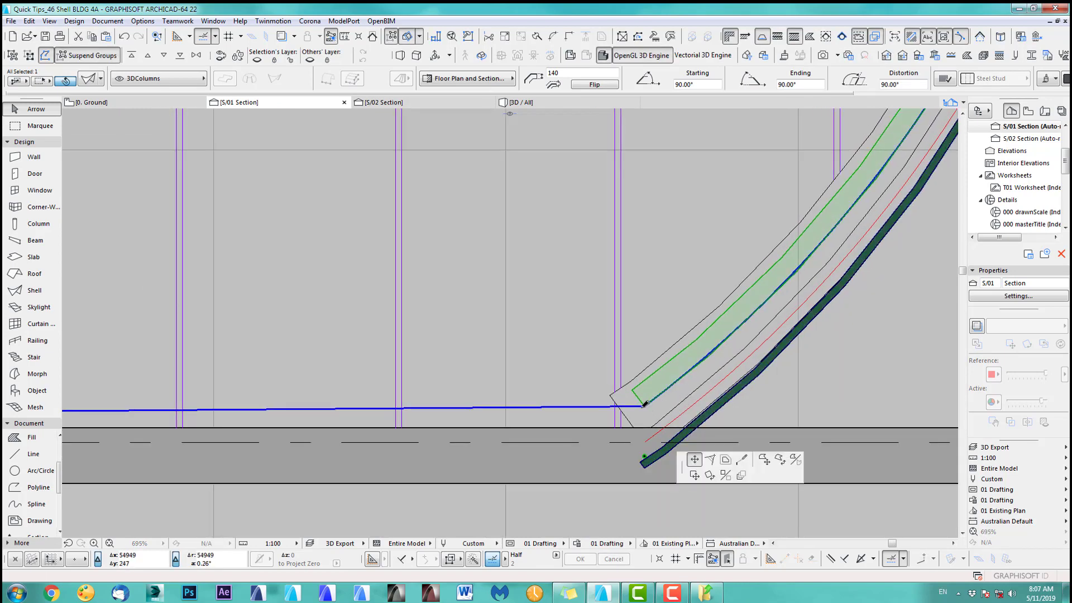
left_click(626, 428)
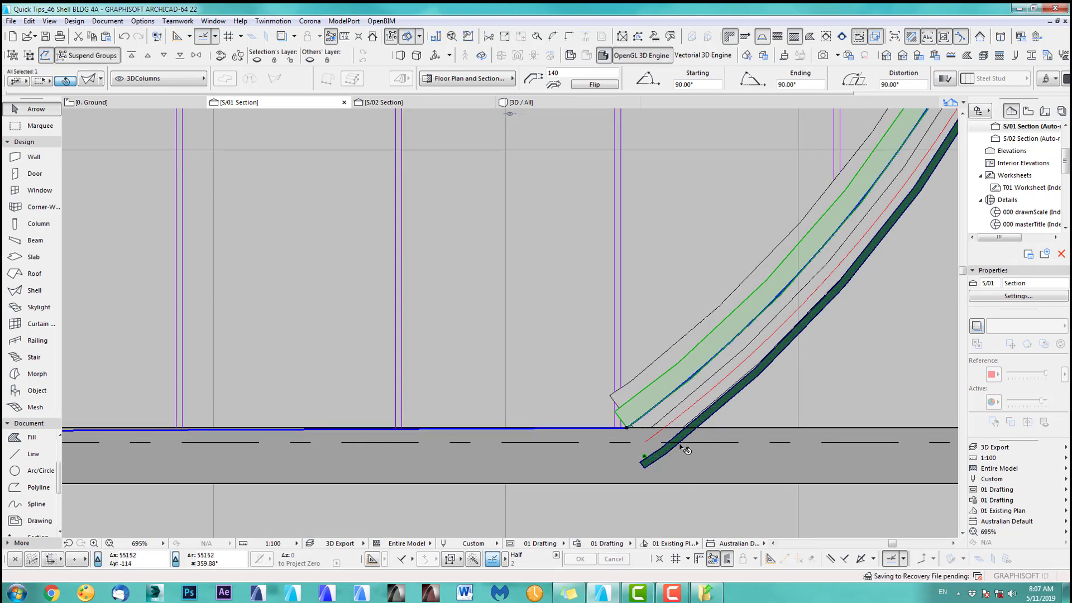
Add the 50 mm shell to the selection and move its profile's end node to the 140 mm shell's foot.
left_click(710, 422, "shift")
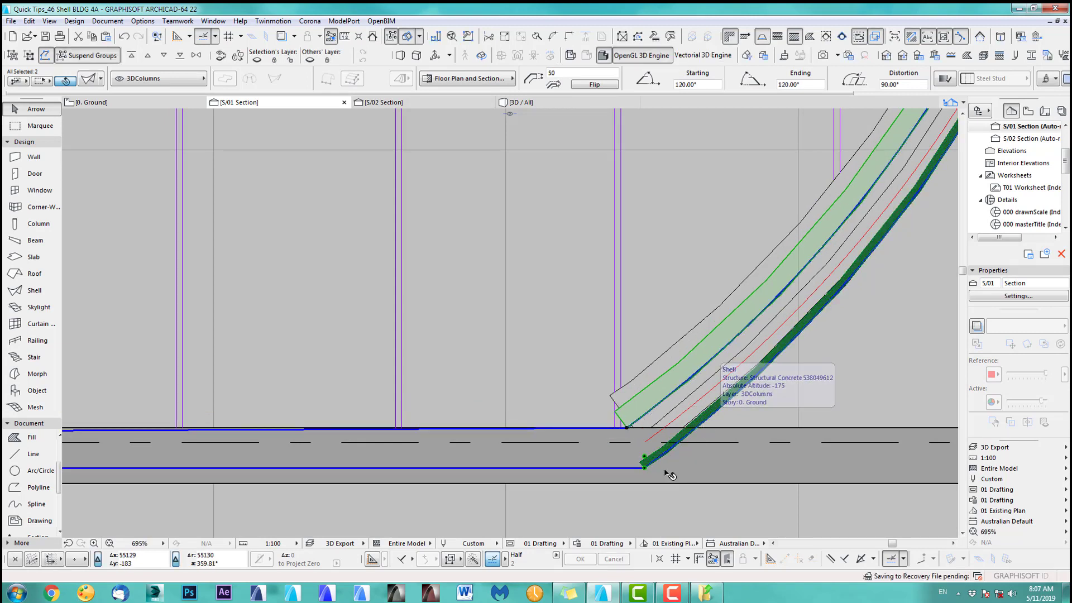
left_click(644, 468)
left_click(626, 427)
scroll(647, 417, "up", 4)
Fine-tune the shell profiles' end nodes at the far foot so they meet at the slab's upper surface.
left_click(595, 445)
left_click(588, 439)
left_click(594, 445)
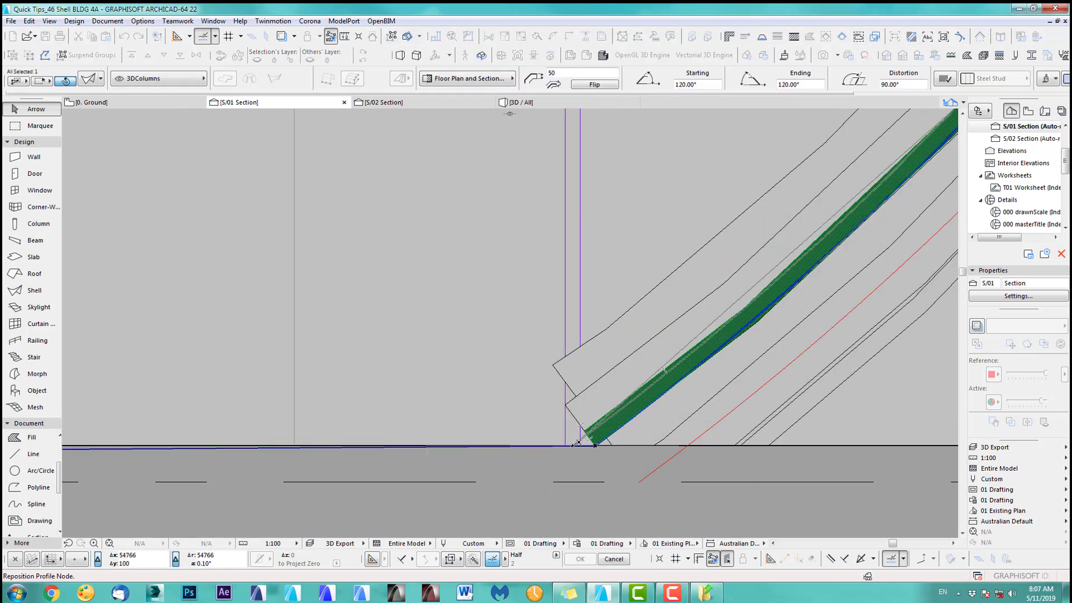
left_click(580, 444)
scroll(499, 400, "down", 4)
left_click(634, 395)
left_click(556, 458)
left_click(538, 414)
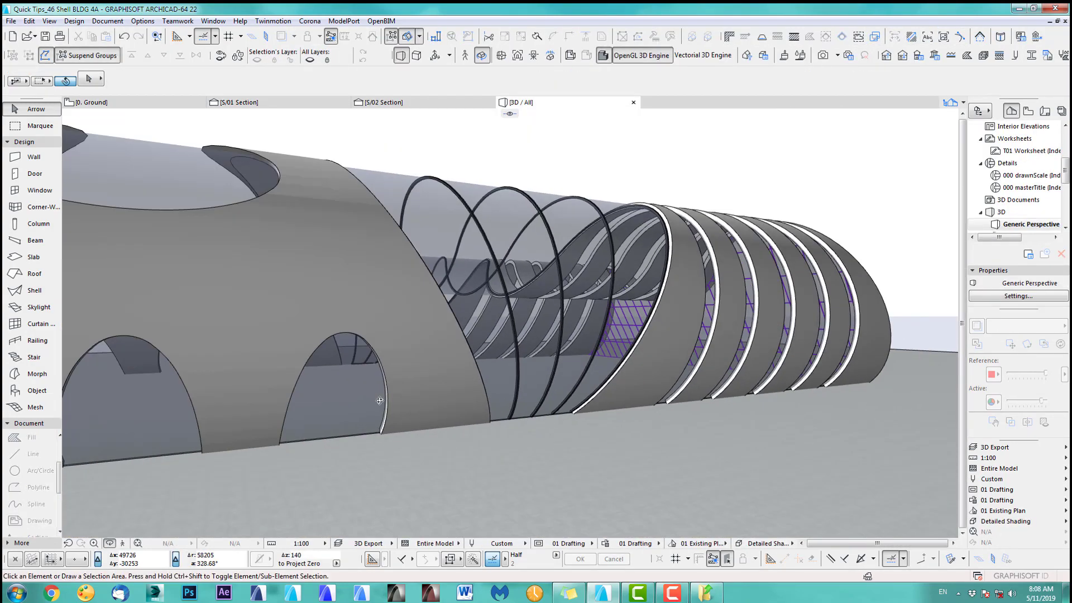
Inspect the ribs between the buildings in 3D, then compare the shell profiles with the red guide curve in the S/01 section.
middle_click_drag(380, 400, 346, 462, "shift")
middle_click_drag(495, 402, 634, 349, "shift")
key("F2")
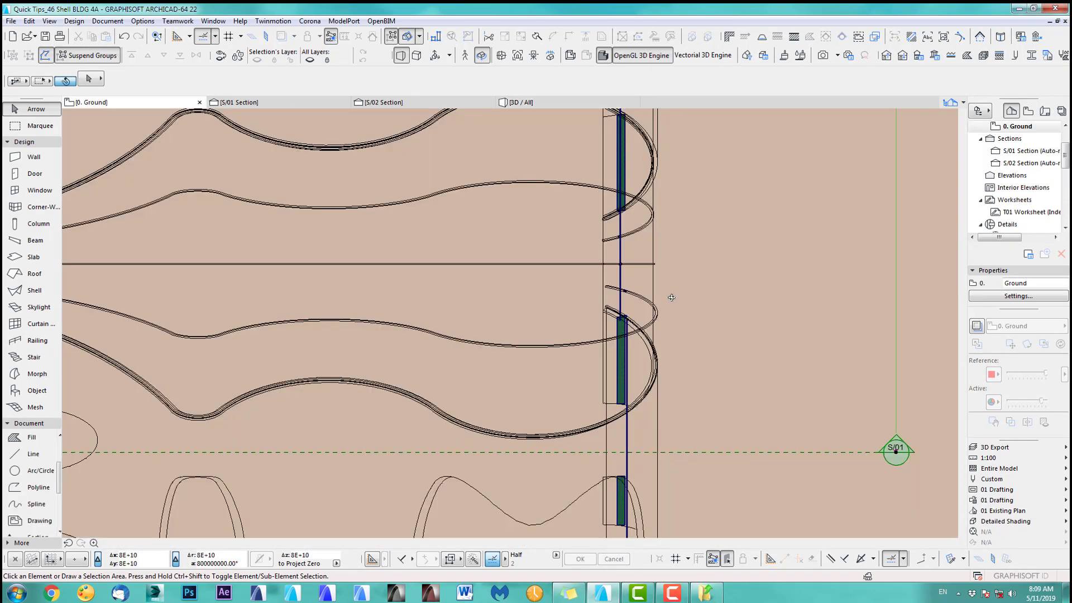
left_click(239, 102)
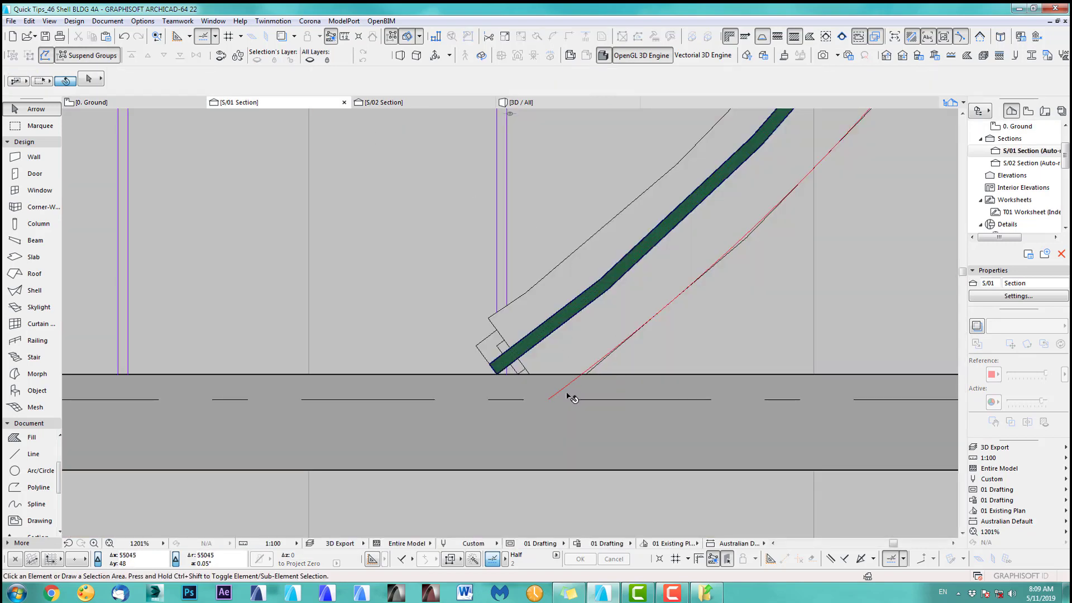
left_click(550, 400)
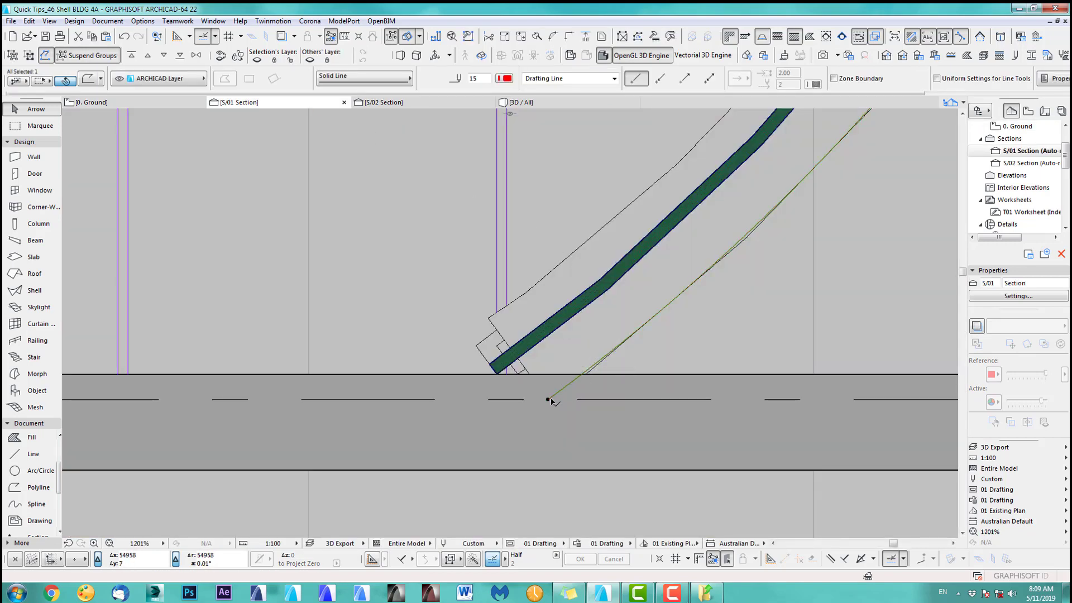
scroll(551, 401, "down", 8)
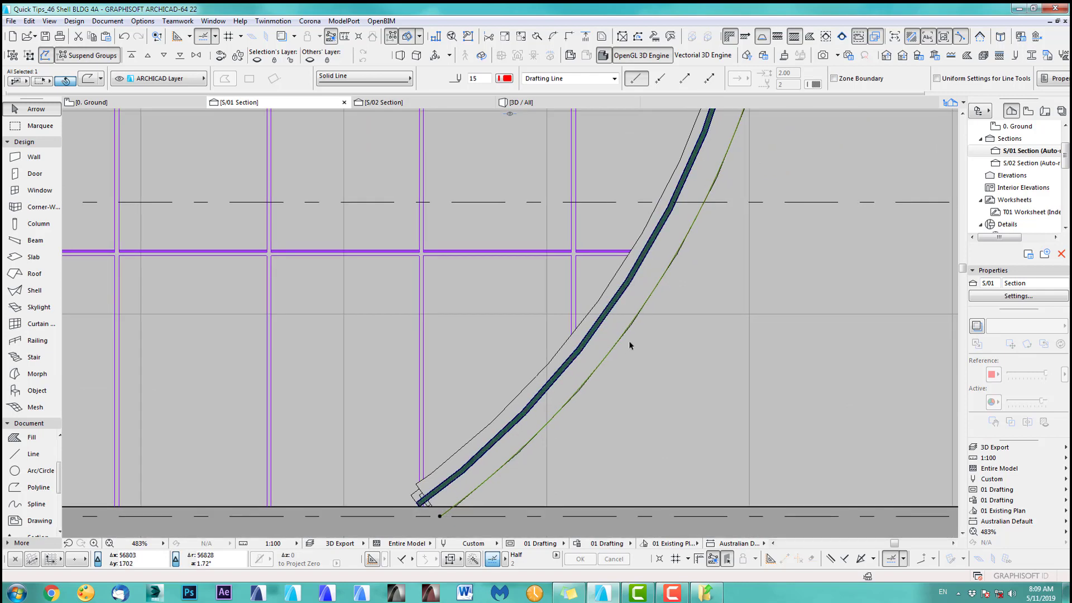
middle_click_drag(576, 453, 551, 500)
scroll(638, 296, "up", 2)
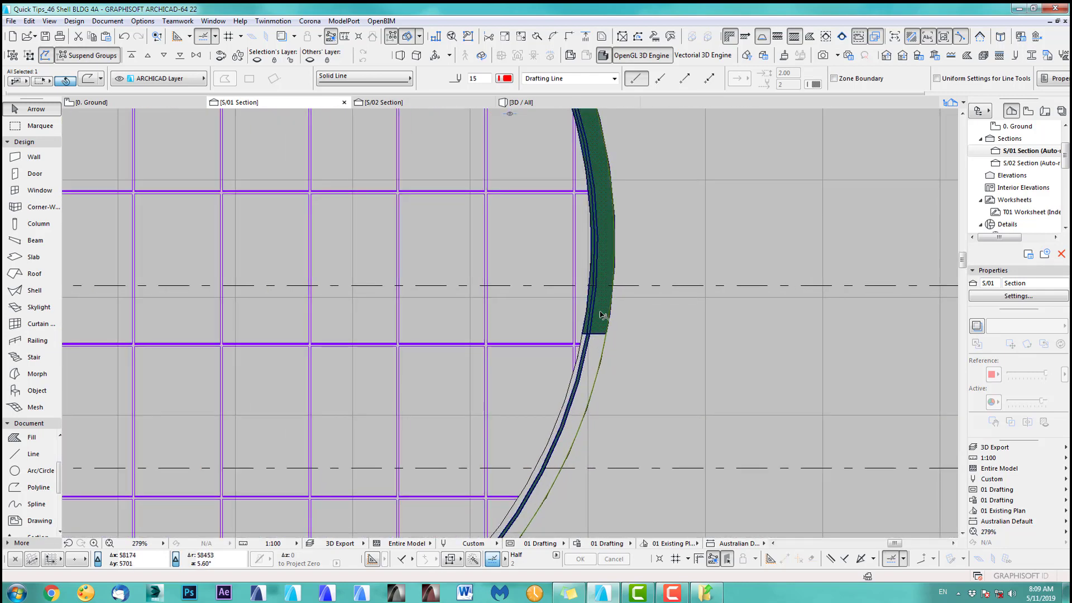
Select the 140 mm rib shell and bulge the arc of its large end curve slightly outward towards the red guide curve.
left_click(583, 362)
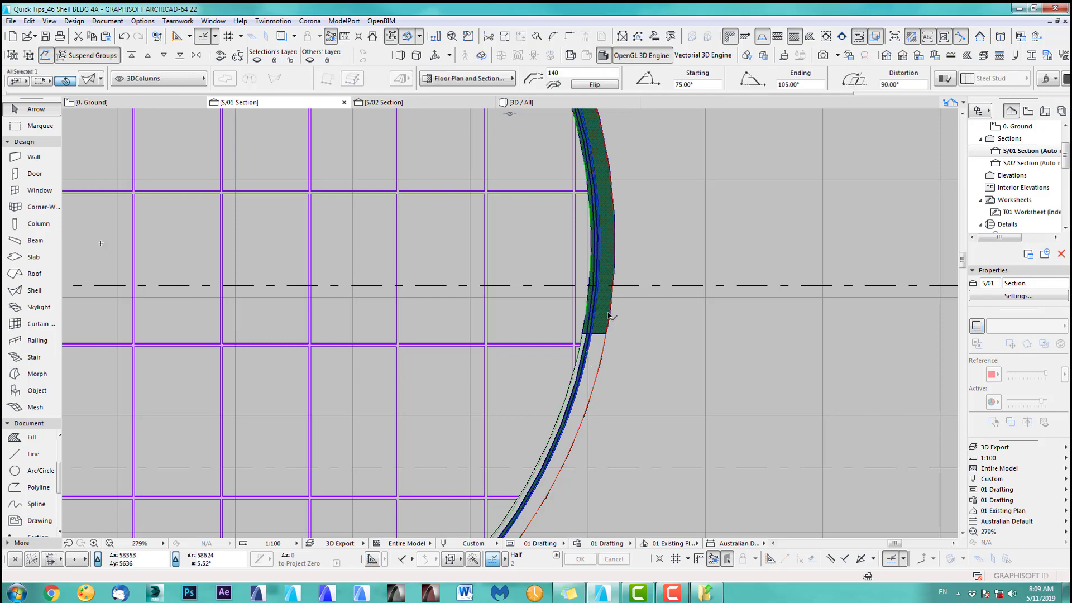
scroll(610, 314, "up", 4)
scroll(594, 291, "down", 5)
middle_click_drag(546, 118, 555, 335)
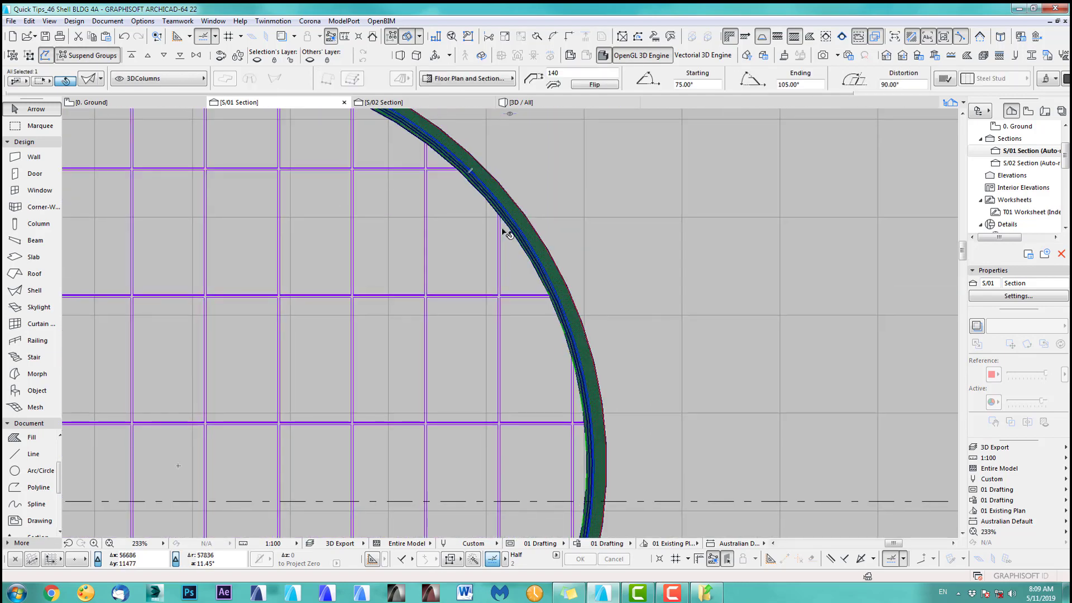
scroll(580, 271, "up", 3)
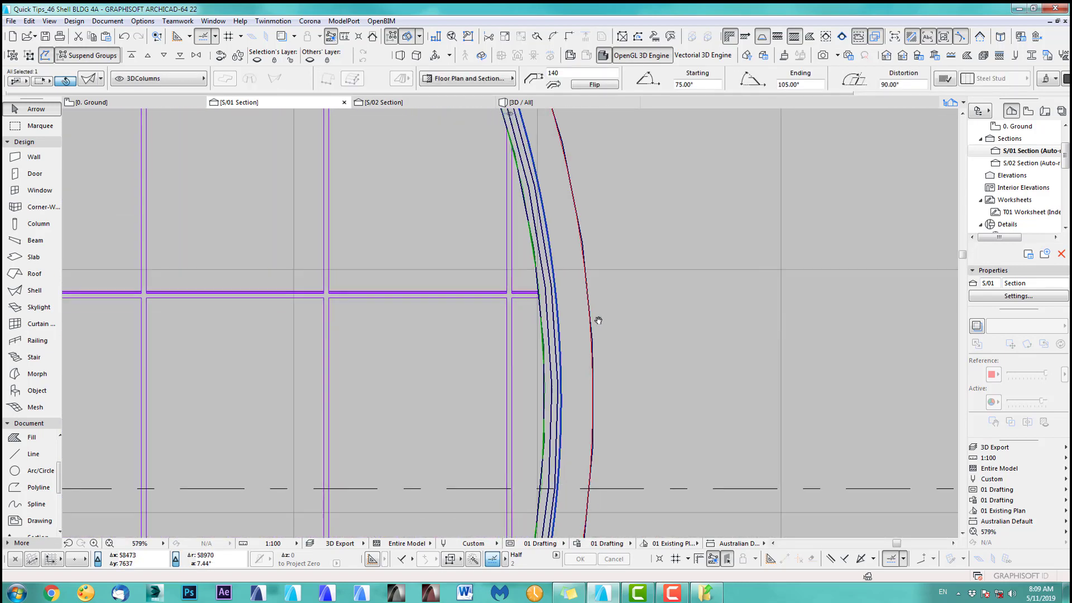
left_click(563, 343)
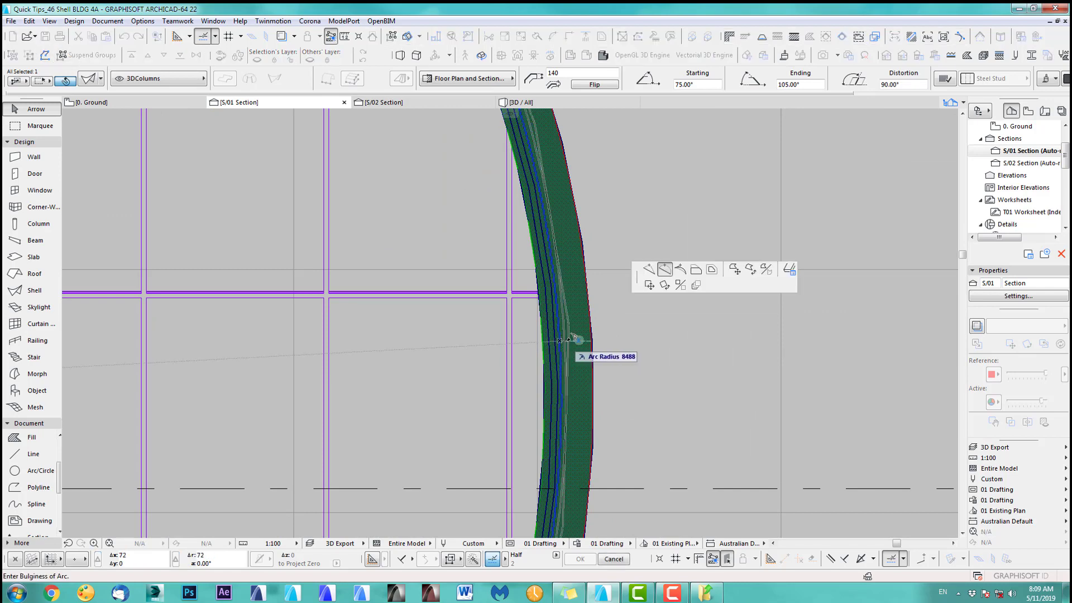
left_click(572, 340)
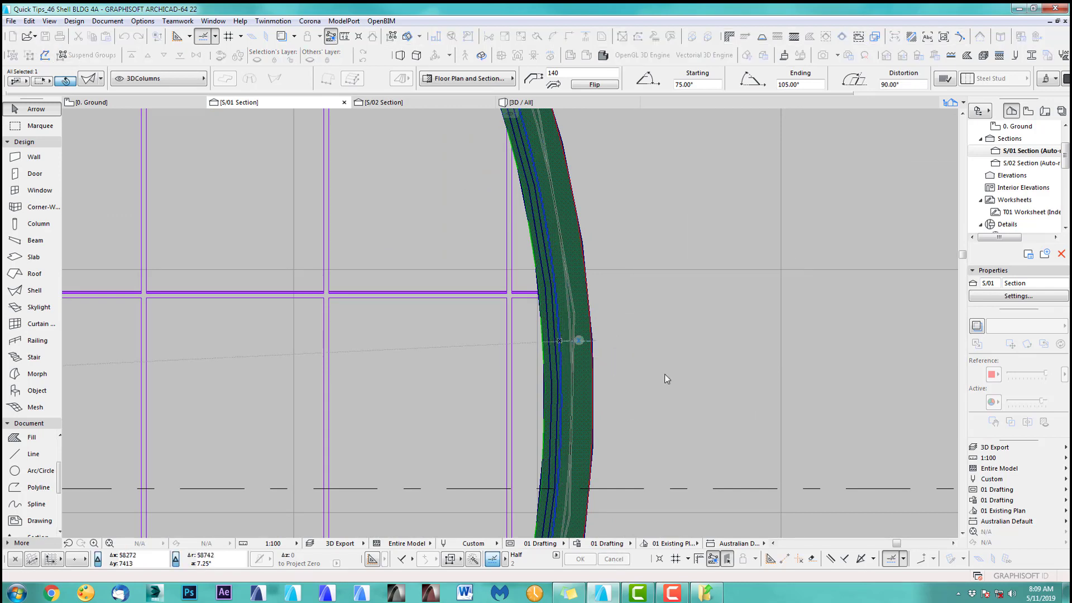
scroll(628, 378, "up", 2)
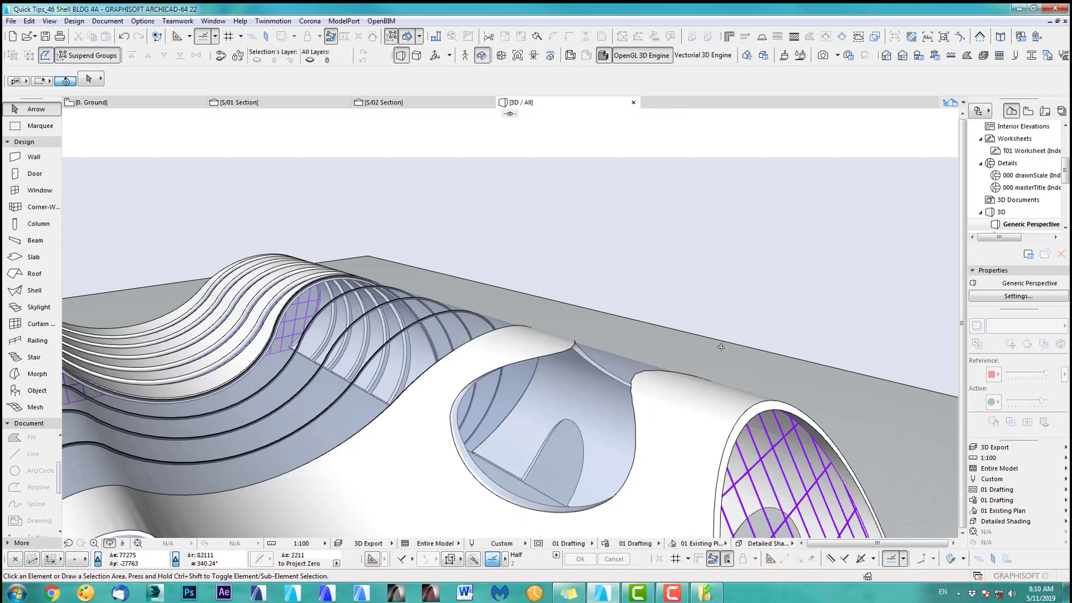
On the ground floor plan, stretch the short iron strip's upper end across the gap to the crest of the wavy shell edge.
mouse_move(447, 335)
left_mouse_down()
mouse_move(615, 309)
mouse_move(348, 441)
left_mouse_up()
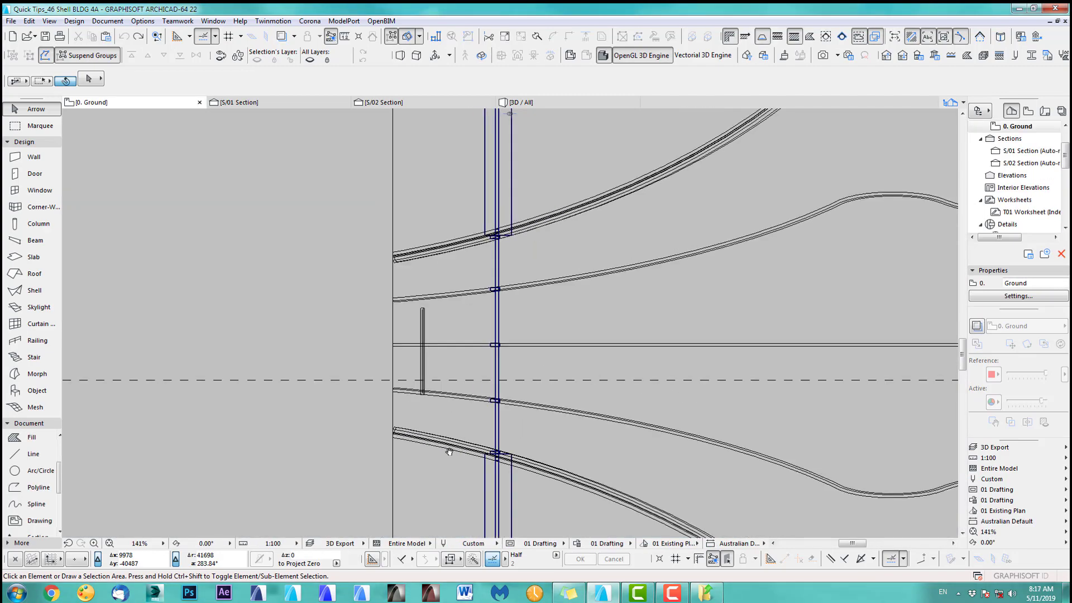
scroll(558, 363, "down", 3)
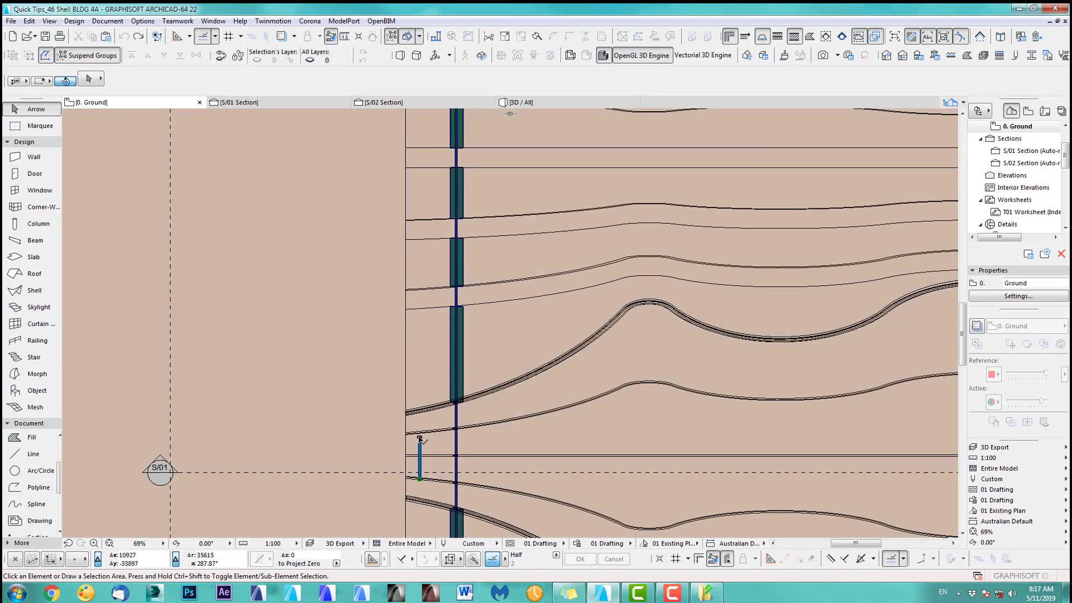
left_click(420, 441)
scroll(422, 435, "up", 10)
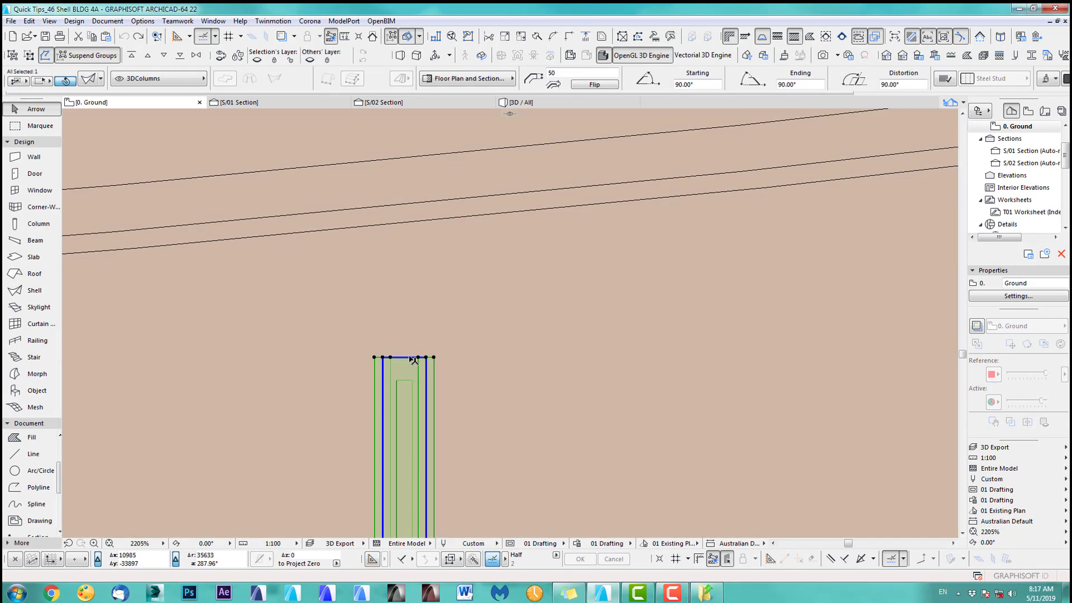
left_click(413, 357)
scroll(426, 378, "down", 5)
scroll(451, 297, "down", 3)
middle_click_drag(452, 297, 300, 408)
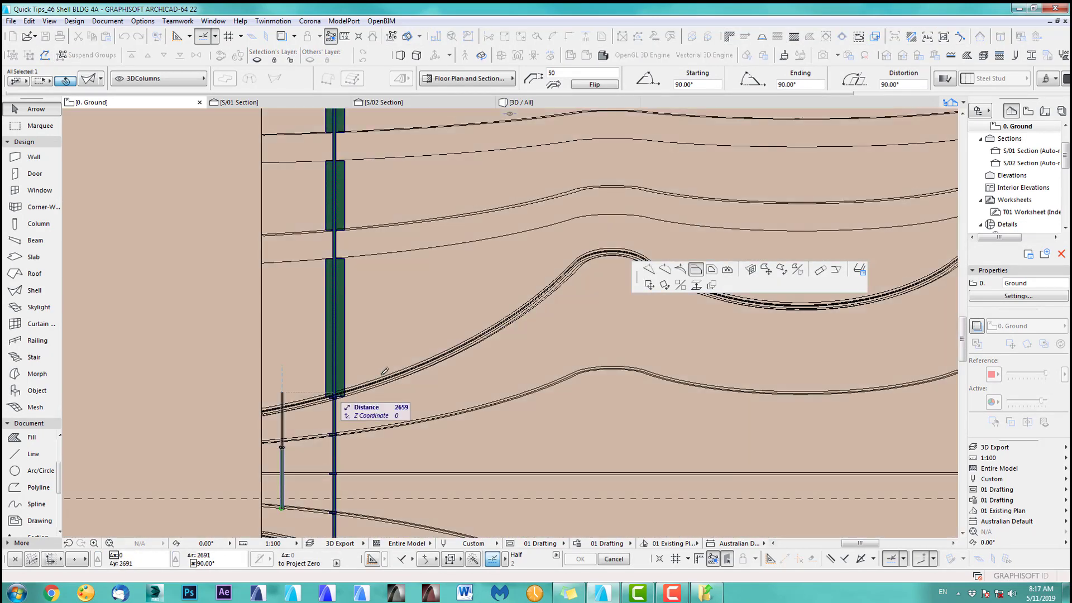
left_click(613, 243)
On the ground floor plan, stretch the iron strip's lower end to the crest of the lower wavy shell edge.
scroll(391, 372, "down", 3)
middle_click_drag(337, 469, 450, 316)
scroll(451, 283, "up", 9)
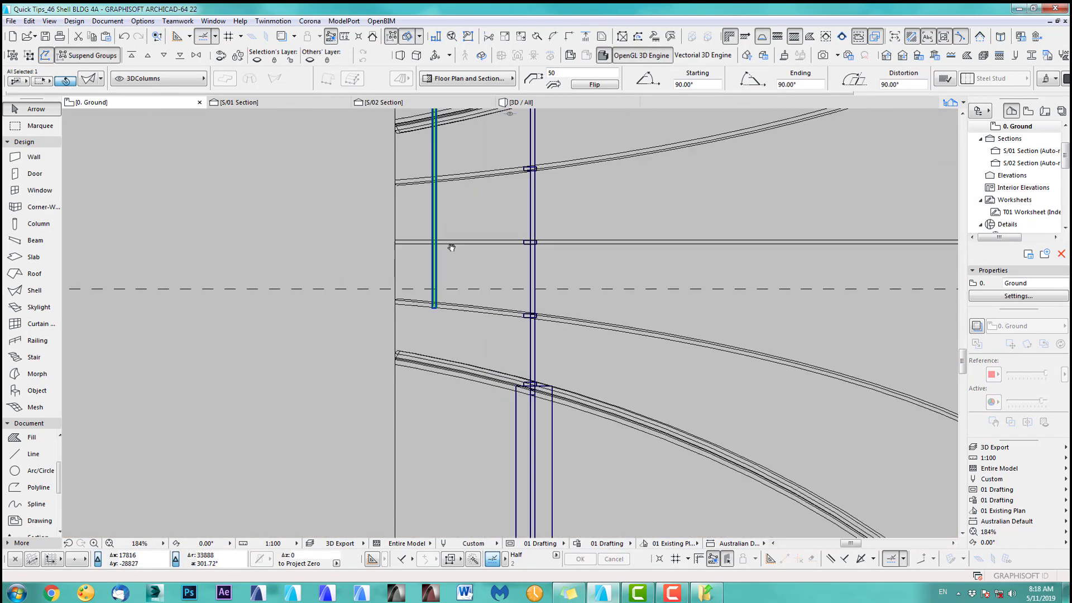
scroll(402, 458, "up", 5)
left_click(387, 423)
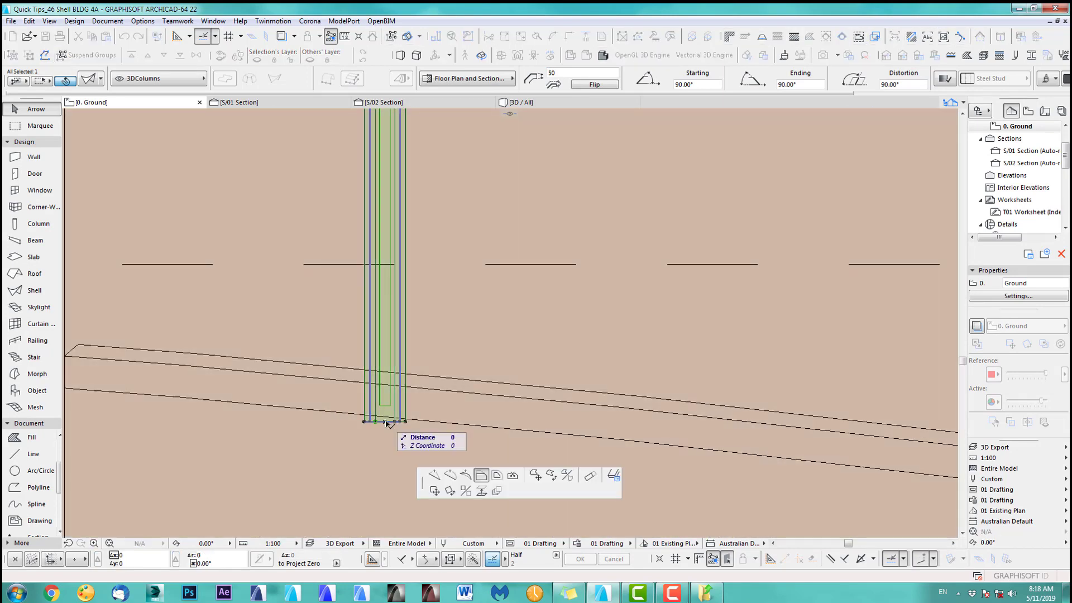
scroll(432, 419, "down", 12)
middle_click_drag(522, 413, 484, 353)
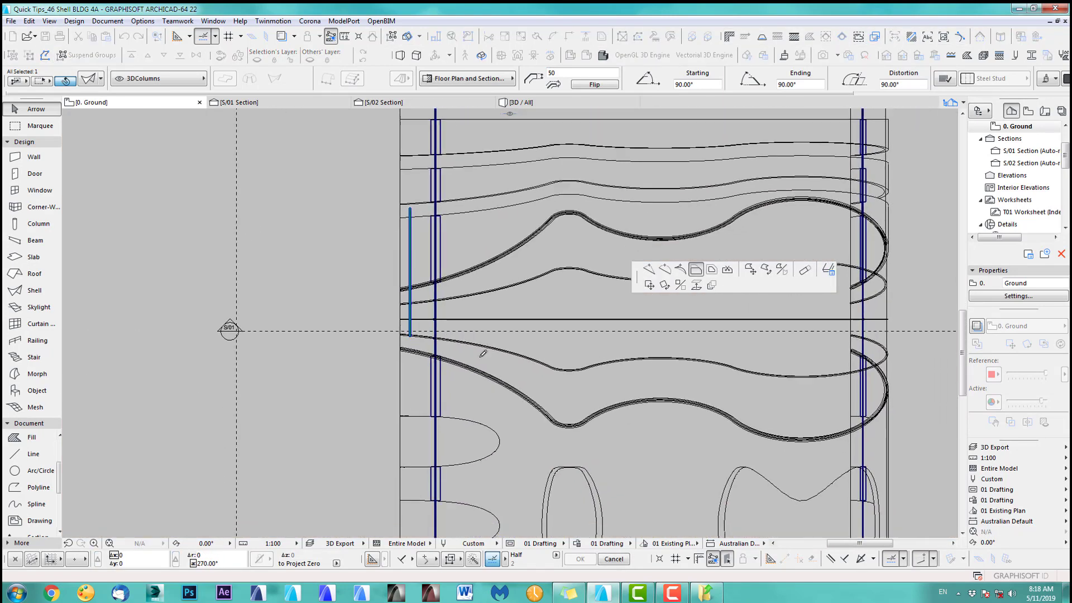
left_click(562, 430)
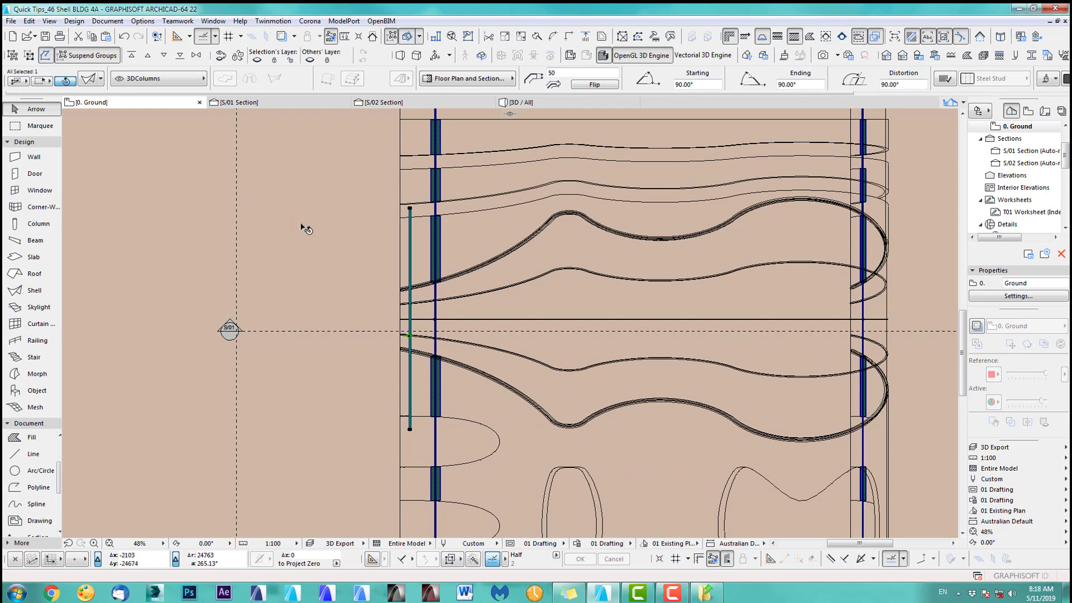
In the S/01 section, multiply the iron strip along the full length of the shell curve at 1500 mm spacing.
left_click(280, 105)
scroll(441, 358, "up", 5)
scroll(452, 333, "up", 3)
left_click(447, 329)
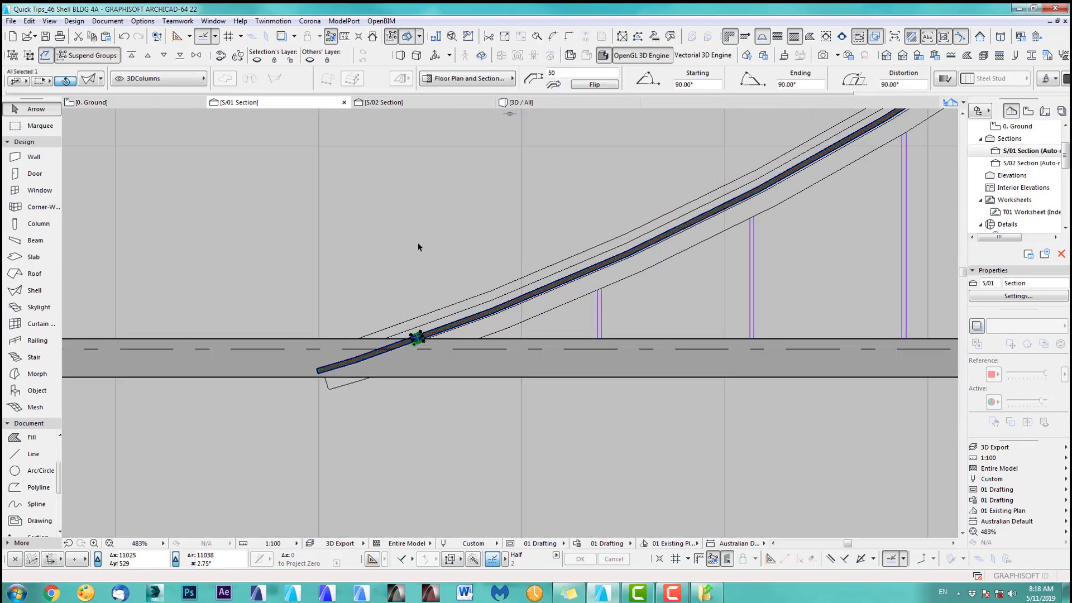
key("ctrl+u")
left_click(451, 311)
scroll(382, 366, "up", 1)
scroll(380, 353, "up", 4)
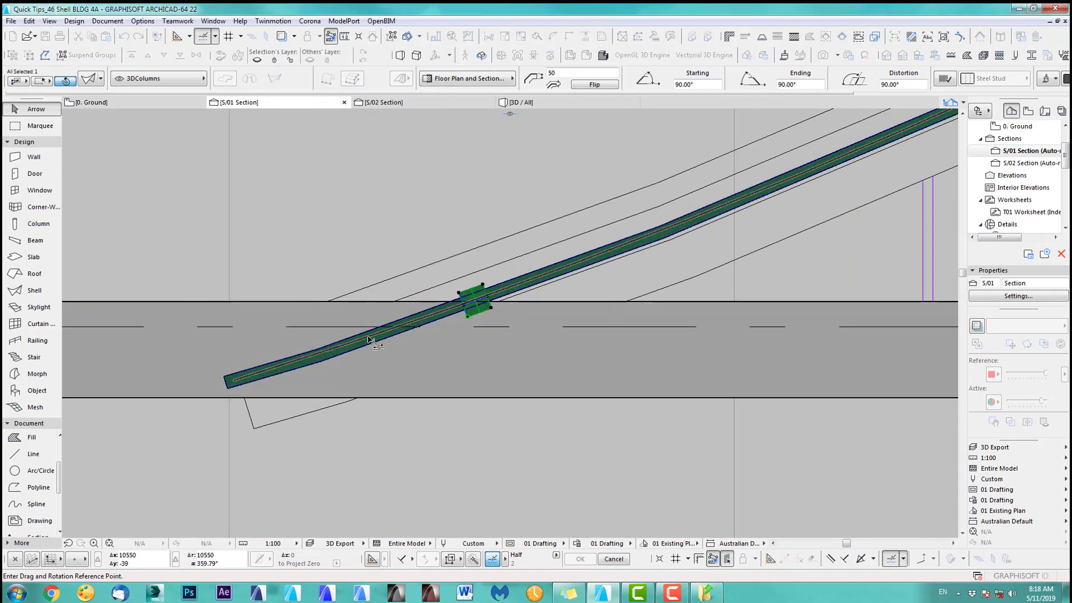
left_click(486, 298)
scroll(586, 287, "down", 6)
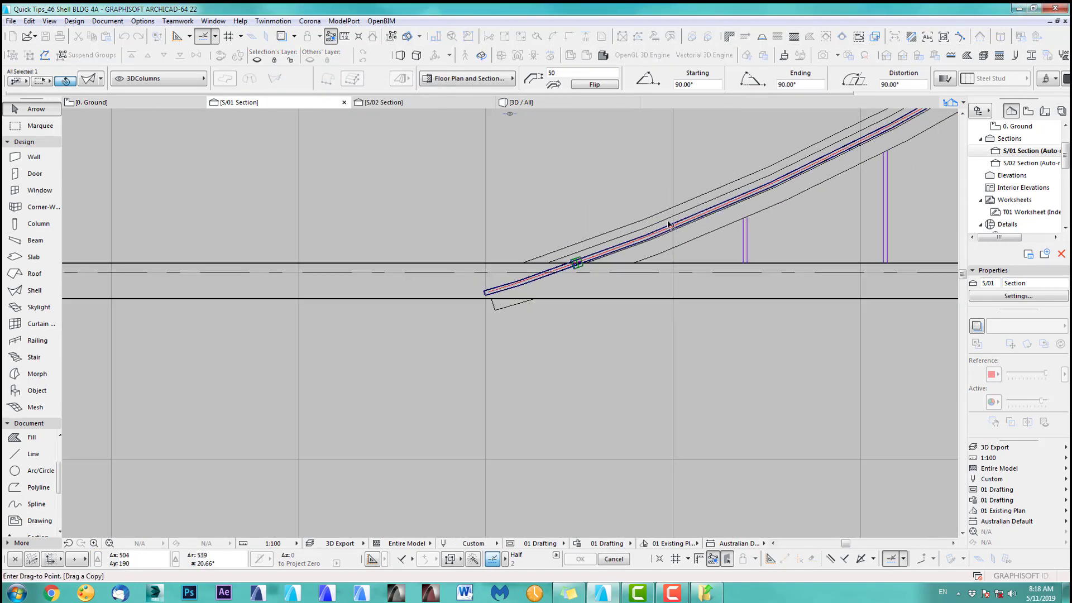
middle_click_drag(712, 307, 230, 281)
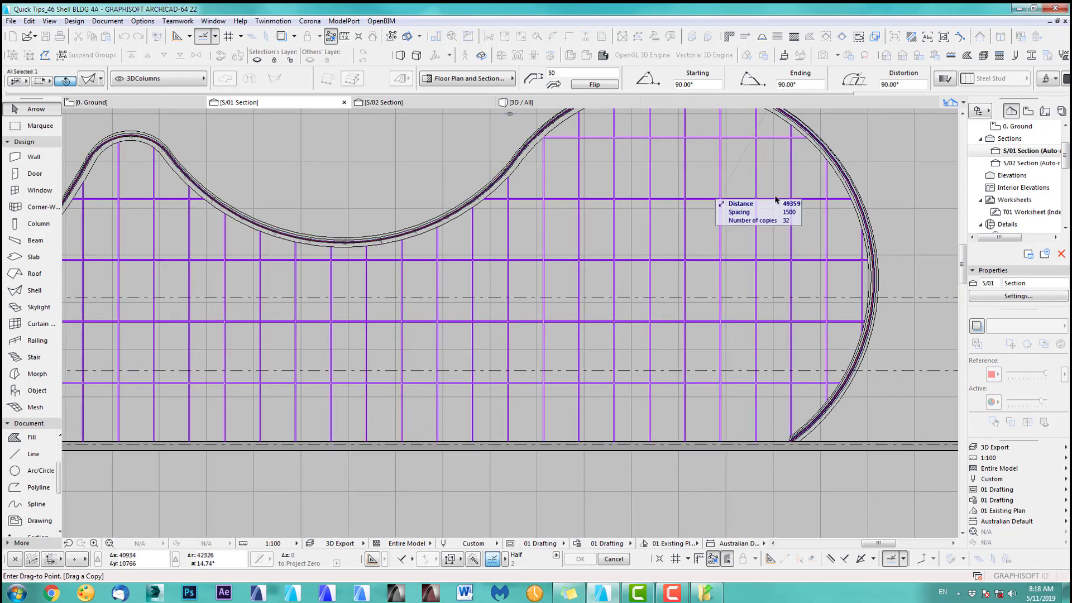
left_click(781, 486)
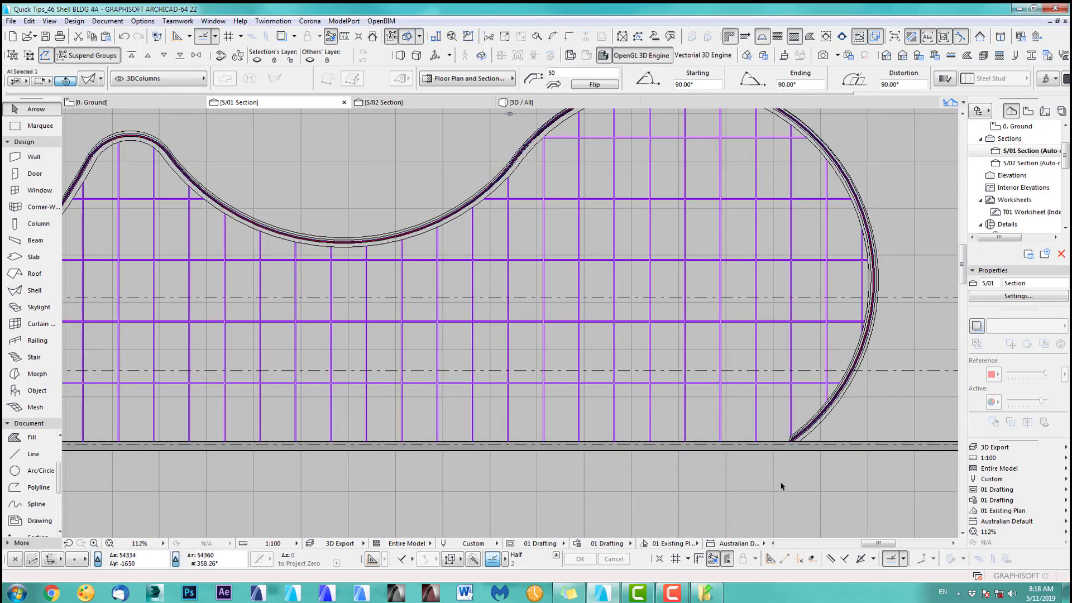
key("Escape")
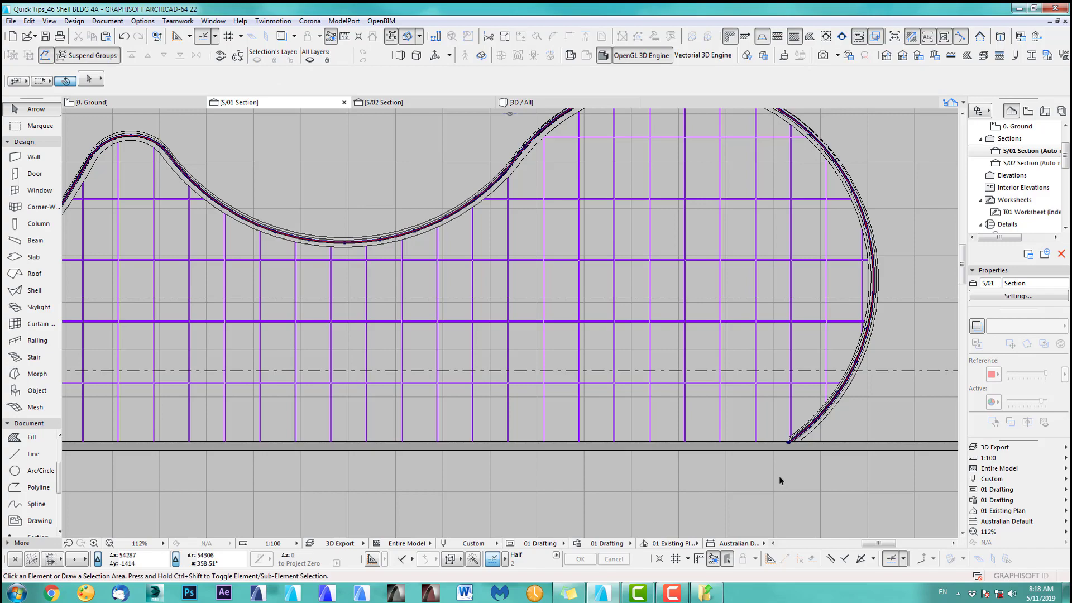
Inspect the multiplied iron strips in 3D, checking the glass between the buildings and the strip ends inside the openings.
key("F3")
left_click_drag(400, 353, 708, 338)
scroll(572, 335, "up", 2)
middle_click_drag(572, 335, 507, 229)
left_click_drag(572, 329, 316, 336)
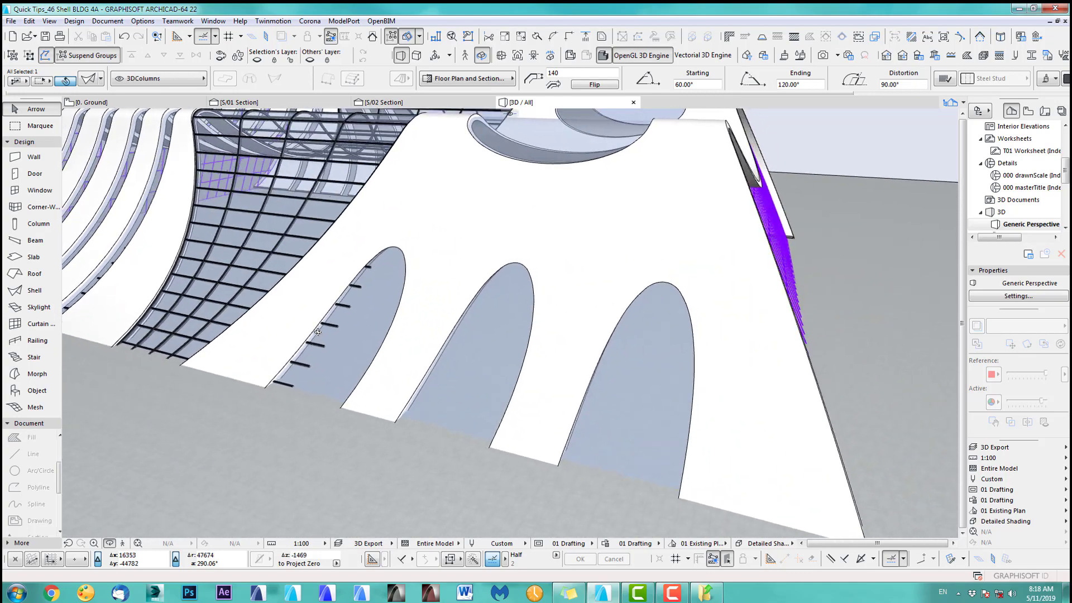
scroll(316, 337, "up", 5)
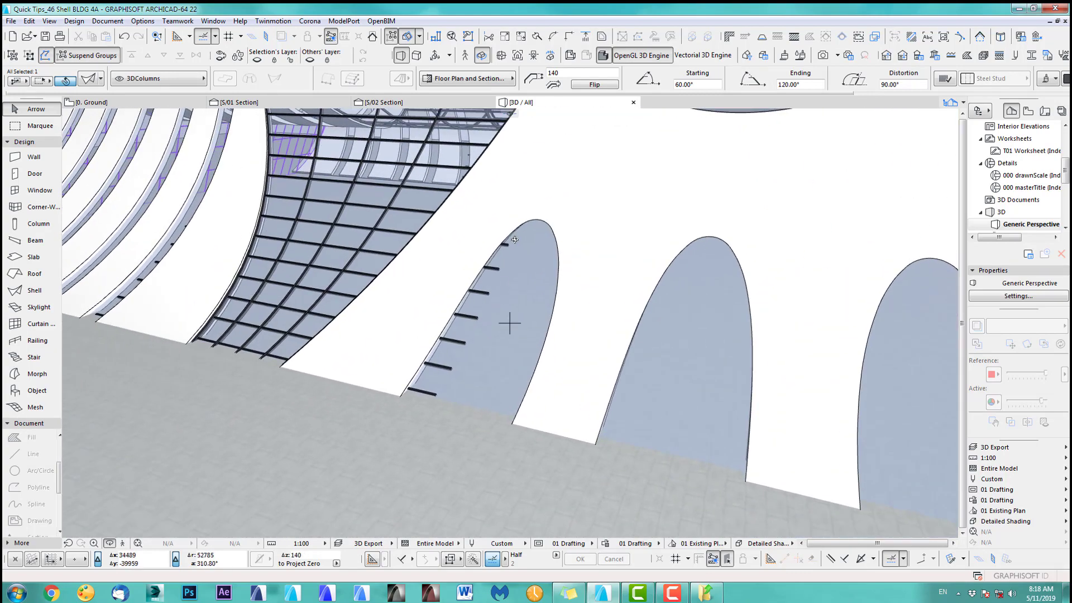
scroll(421, 328, "down", 10)
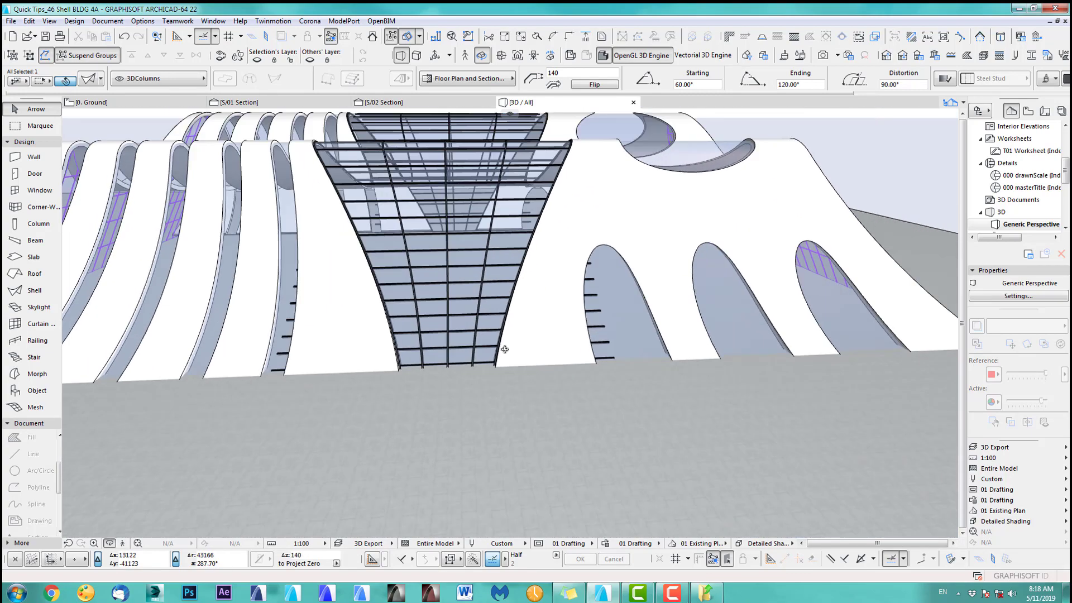
scroll(521, 324, "down", 3)
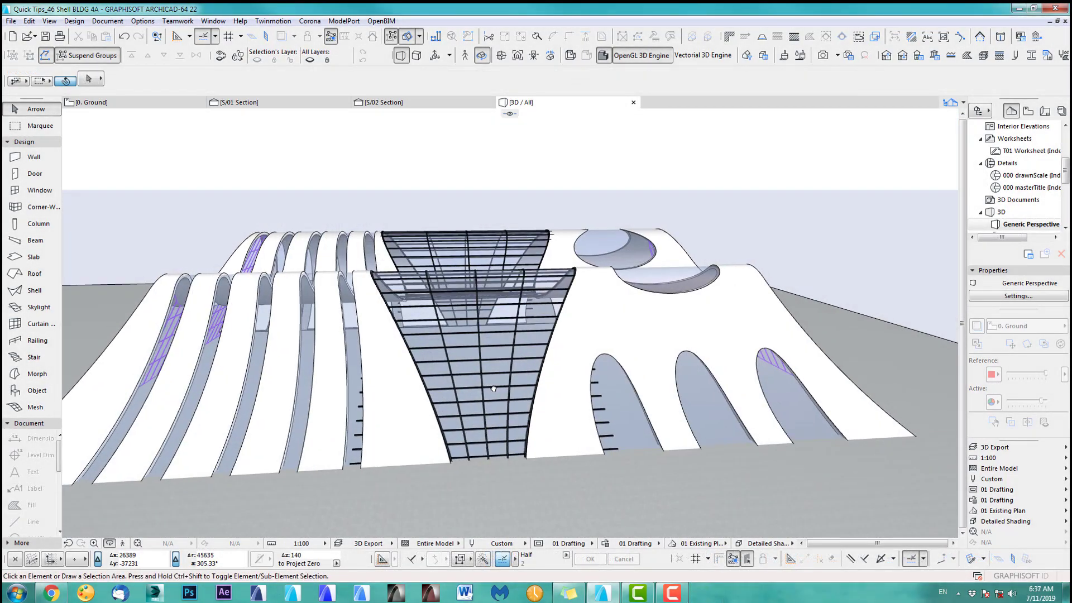
middle_click_drag(494, 389, 550, 374)
mouse_move(552, 374)
left_mouse_down()
mouse_move(601, 410)
mouse_move(550, 364)
left_mouse_up()
middle_click_drag(549, 364, 596, 347, "shift")
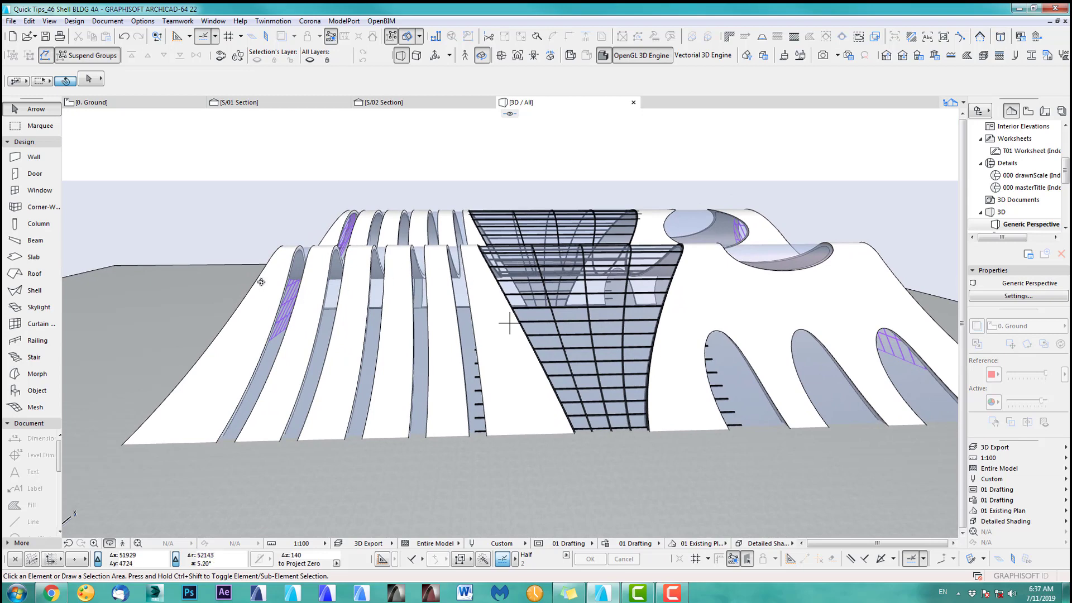
In 3D, drag a copy of the slatted building's 400 mm shell about 11860 mm outward, away from the glass shell.
left_click(41, 126)
left_click(34, 111)
middle_click_drag(389, 250, 510, 239)
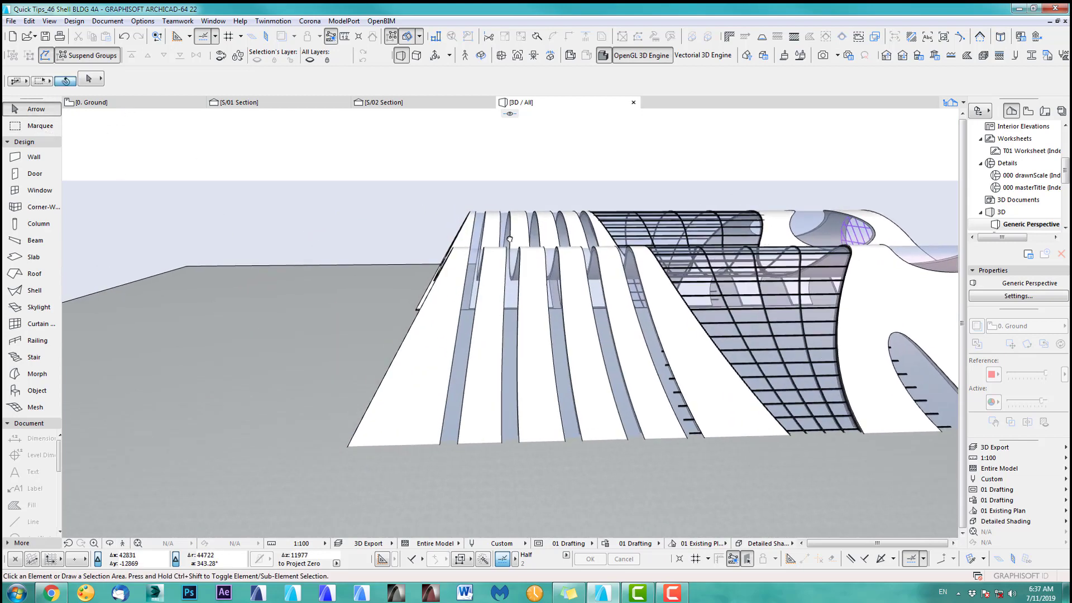
left_click(418, 382)
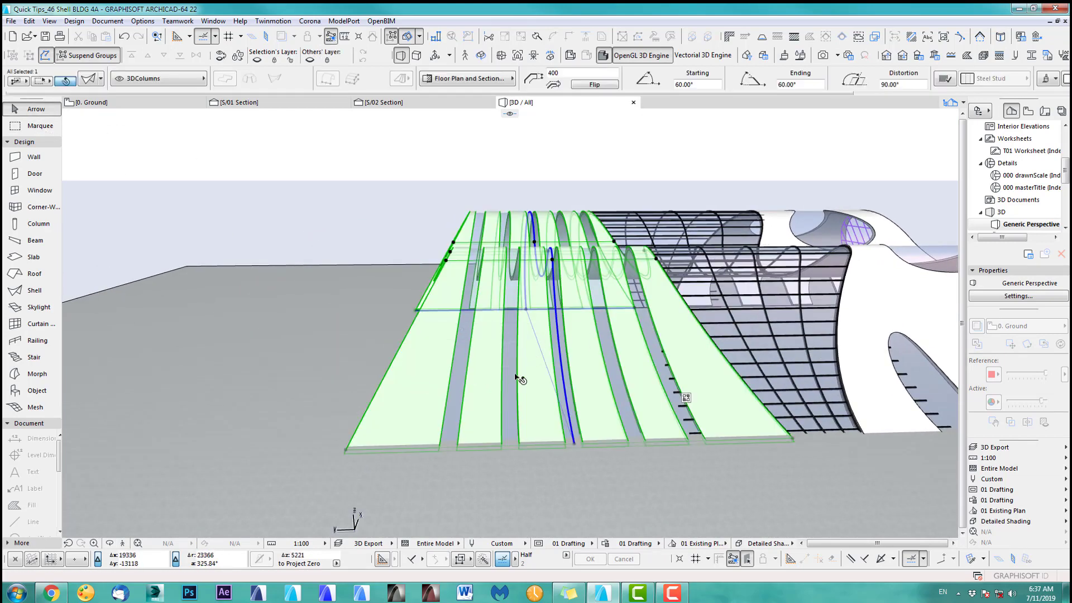
key("ctrl+d")
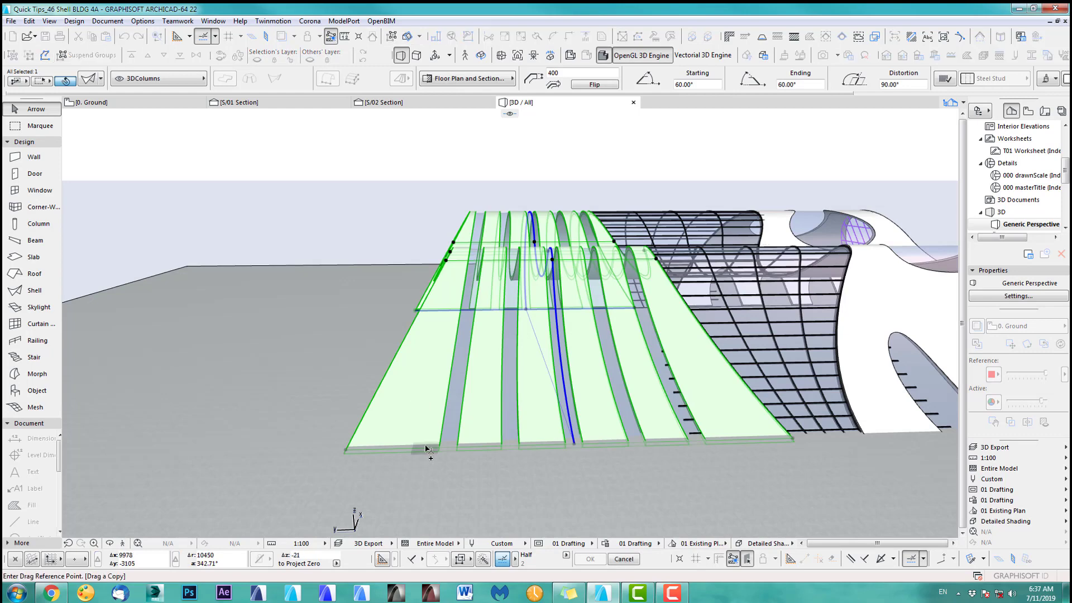
left_click(425, 447)
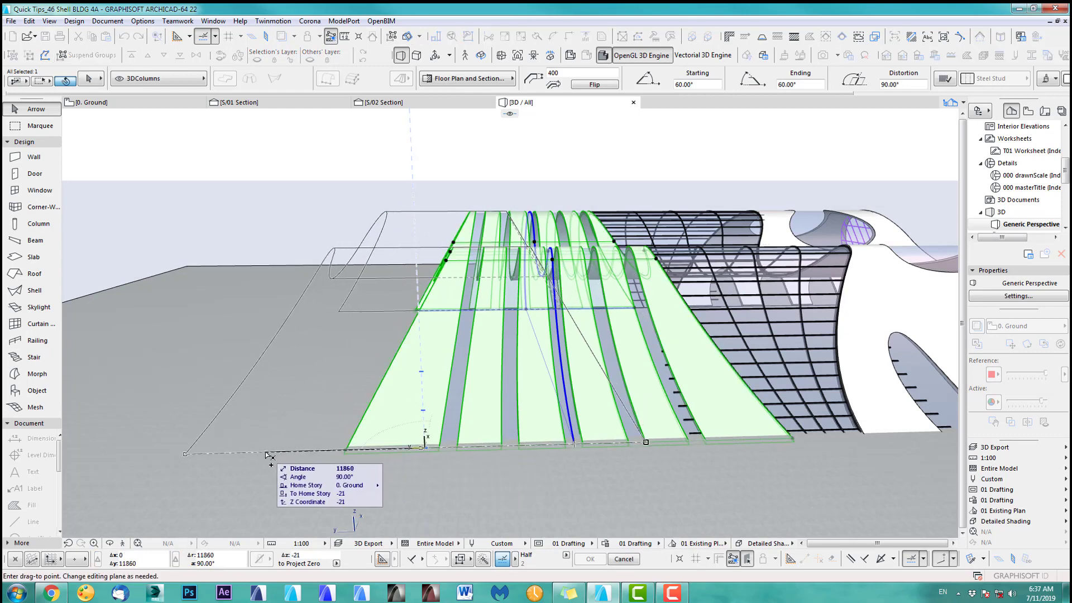
left_click(267, 455)
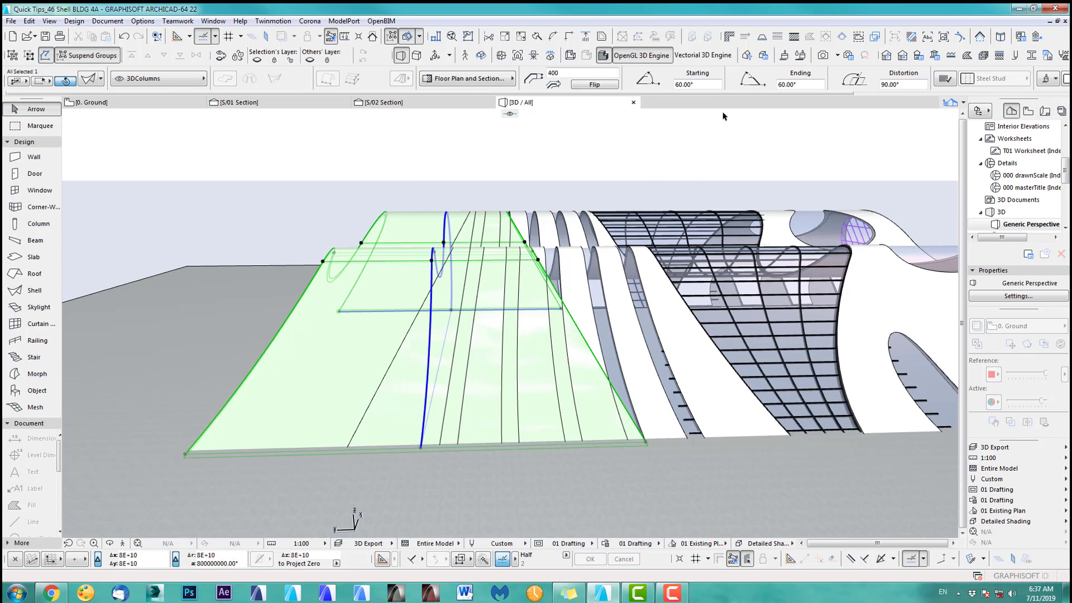
Set the copied shell's starting angle to 90° and assign it to the 3D Cutting Element layer.
left_click(716, 85)
type("9")
key("Return")
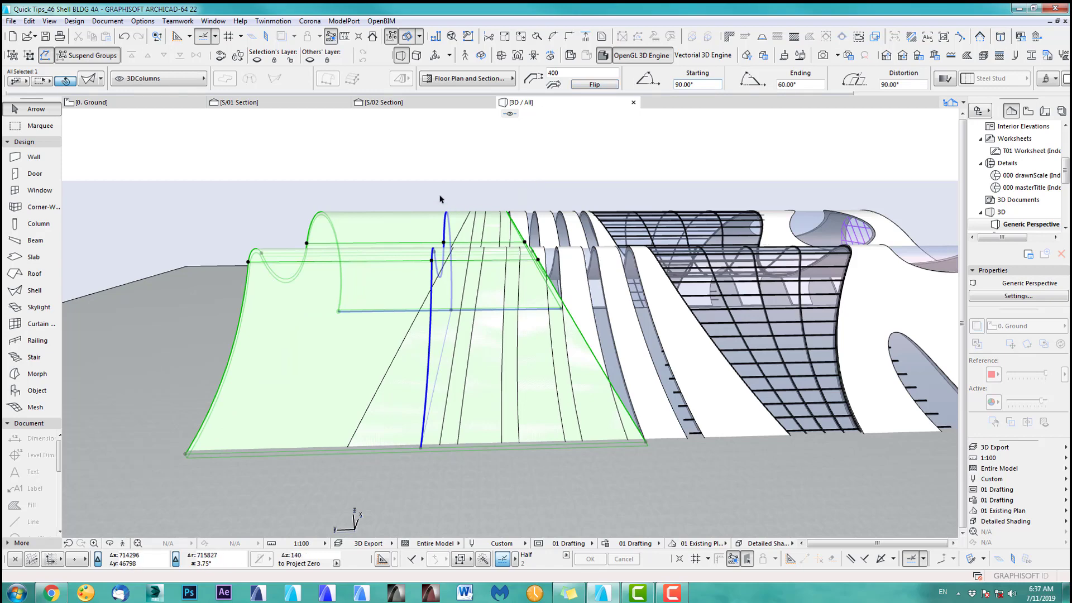
left_click(145, 81)
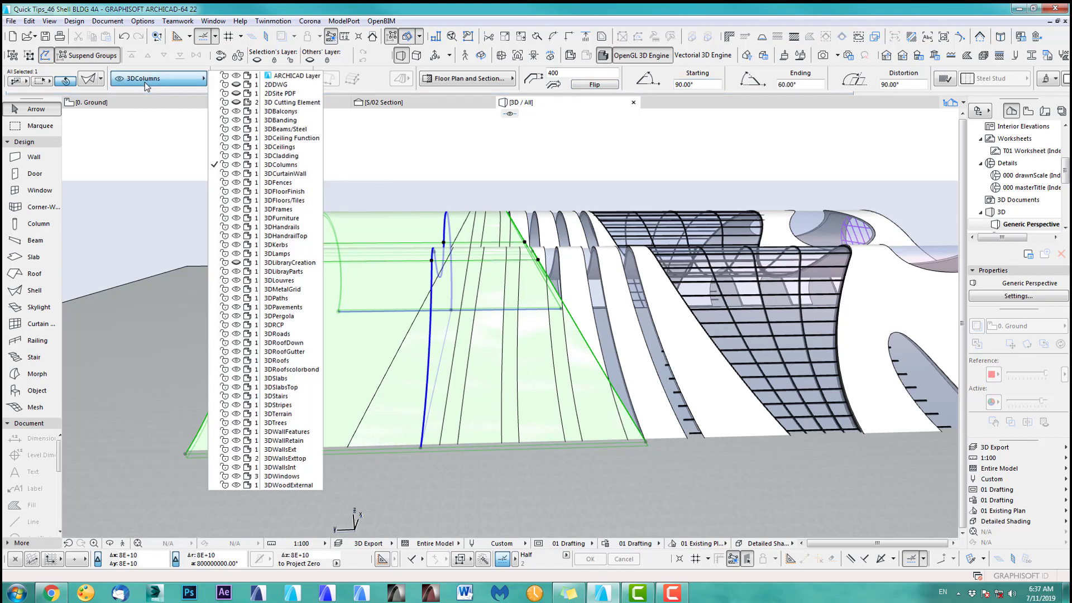
left_click(278, 103)
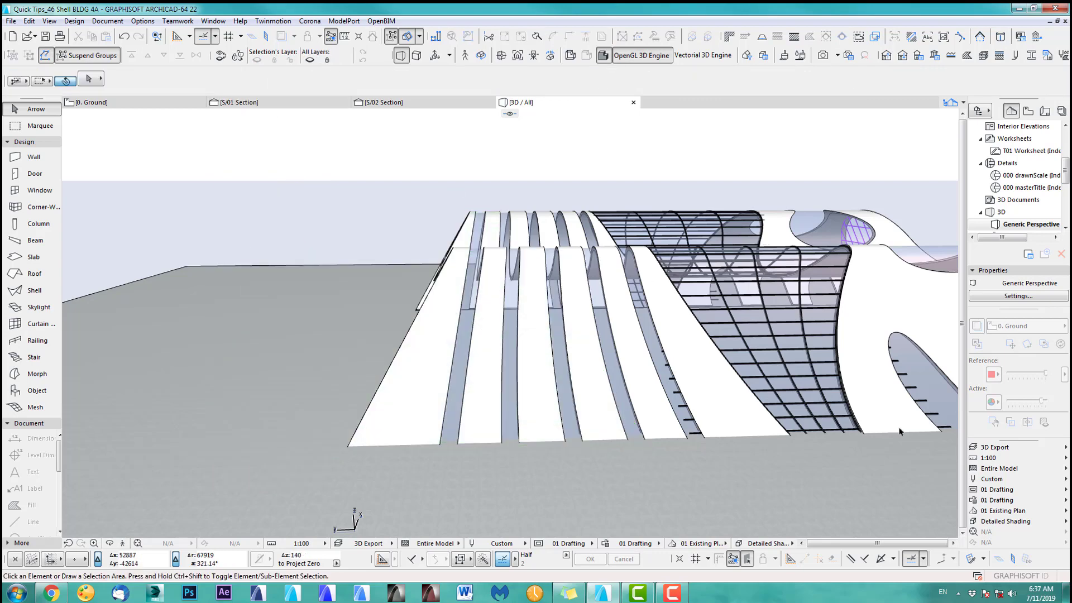
Apply the 3D+2D Work layer combination and open the ground floor plan.
left_click(995, 447)
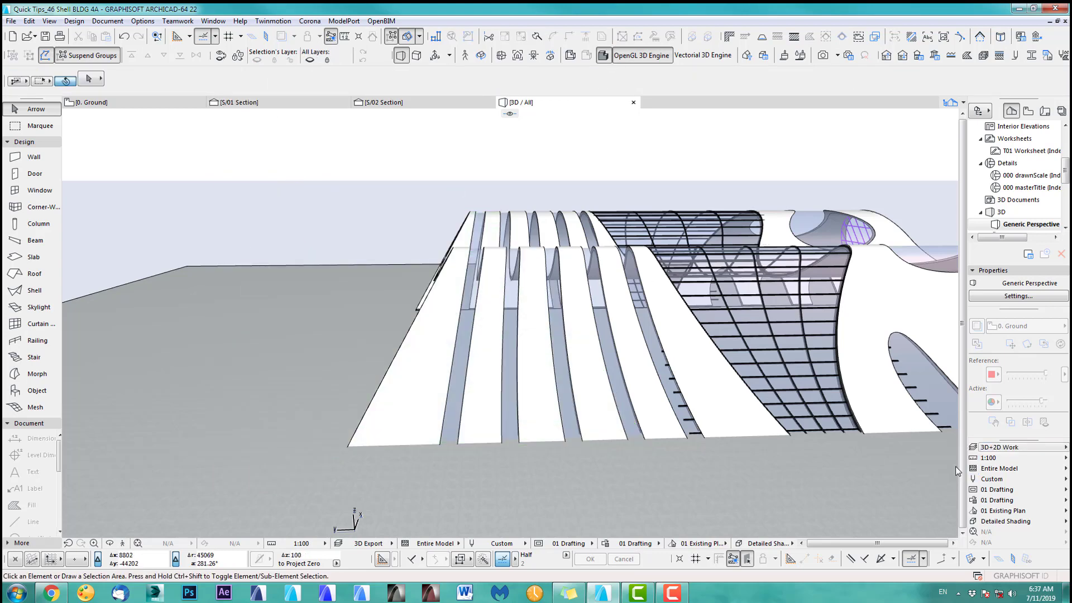
left_click(958, 469)
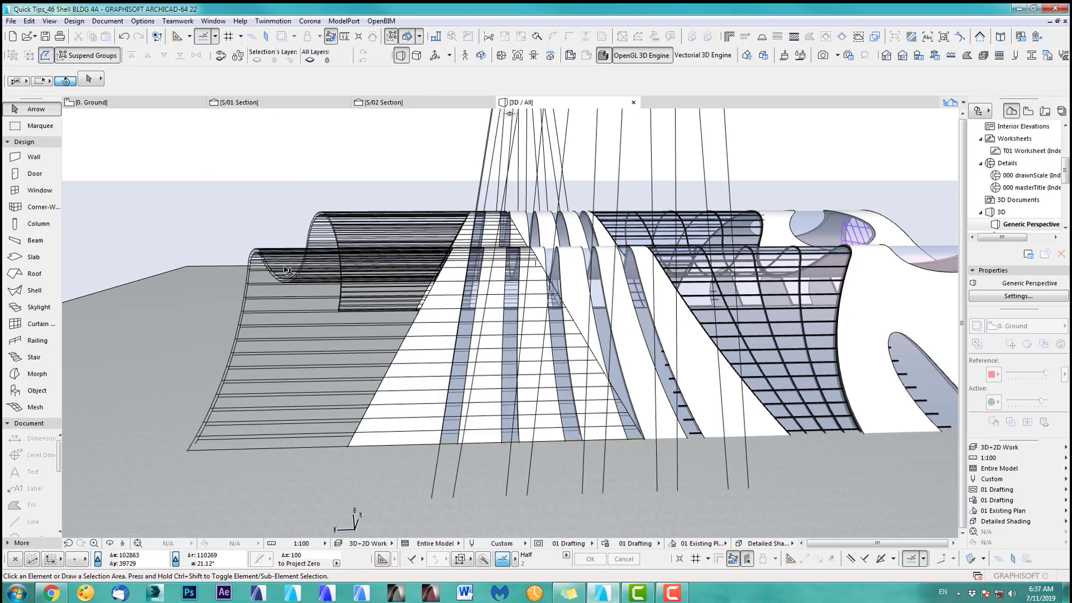
key("F2")
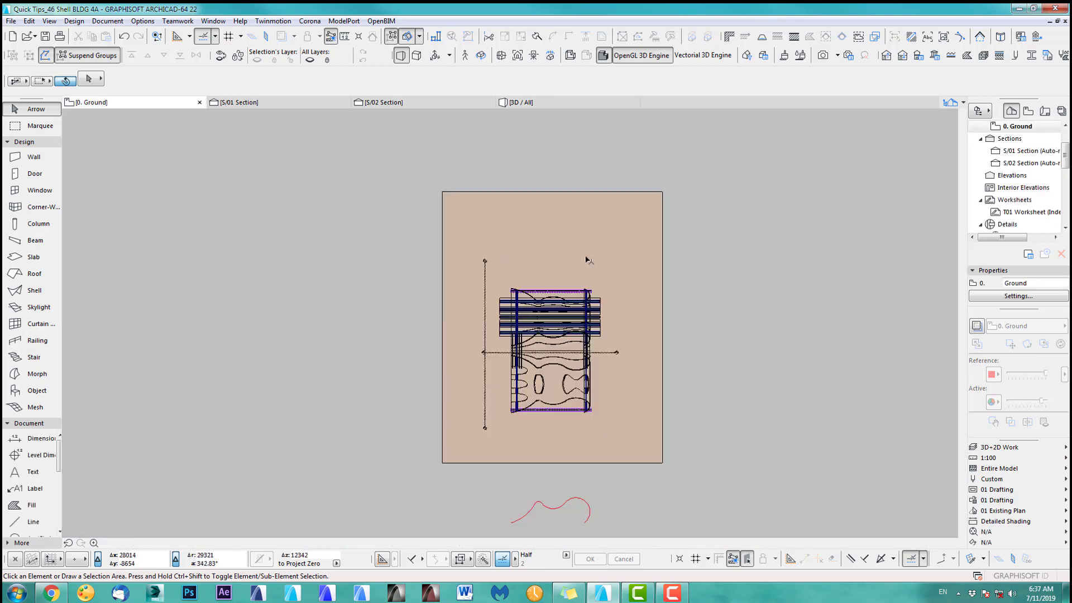
Drag the cutting shell about 11874 mm straight towards the glass shell, aligning its wavy edge with the slatted building's edge.
scroll(619, 202, "up", 4)
left_click(619, 203)
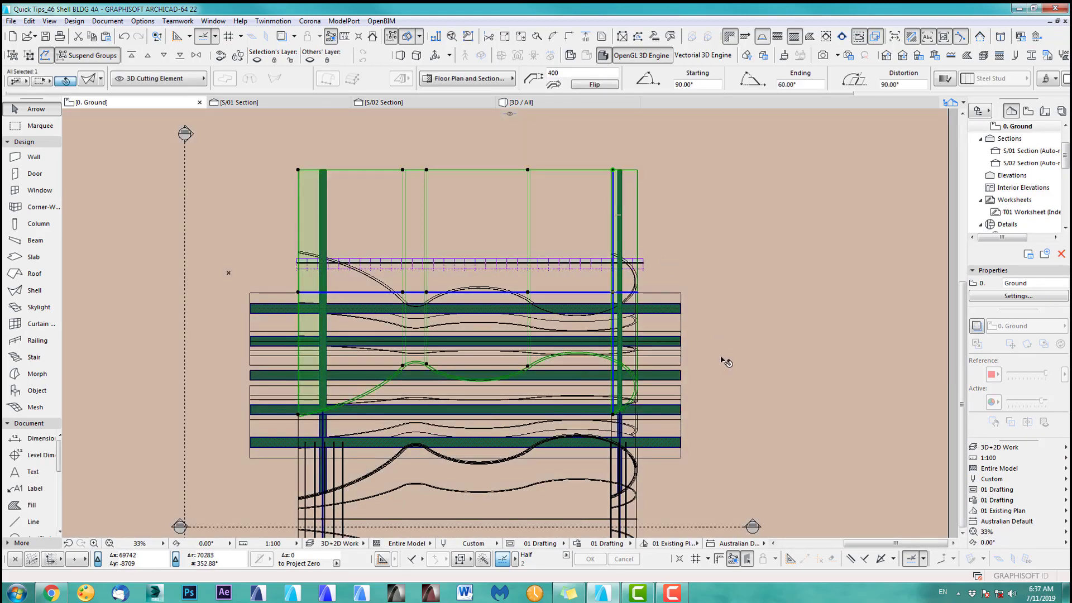
key("ctrl+d")
left_click(587, 292)
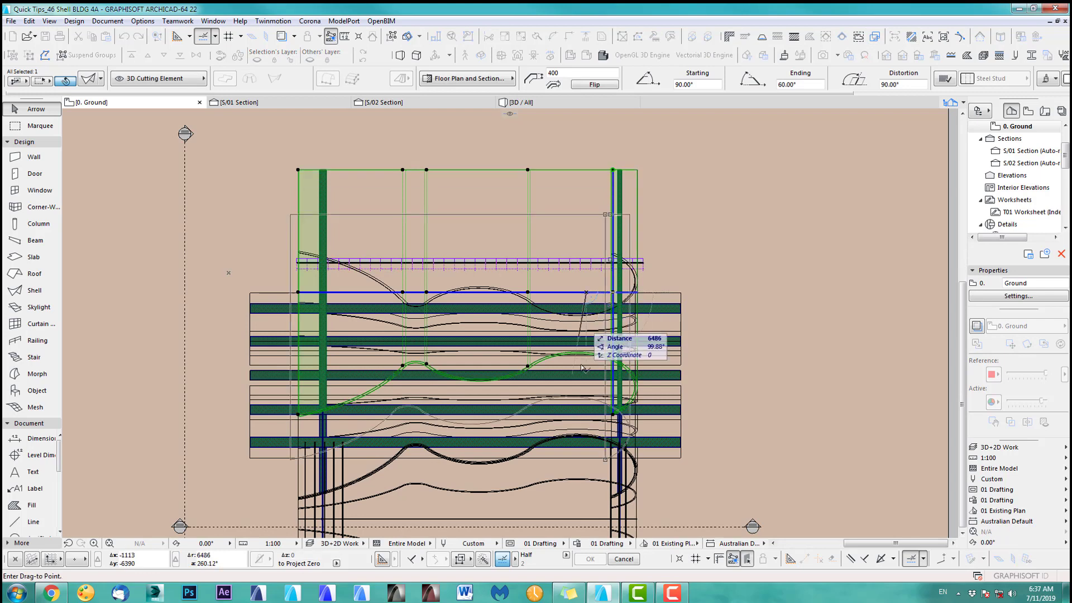
scroll(590, 302, "down", 2)
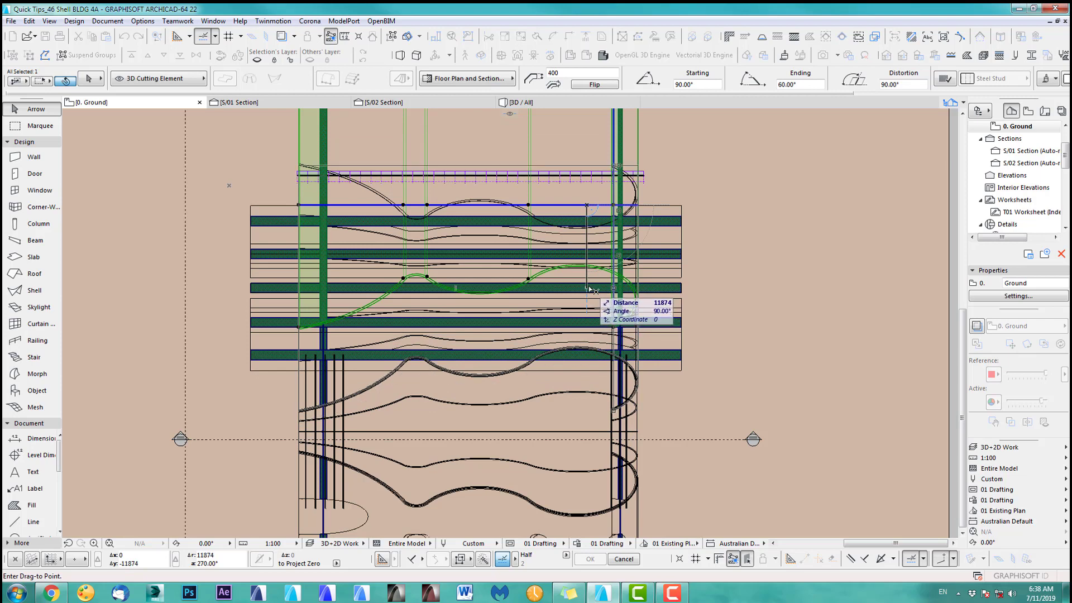
left_click(593, 291)
left_click(227, 228)
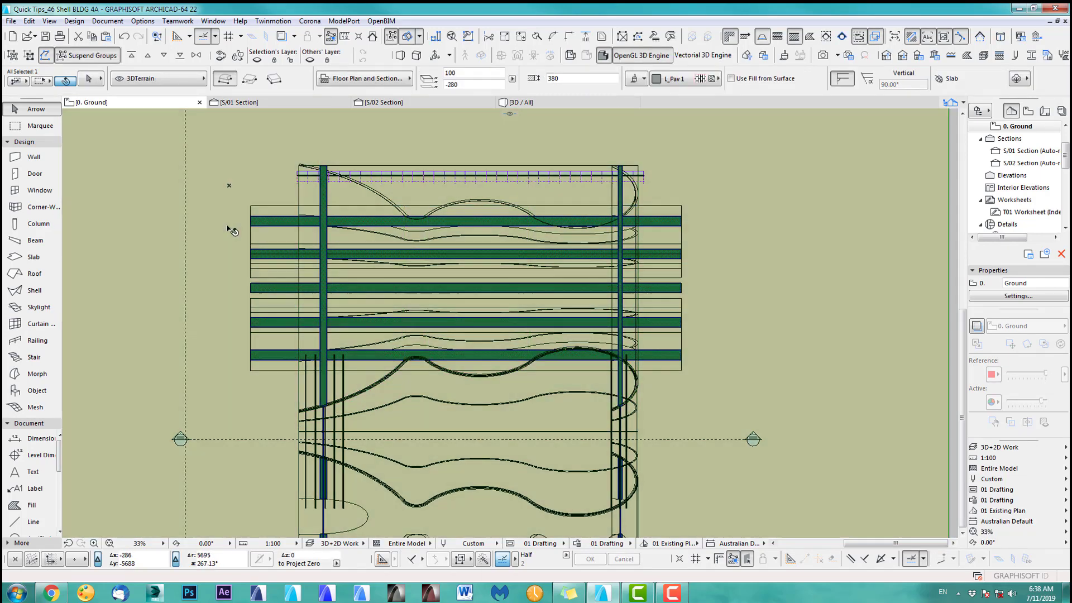
Check the moved cutting shell in 3D, then select it on the ground floor plan.
key("F3")
middle_click_drag(678, 320, 512, 352, "shift")
key("F2")
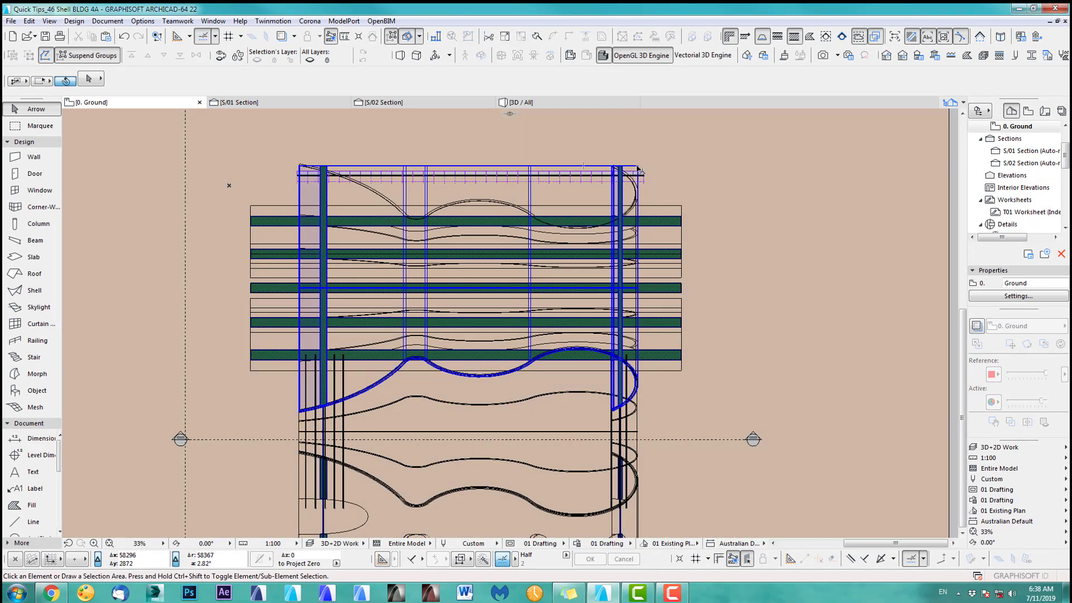
left_click(646, 170)
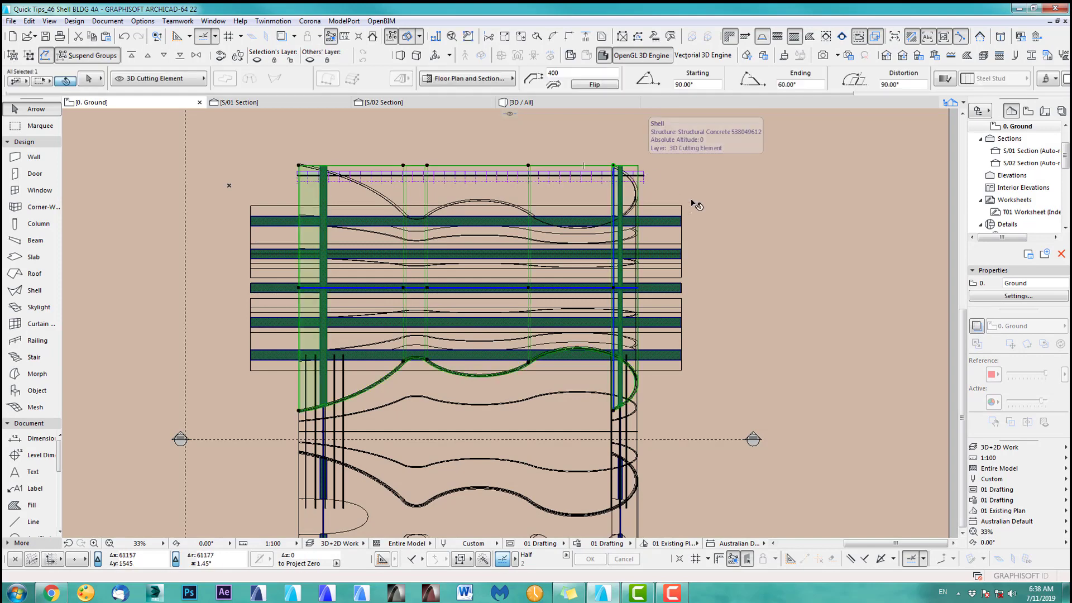
left_click(30, 21)
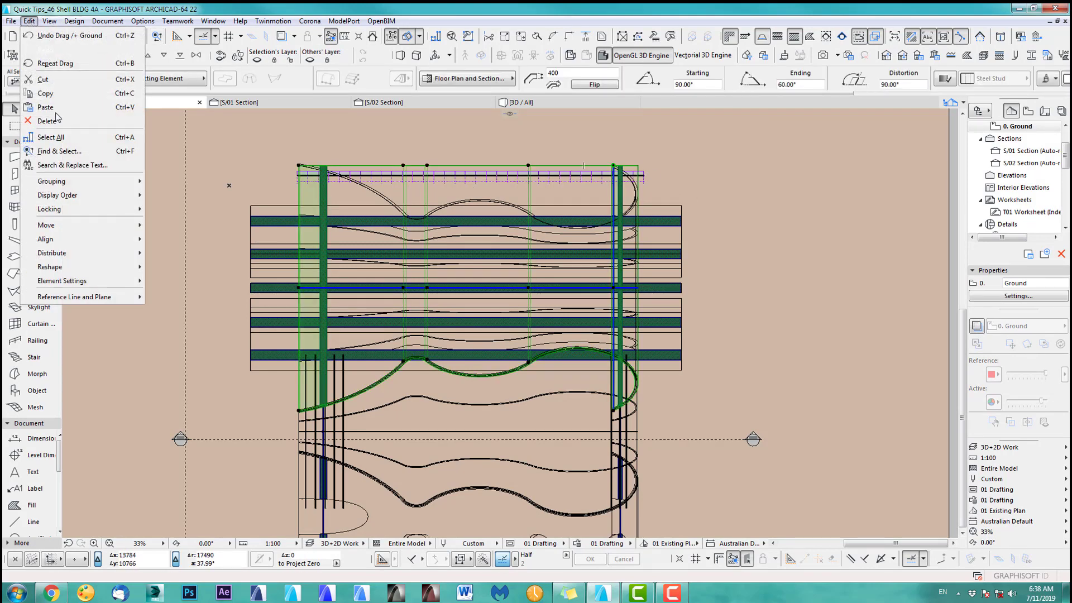
mouse_move(71, 185)
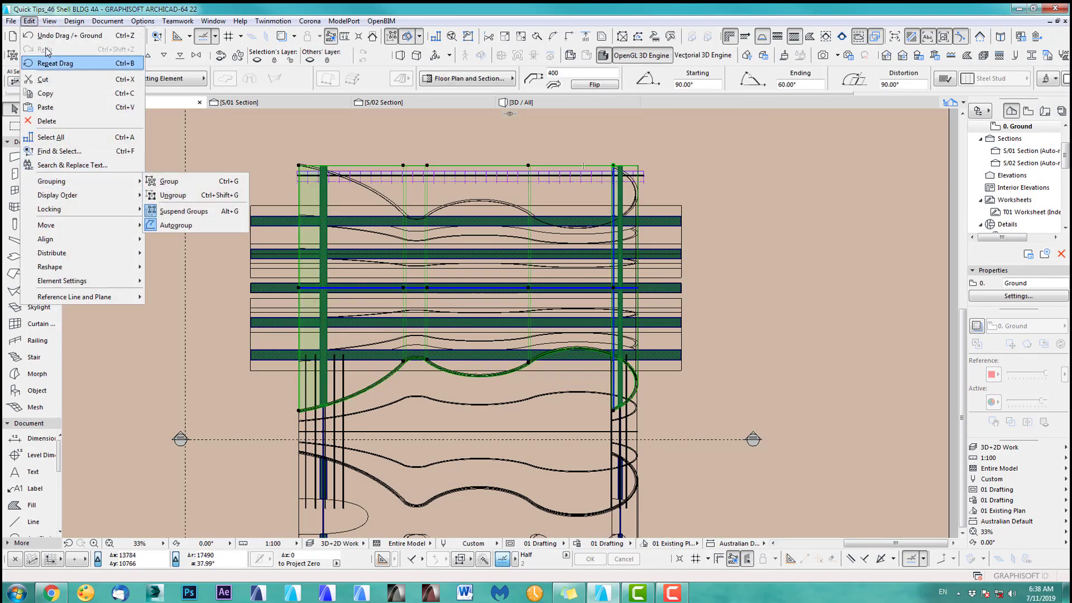
mouse_move(52, 23)
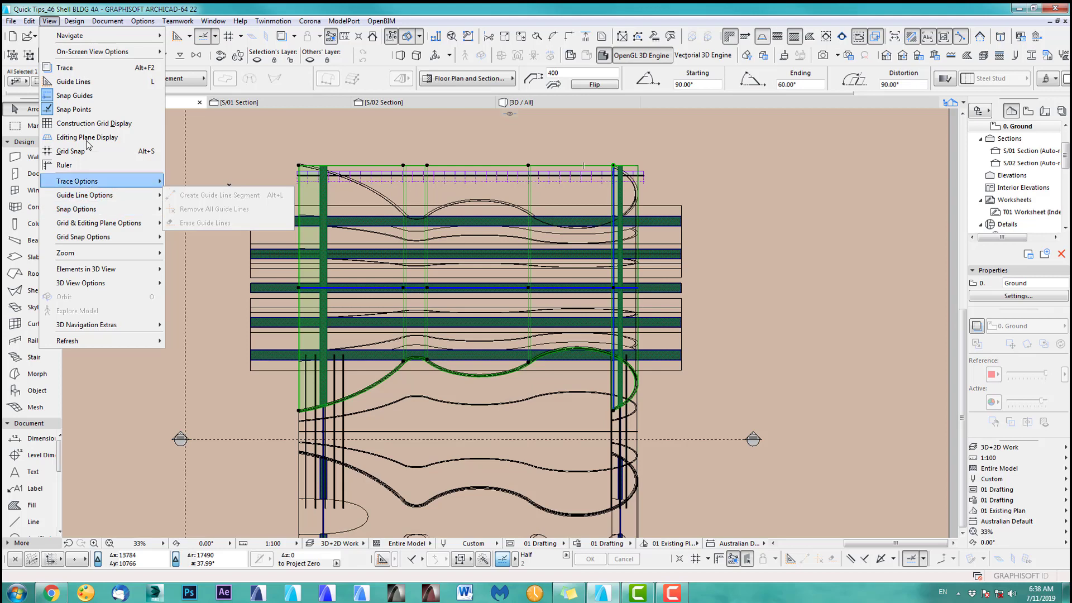
Mirror a copy of the cutting shell about the horizontal centre line of the glass shell and check it in 3D.
mouse_move(74, 226)
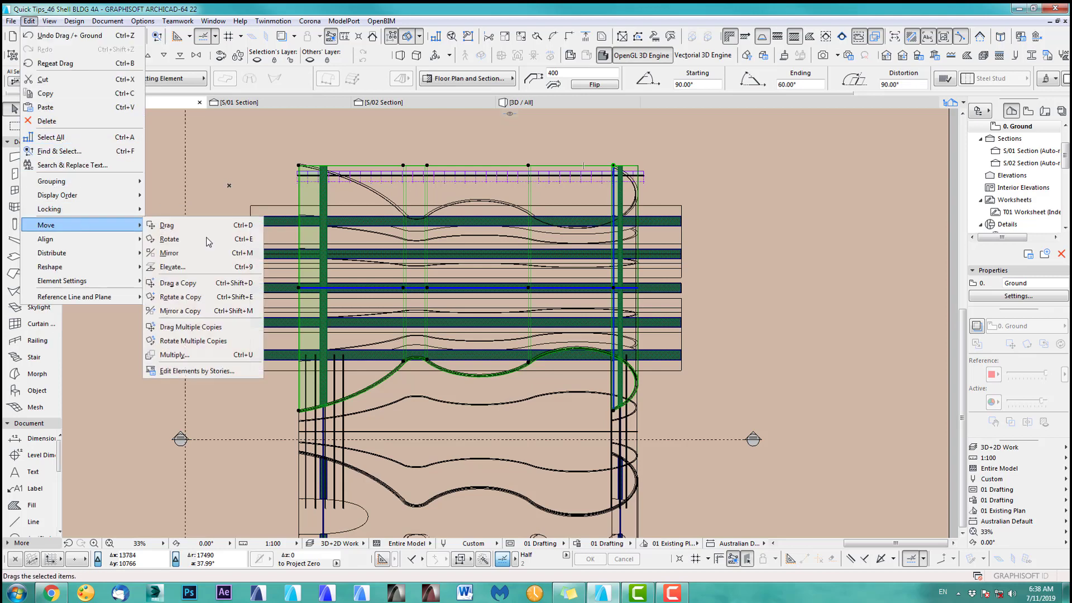
left_click(199, 320)
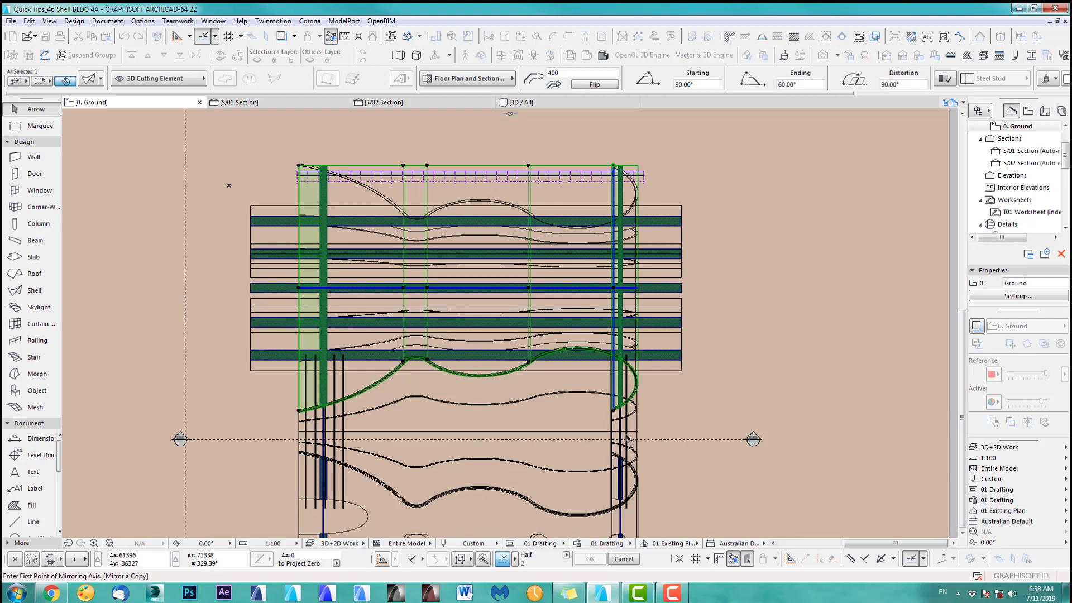
left_click(595, 434)
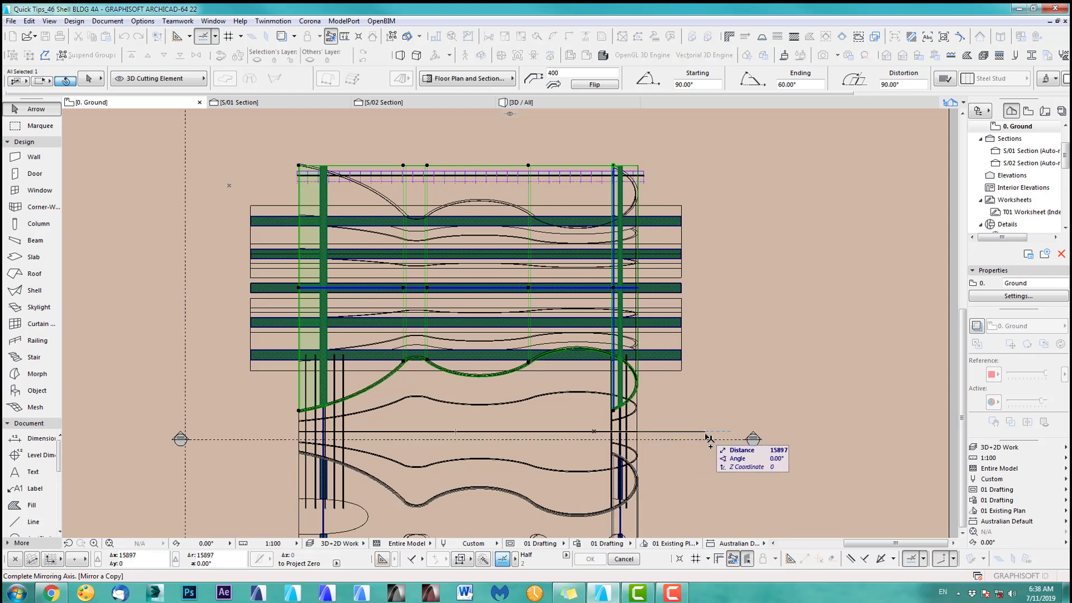
left_click(726, 435)
key("F3")
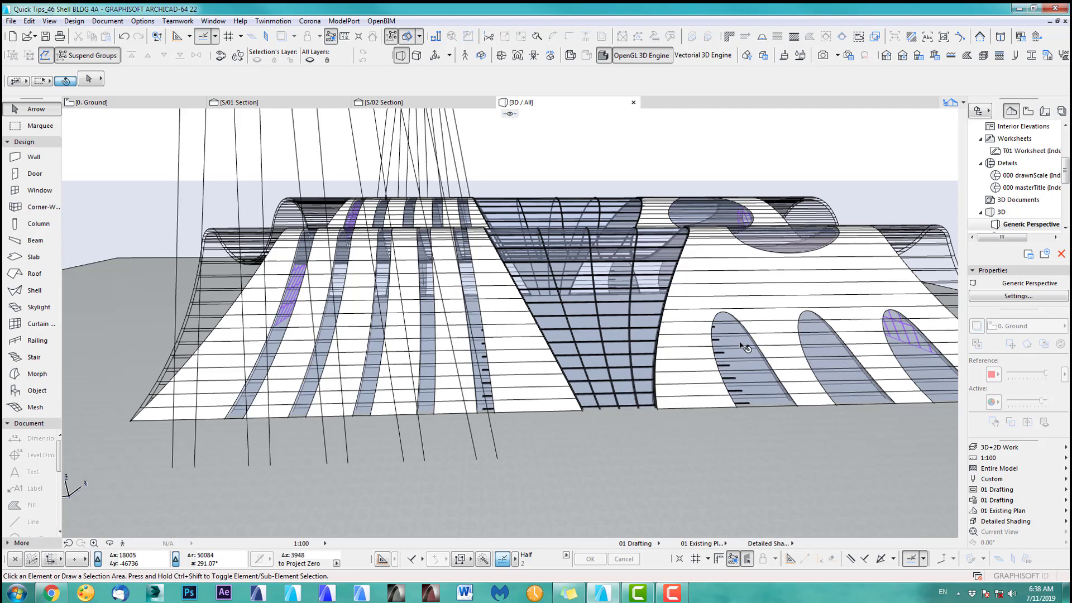
middle_click_drag(744, 347, 640, 371, "shift")
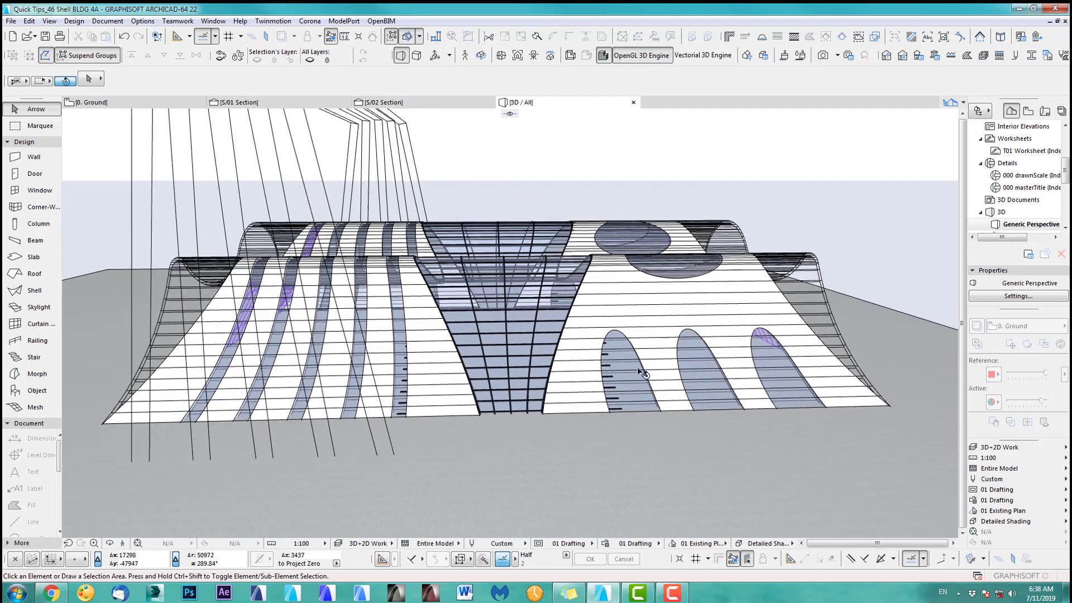
Select the whole group of horizontal iron strips on the glass shell and set them as Solid Element Operations targets.
left_click(621, 412)
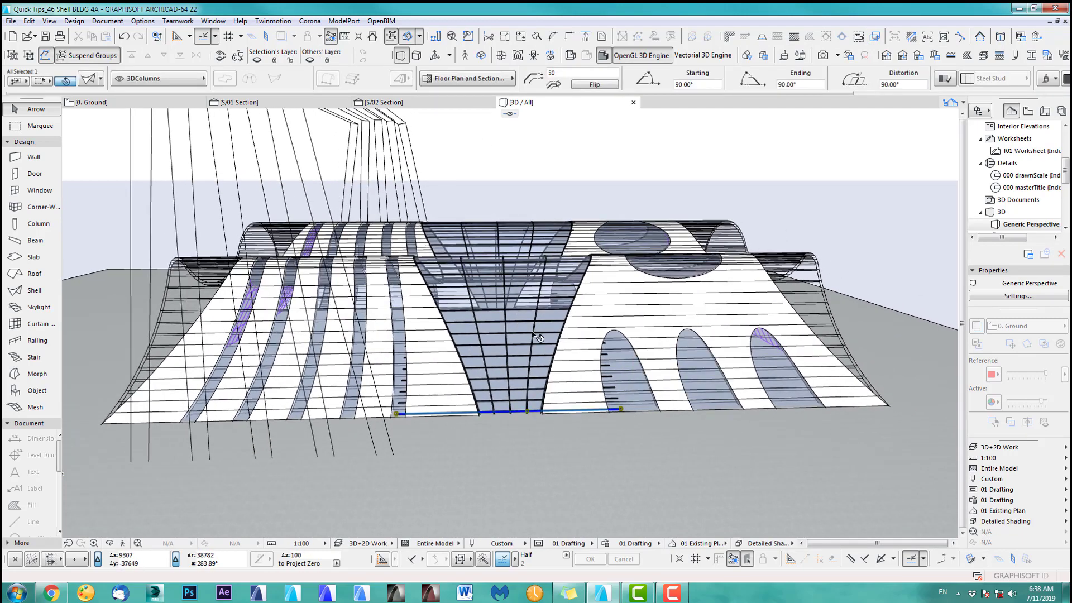
left_click(99, 56)
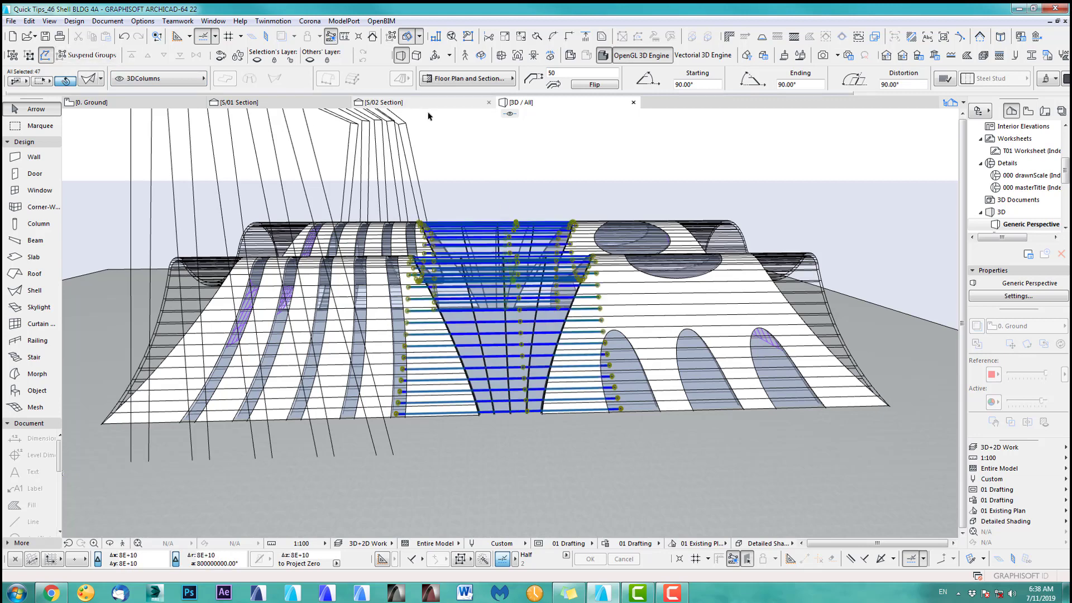
left_click(49, 22)
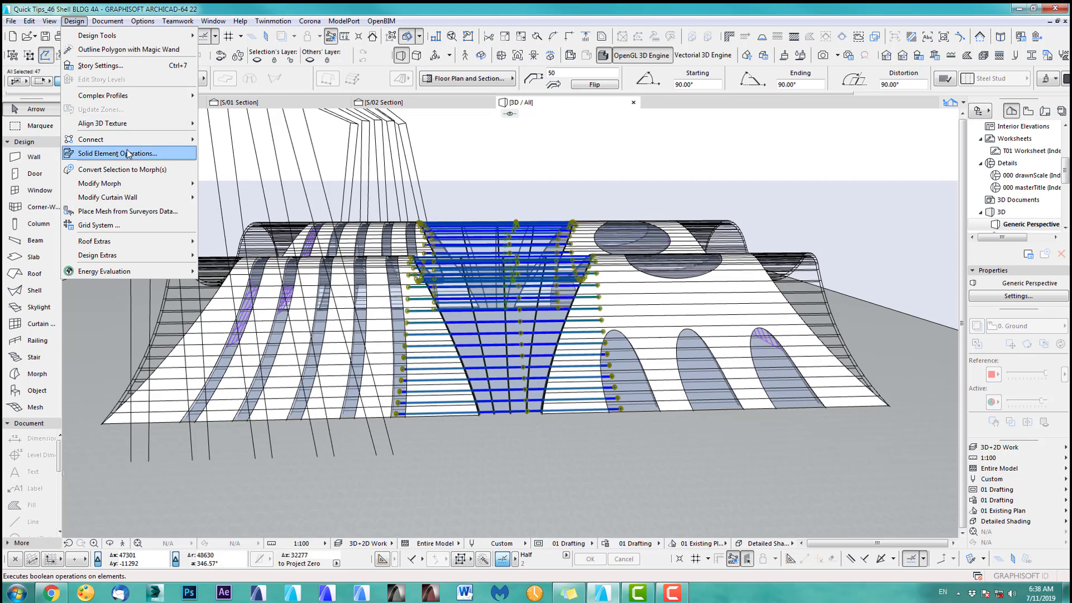
left_click(159, 153)
left_click(144, 154)
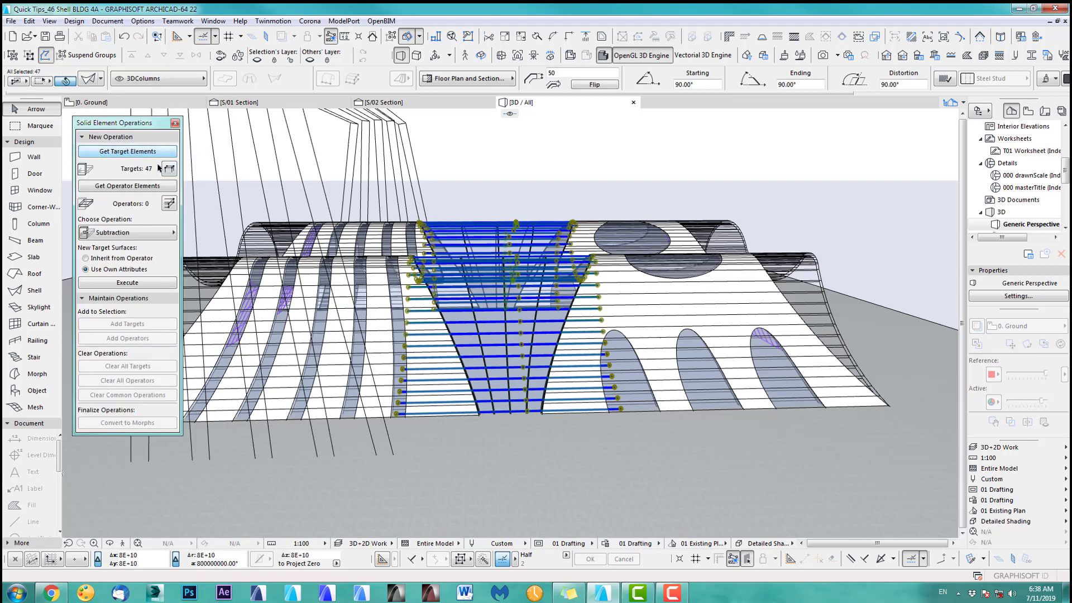
left_click(751, 193)
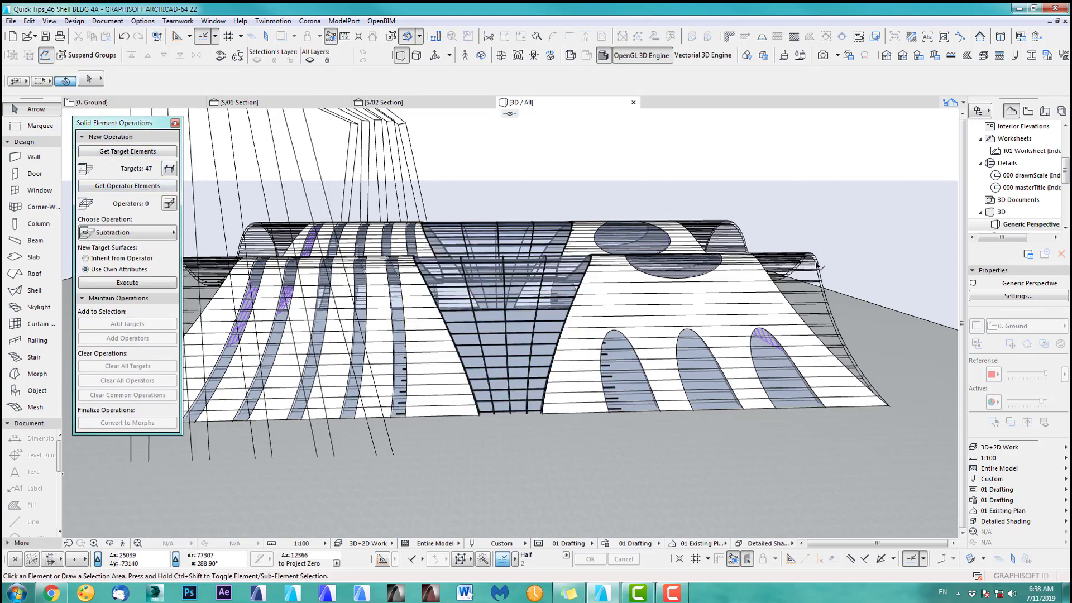
Set both cutting shells as operators and subtract them from the iron strips, keeping the strips' own surface attributes.
left_click(817, 266)
middle_click_drag(421, 291, 506, 296)
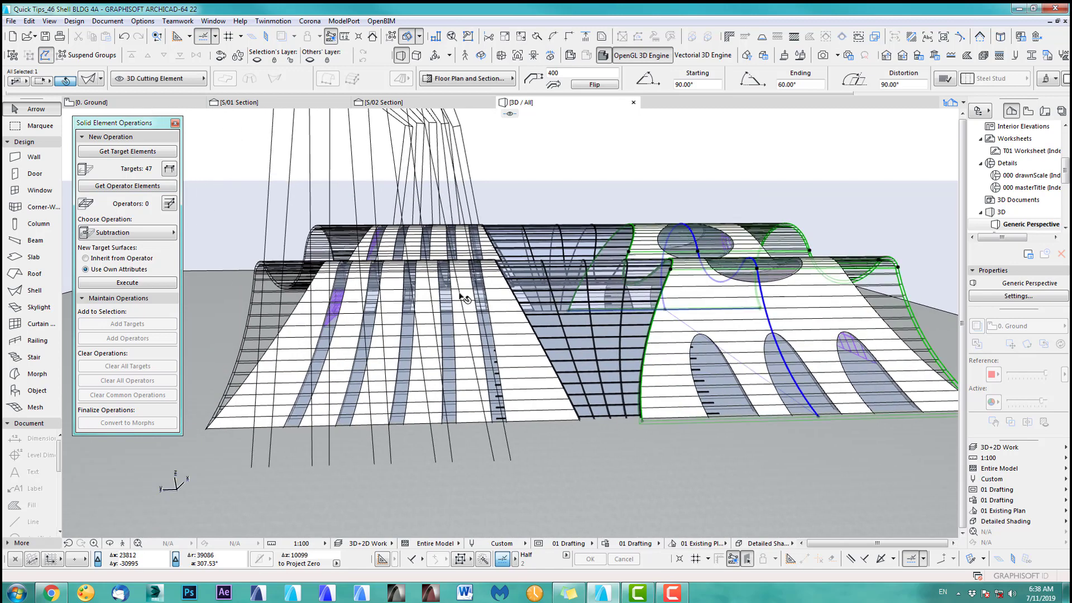
left_click(623, 355, "shift")
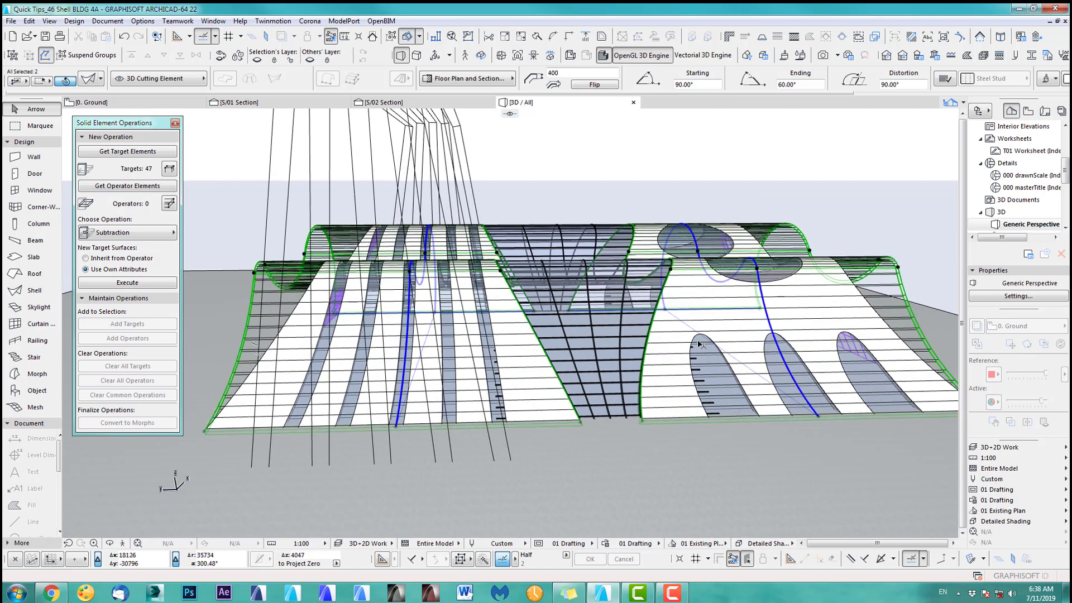
left_click(140, 187)
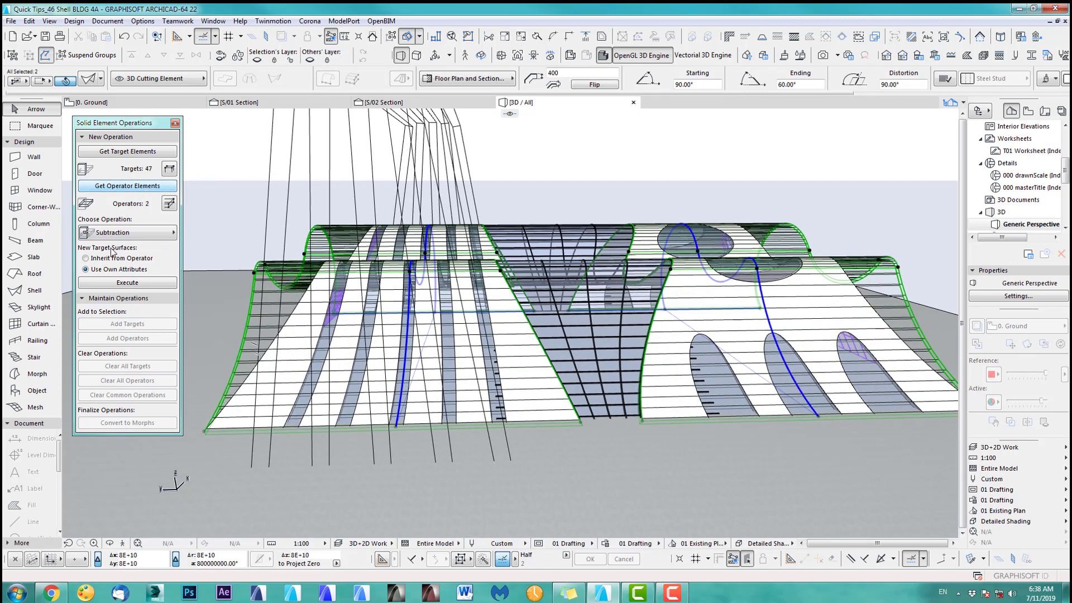
left_click(128, 283)
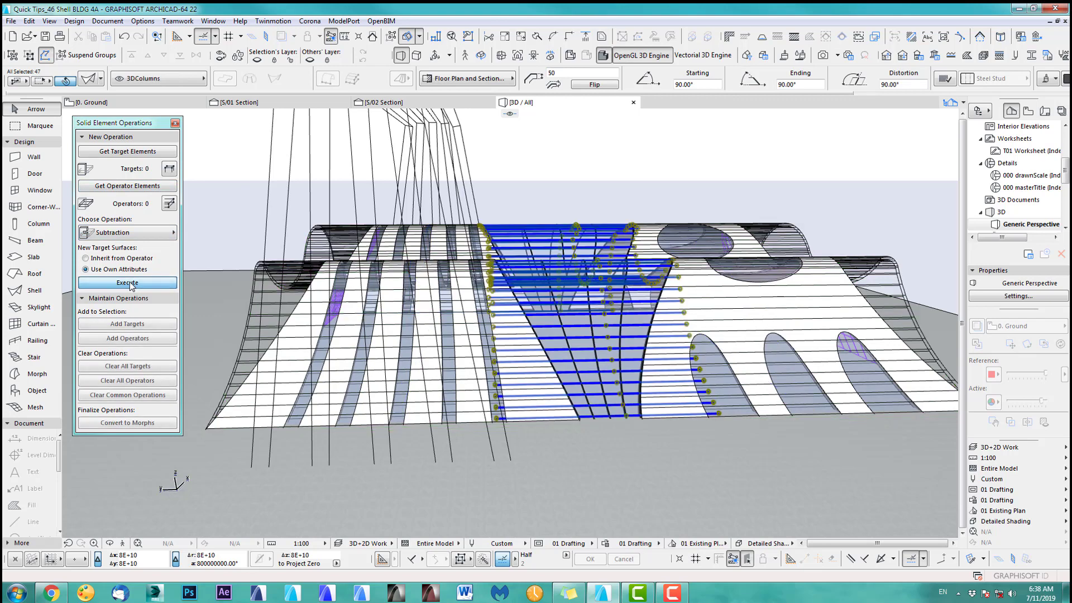
left_click(956, 366)
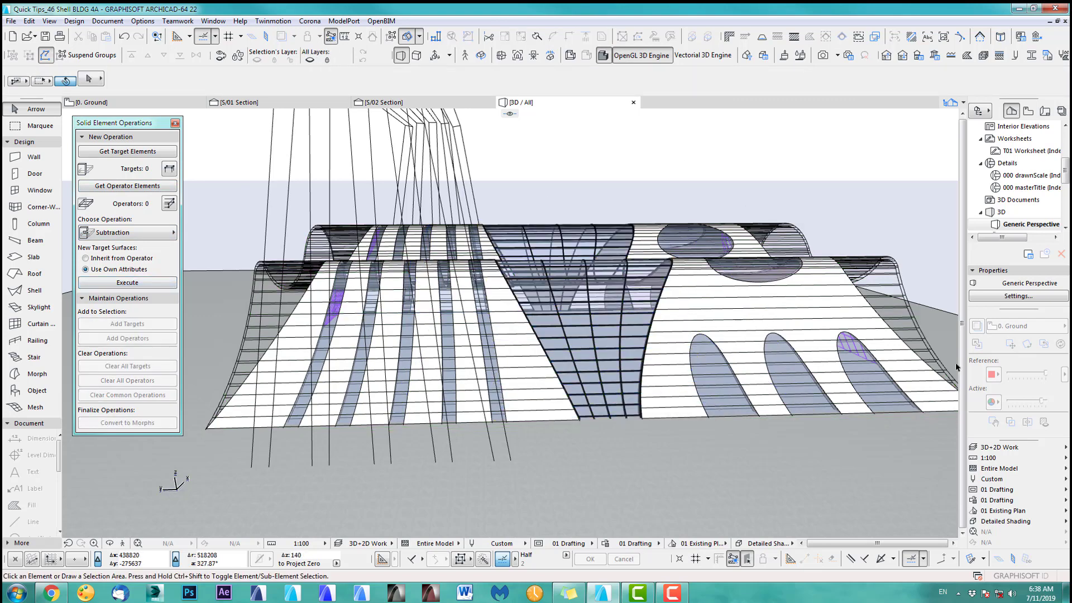
Apply the 3D Export layer combination and inspect the trimmed iron strips in 3D with Solid Element Operations closed.
left_click(1019, 447)
left_click(963, 458)
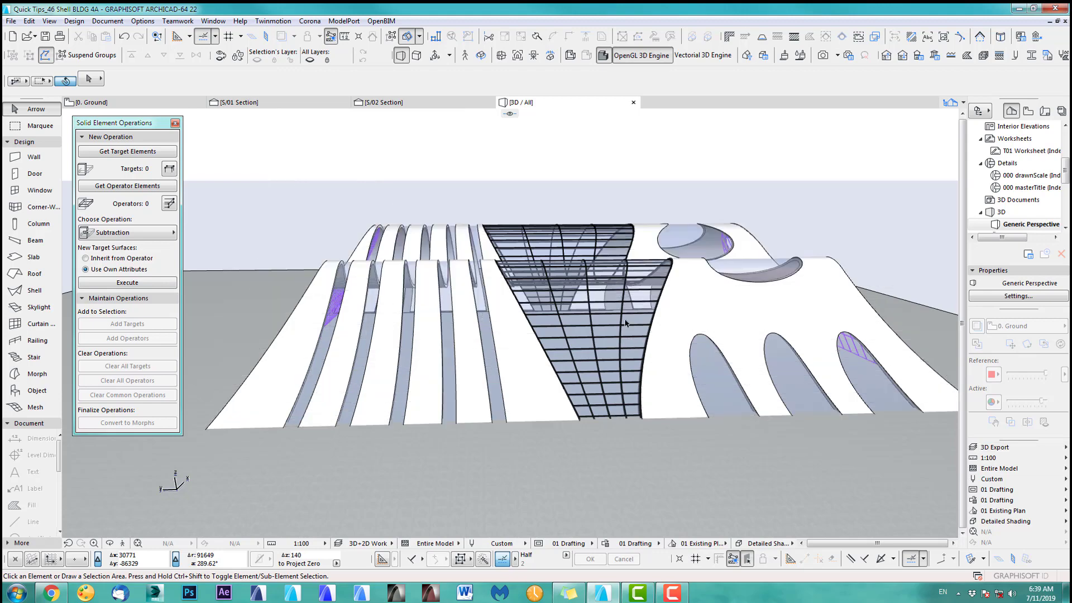
middle_click_drag(623, 287, 566, 340)
left_click(175, 123)
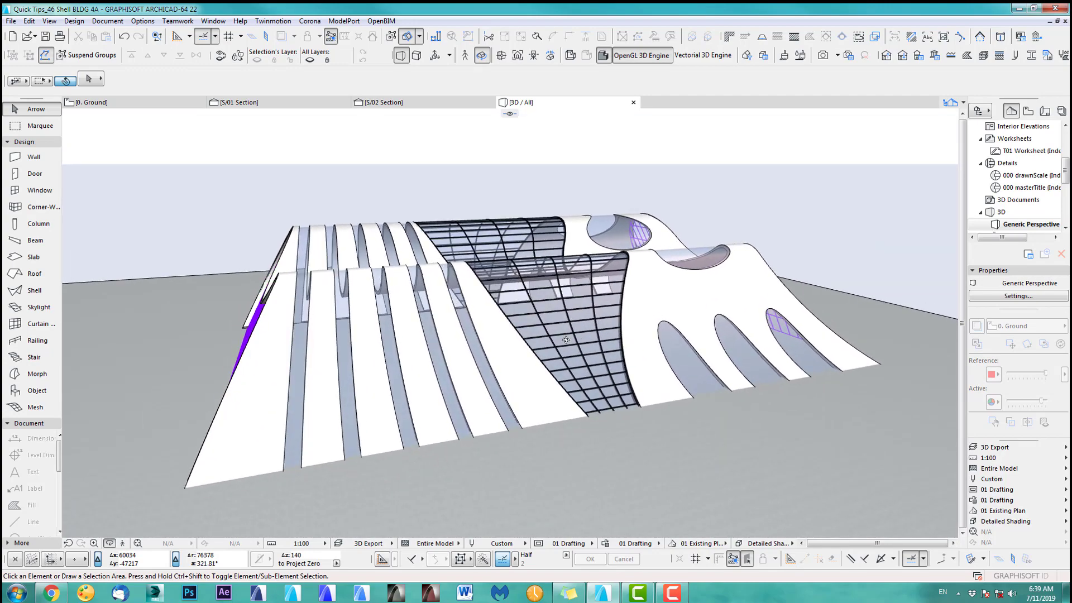